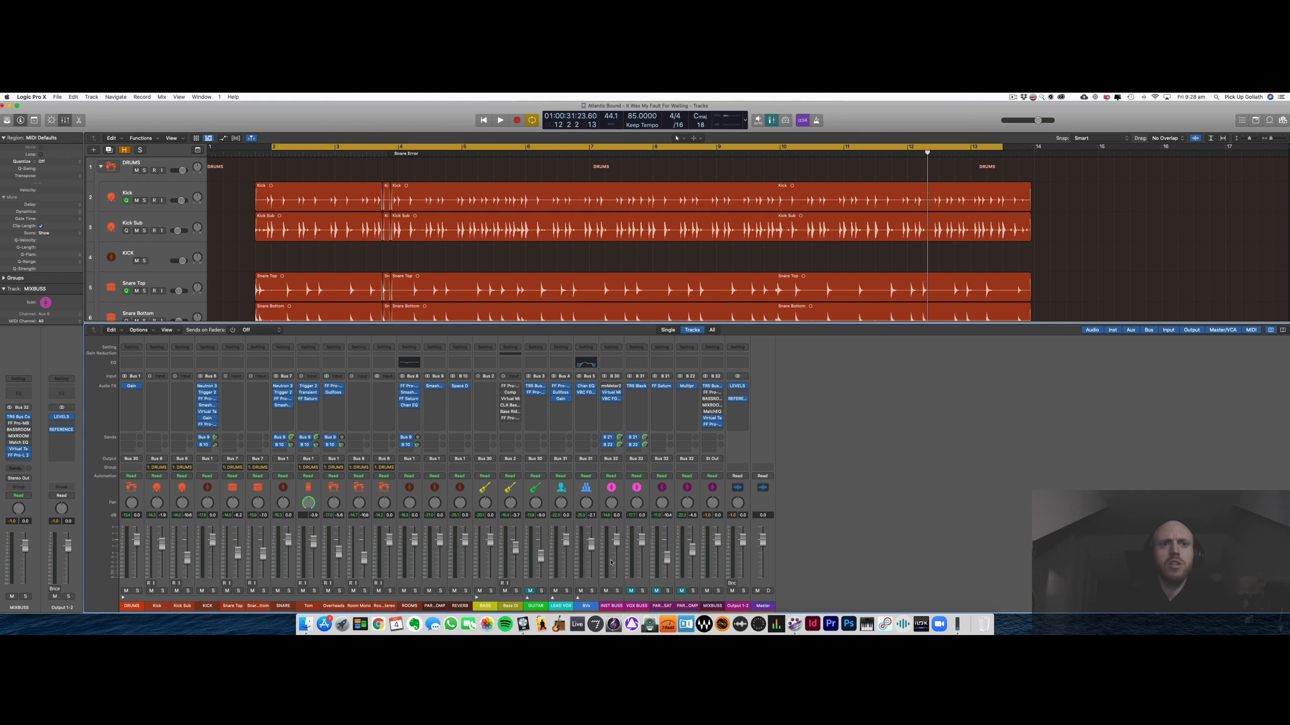
- Play the mix with the BASS channel muted and again with it unmuted to compare the two
click(479, 591)
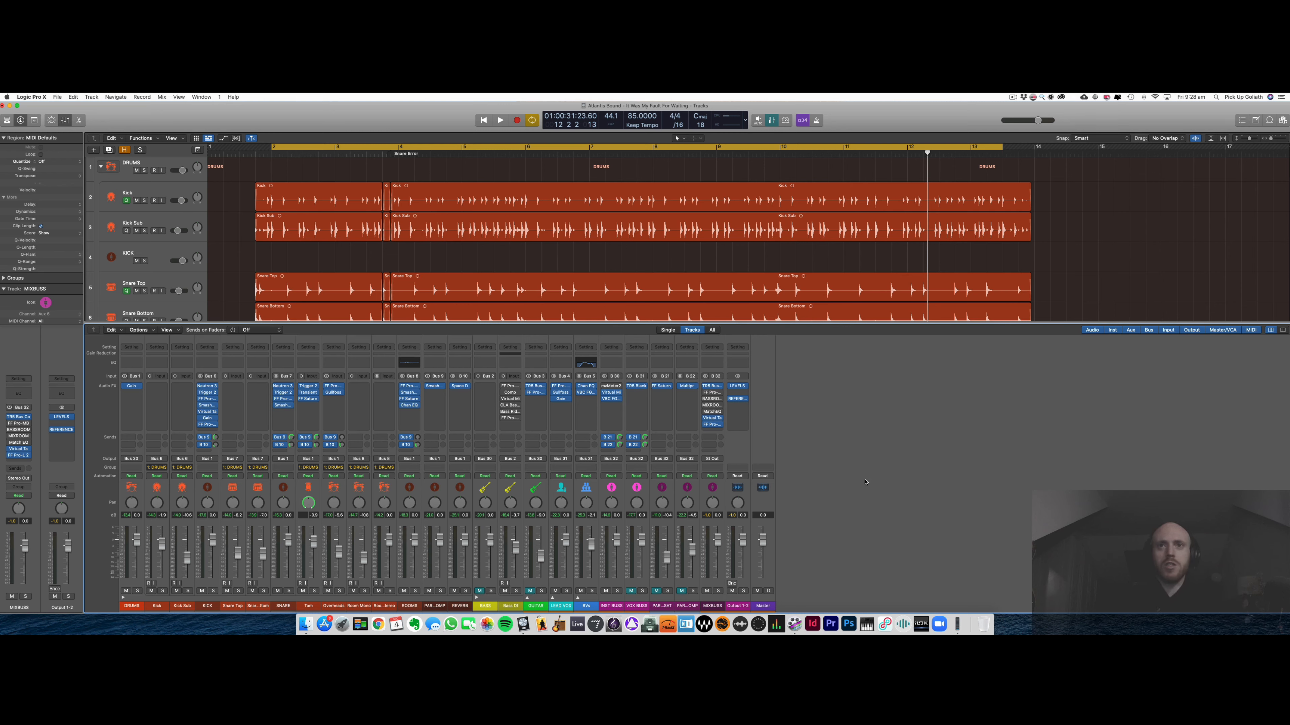
click(865, 482)
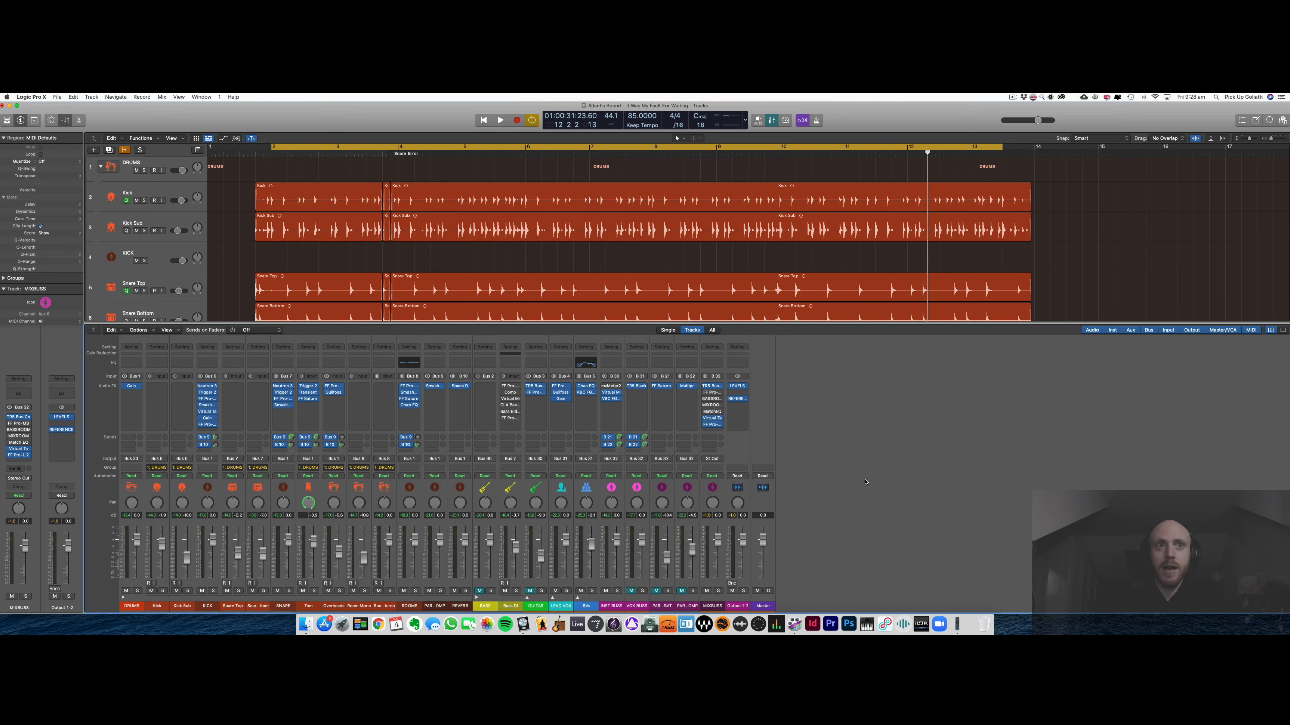
key(space)
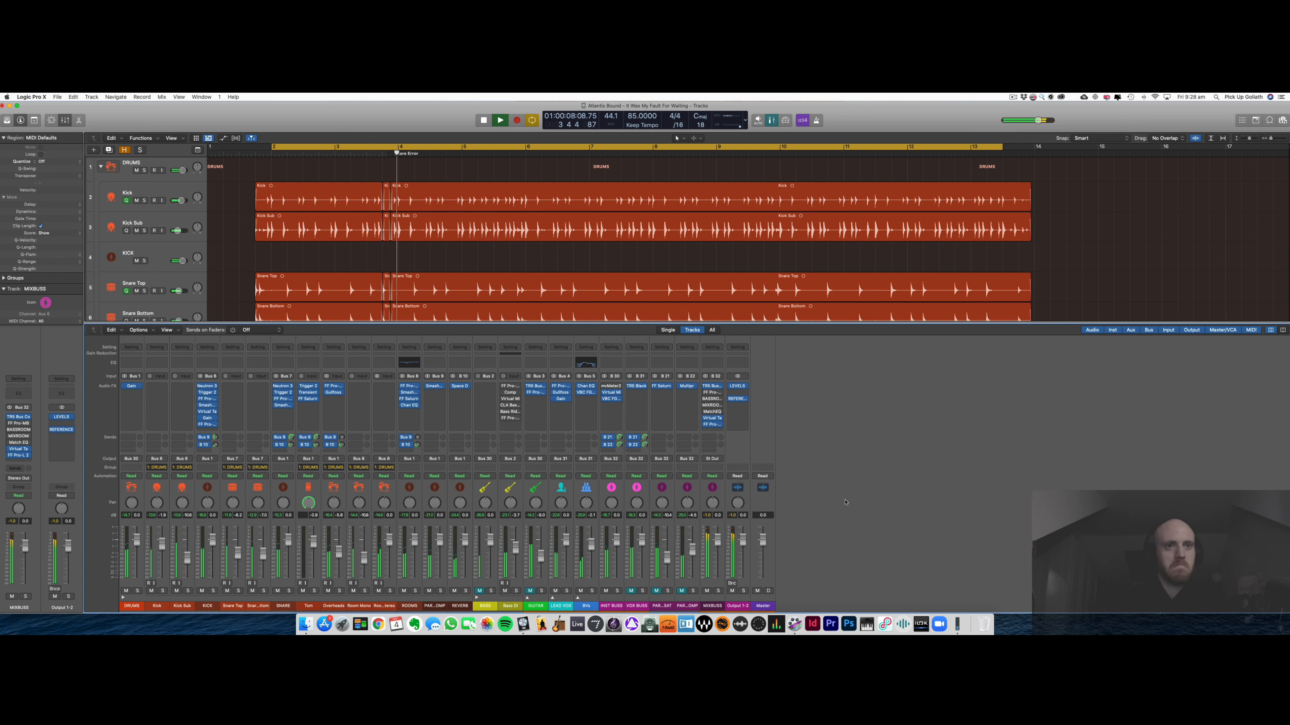
key(space)
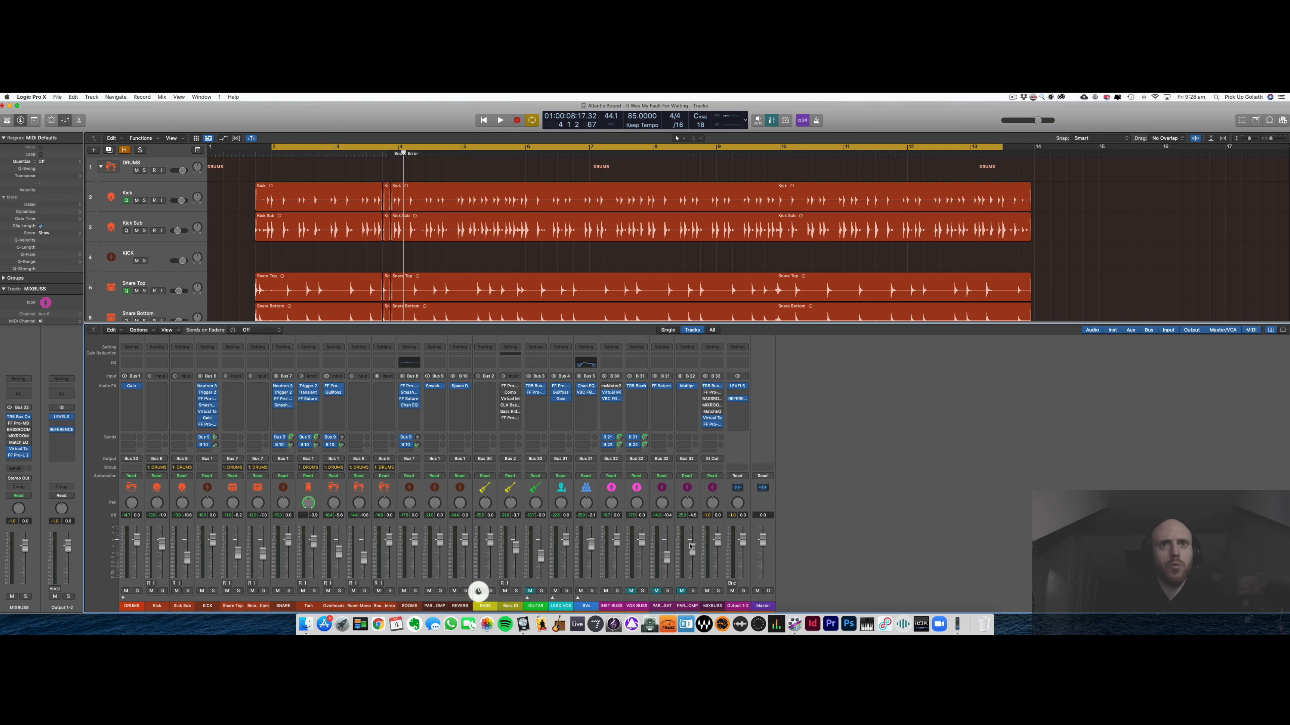
key(space)
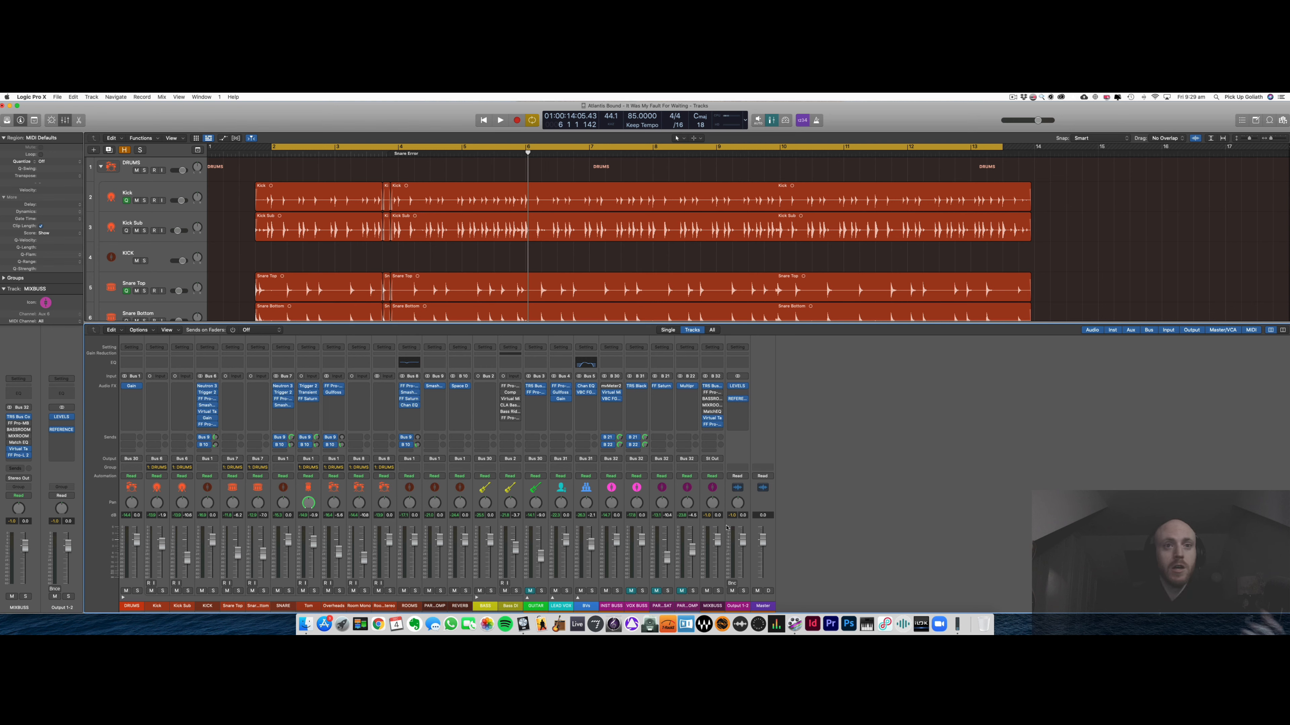
- Open the Pro-Q 3 EQ on Bass DI, solo the track and compare playback with the EQ enabled and bypassed
click(510, 387)
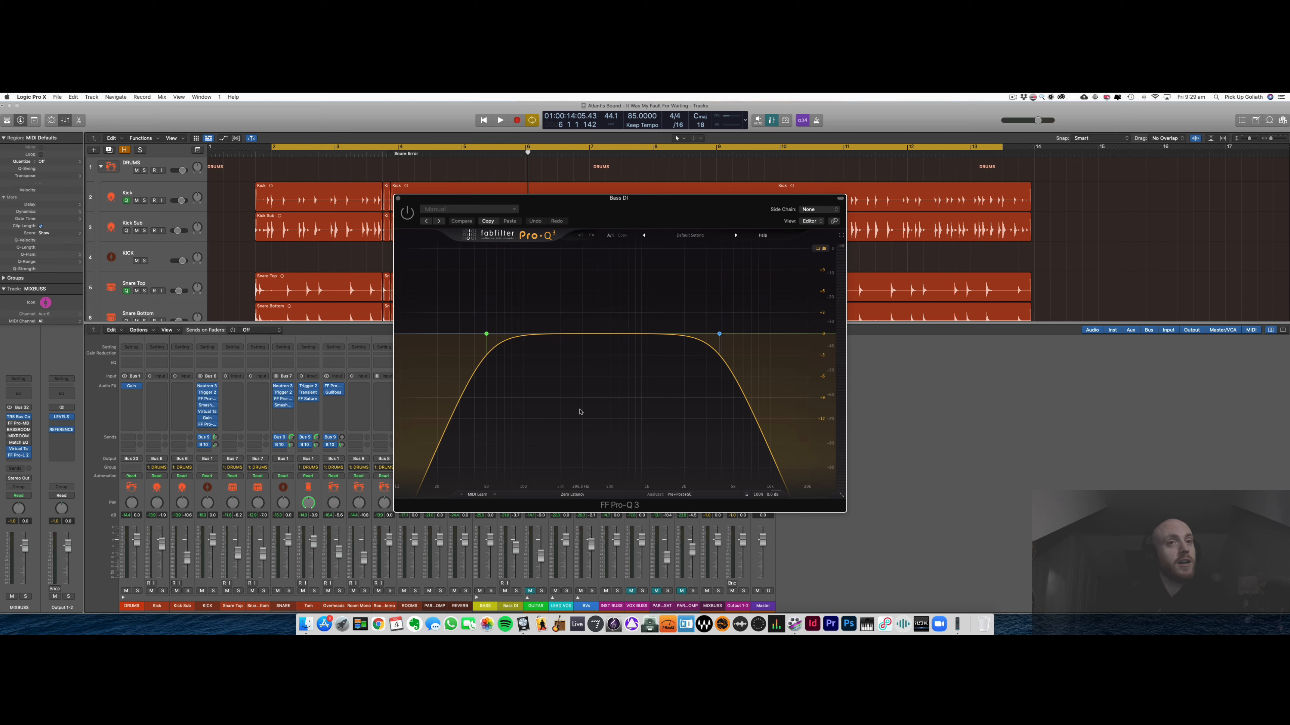
click(516, 591)
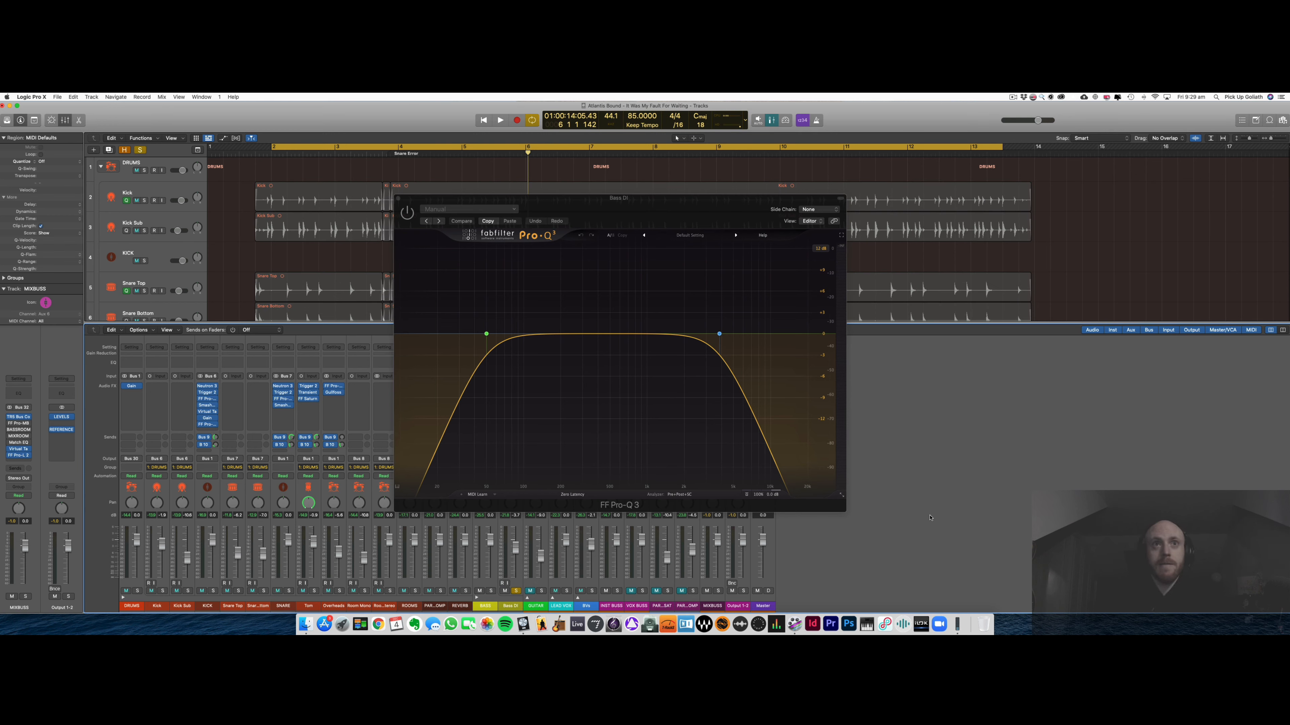
key(space)
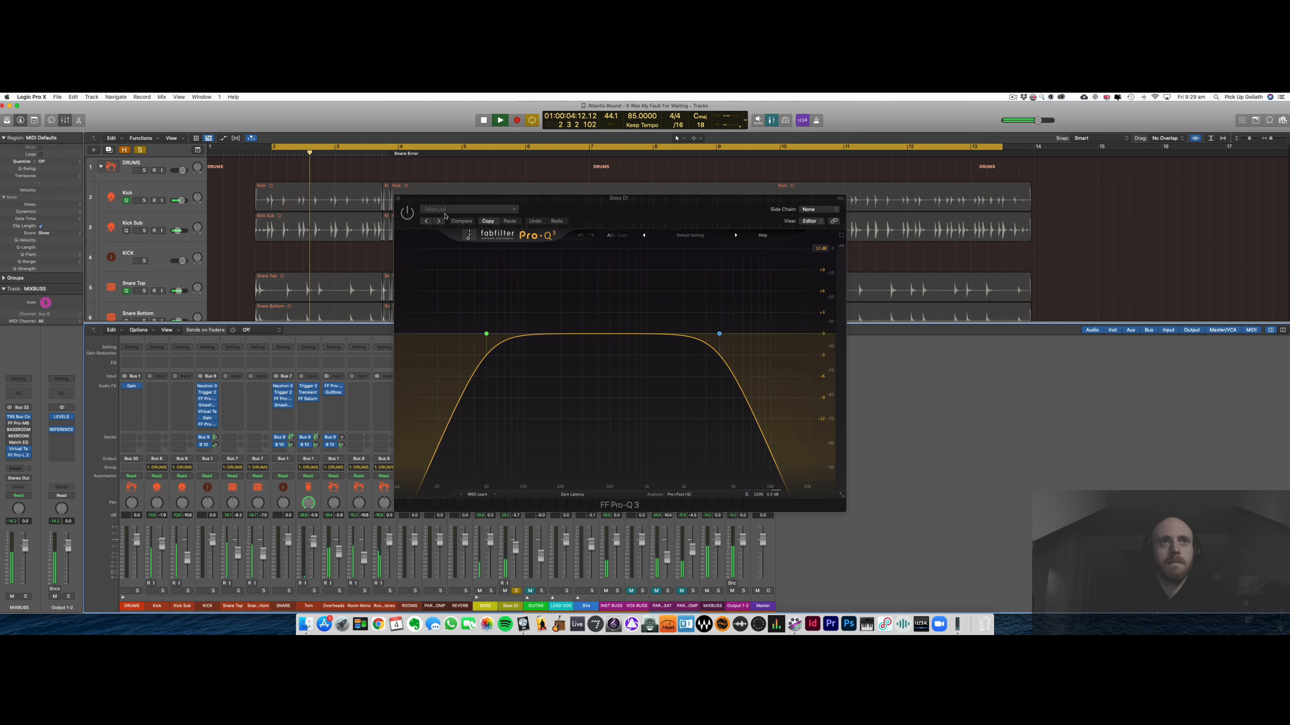
click(406, 213)
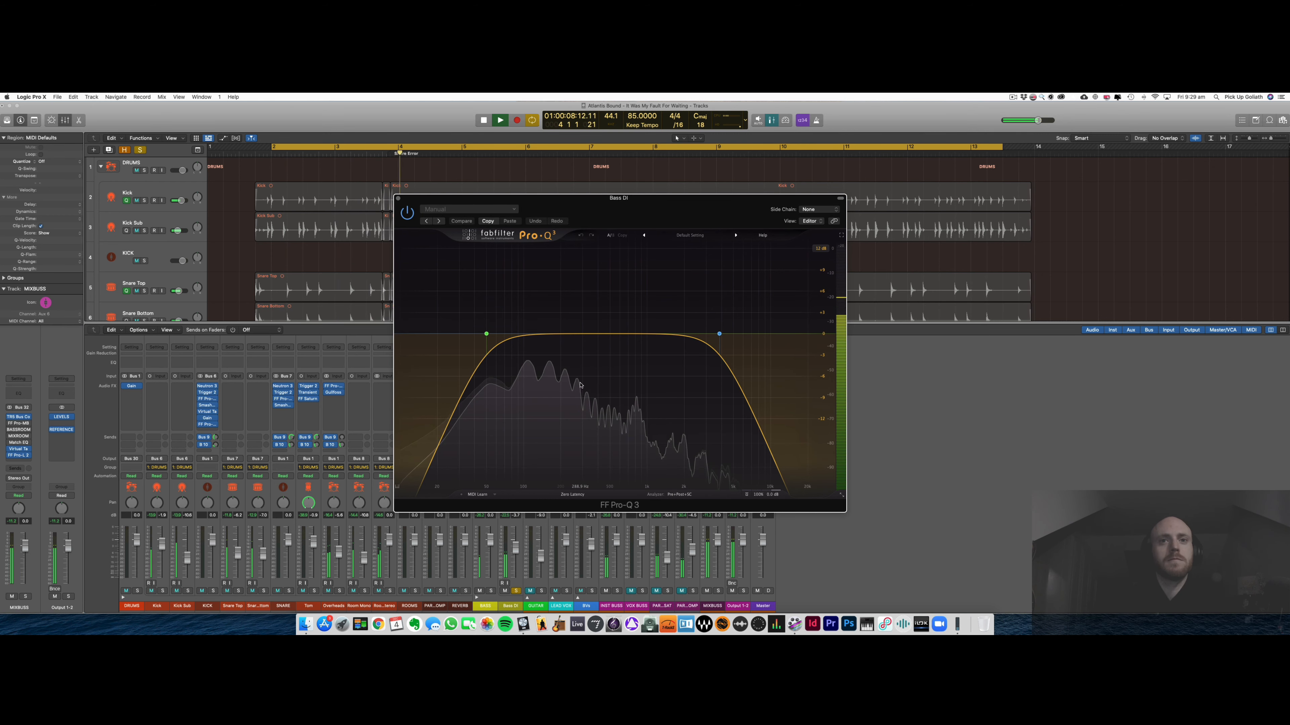
click(407, 213)
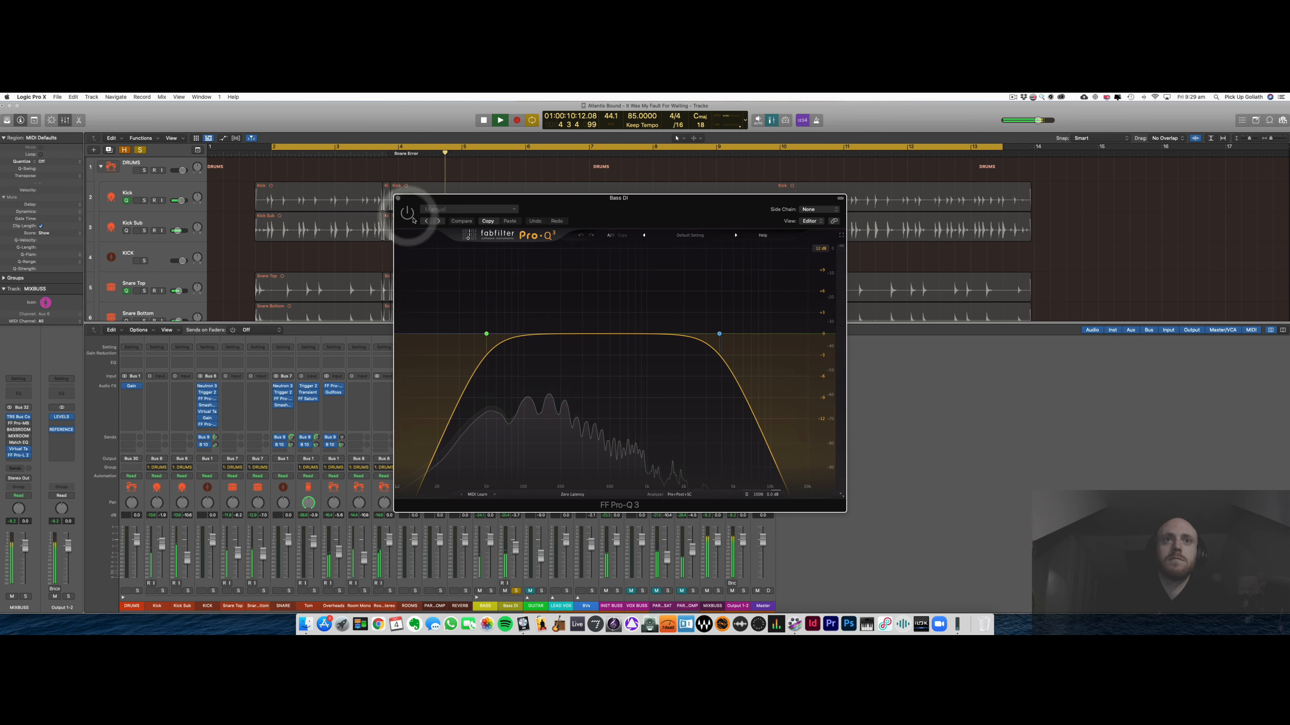
key(space)
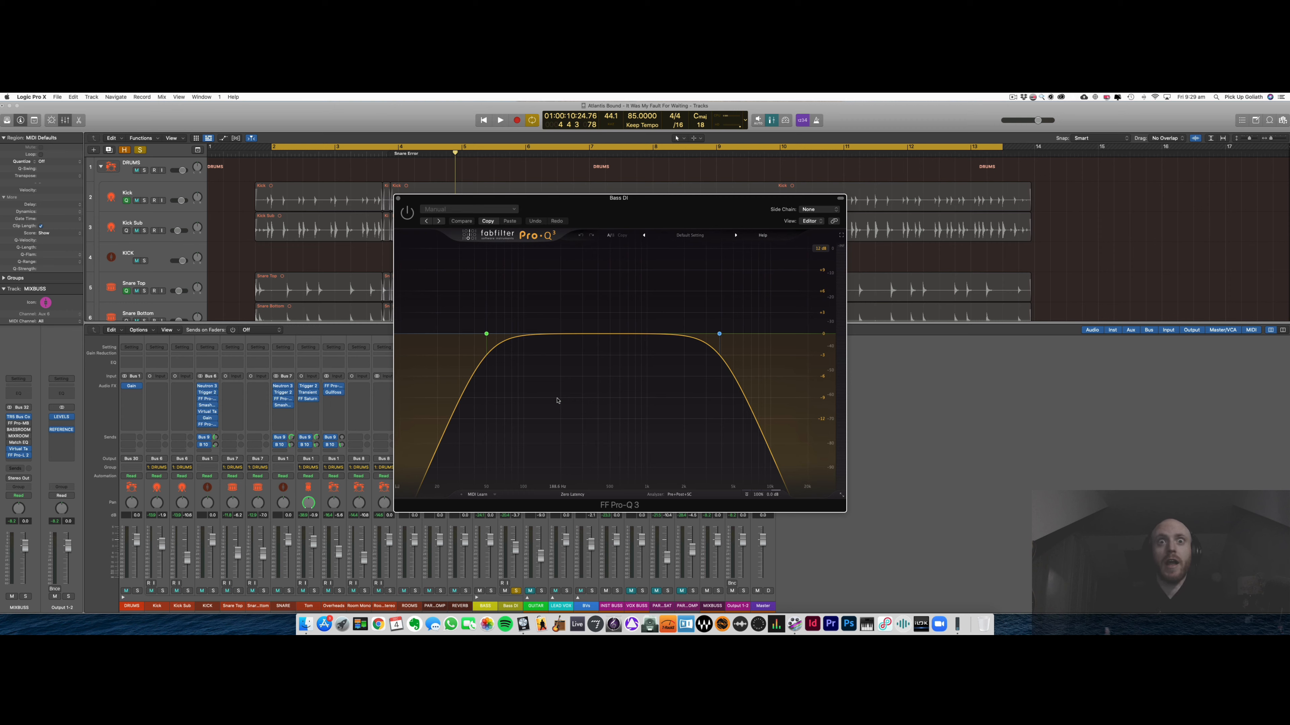
- Set the slope of the EQ's low-cut band to 12 dB/oct
click(486, 334)
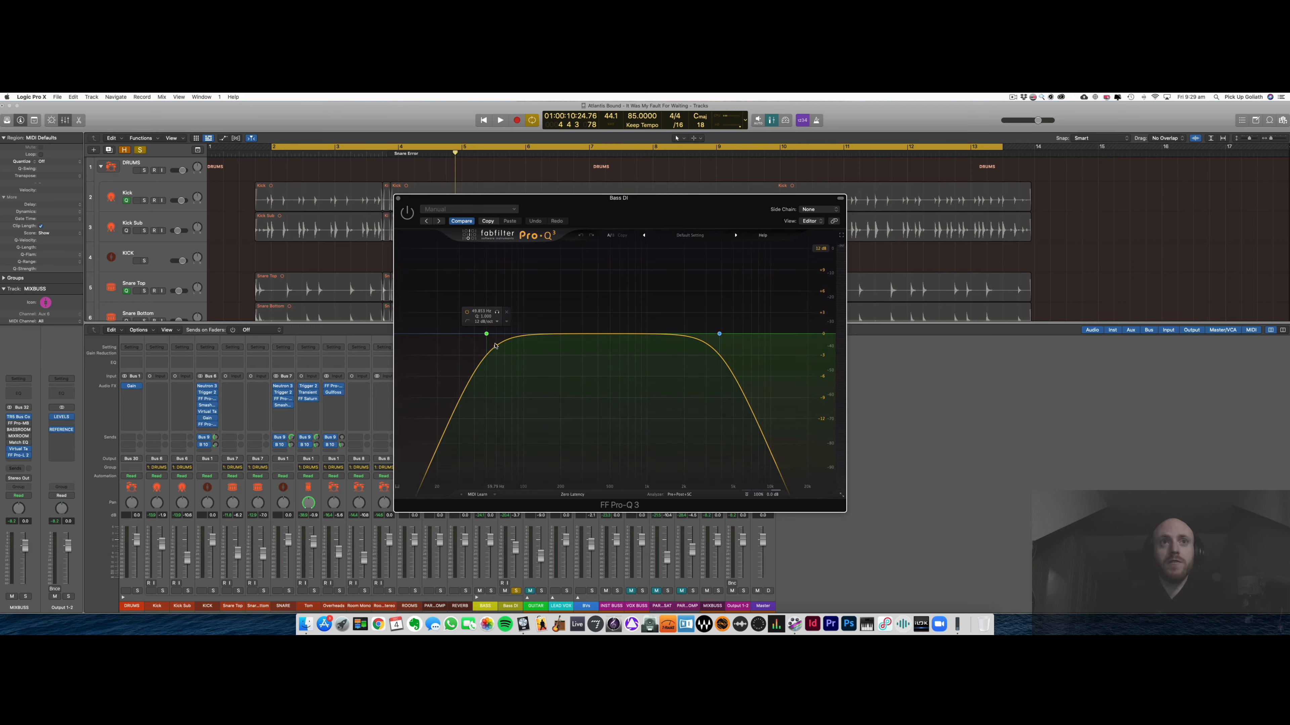
click(469, 323)
click(484, 321)
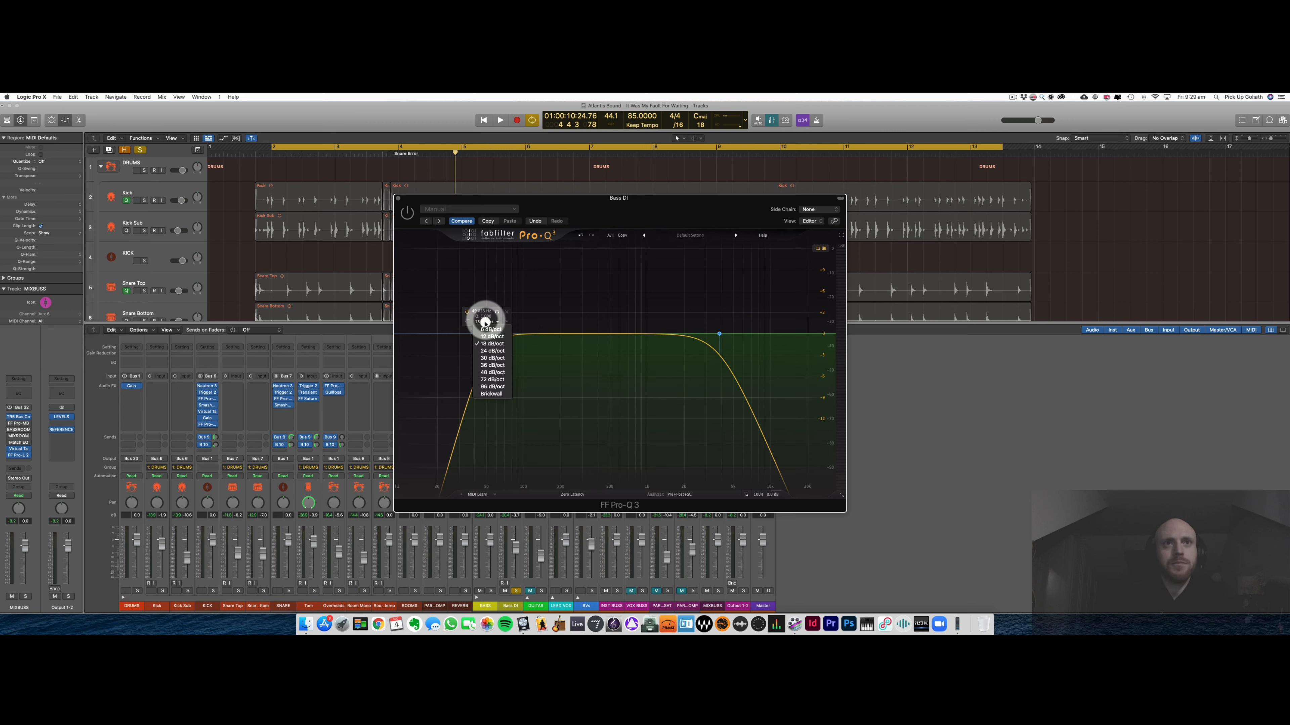
click(489, 337)
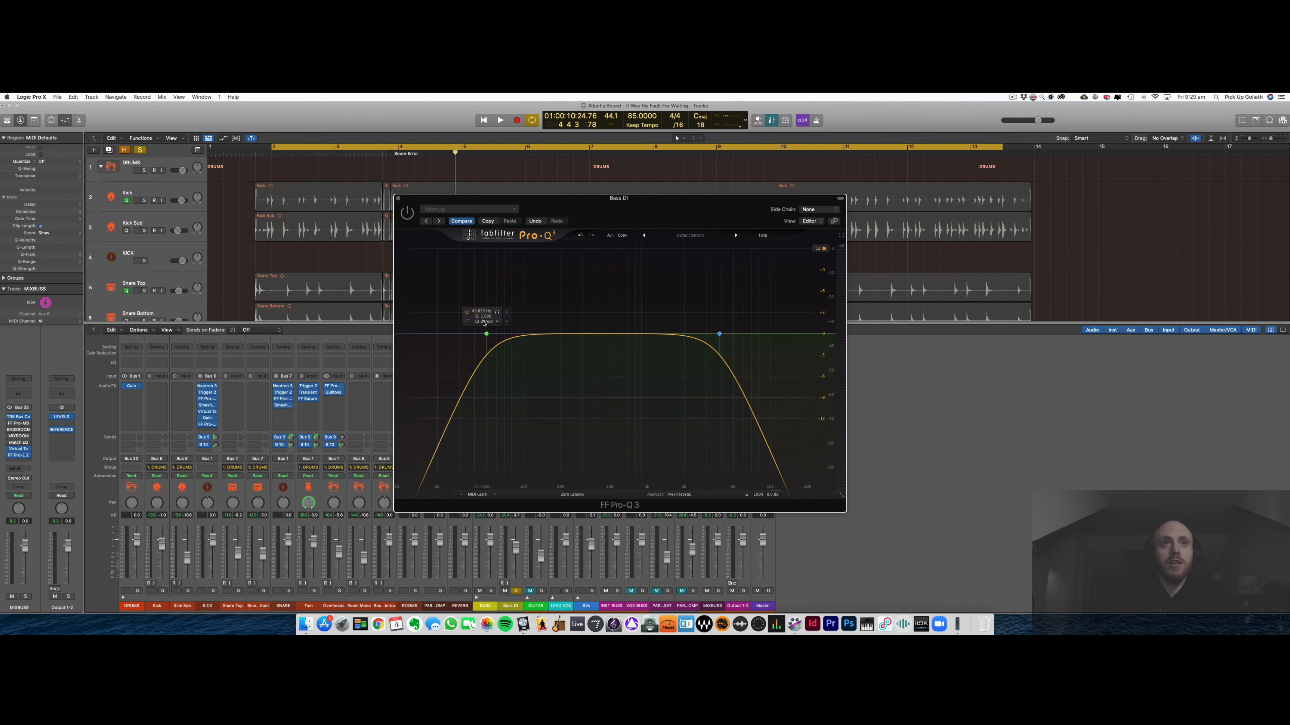
click(497, 312)
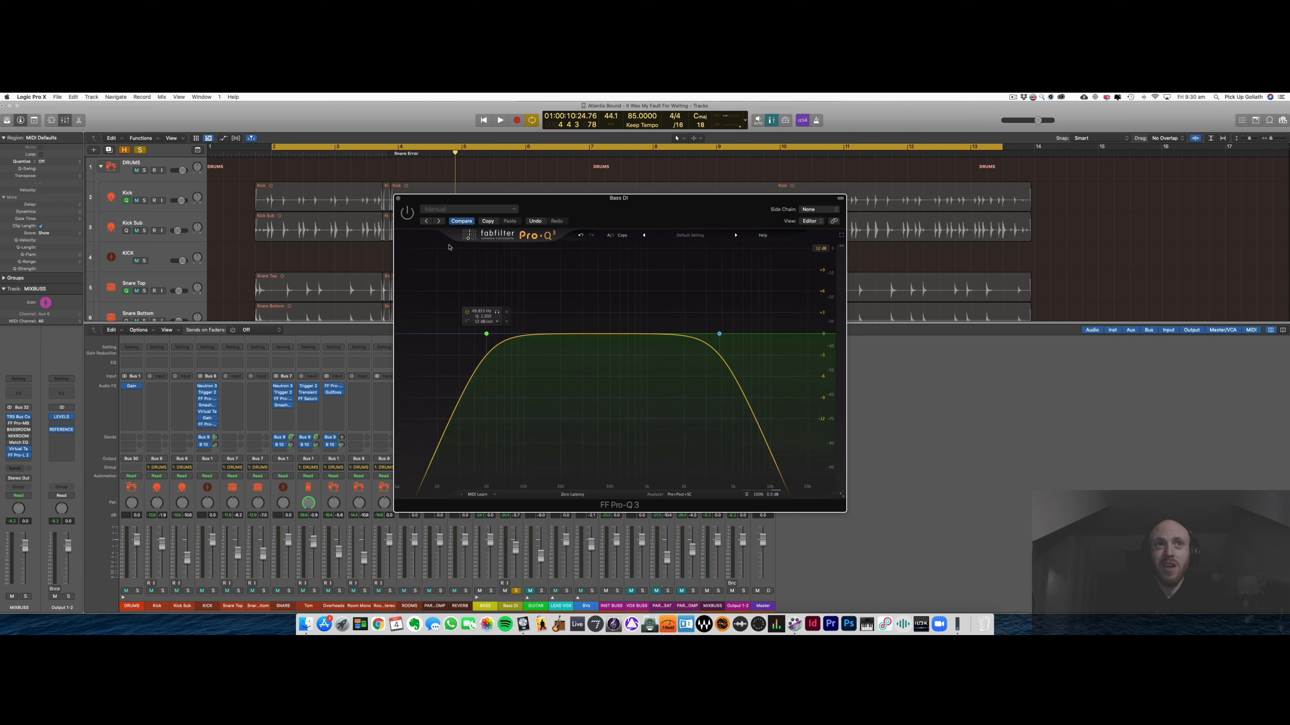
- Enable the Bass DI EQ and solo its low-cut band during playback to audition the low frequencies it removes
click(407, 213)
key(space)
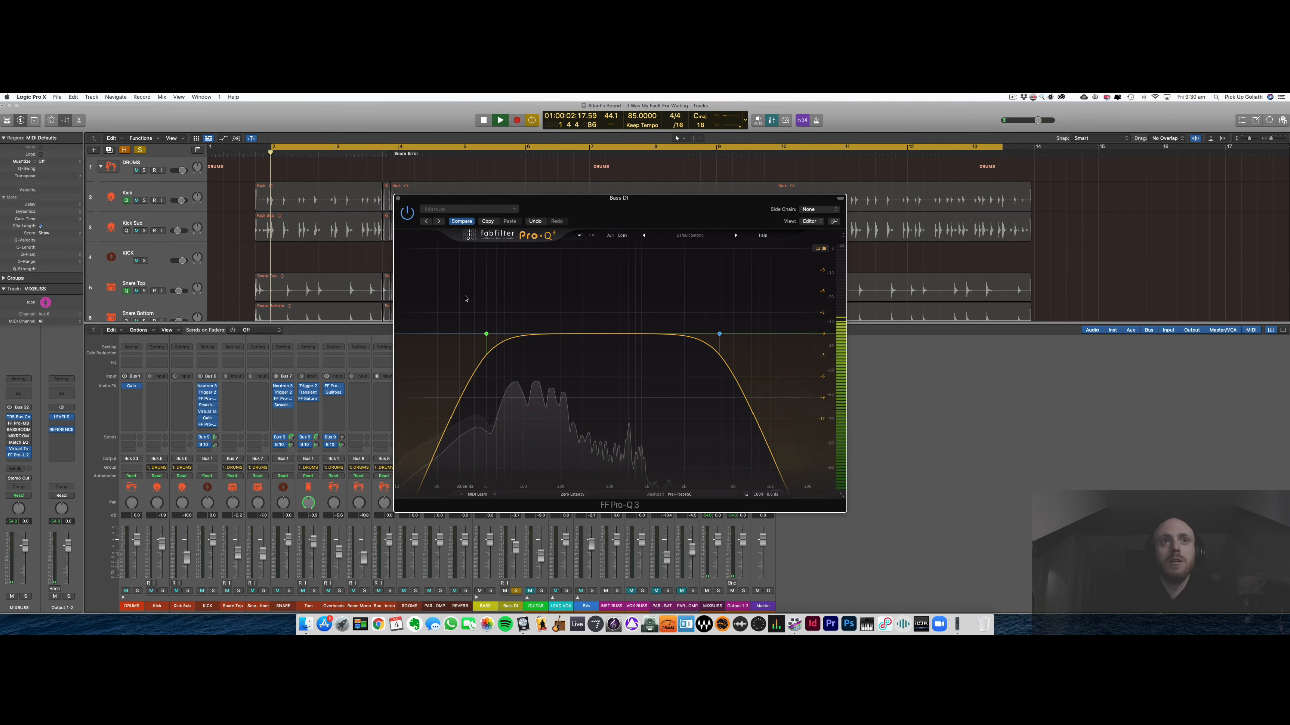
click(497, 312)
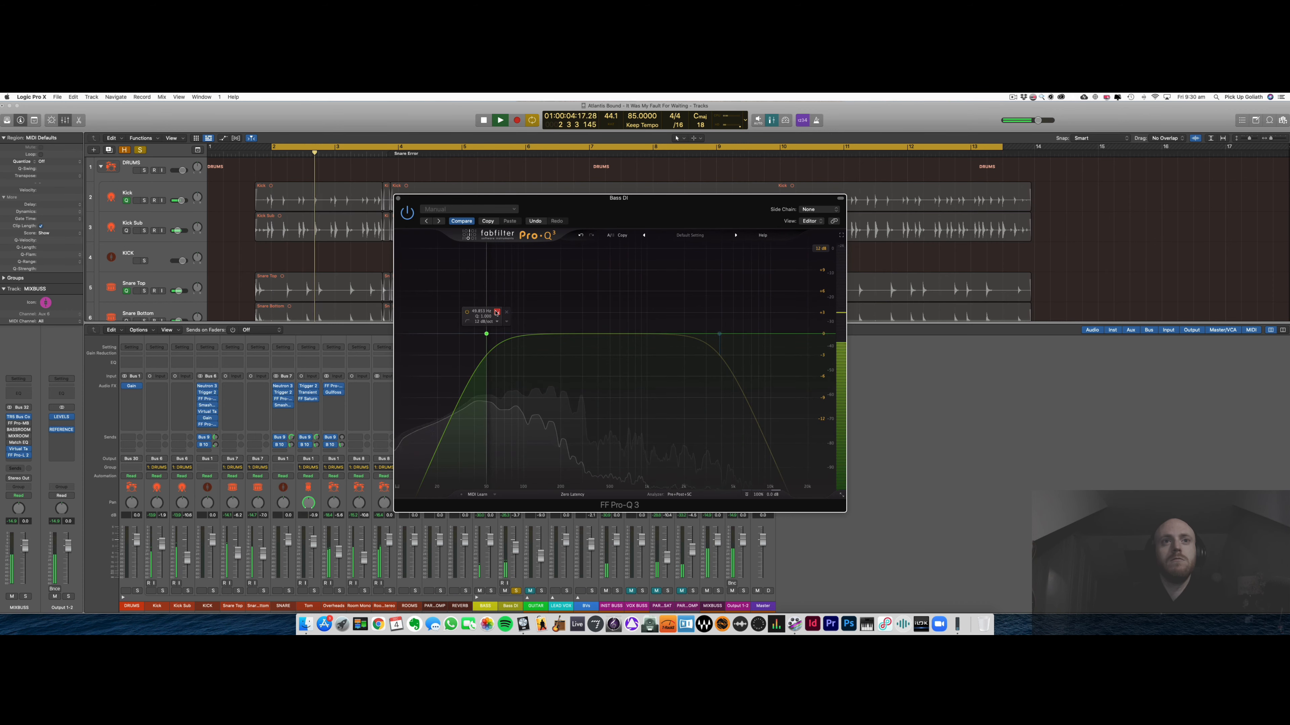
click(497, 312)
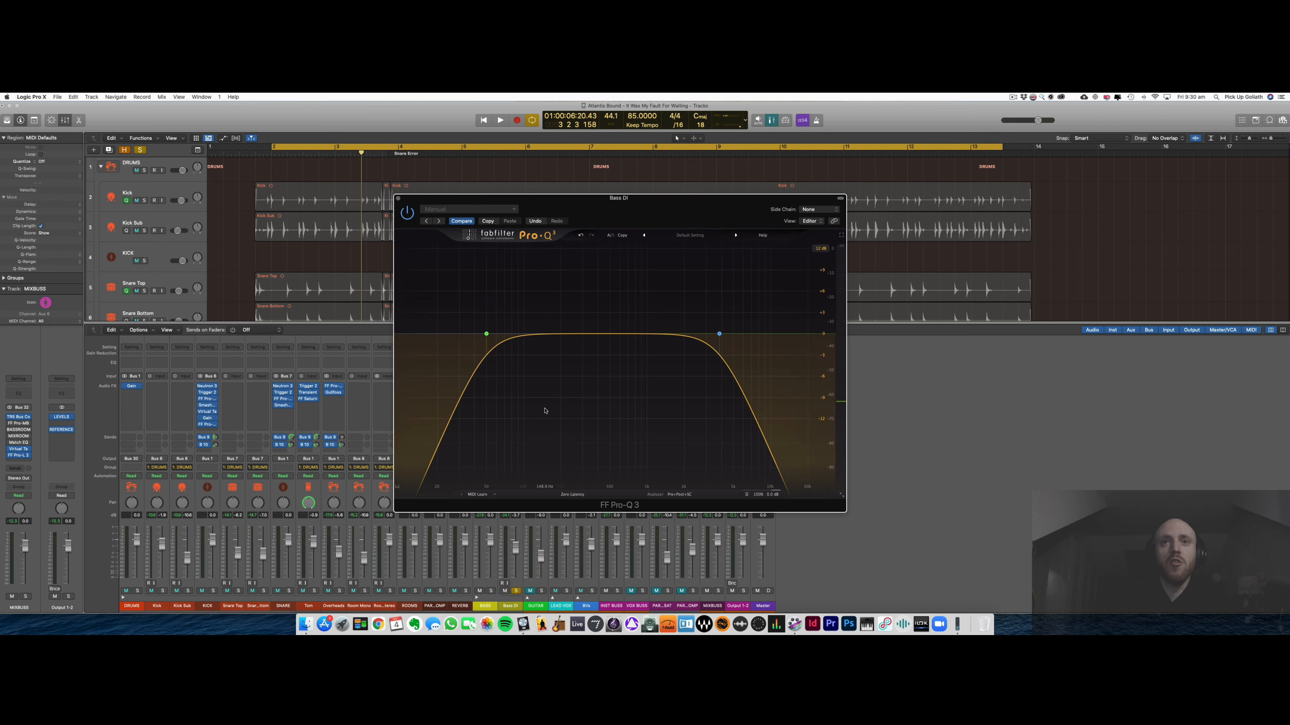
- Solo the EQ's high-cut band during playback to audition the high frequencies it removes
mouse_move(722, 336)
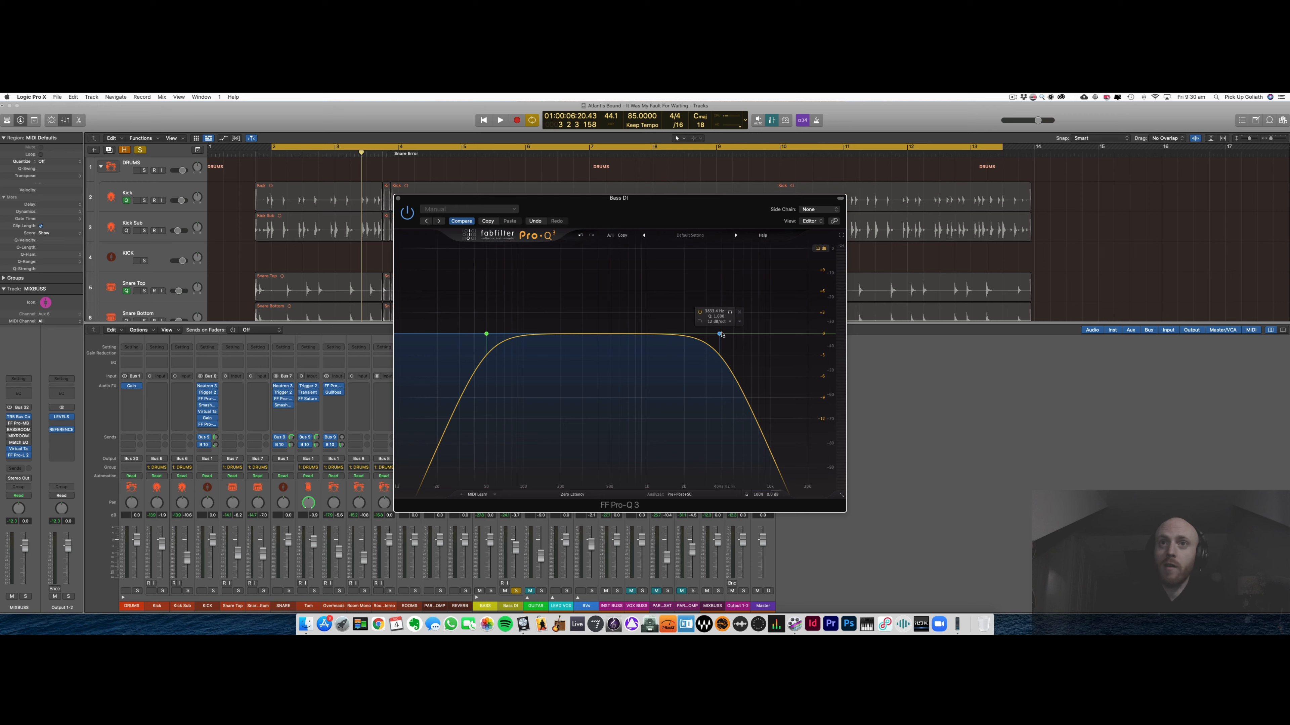
key(space)
click(729, 312)
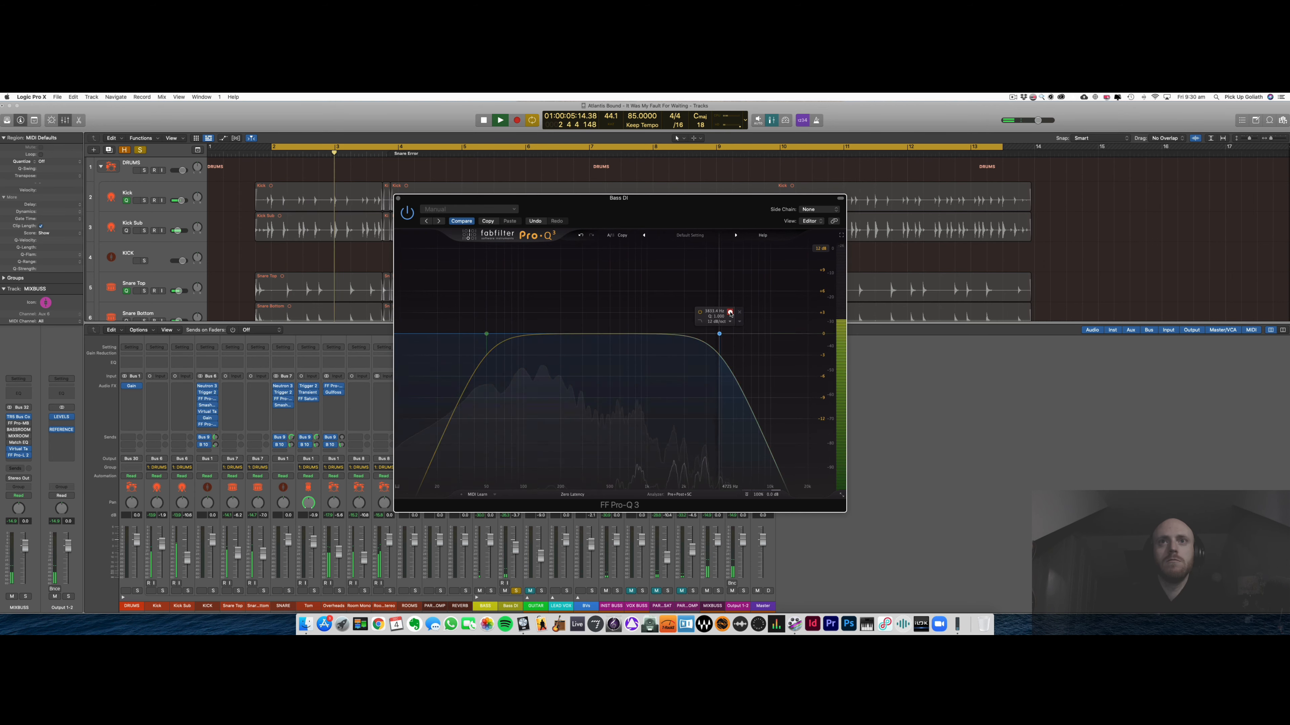
click(730, 312)
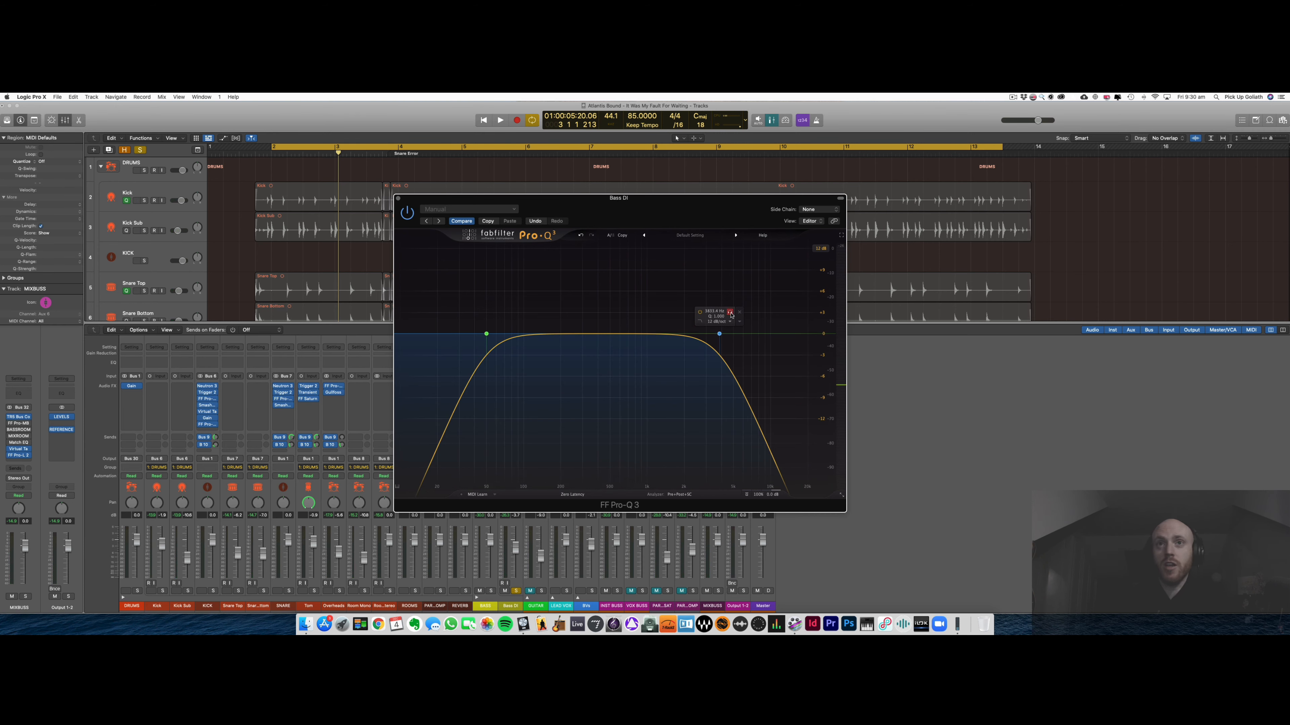
key(space)
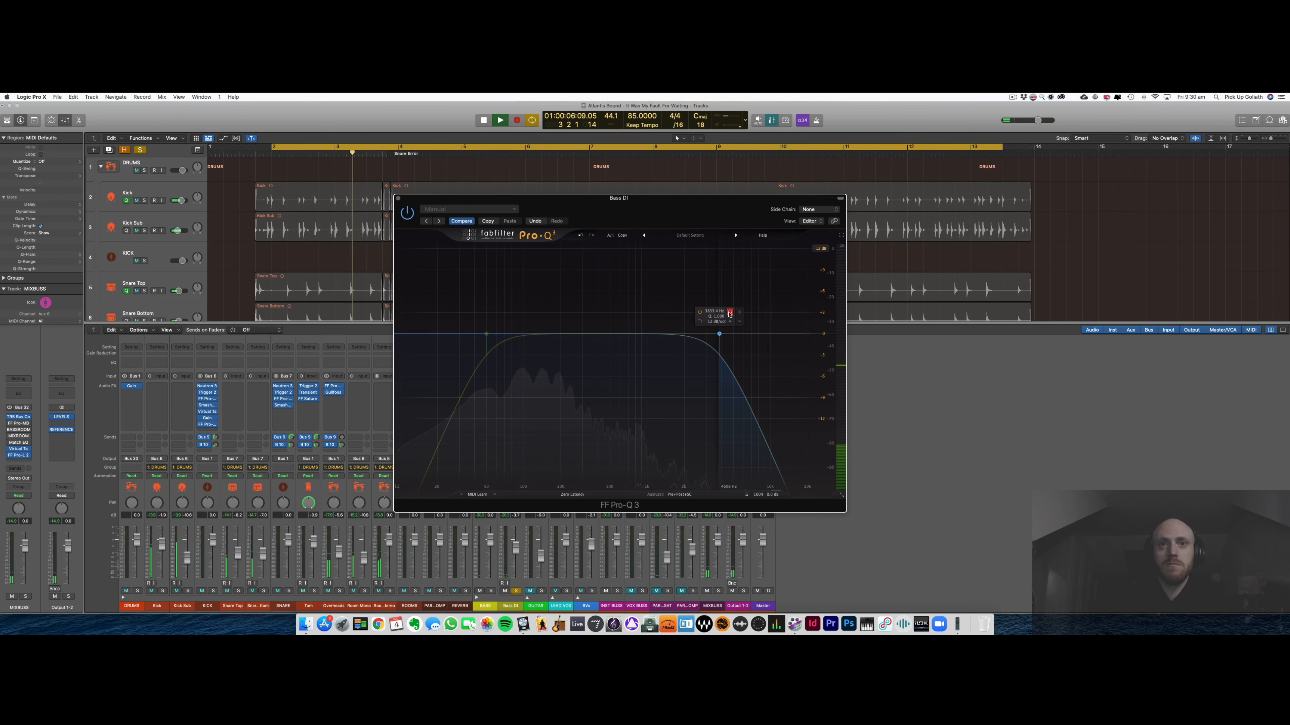
click(729, 313)
key(space)
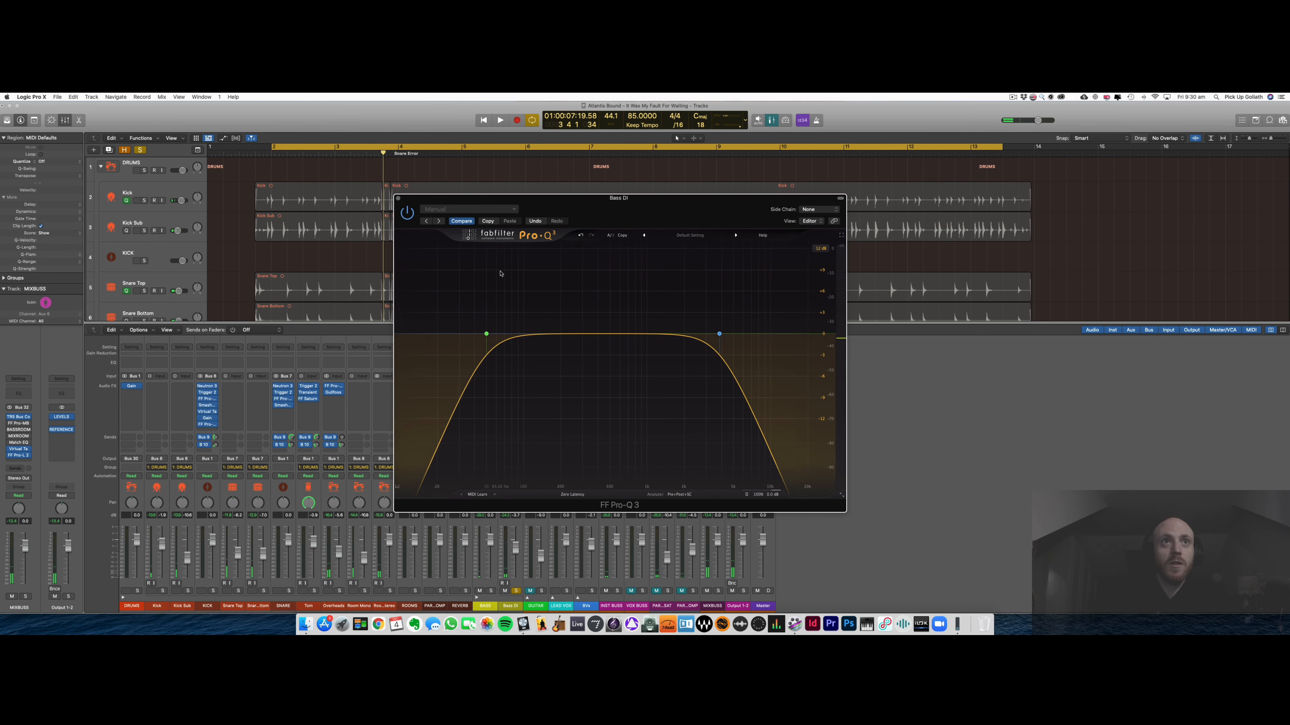
- Open the Bass DI Compressor in place of the EQ, enable it during playback and close it after listening
click(399, 199)
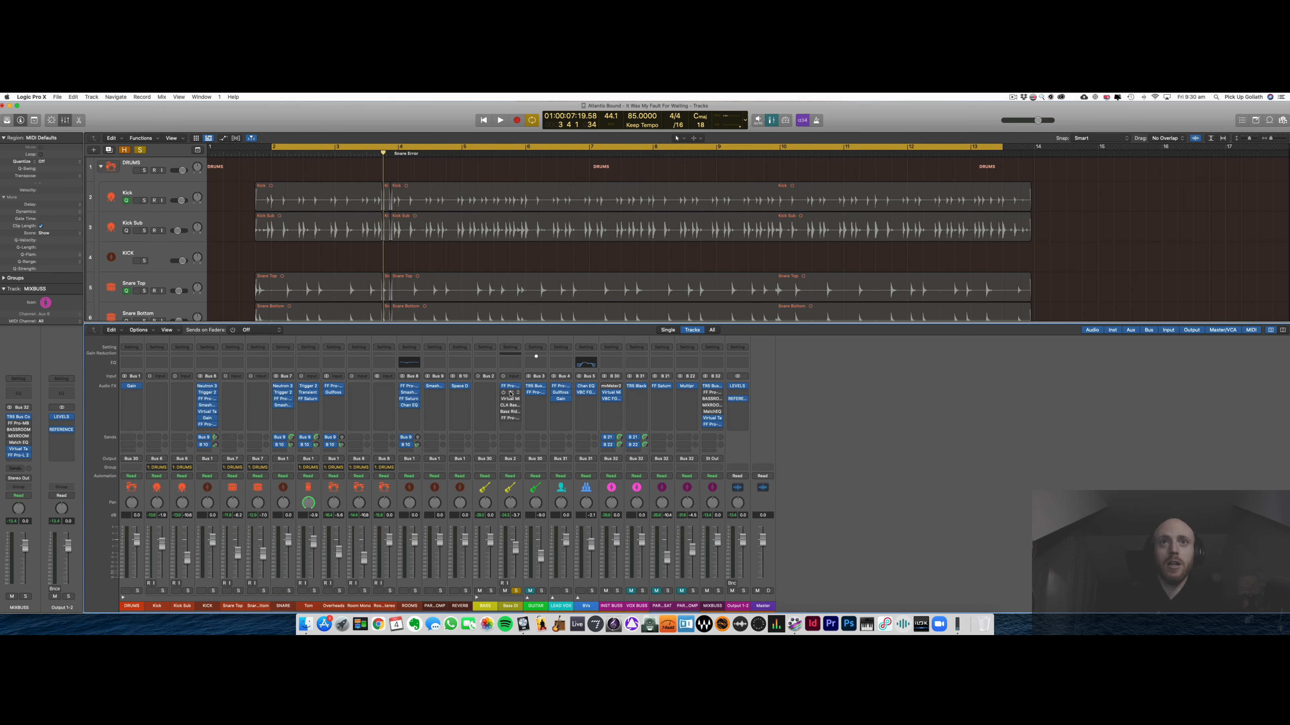
click(510, 393)
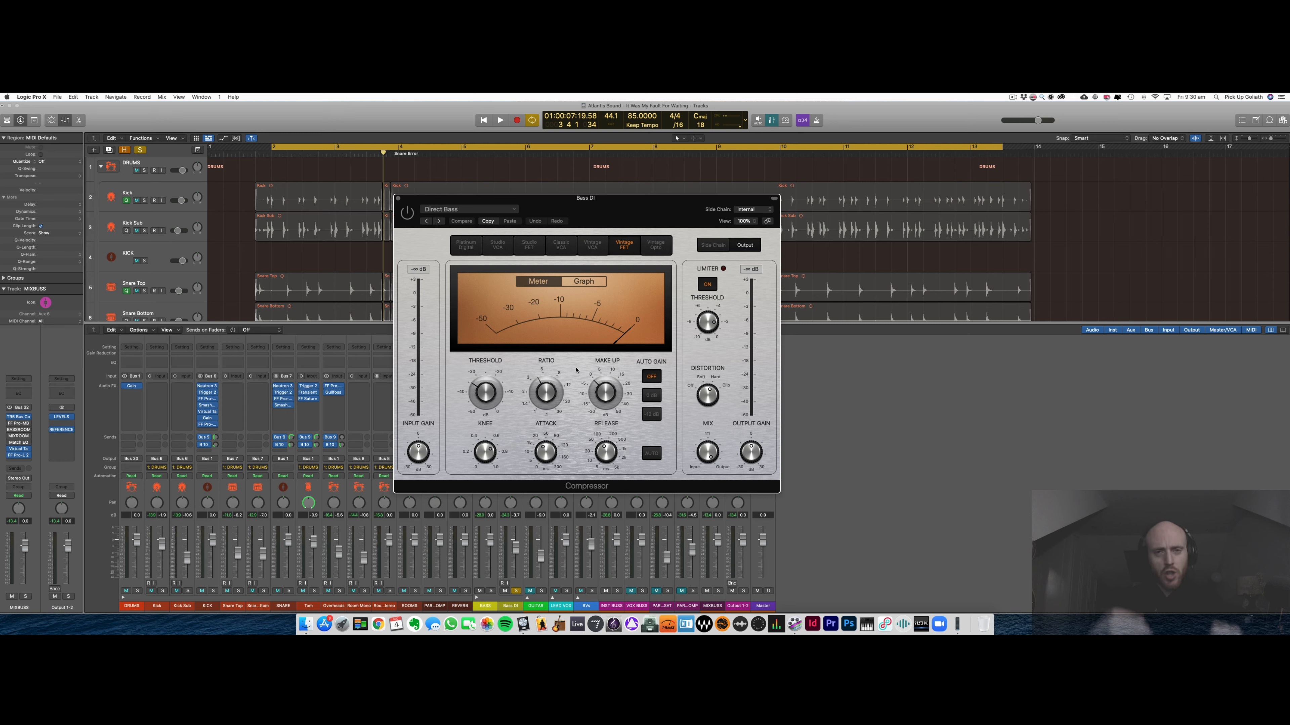
key(space)
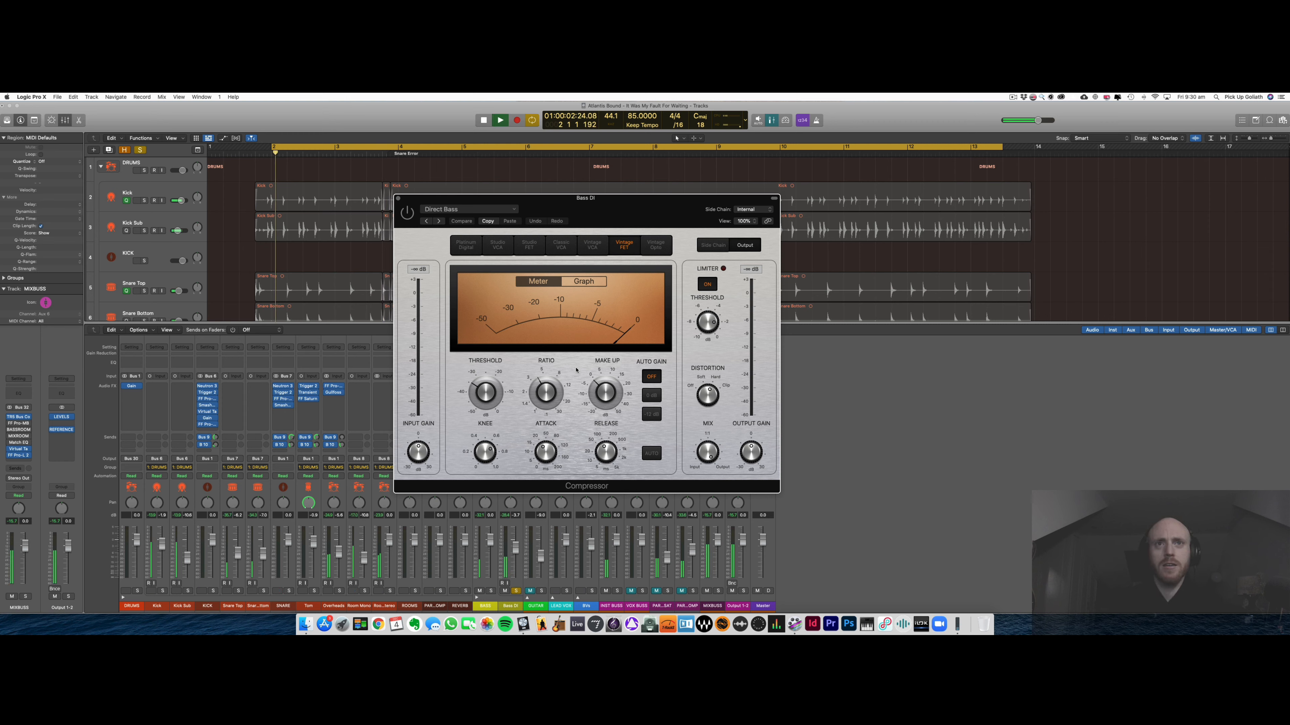
click(407, 214)
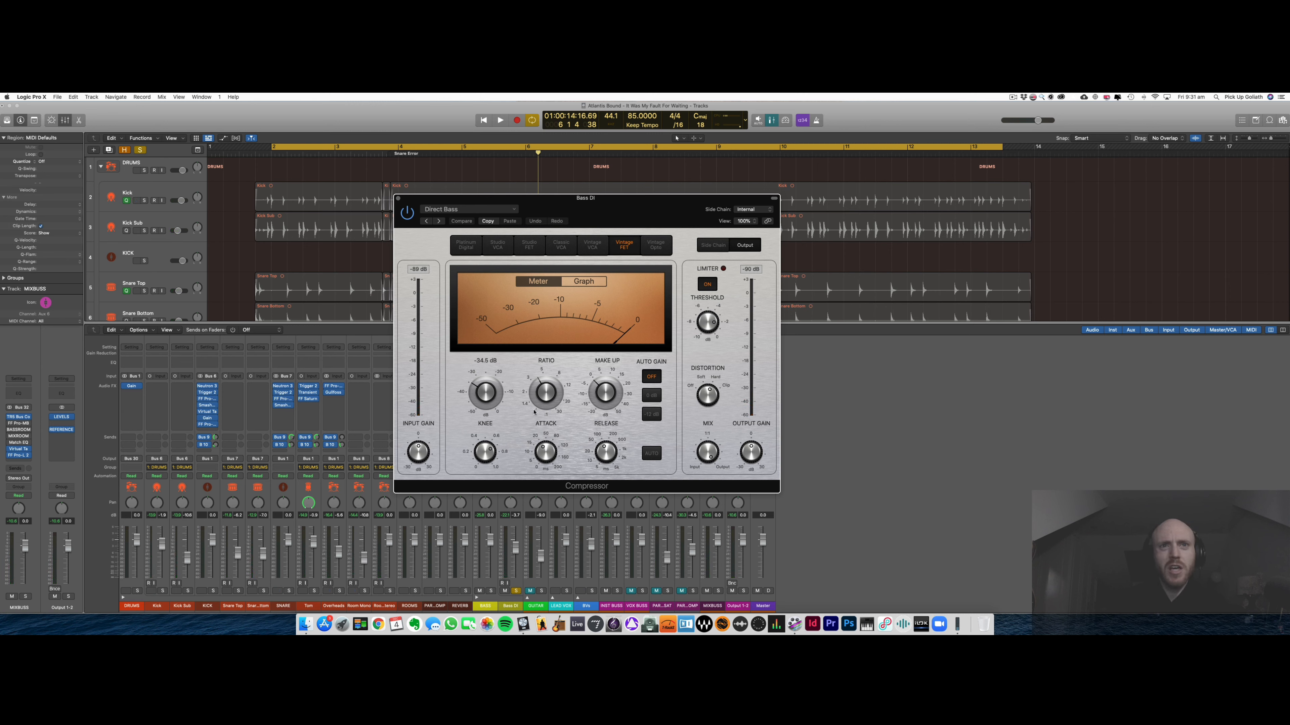
mouse_move(543, 447)
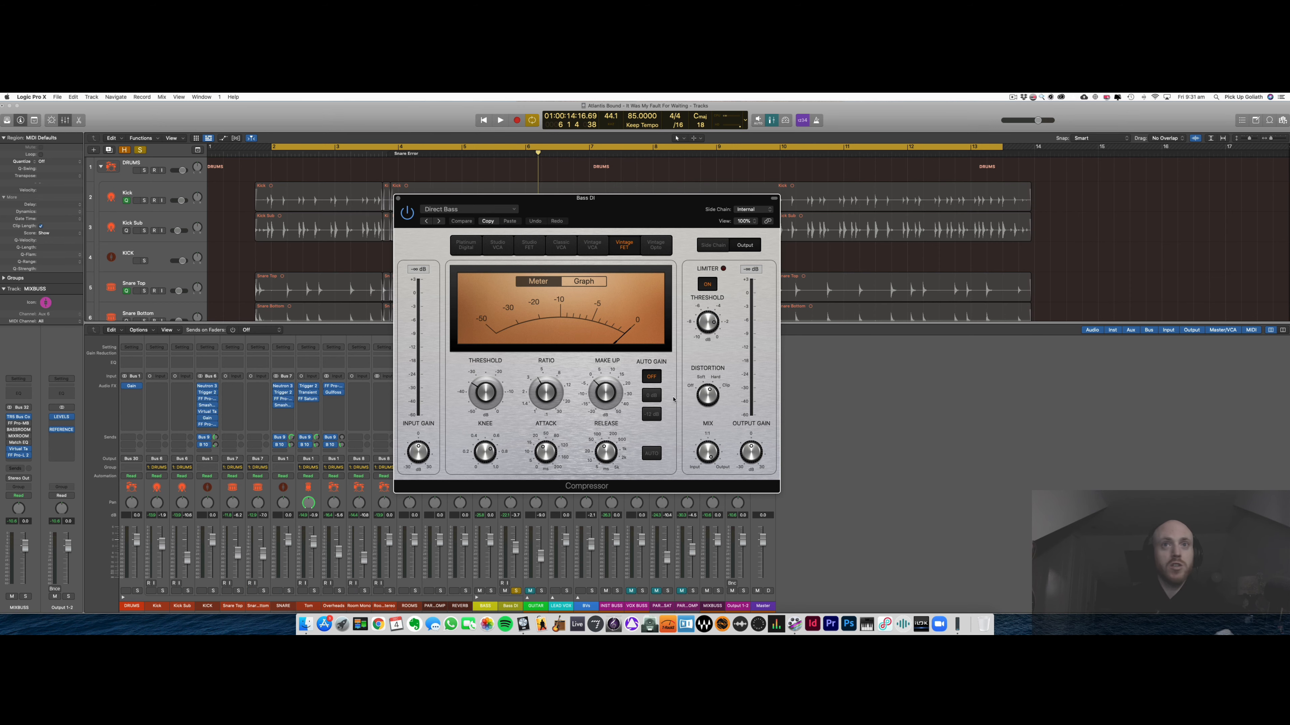
key(space)
click(398, 197)
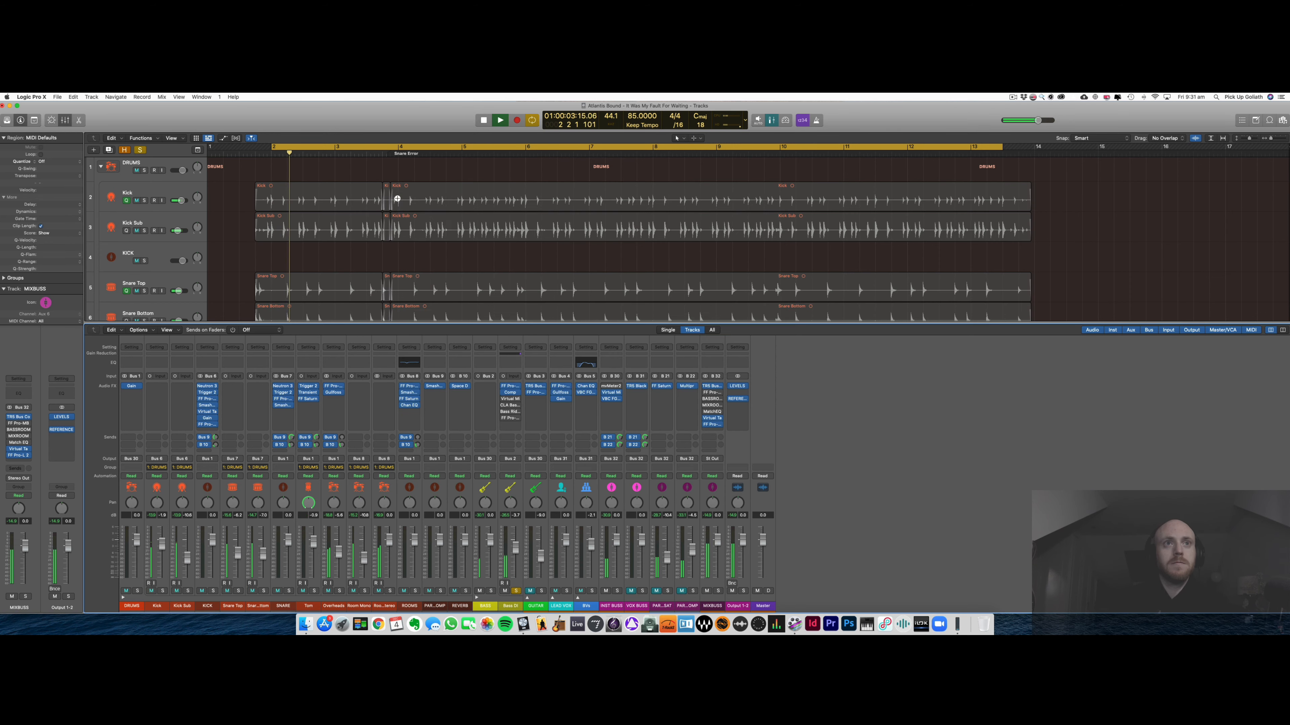
key(space)
- Open Virtual Mix Rack on Bass DI, switch off its Trimmer, Hollywood, FG-N and FG-116 modules, and start playback
click(511, 399)
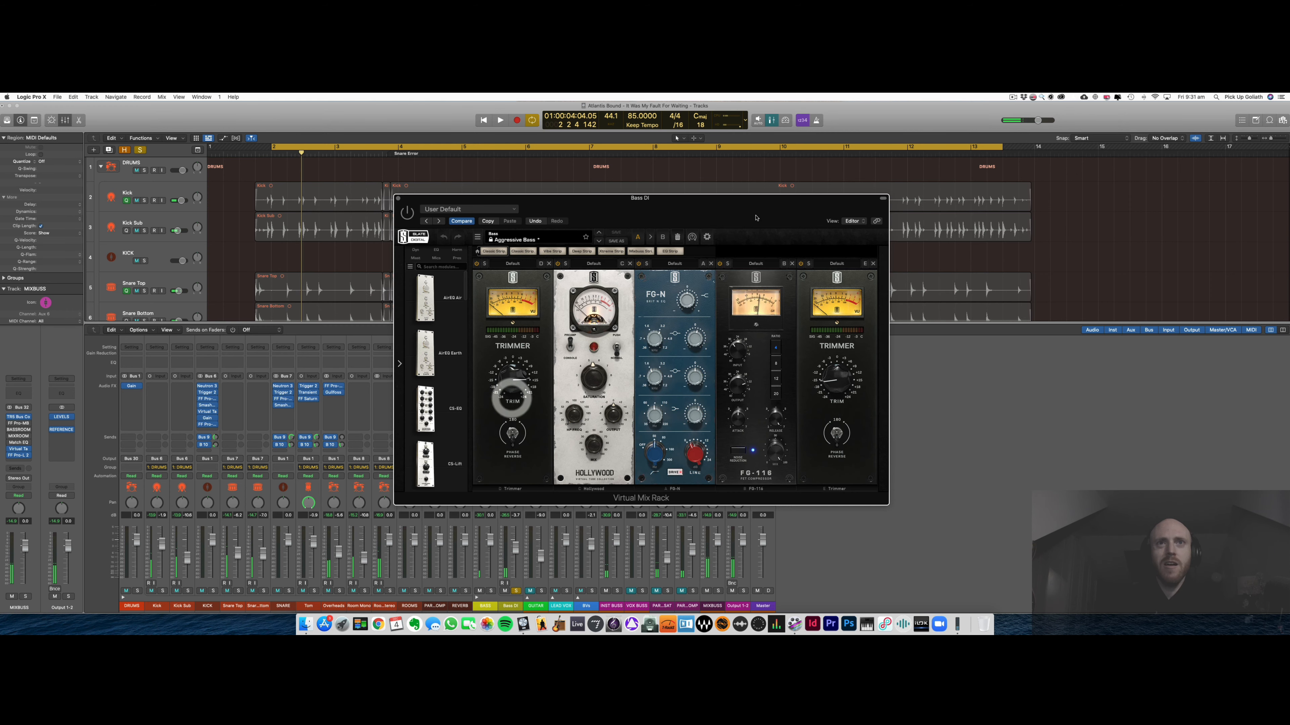
drag(734, 208, 714, 257)
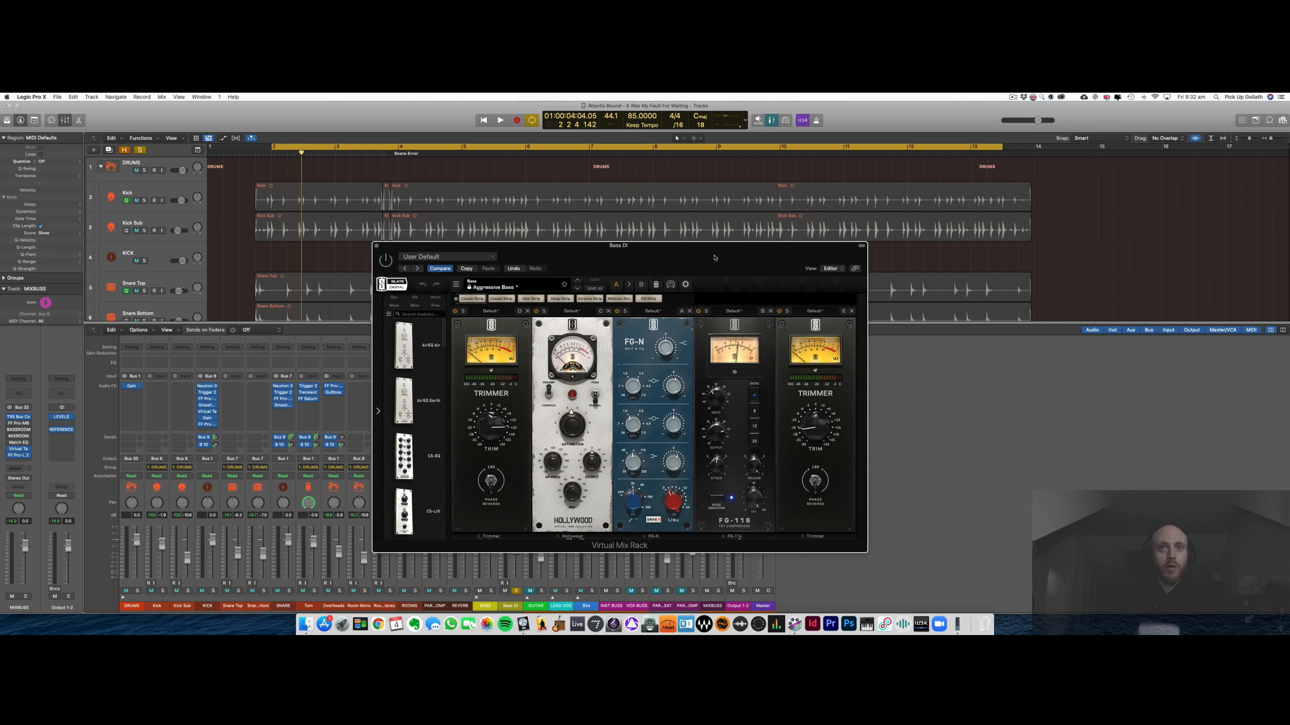
click(781, 311)
click(698, 311)
click(617, 311)
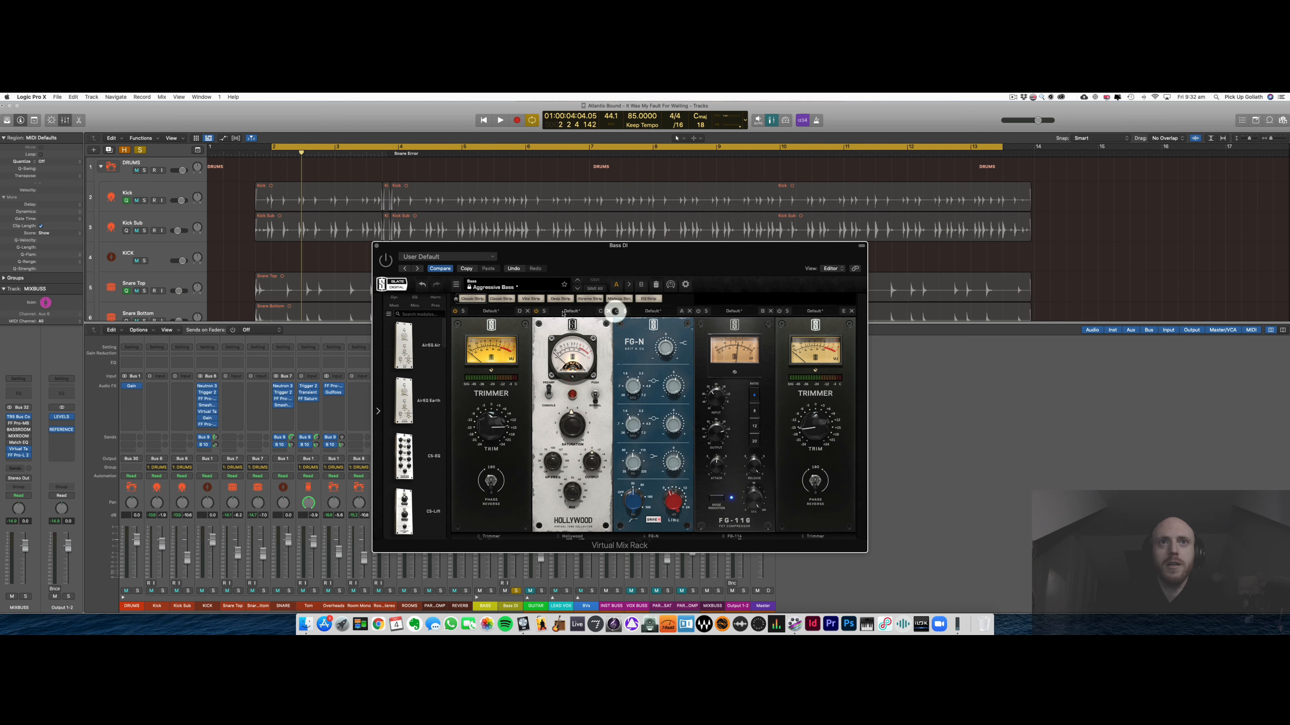
click(535, 311)
click(466, 329)
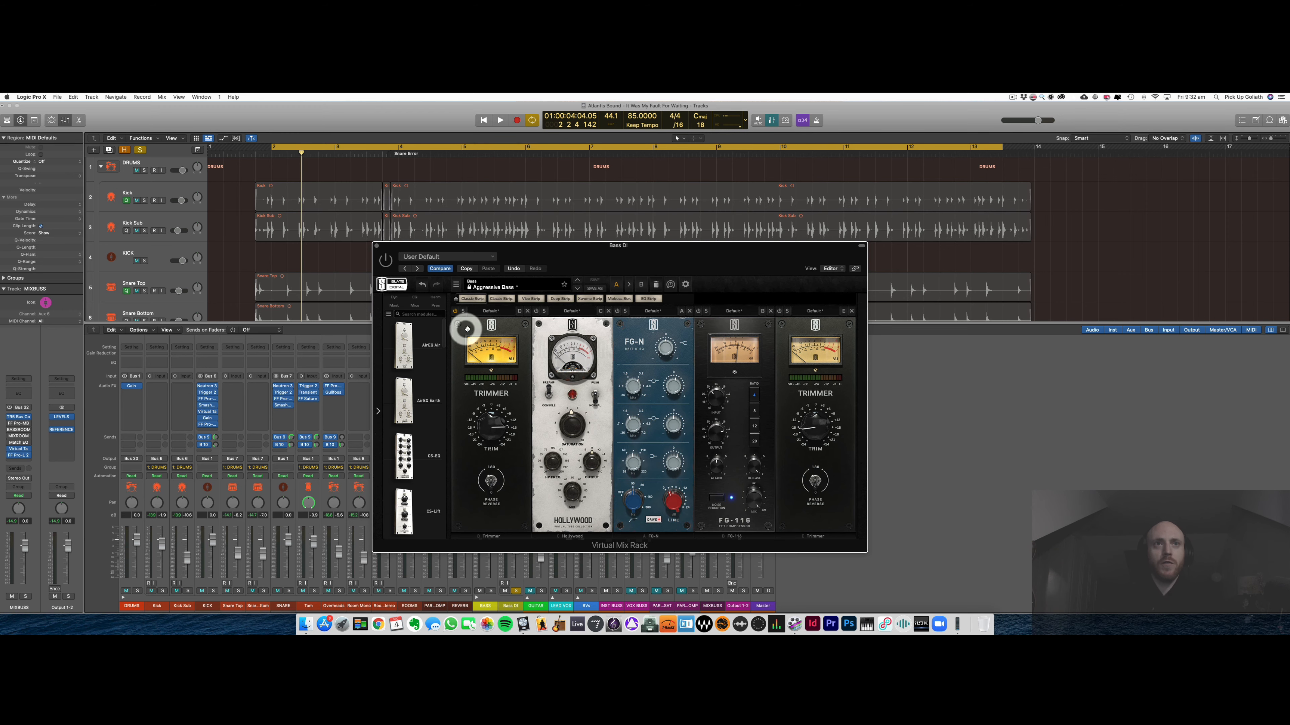
mouse_move(539, 247)
mouse_down()
mouse_move(608, 219)
mouse_move(599, 242)
mouse_move(533, 246)
mouse_up()
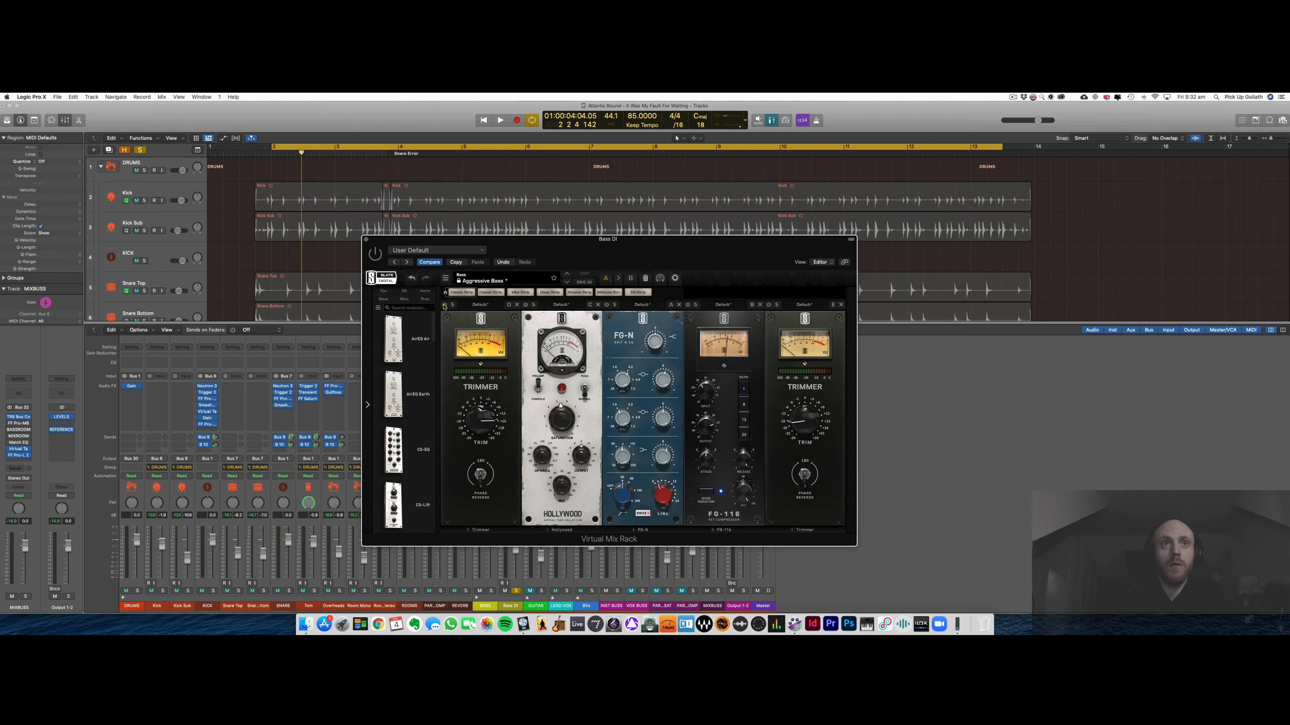
key(space)
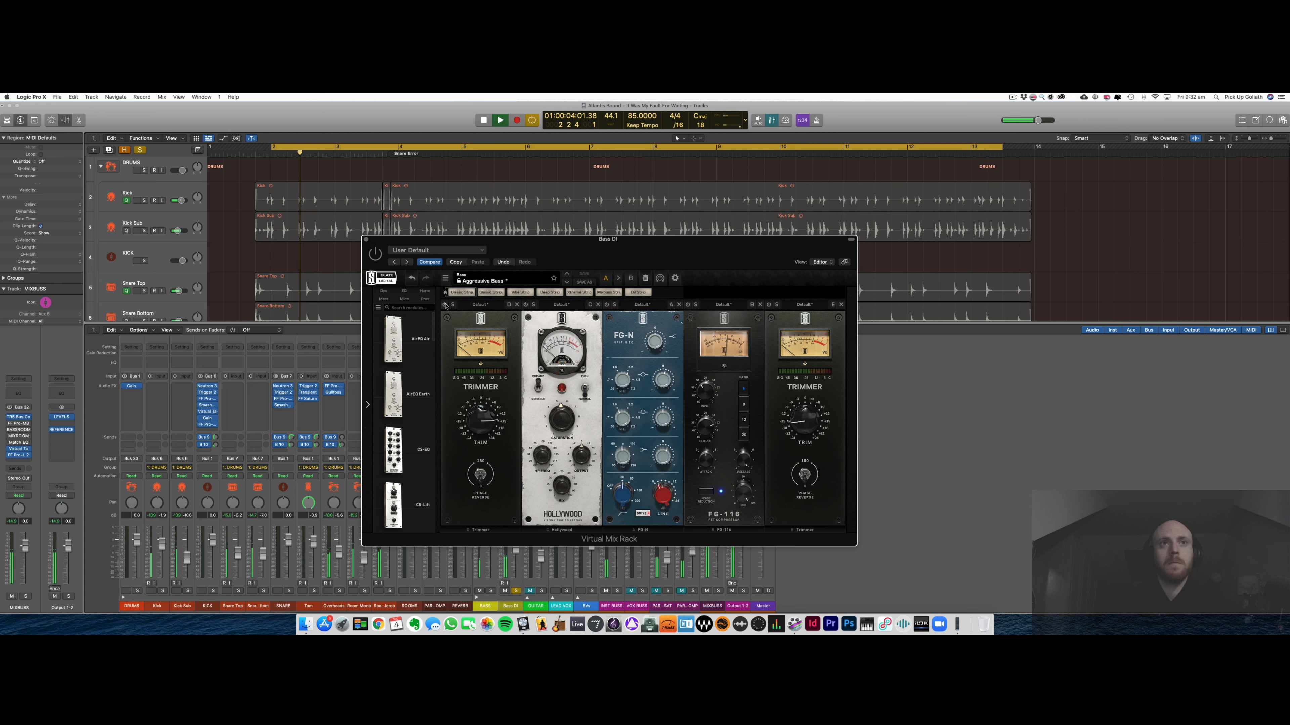
- Enable the Virtual Mix Rack plug-in on Bass DI and switch on its first Trimmer module during playback
click(445, 304)
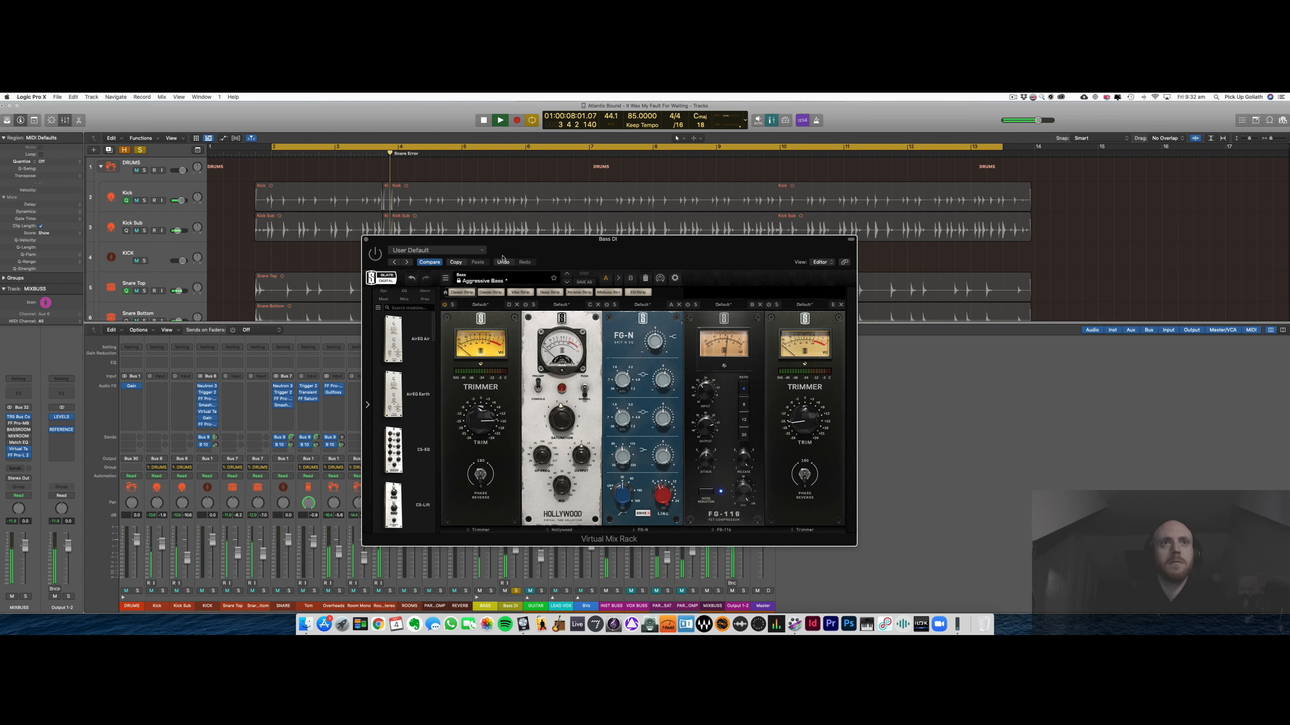
key(space)
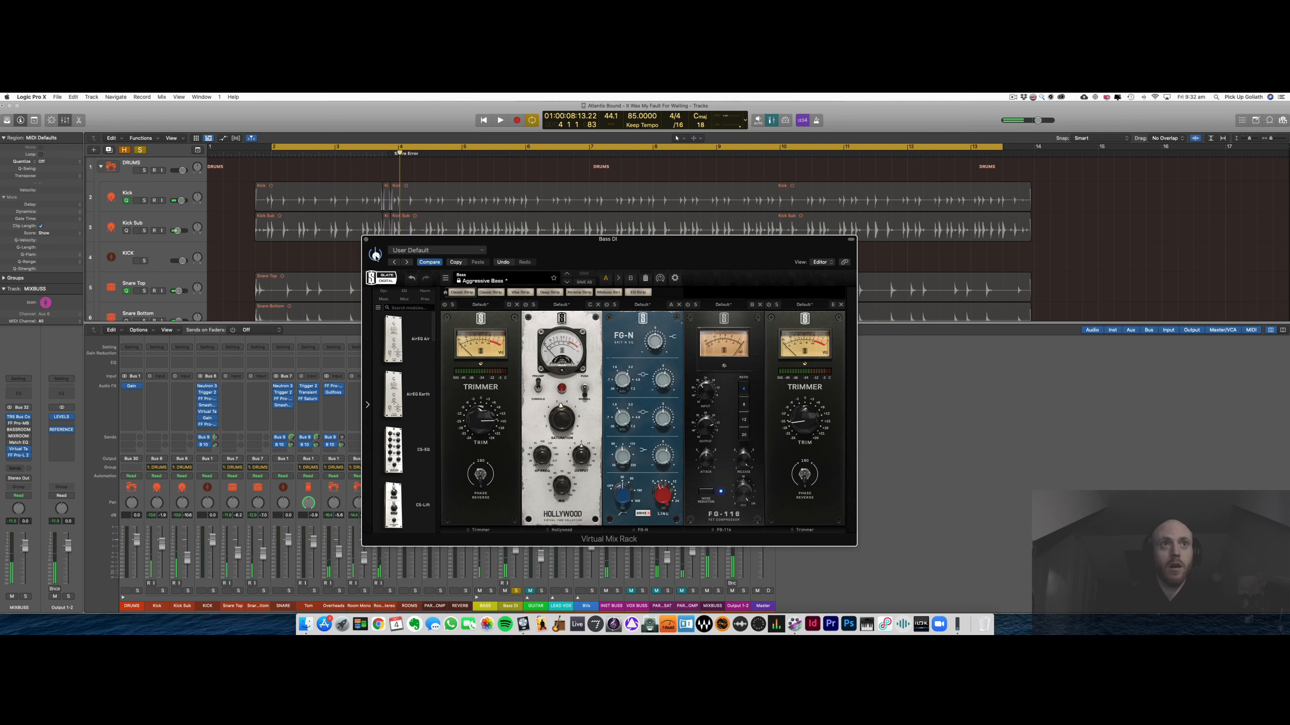
click(375, 253)
key(space)
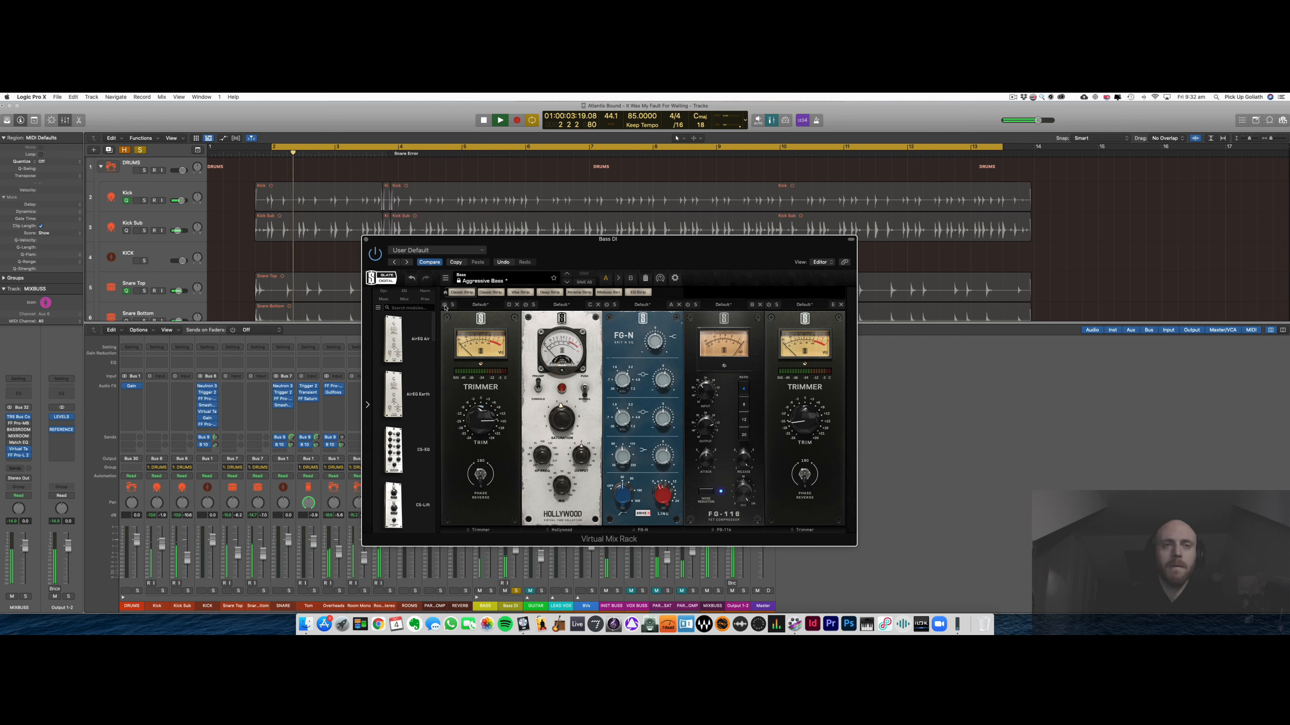
click(445, 305)
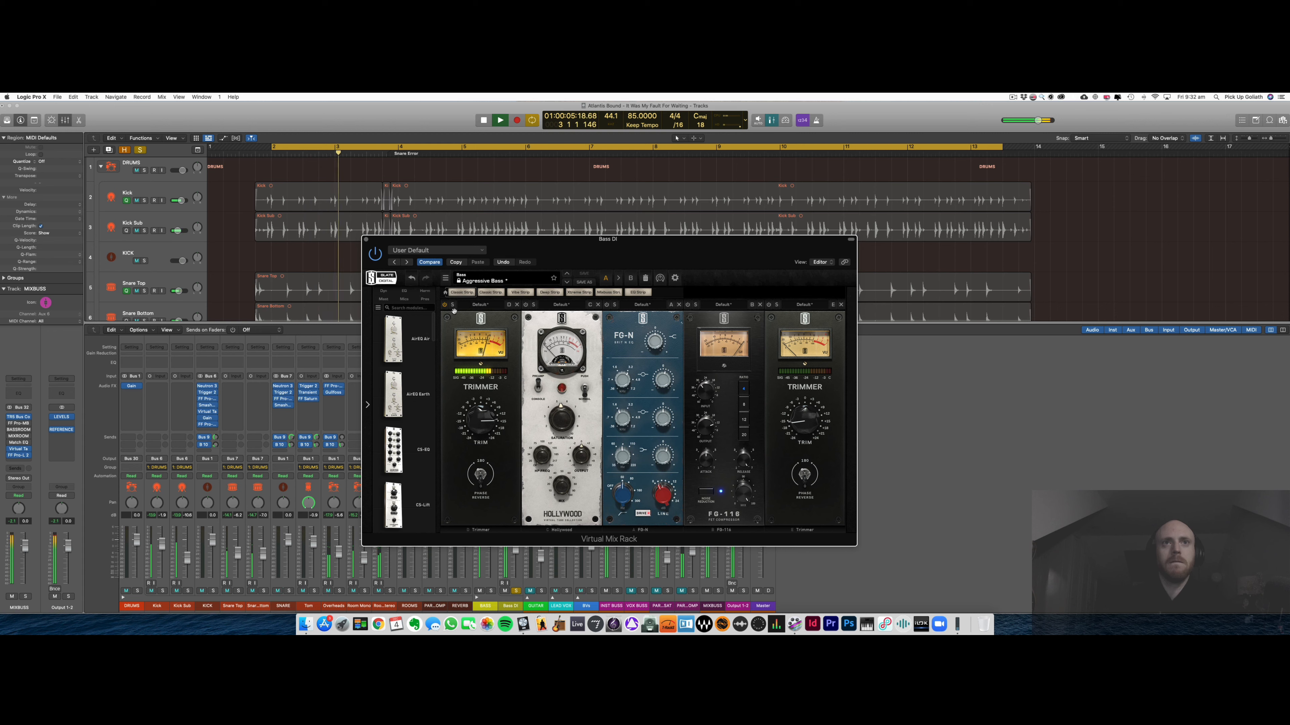
- Toggle the Hollywood module during playback to compare its effect on the bass, leaving it switched on, and stop playback
click(526, 305)
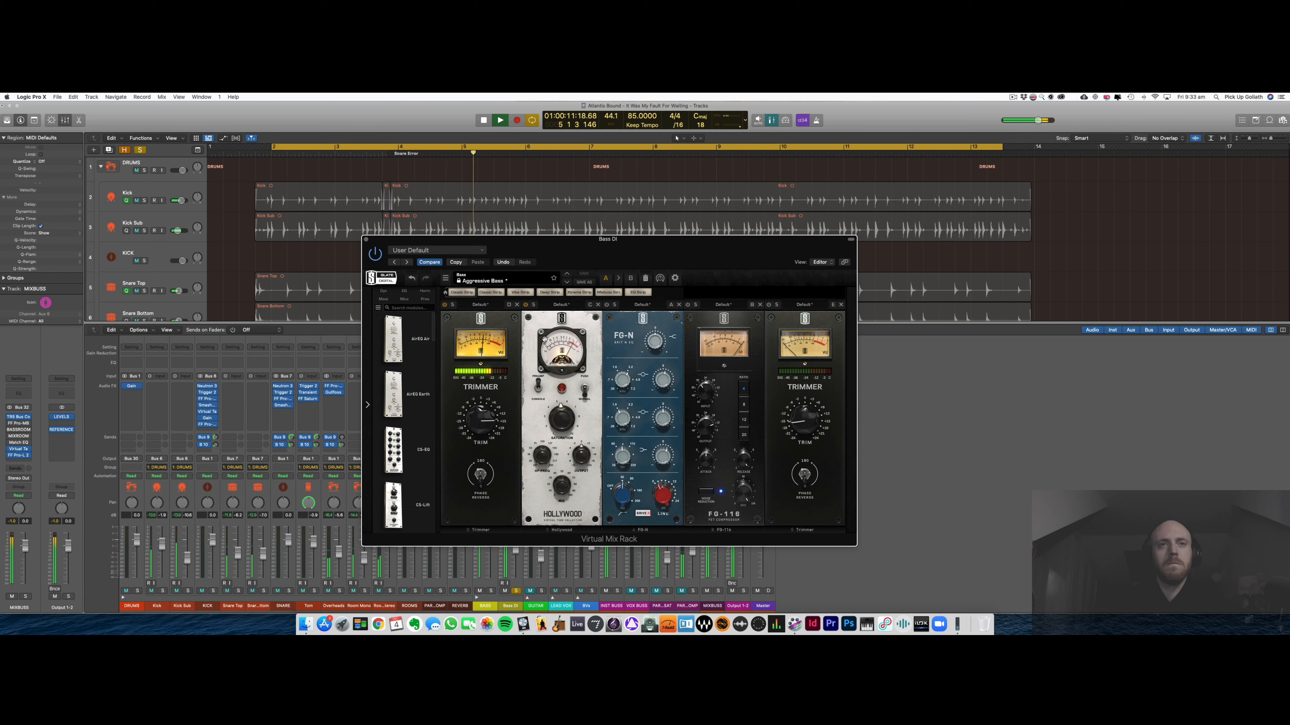
click(526, 305)
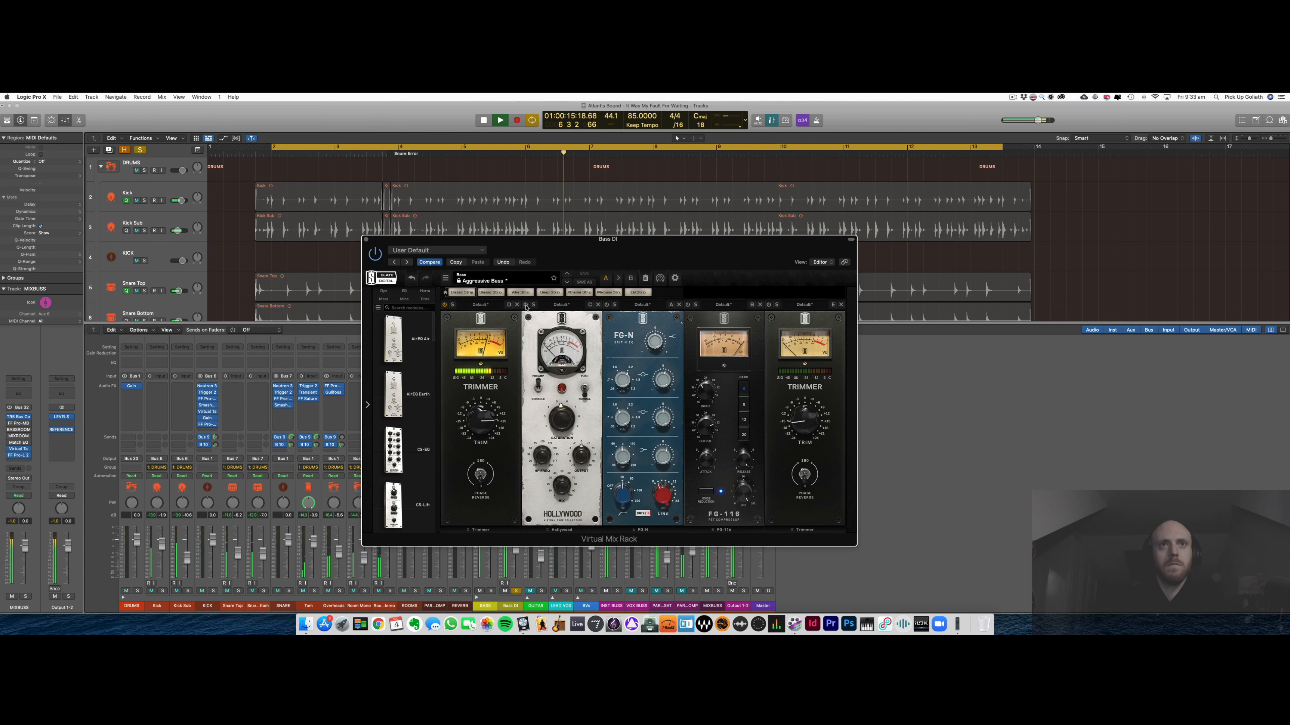
click(526, 305)
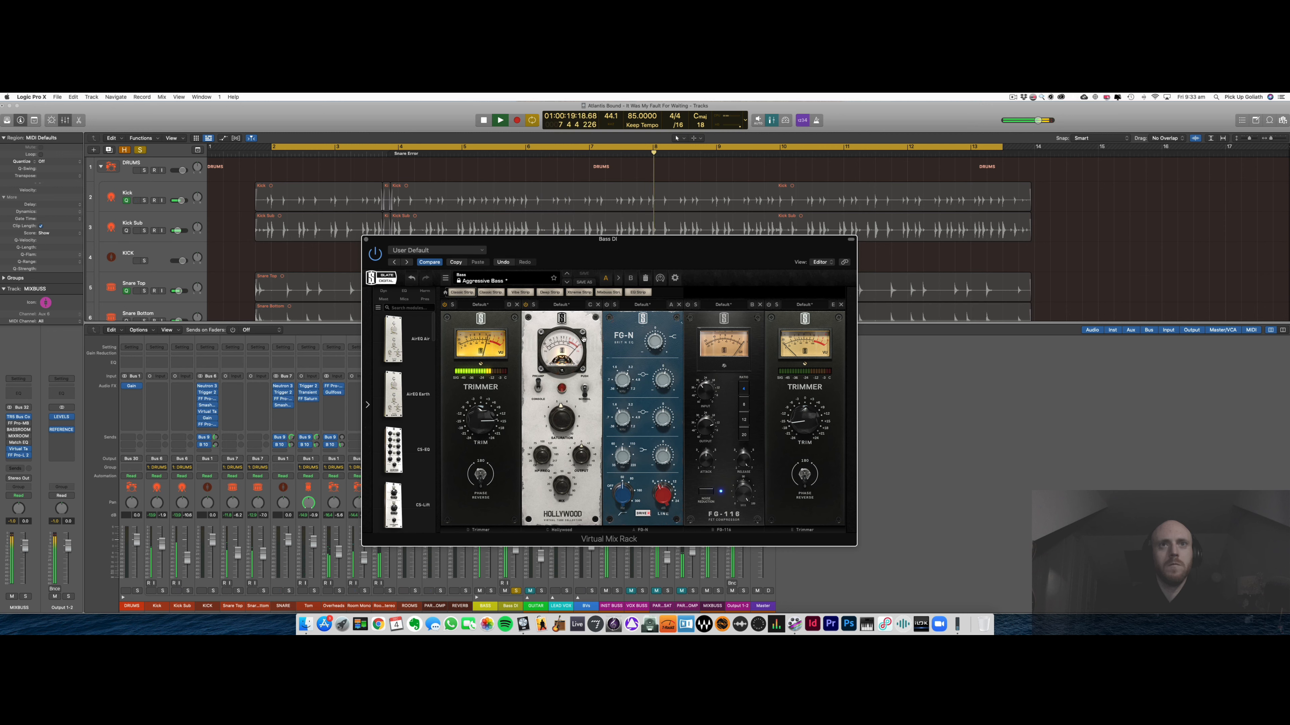
key(space)
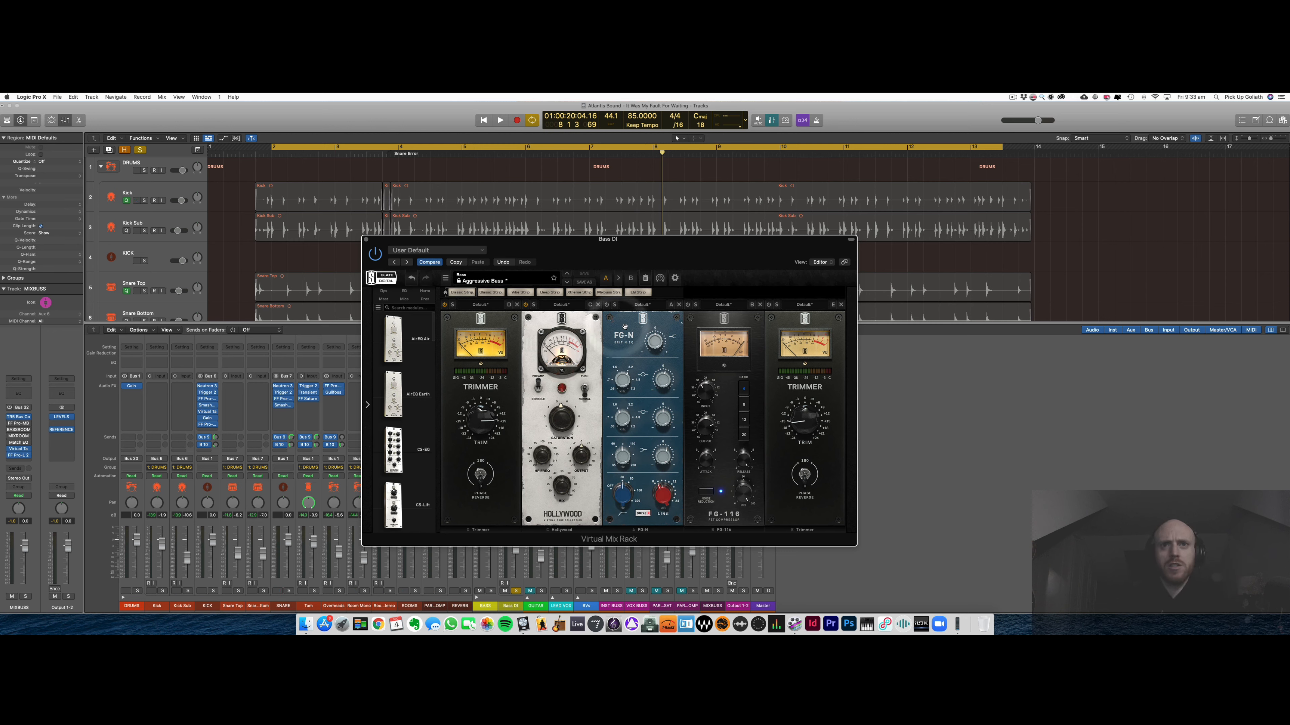
- Switch on the FG-N and FG-116 modules one after the other, auditioning each during playback
click(622, 450)
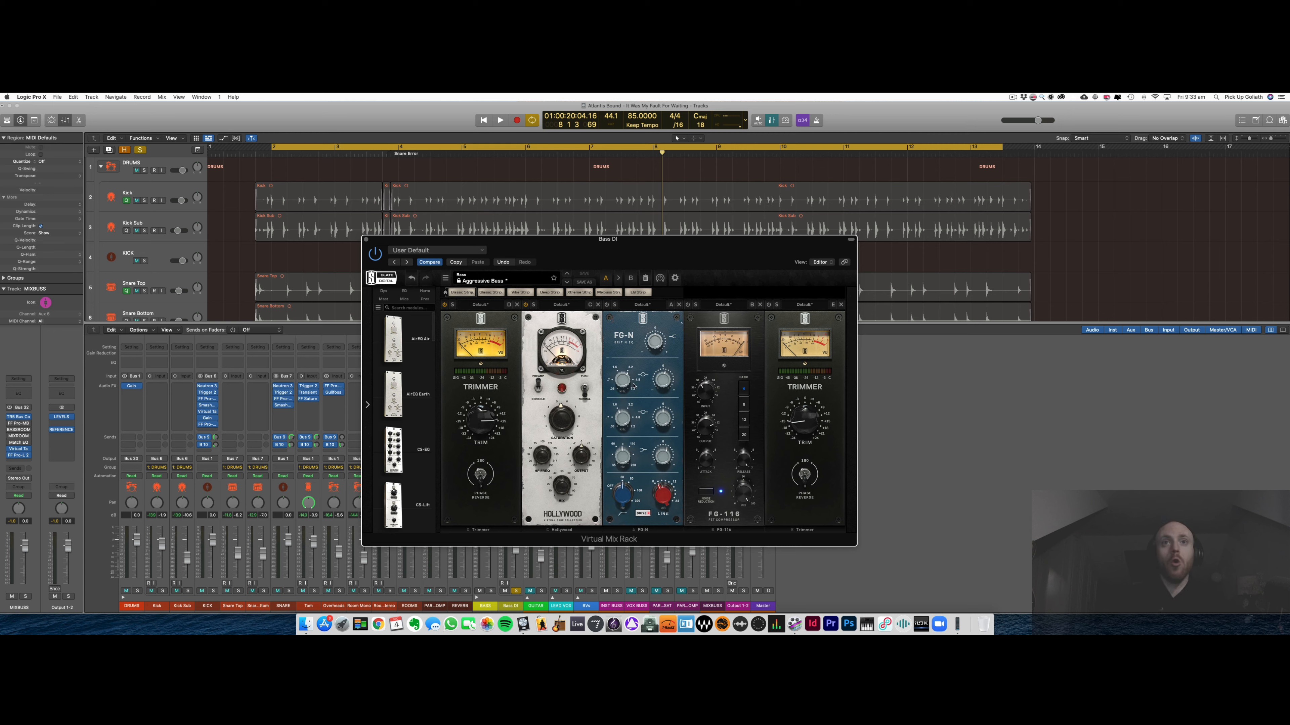
key(space)
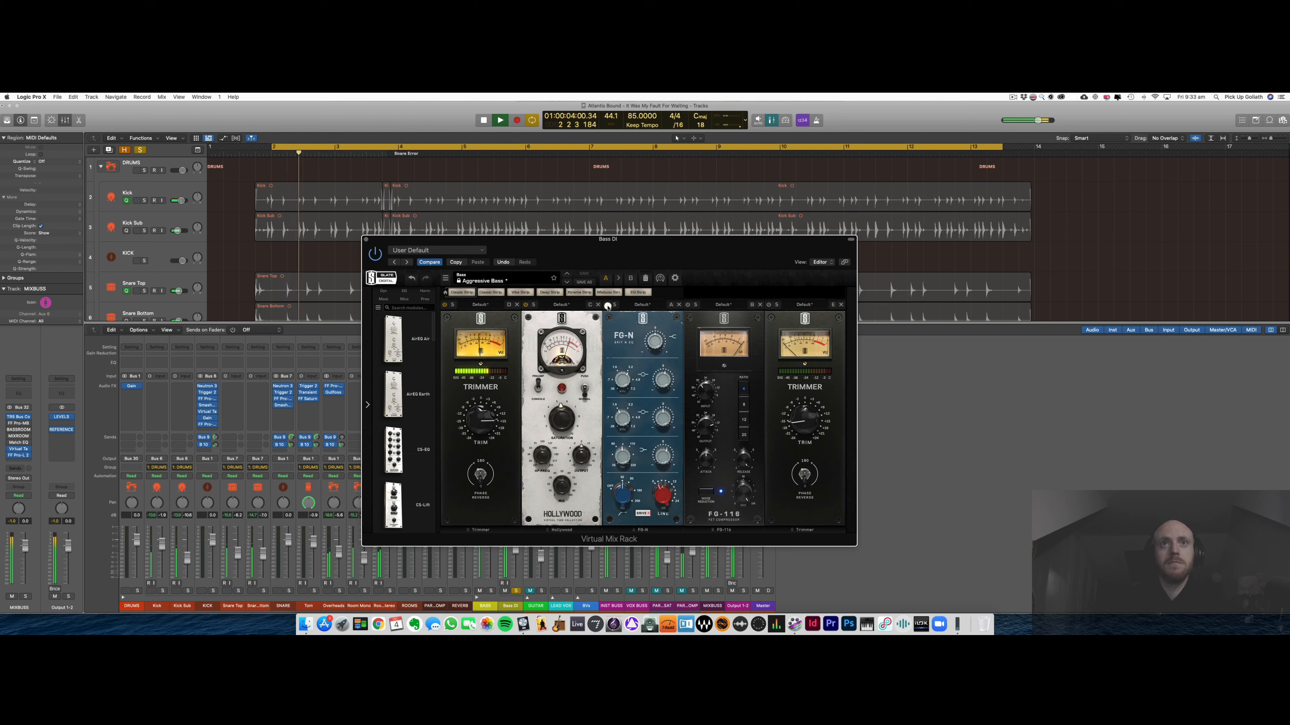
click(609, 311)
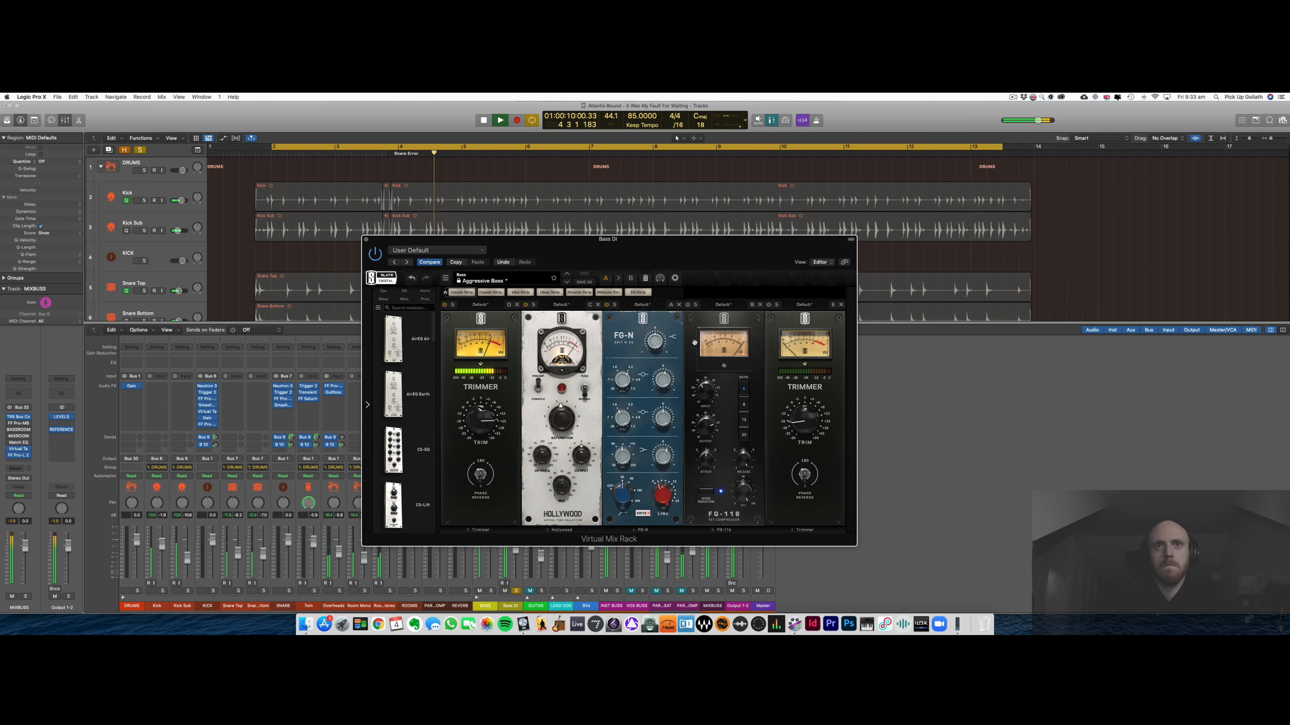
key(space)
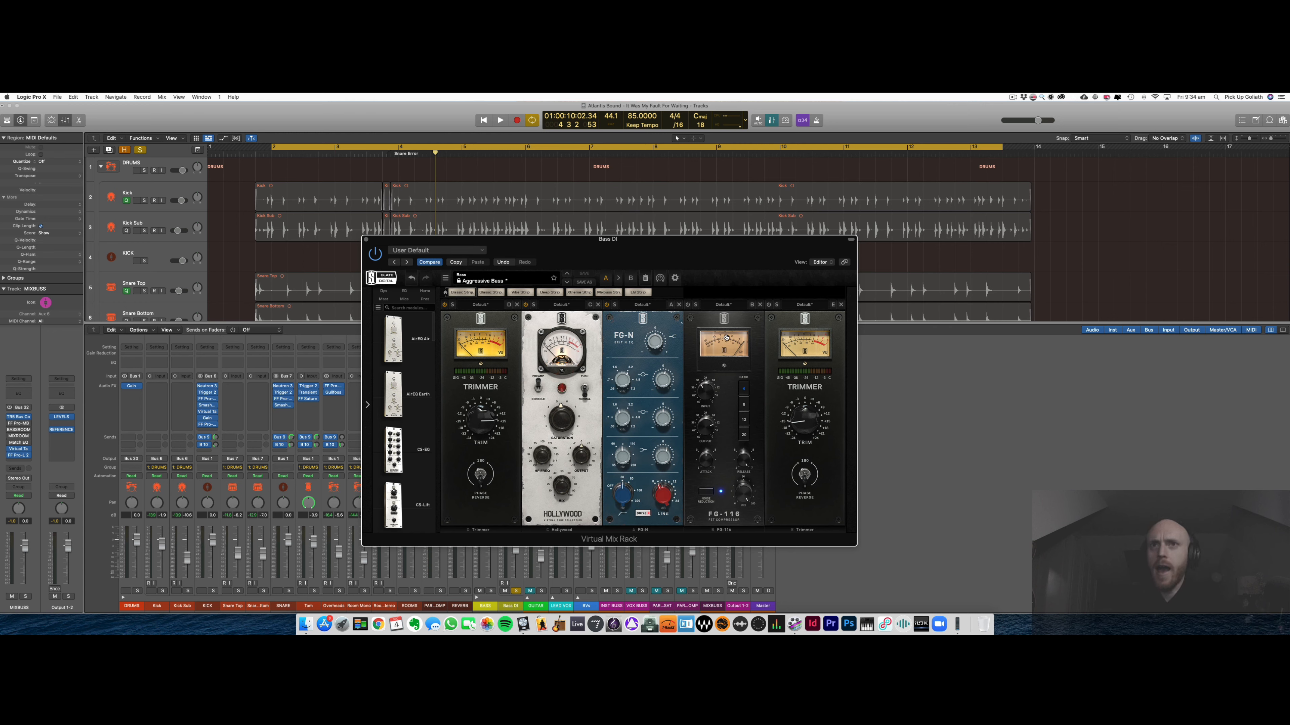
key(space)
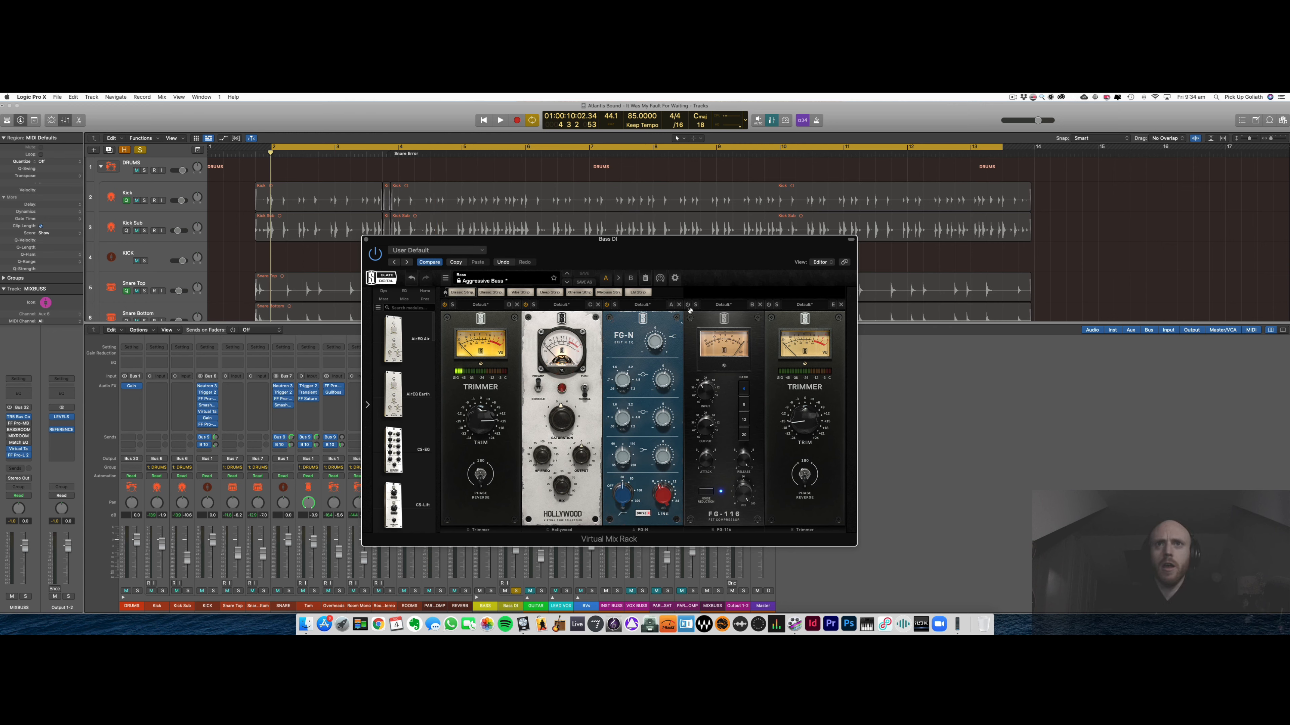
click(687, 305)
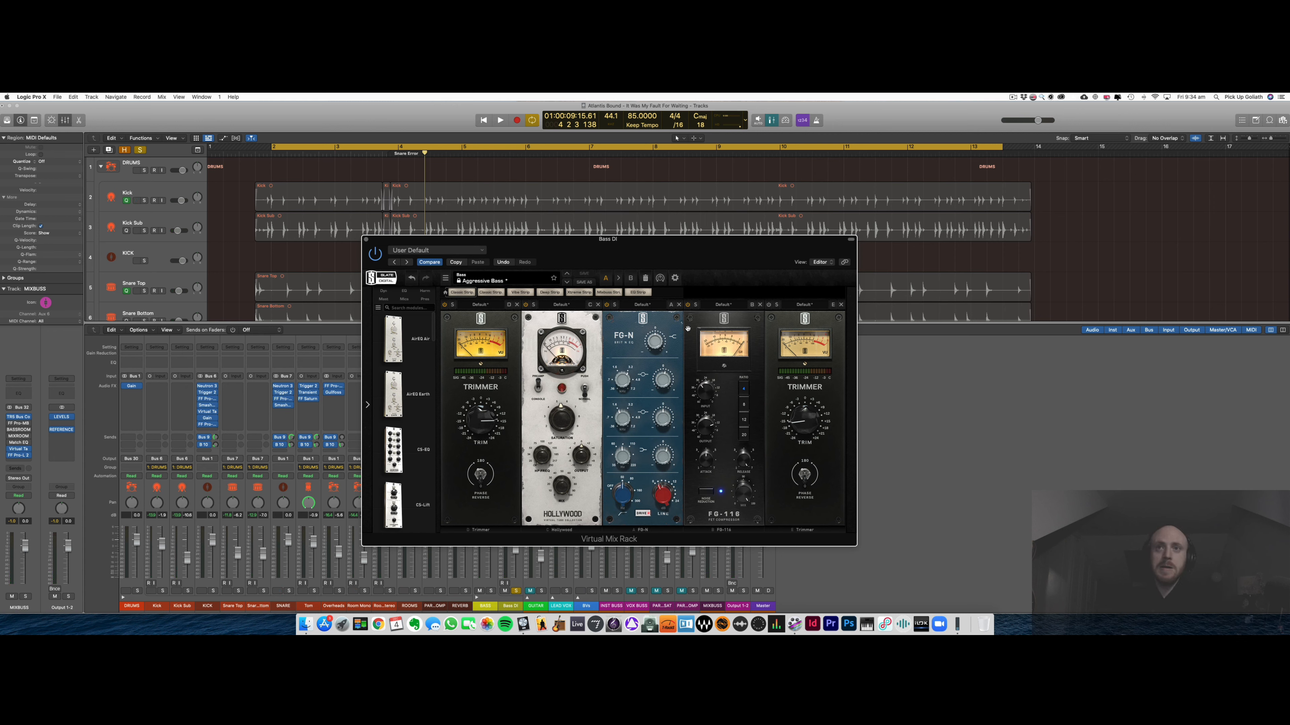
- Switch on the rack's last Trimmer module during playback, close Virtual Mix Rack and stop playback
key(space)
click(768, 306)
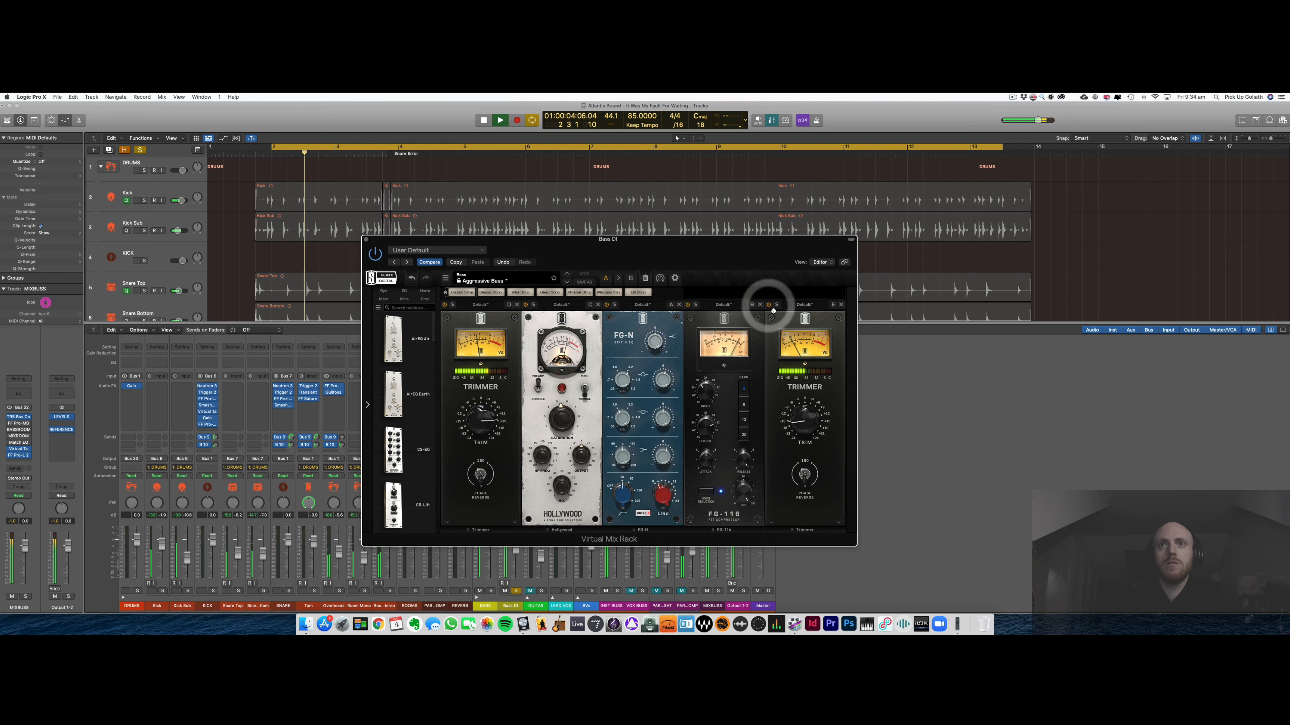
click(366, 239)
key(space)
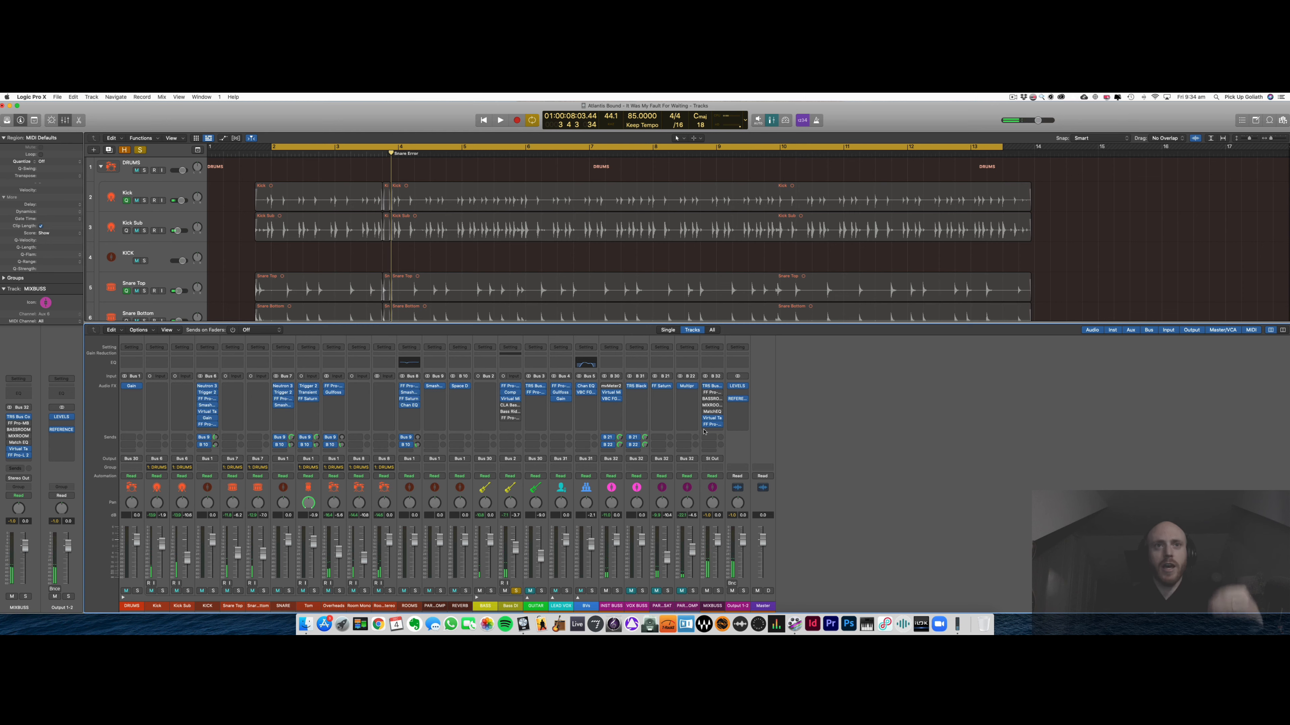
- Open the CLA Bass plug-in on the Bass DI channel and reposition its window over the mixer
mouse_move(513, 420)
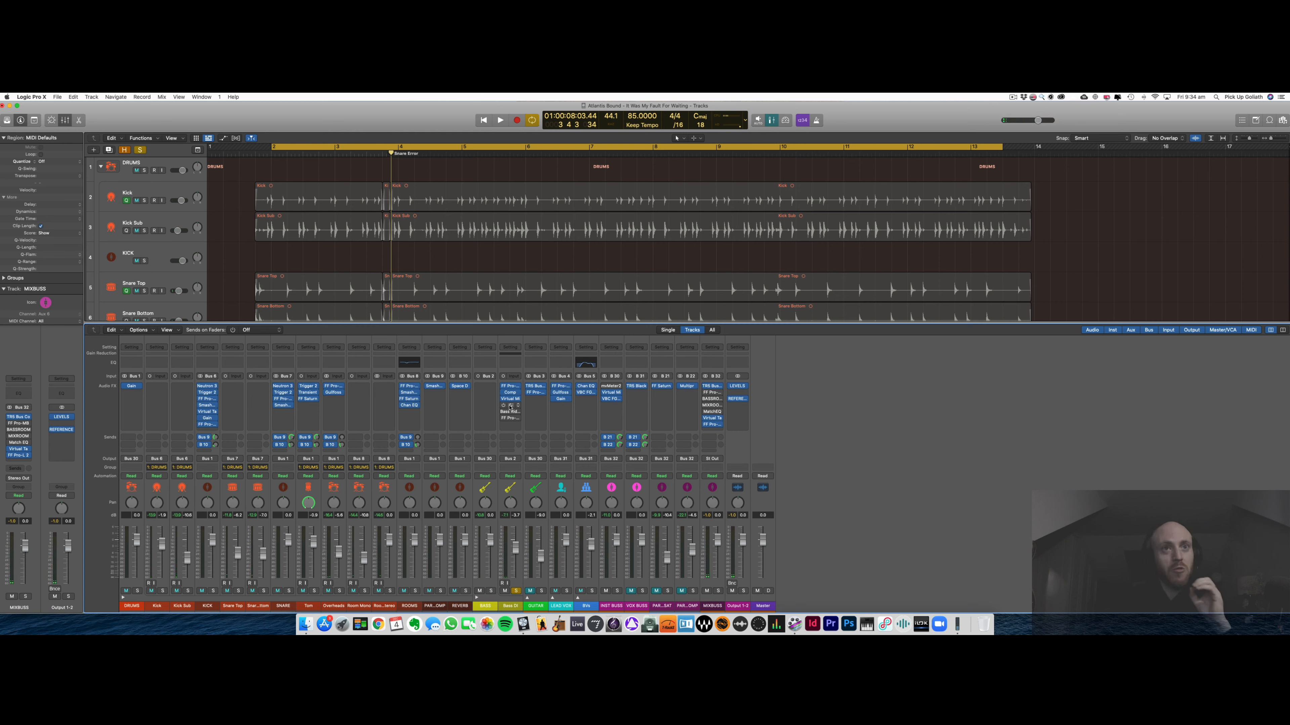
click(510, 406)
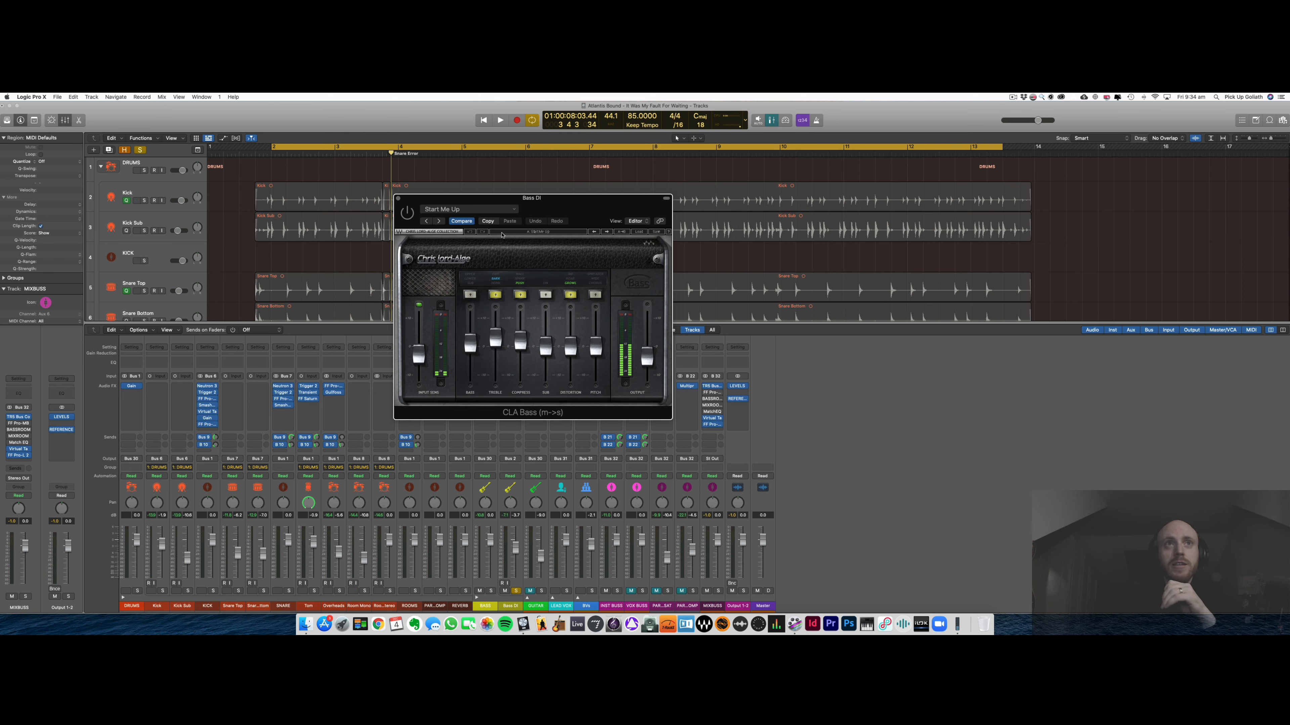
drag(552, 210, 620, 253)
click(606, 277)
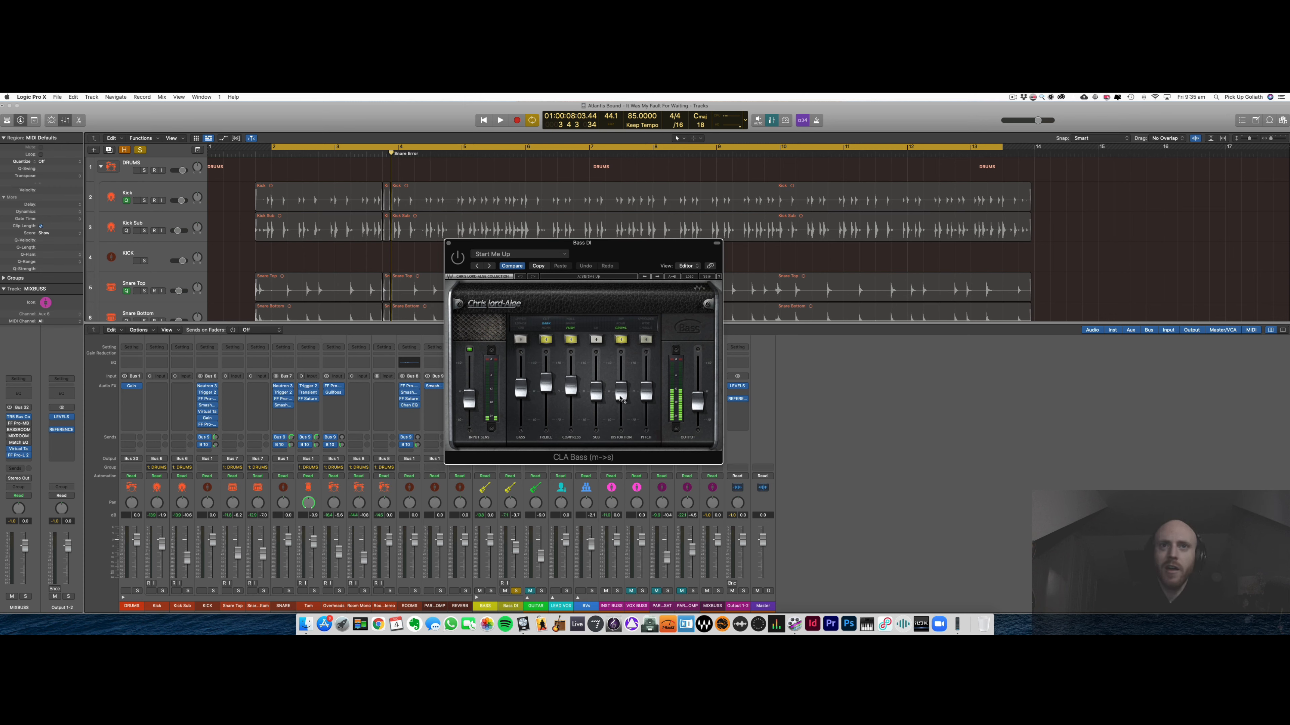
mouse_move(622, 397)
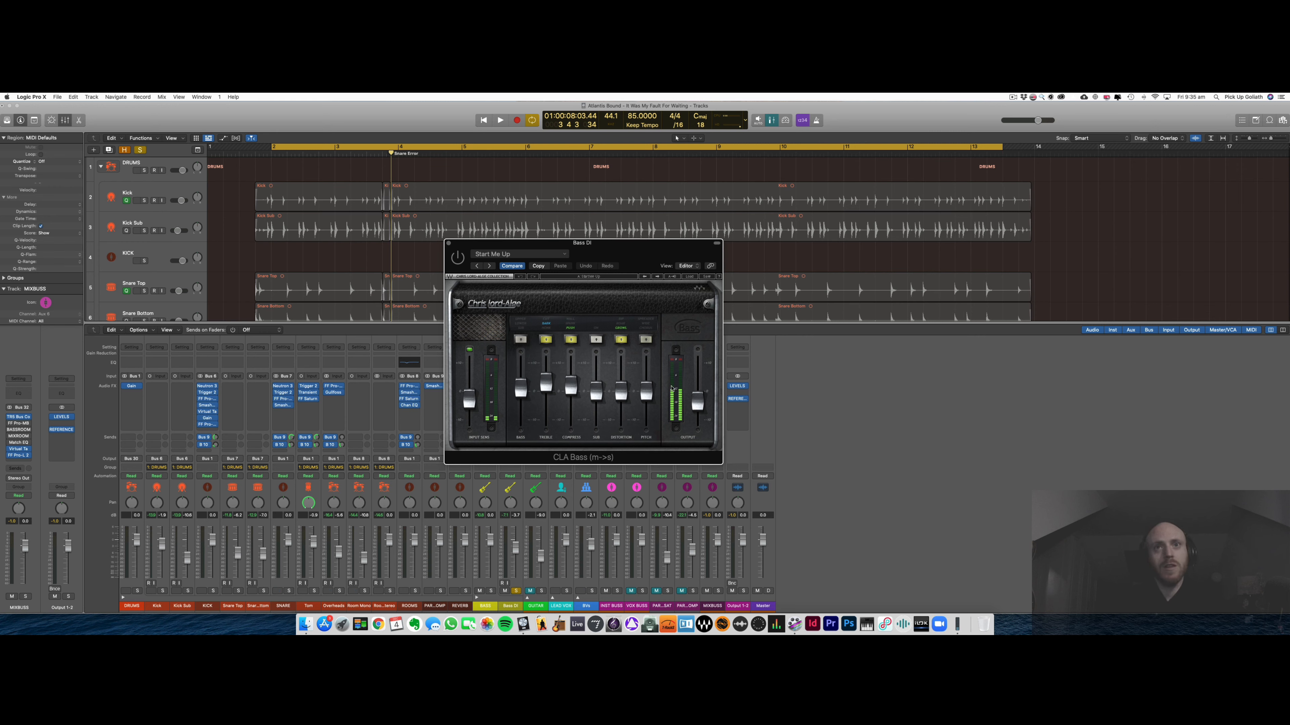
drag(626, 260, 629, 267)
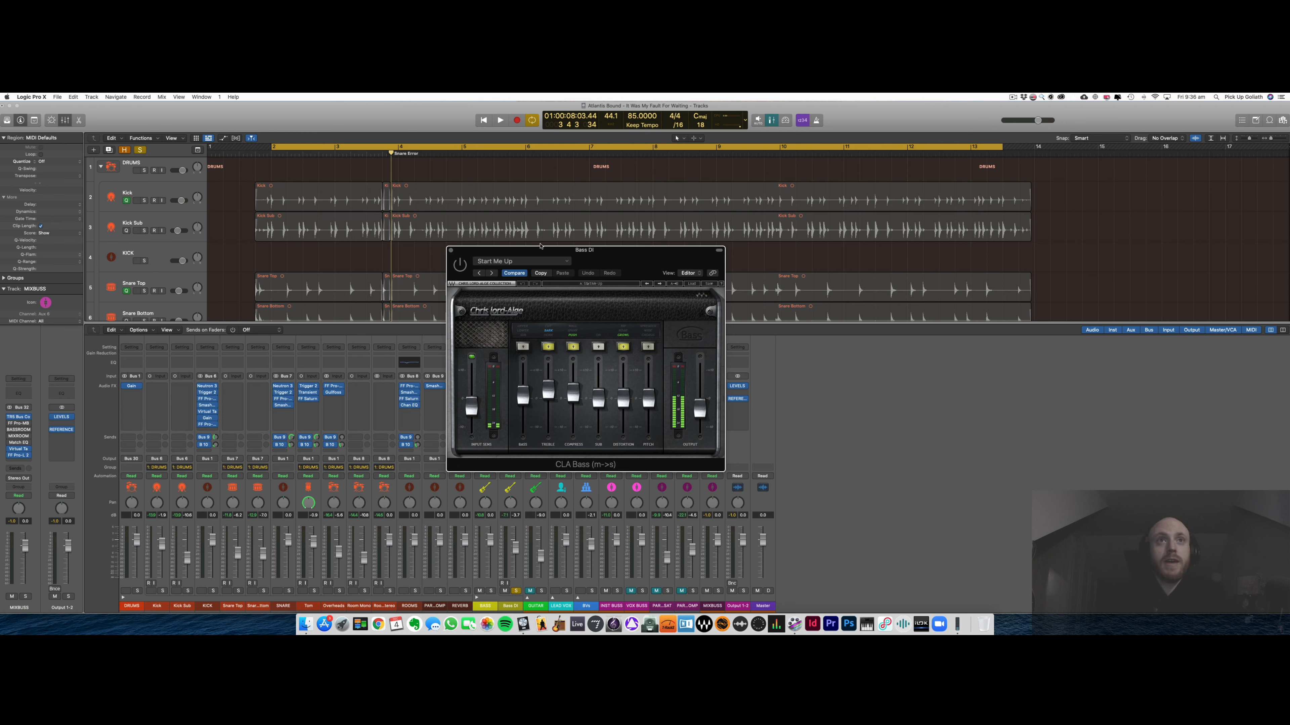
drag(548, 253, 548, 257)
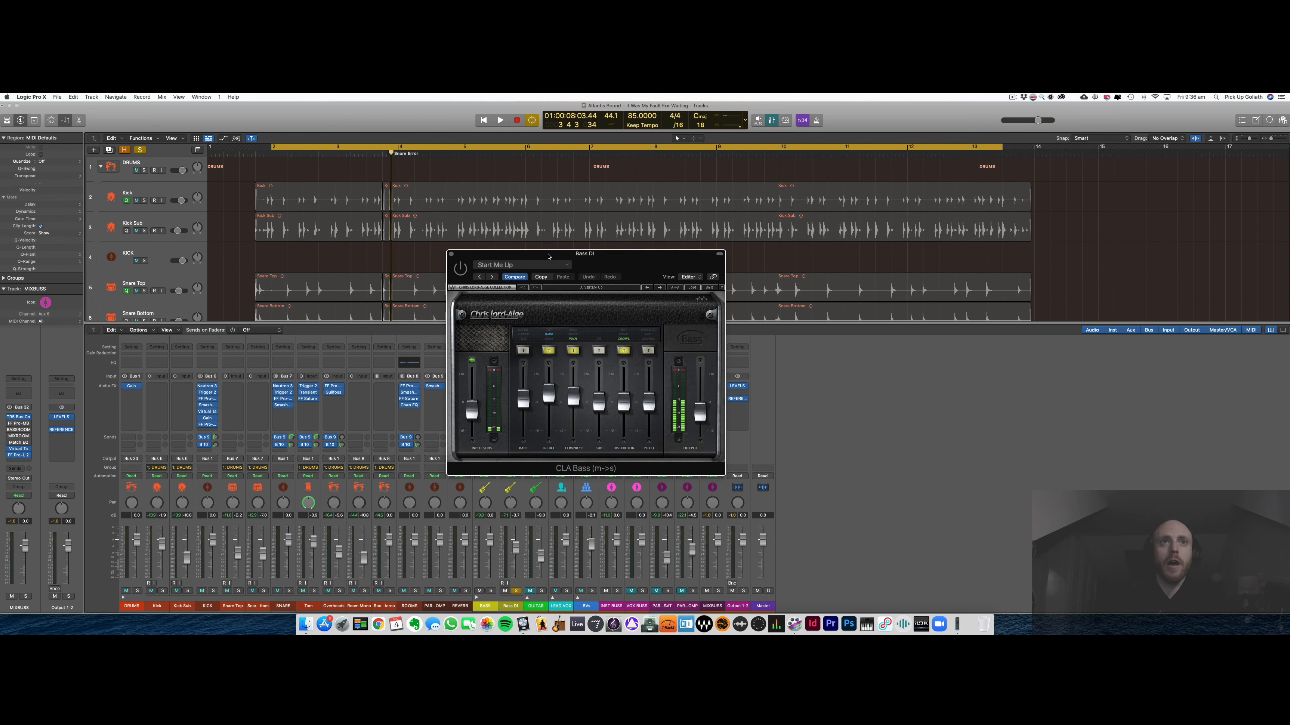
- Enable CLA Bass during playback and toggle its bypass to compare the bass with and without it
key(space)
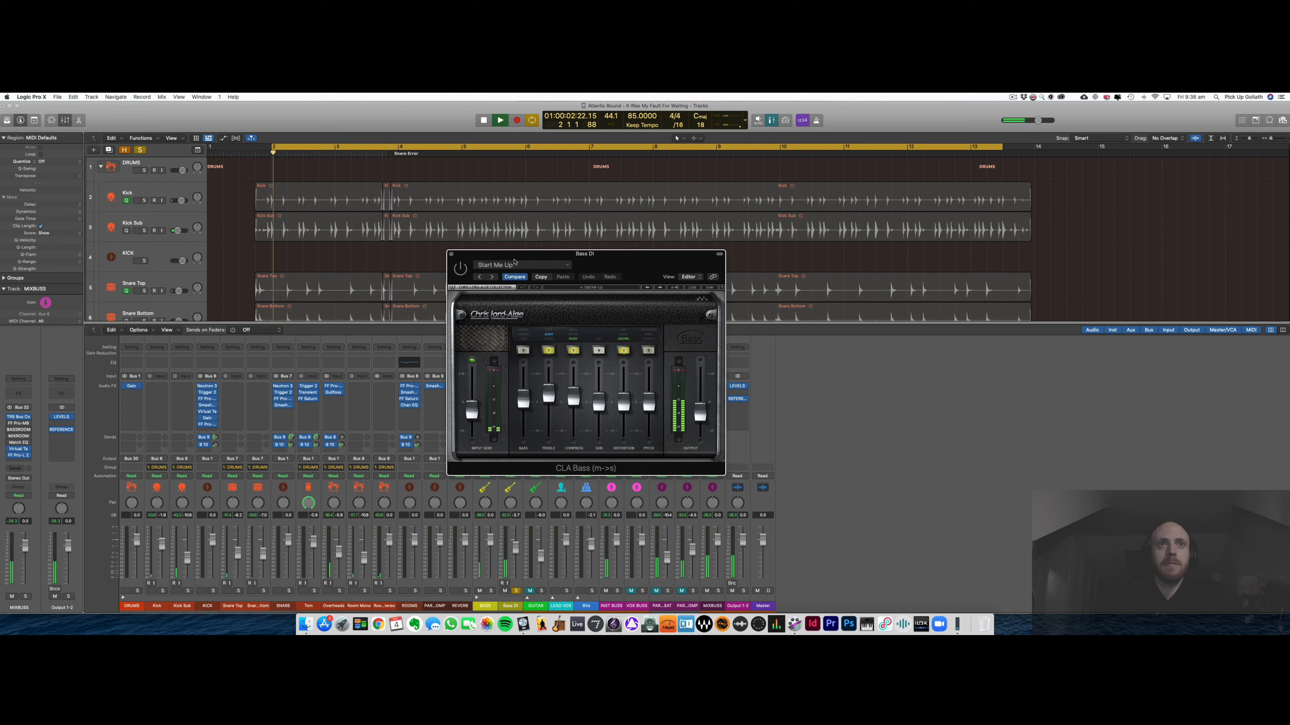
click(459, 270)
drag(578, 255, 581, 256)
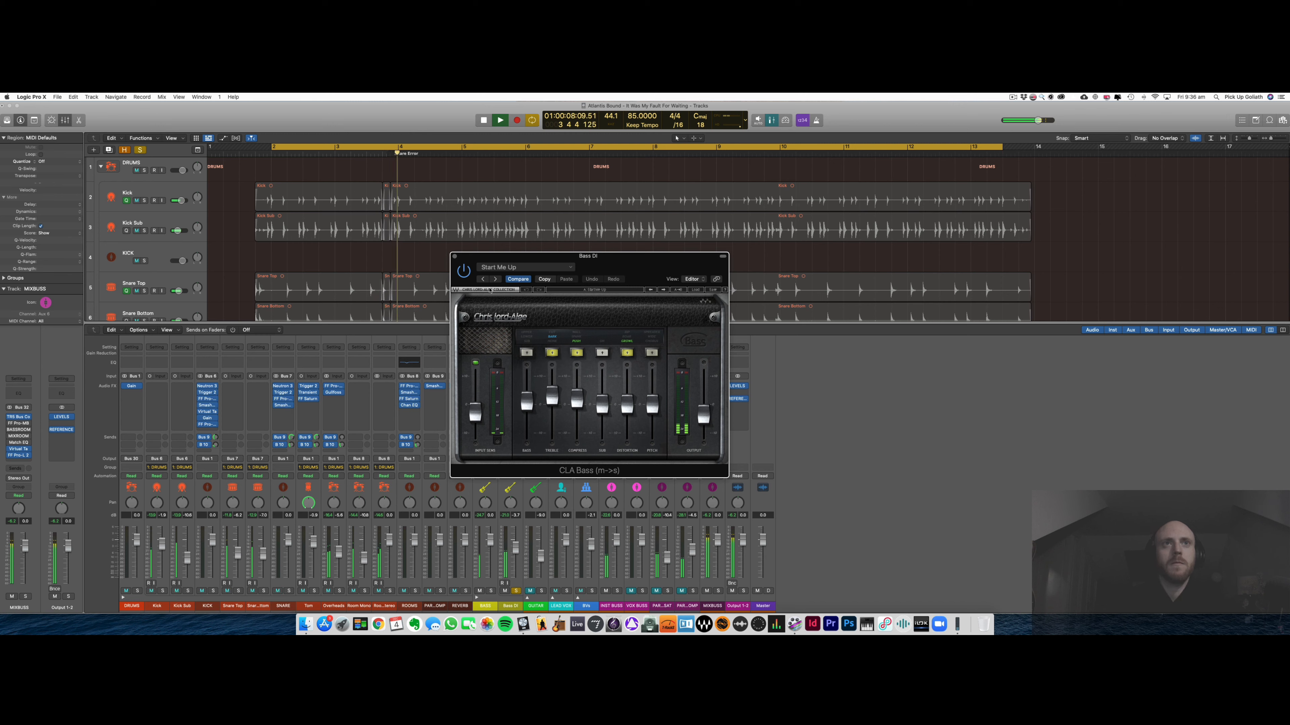
click(461, 271)
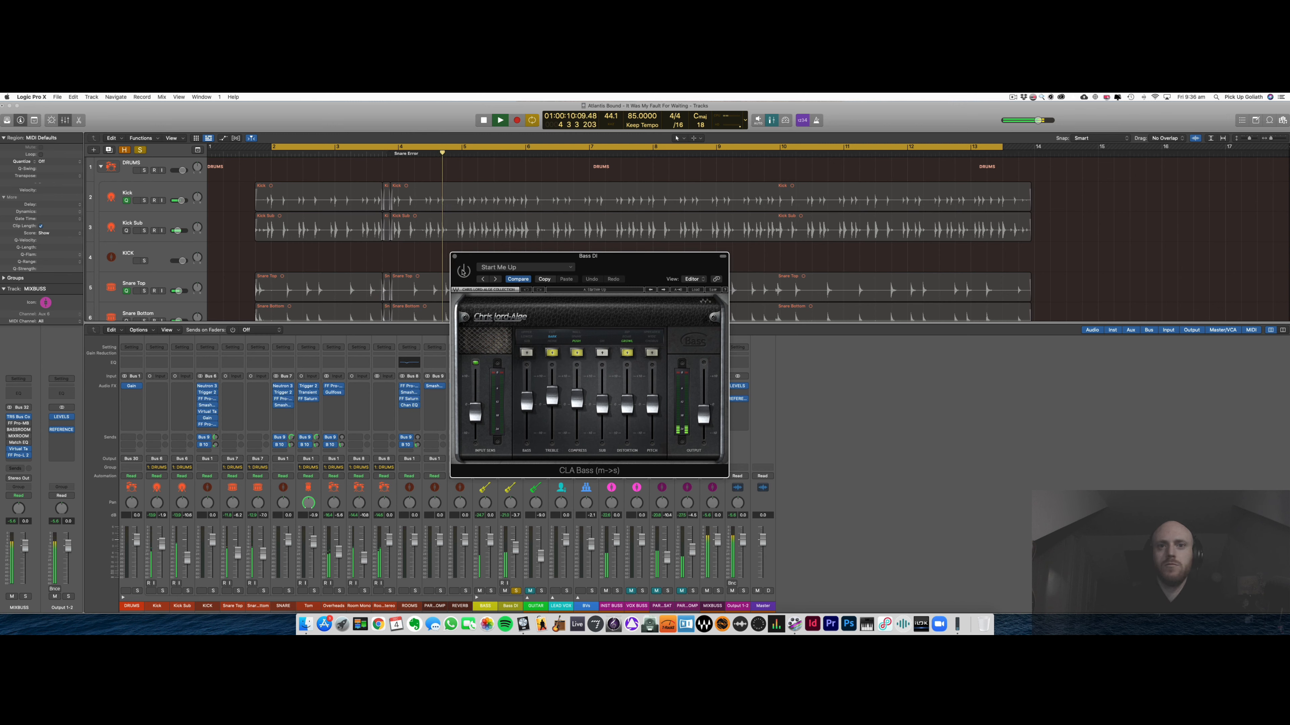
click(462, 271)
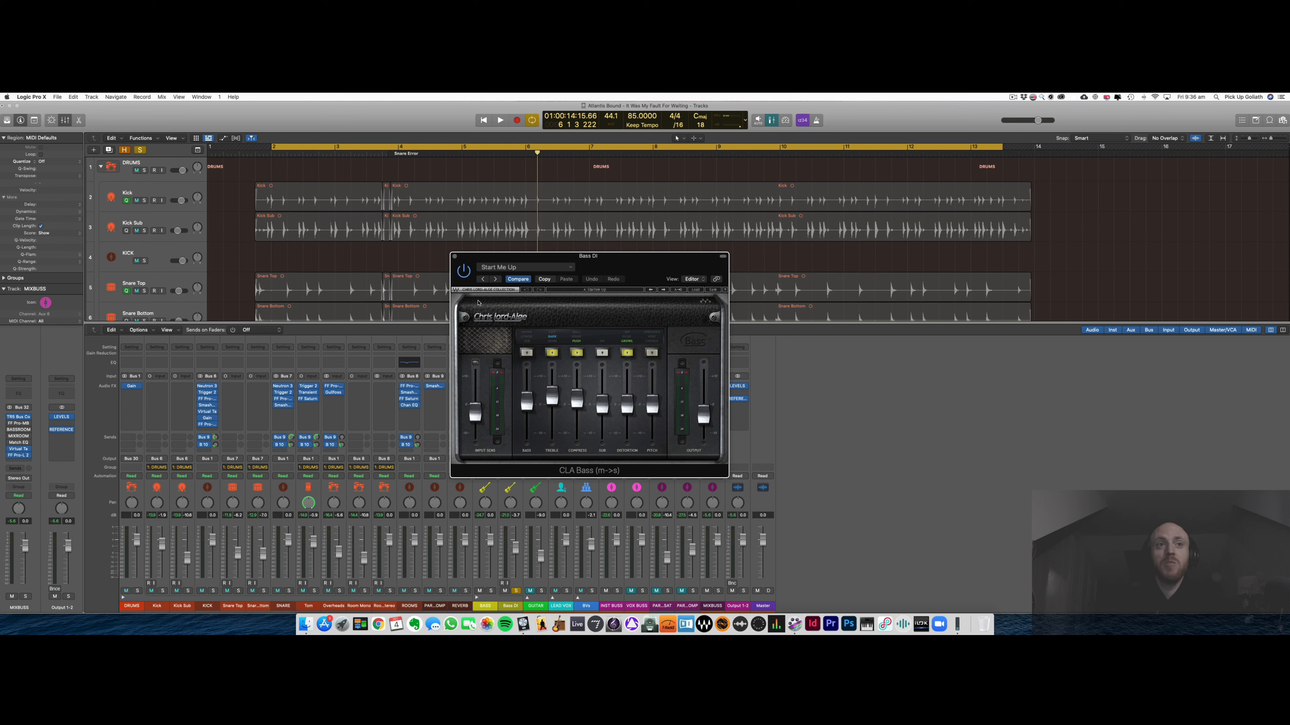
- Bypass CLA Bass, solo the DRUMS channel alongside Bass DI and restart playback with the plug-in window moved aside
key(space)
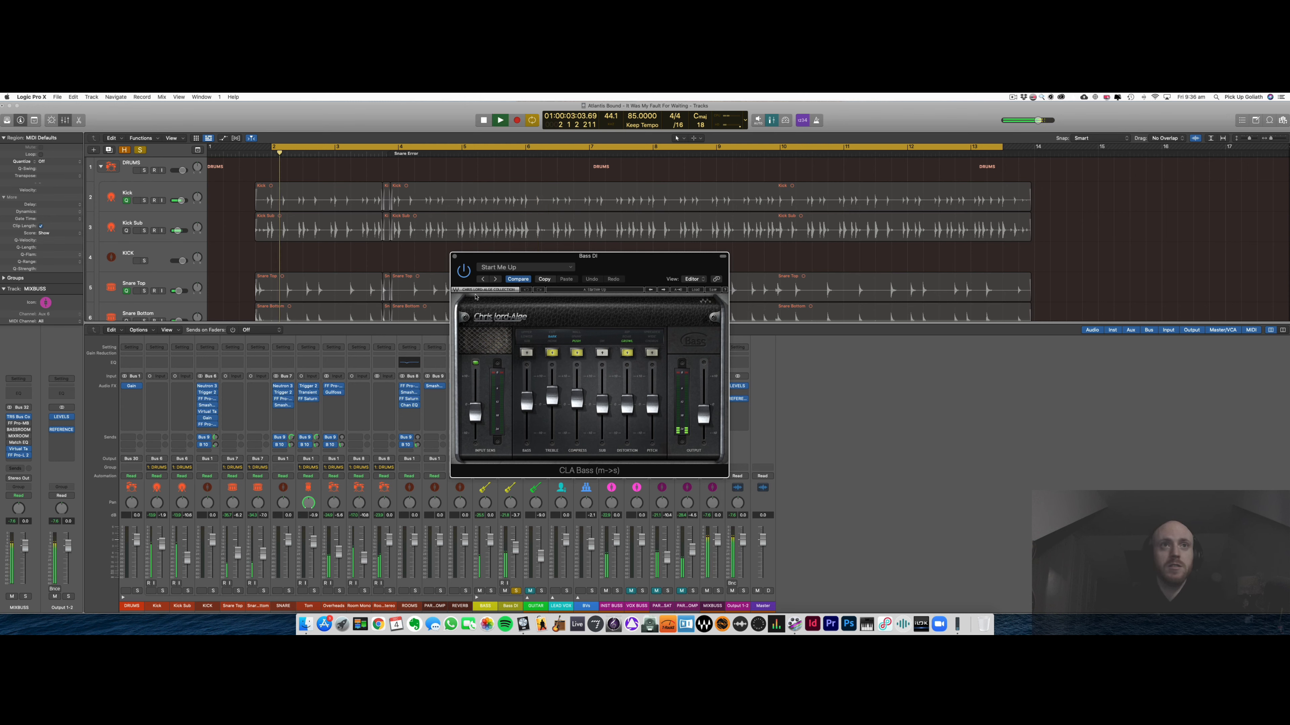
click(464, 271)
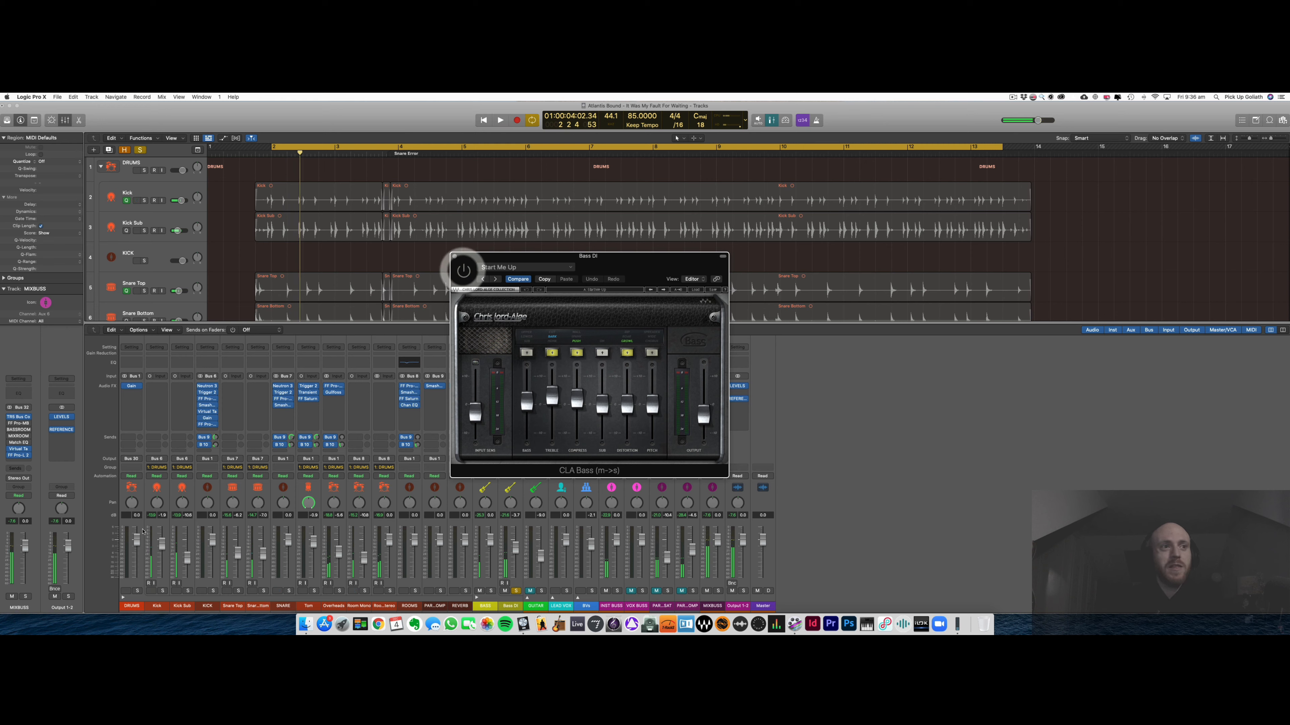
click(137, 591)
key(space)
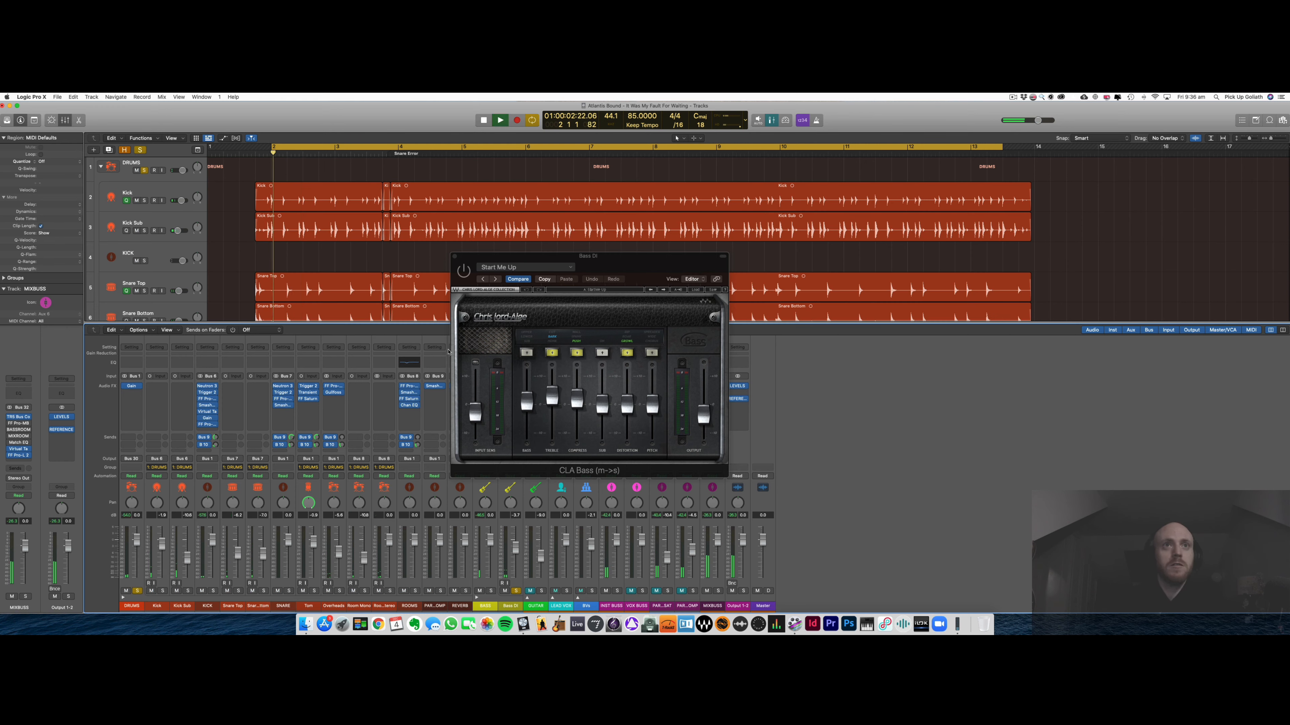
drag(511, 260, 648, 274)
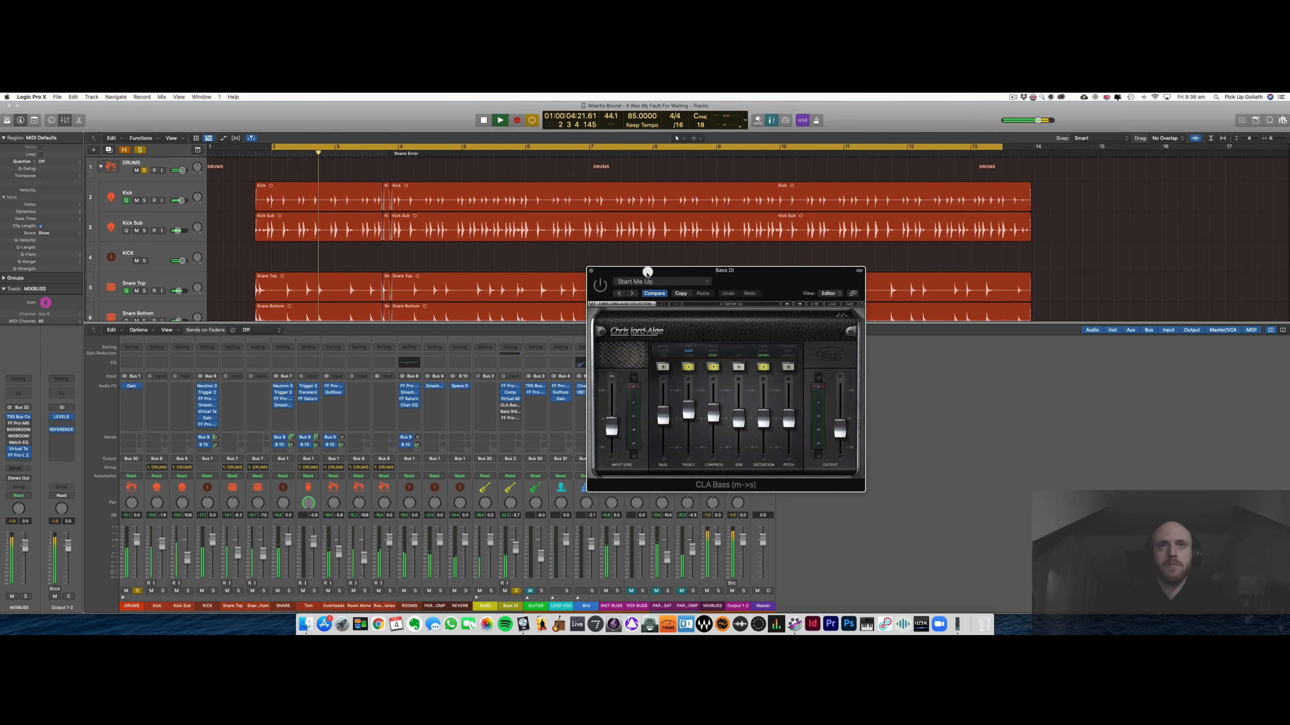
- Compare CLA Bass on and off against the drums, leave it enabled, stop playback and close the plug-in
click(600, 284)
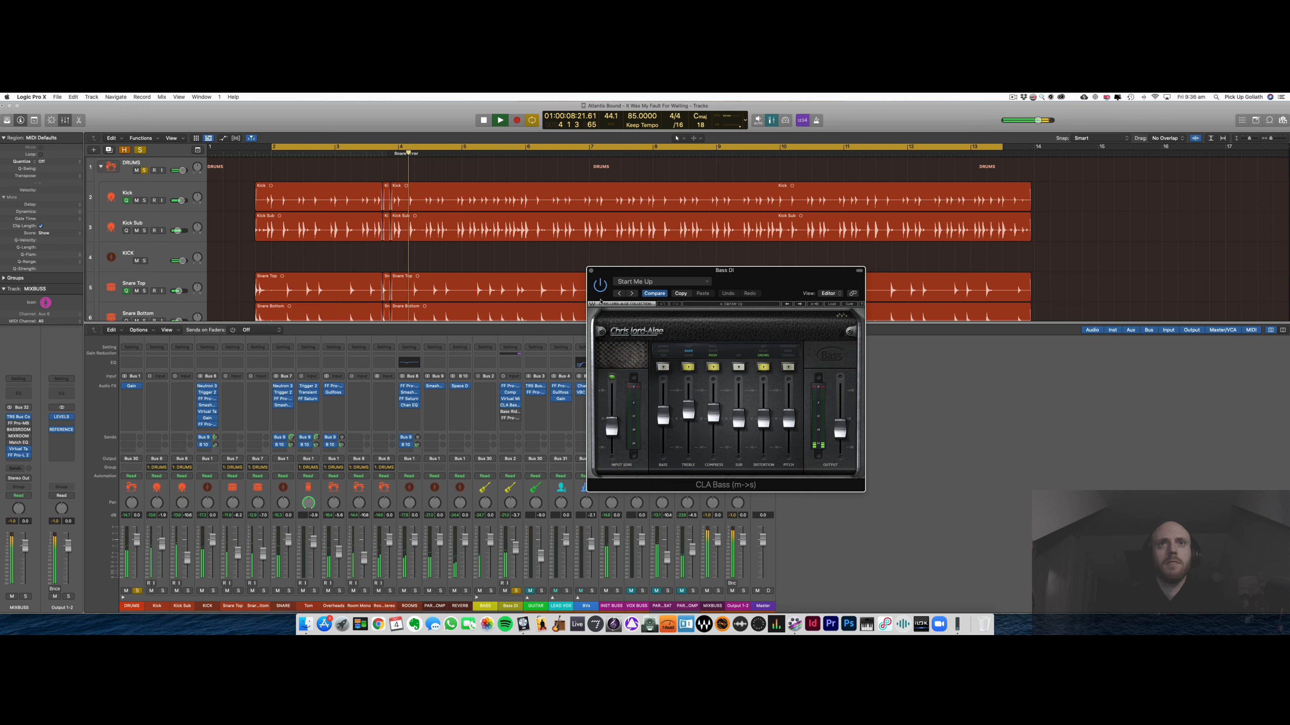
click(600, 287)
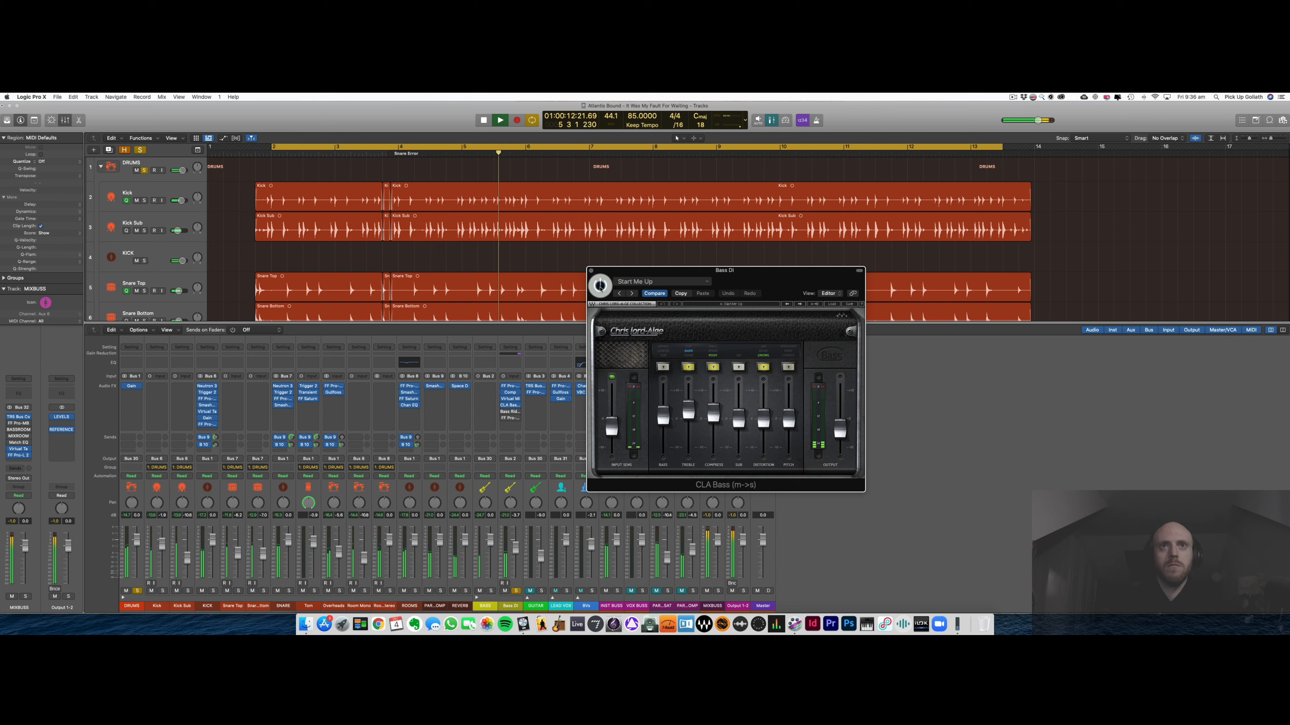
click(600, 287)
drag(615, 273, 569, 289)
click(569, 288)
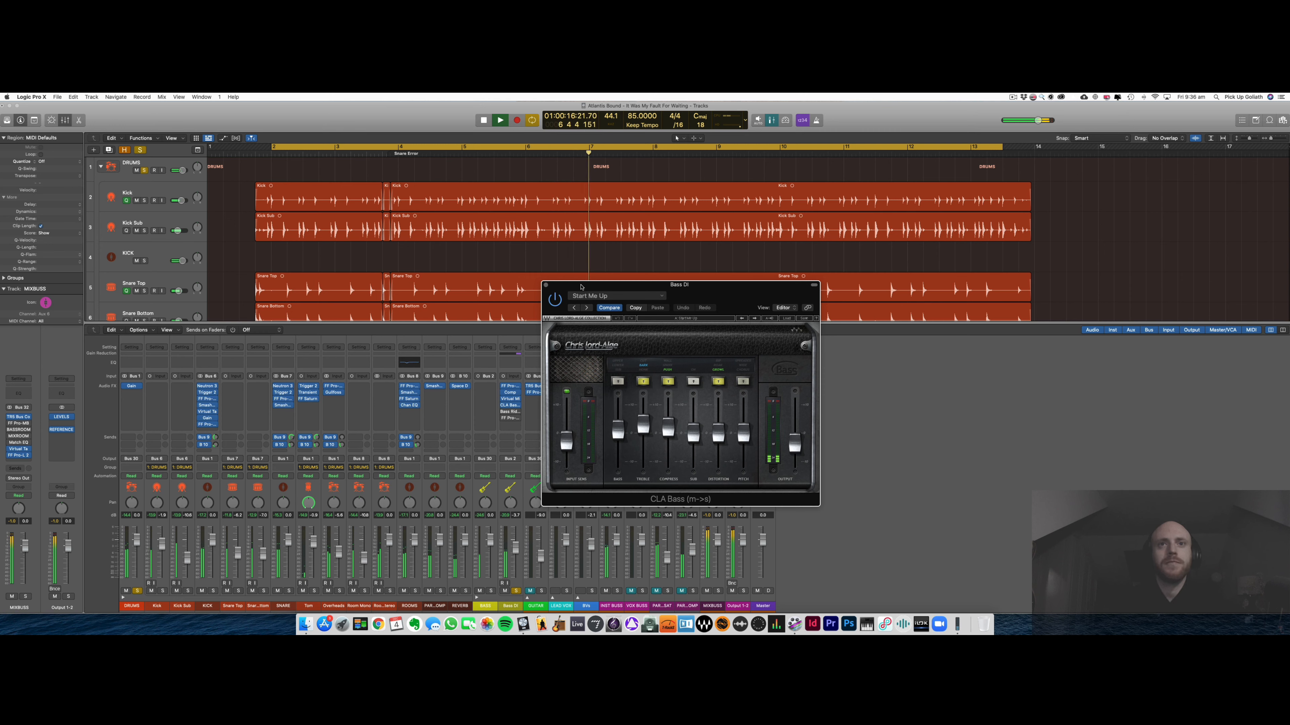
key(space)
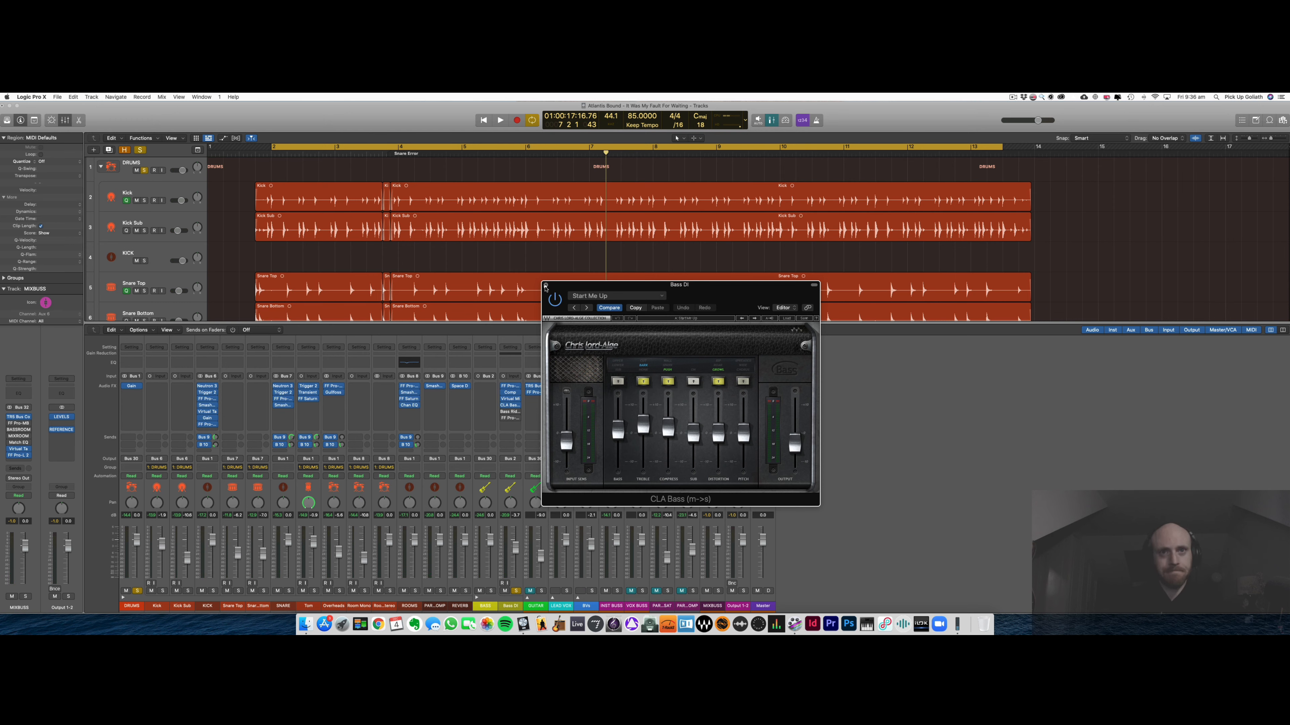
click(545, 286)
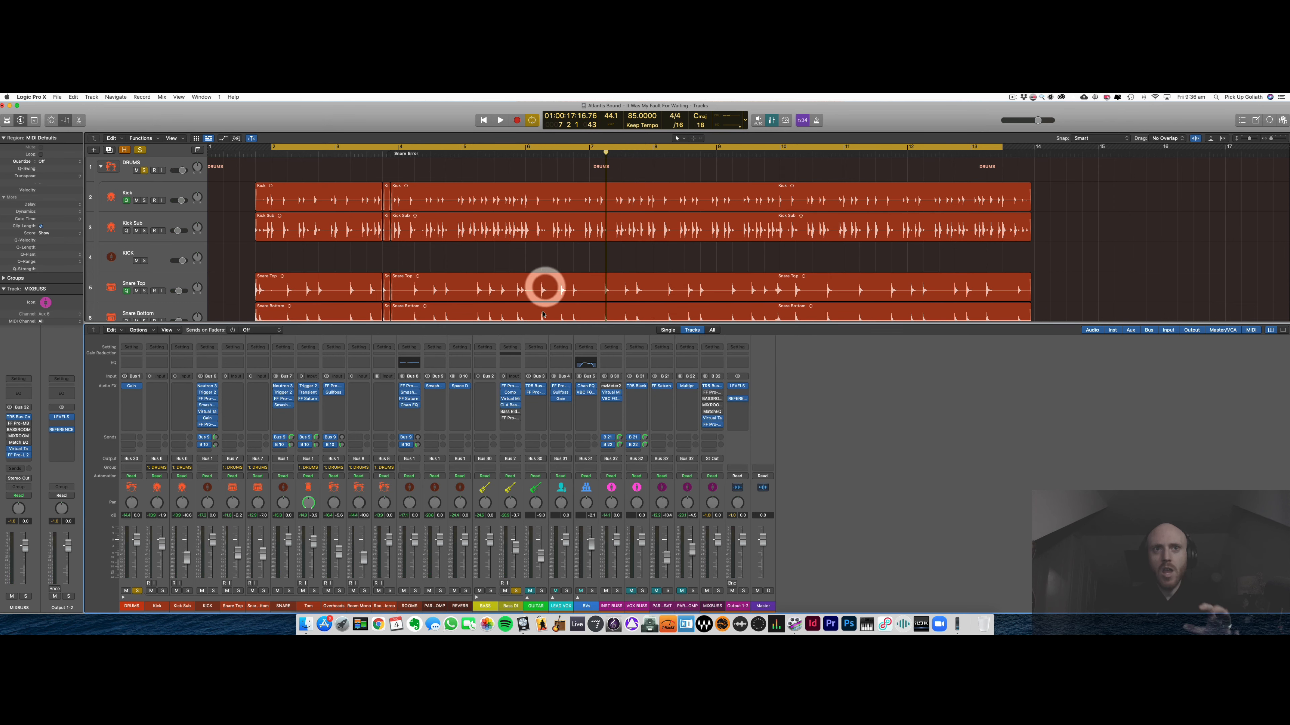
- Open the Bass Rider plug-in on the Bass DI channel and reposition its window over the mixer
click(510, 412)
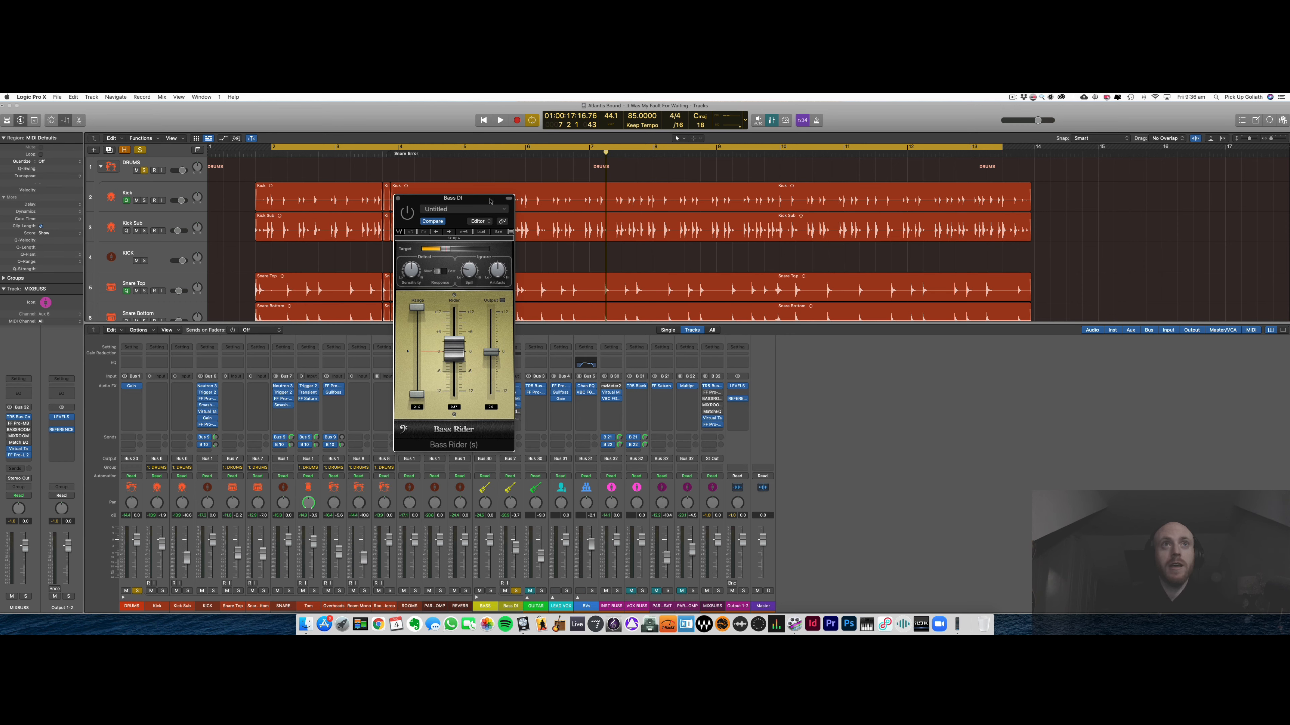
drag(490, 201, 580, 249)
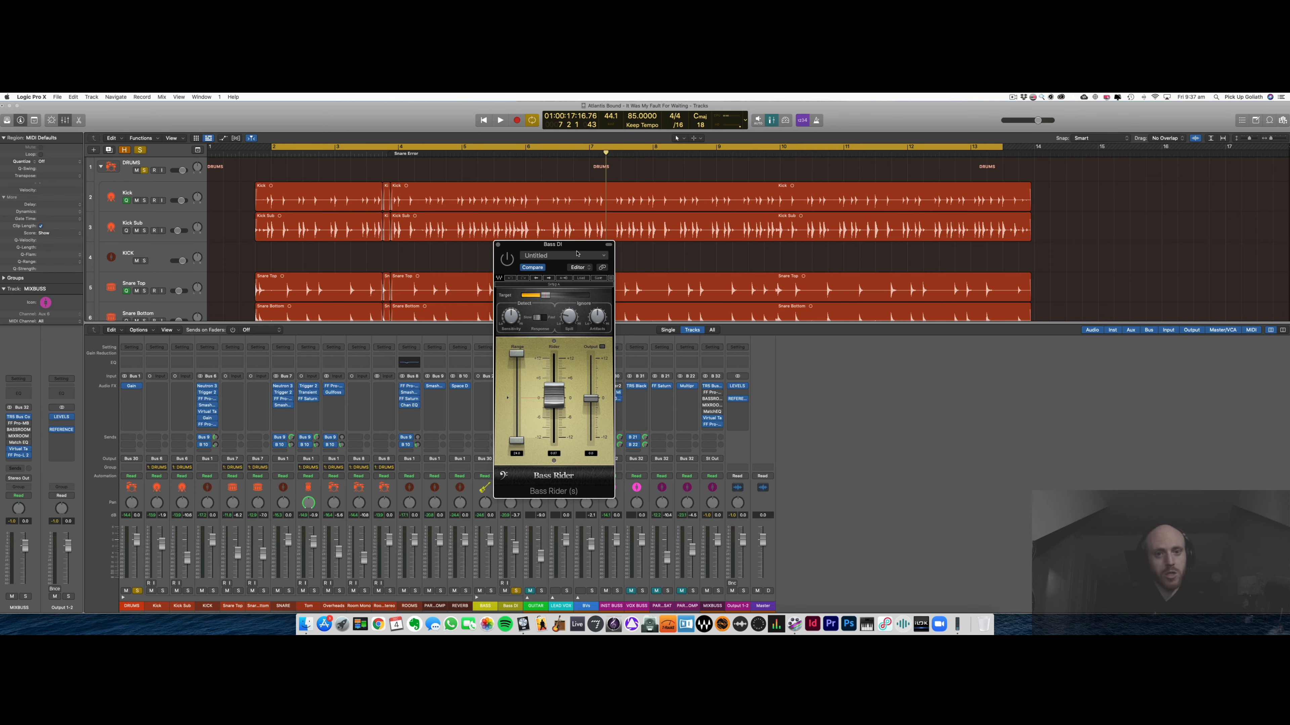
drag(577, 254, 552, 254)
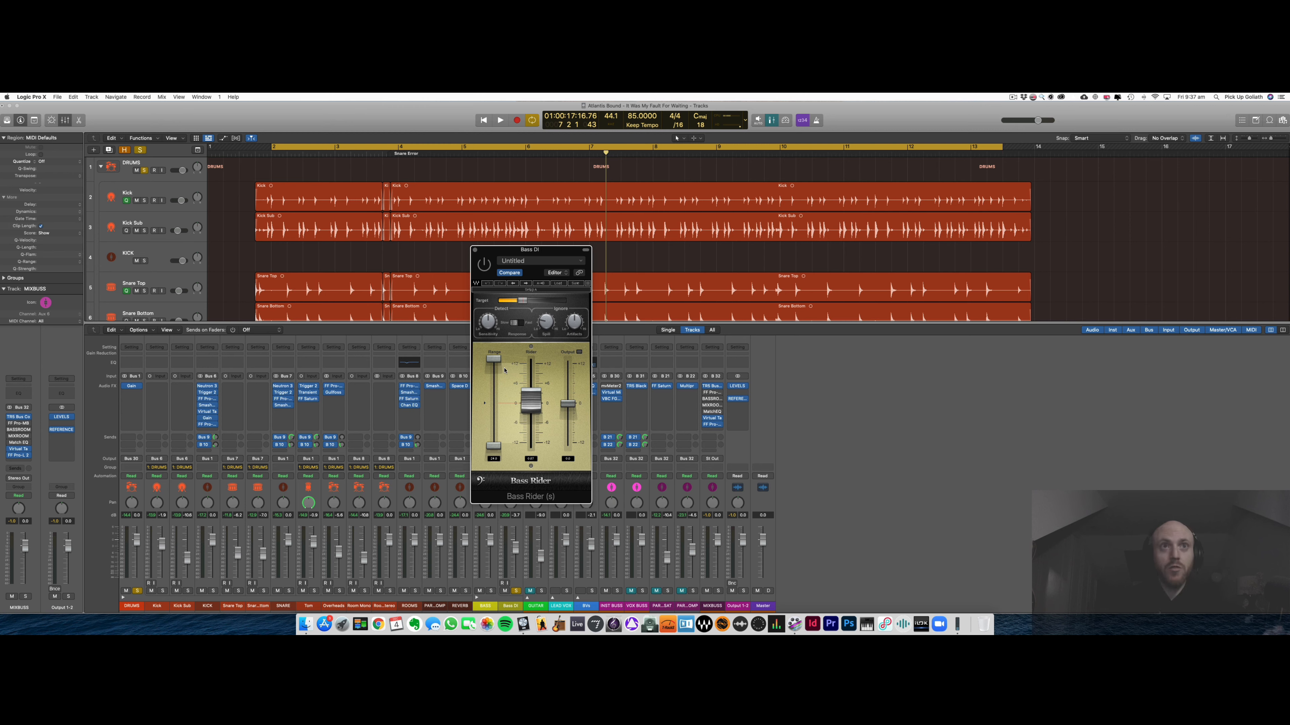
- Enable Bass Rider while the bass plays with the drums, stop playback and close the plug-in
key(space)
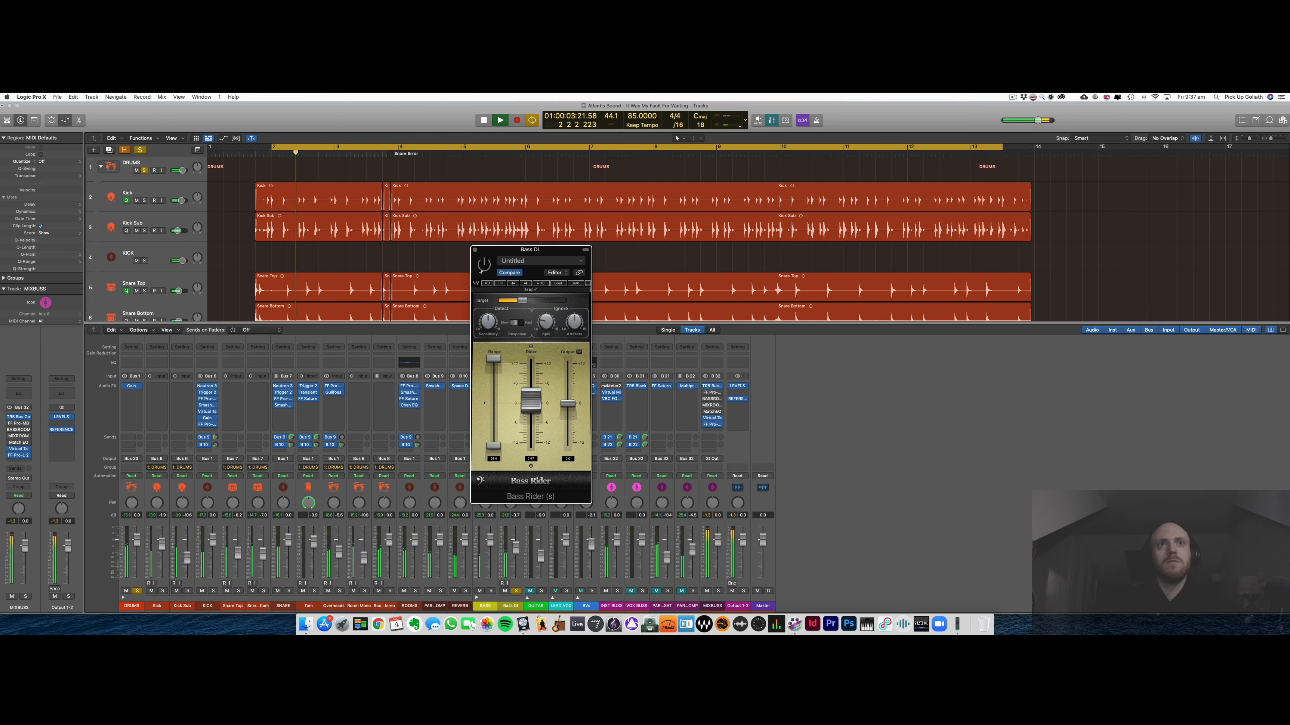
click(483, 265)
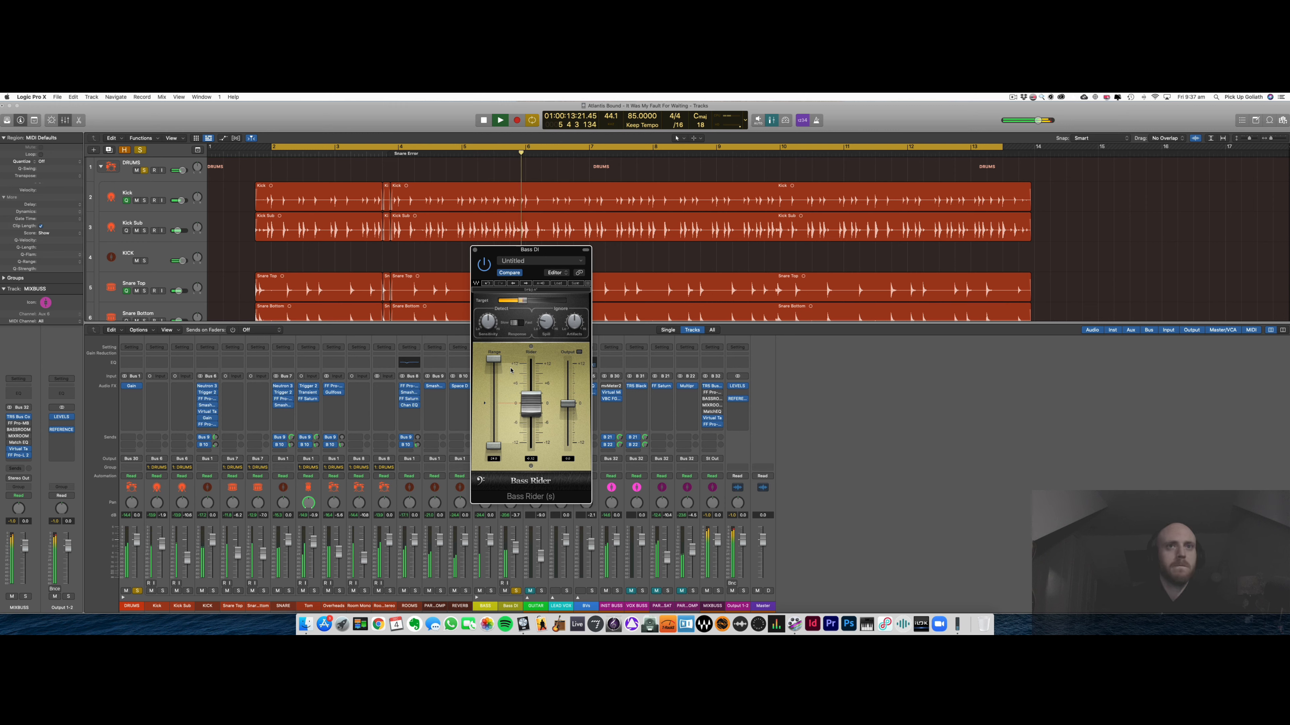
key(space)
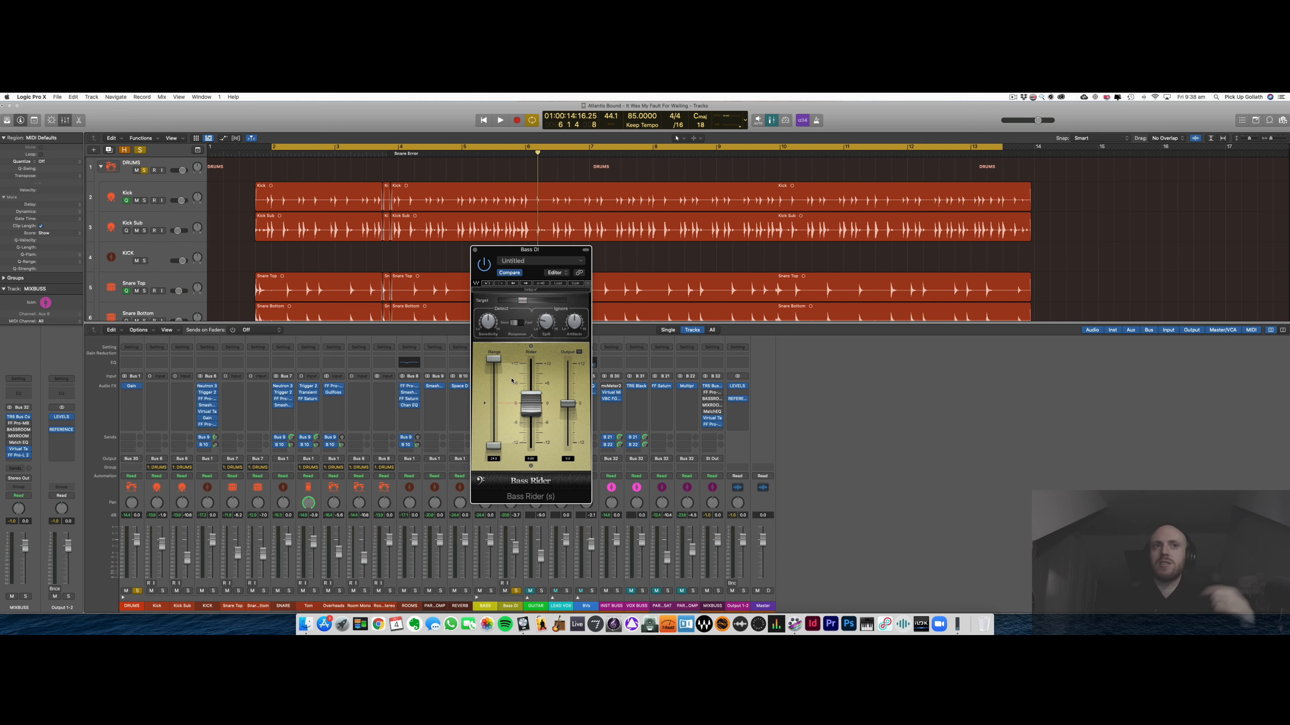
click(475, 250)
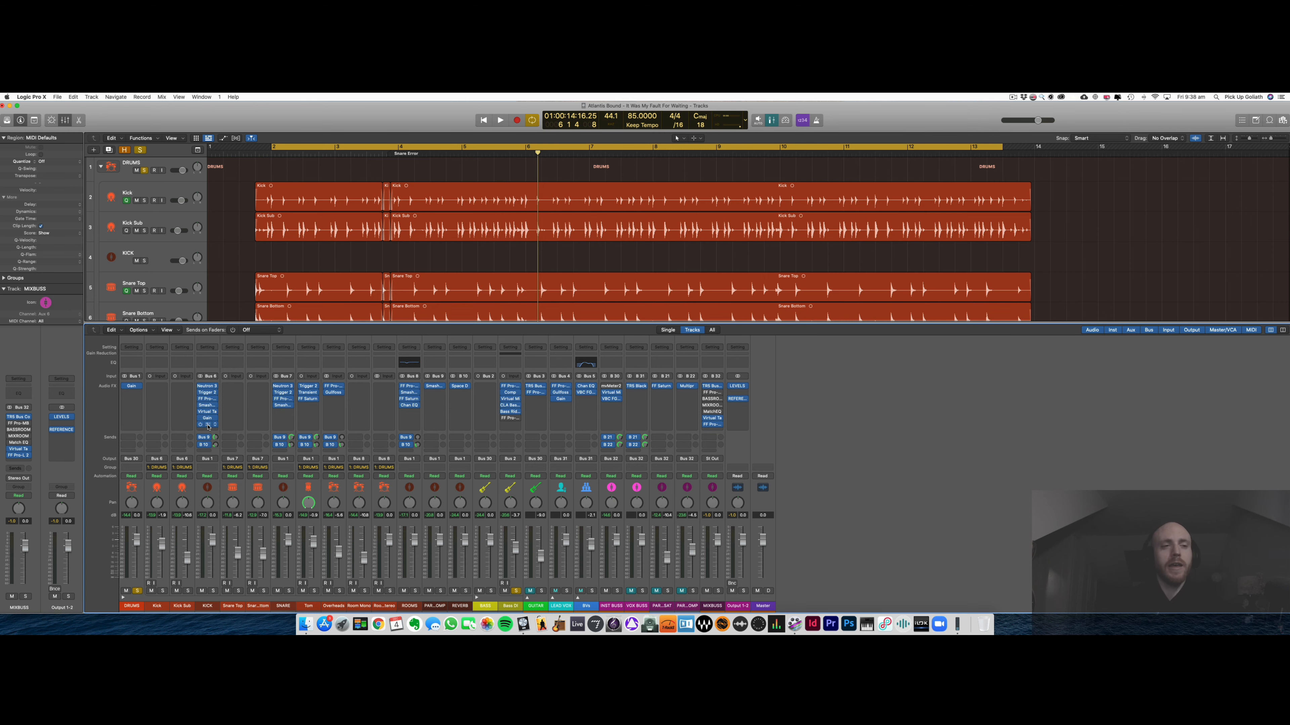
- Open the last FF Pro-Q 3 on both the Bass DI and KICK channels and arrange the two windows side by side
click(509, 417)
drag(592, 207, 855, 232)
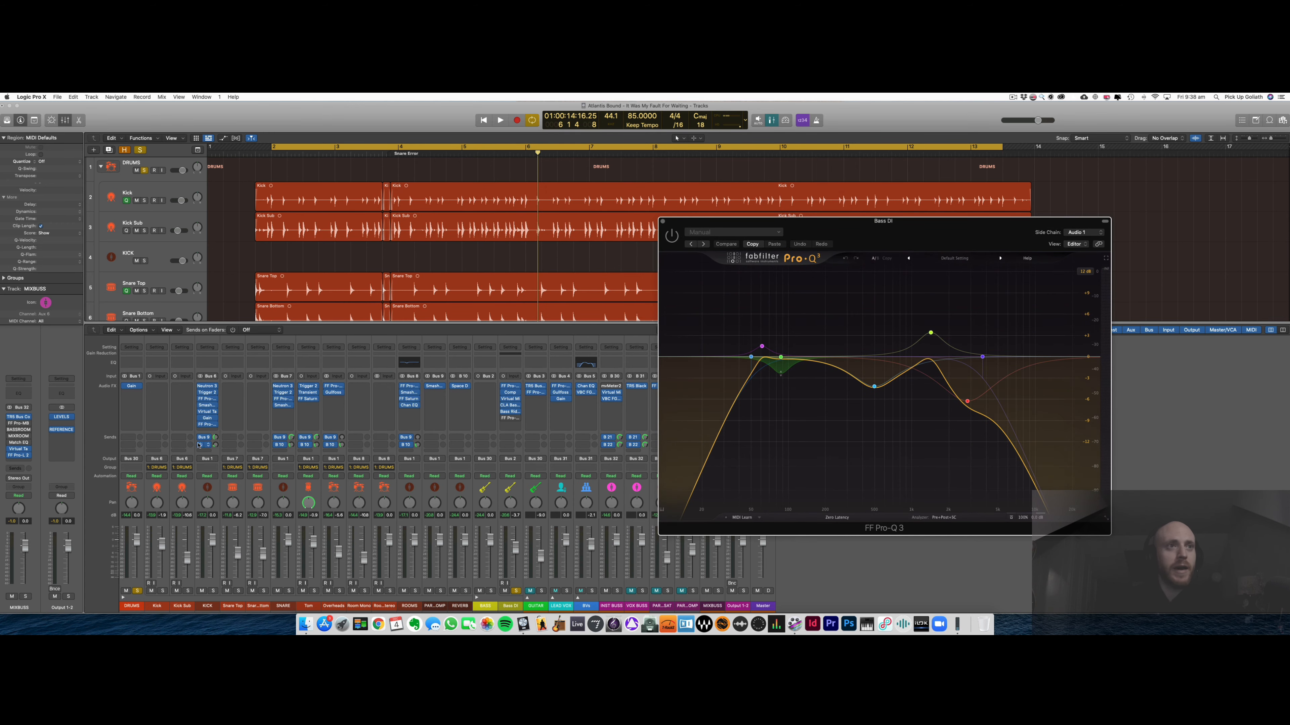
click(206, 424)
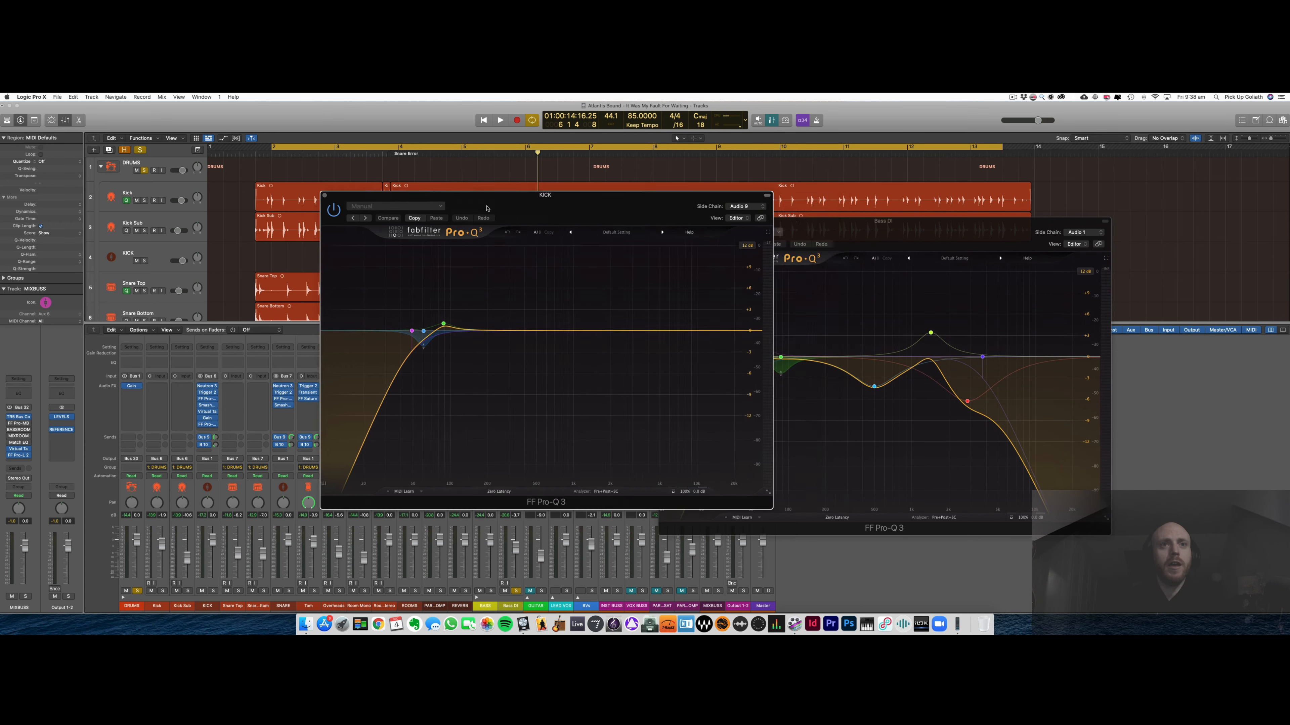
drag(549, 207, 364, 232)
drag(792, 220, 772, 213)
- Bypass the KICK channel's Pro-Q 3, solo the KICK channel and align the kick EQ window with the bass one
click(151, 234)
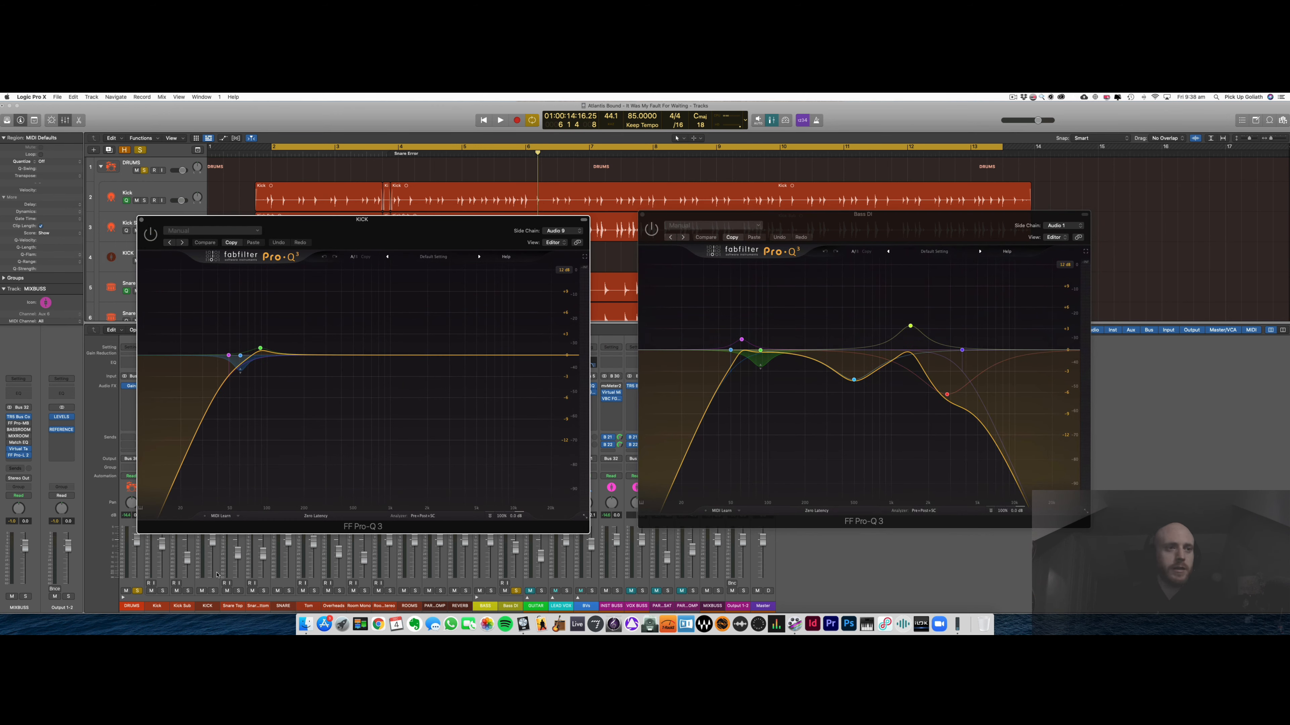
click(214, 592)
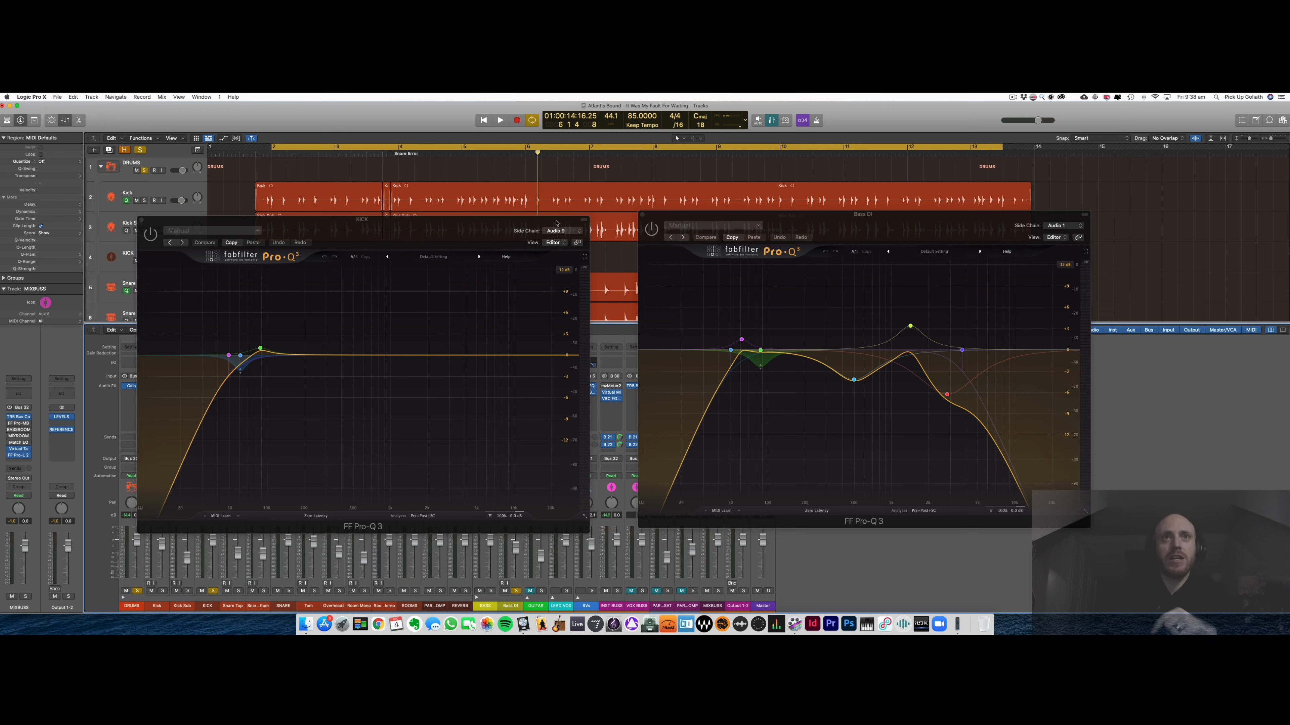
drag(556, 223, 563, 218)
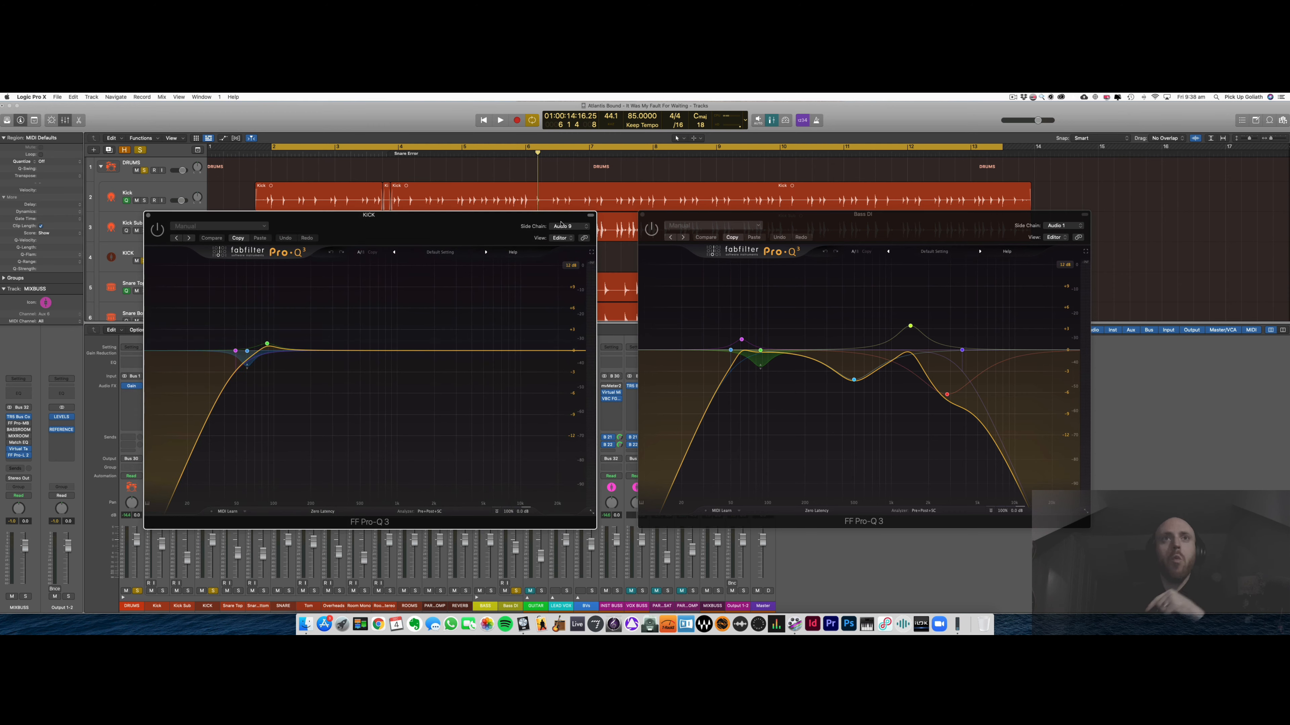
- Set the KICK Pro-Q 3 side chain to Bass DI and the Bass DI Pro-Q 3 side chain to Kick (Audio 1)
click(563, 227)
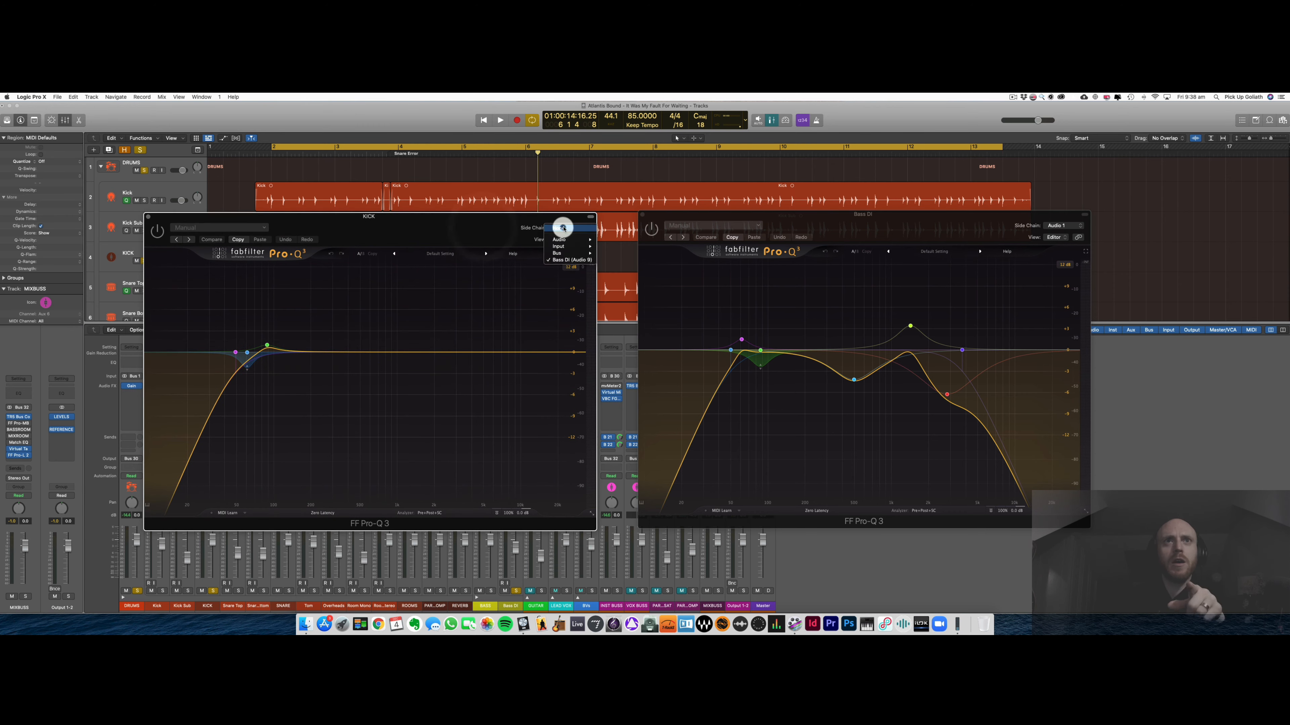
mouse_move(559, 253)
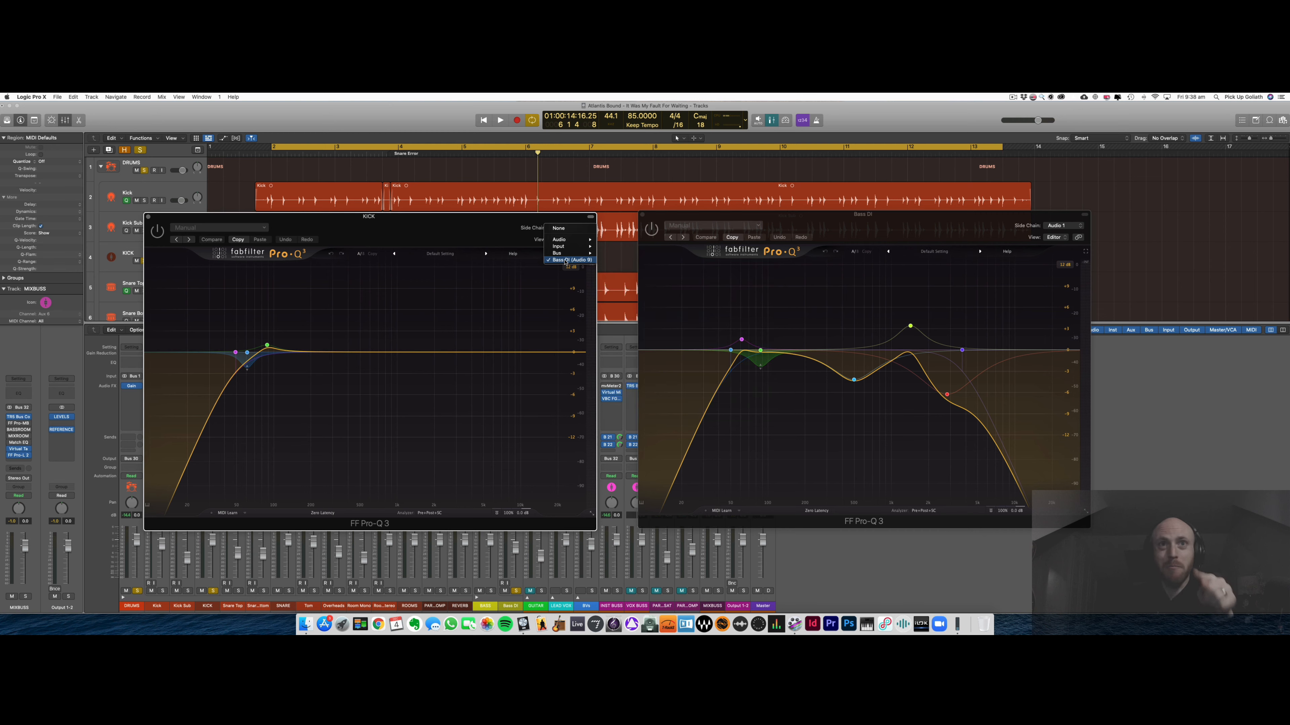
click(864, 225)
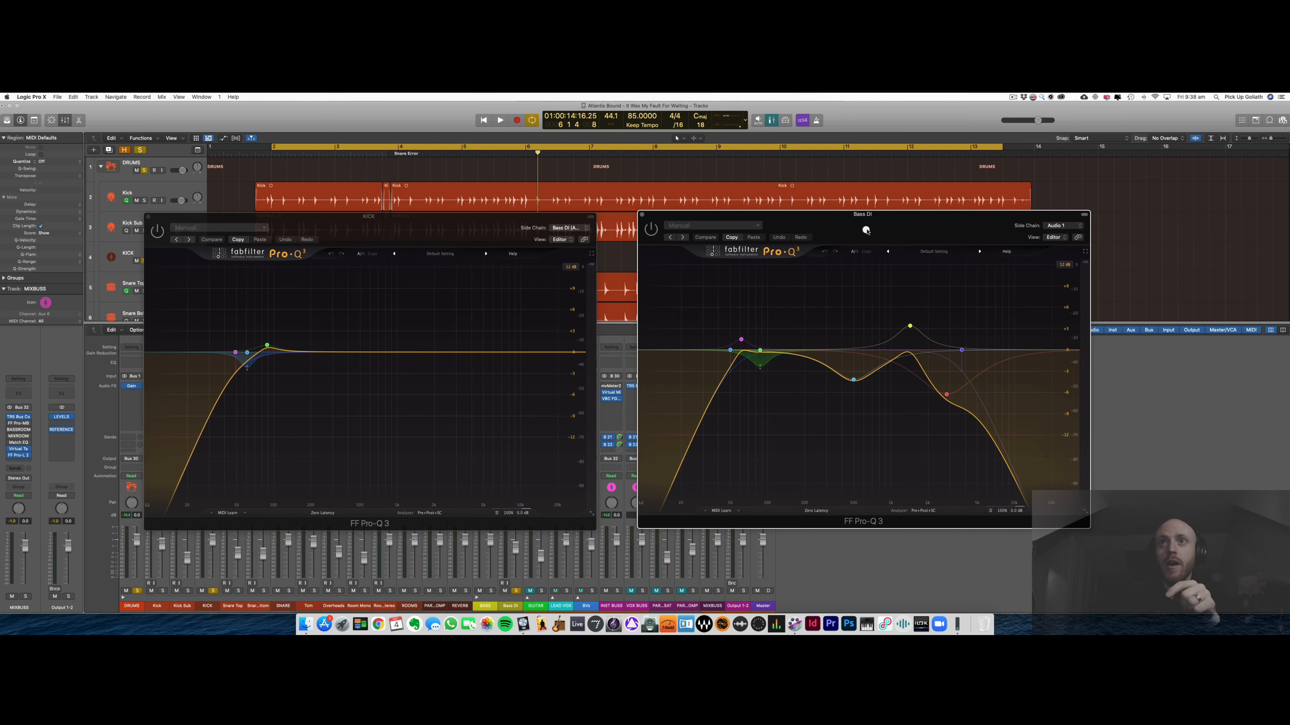
click(1054, 227)
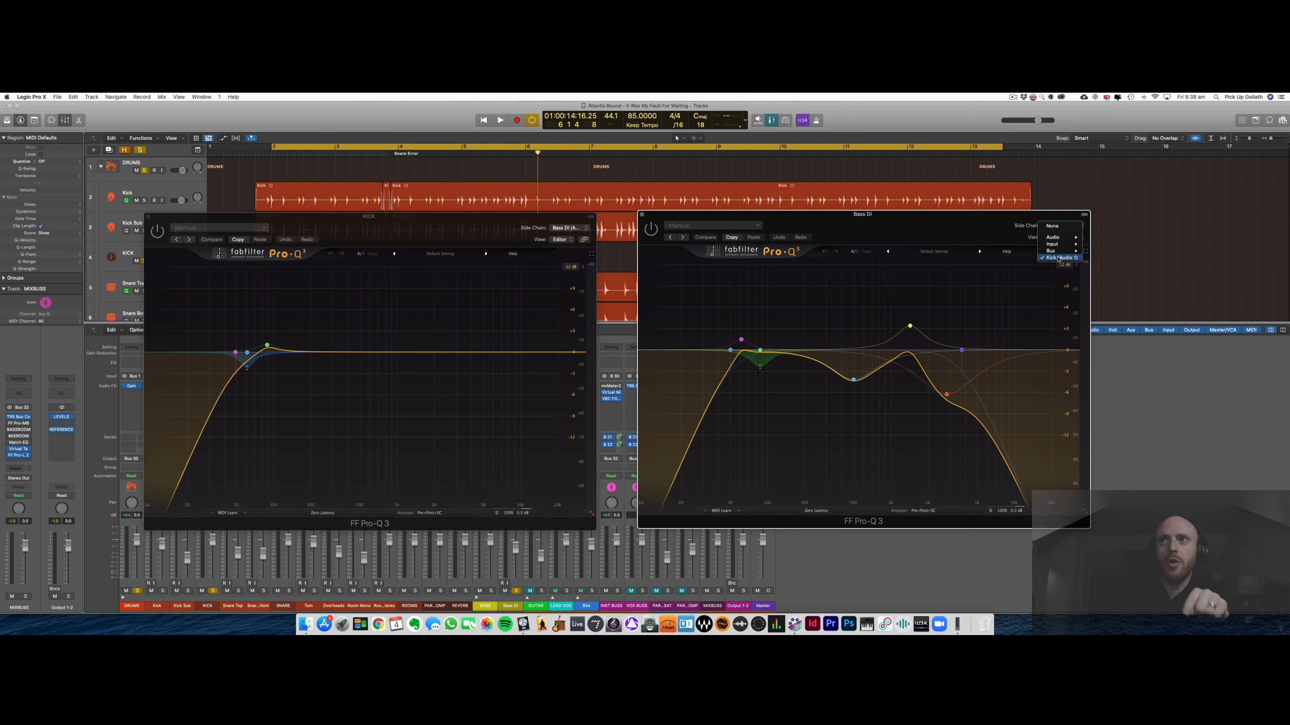
click(969, 230)
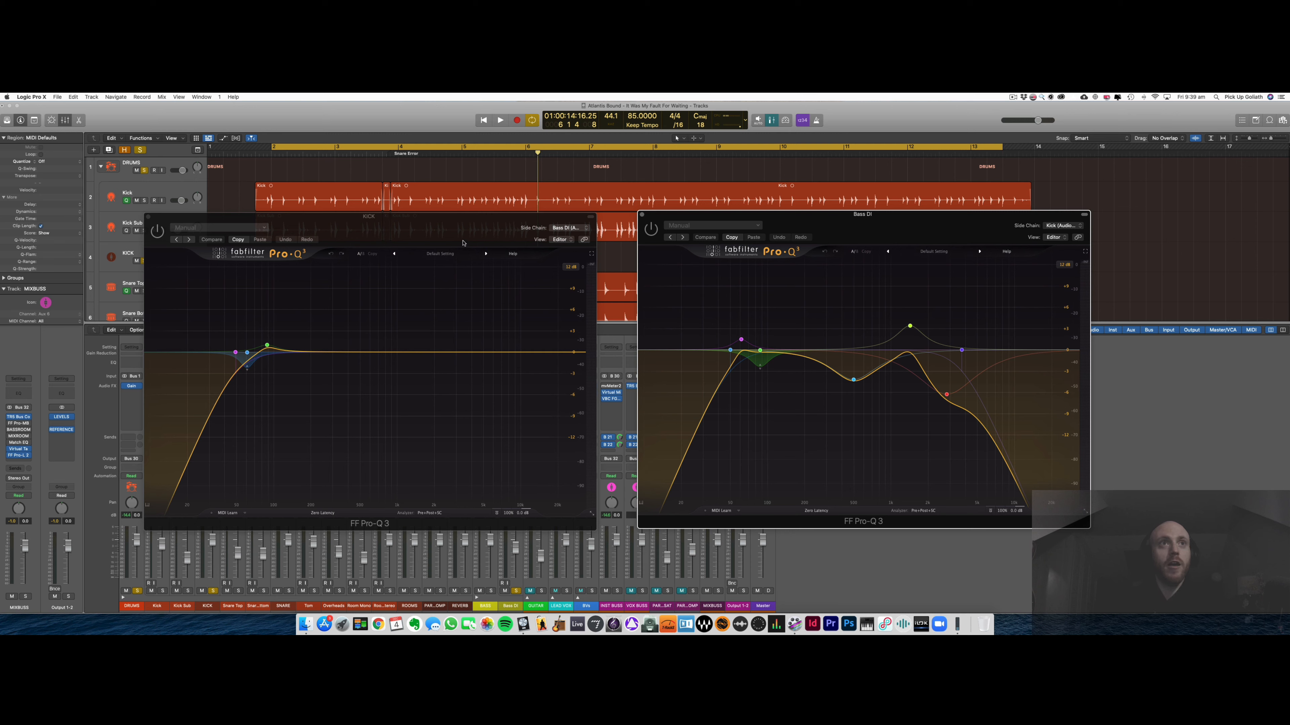
drag(461, 226, 469, 227)
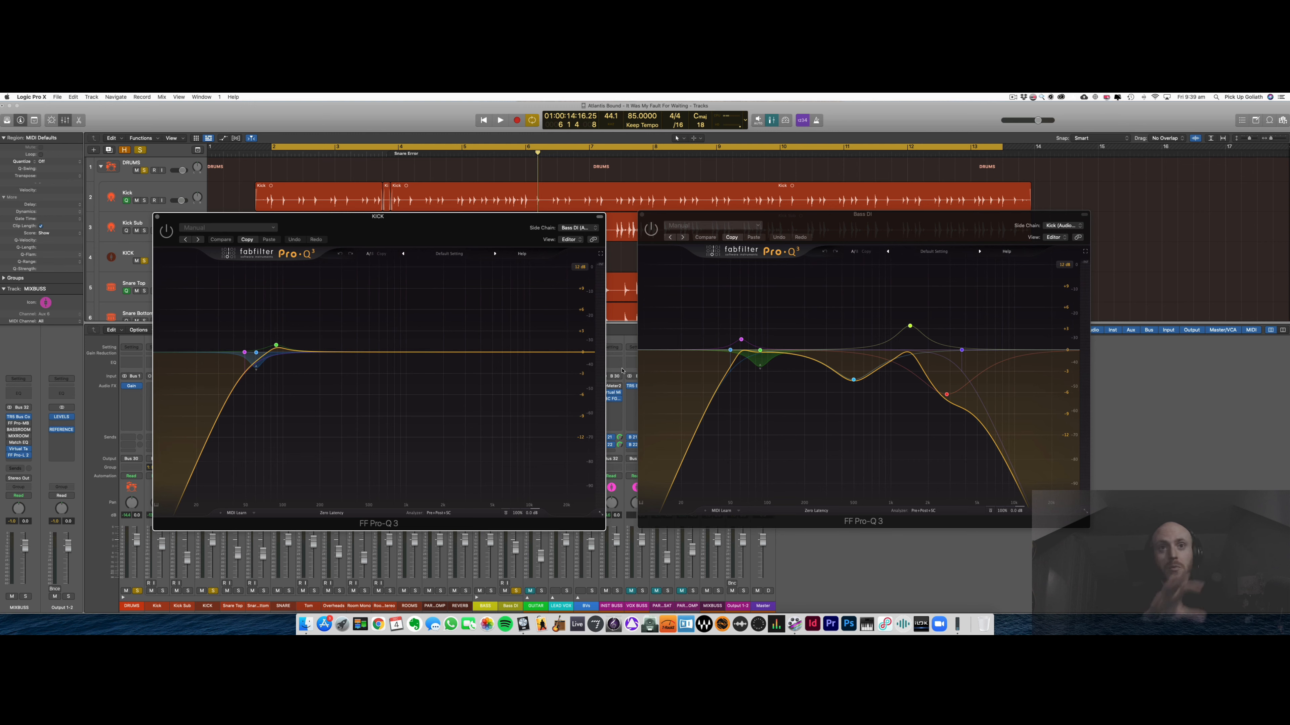
- Enable both Pro-Q 3 instances during playback to hear the kick and bass side-chain EQs together, then stop
key(space)
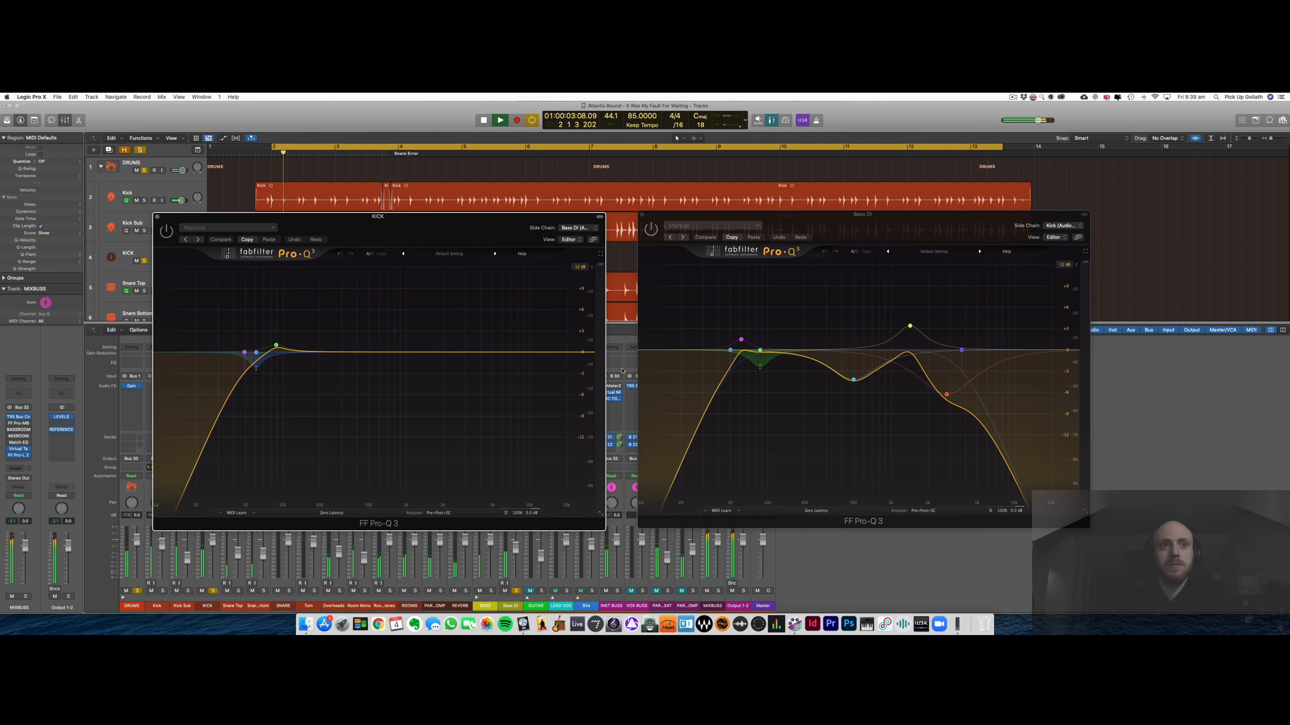
click(166, 230)
click(650, 229)
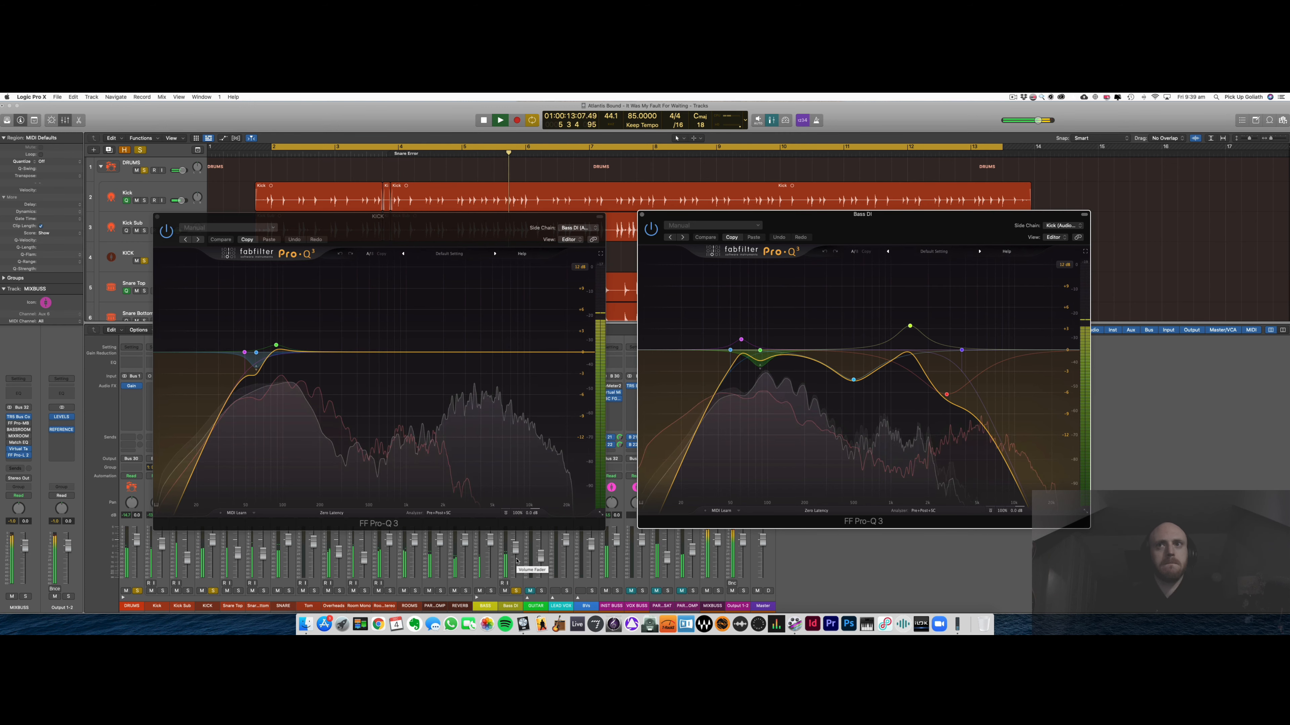
key(space)
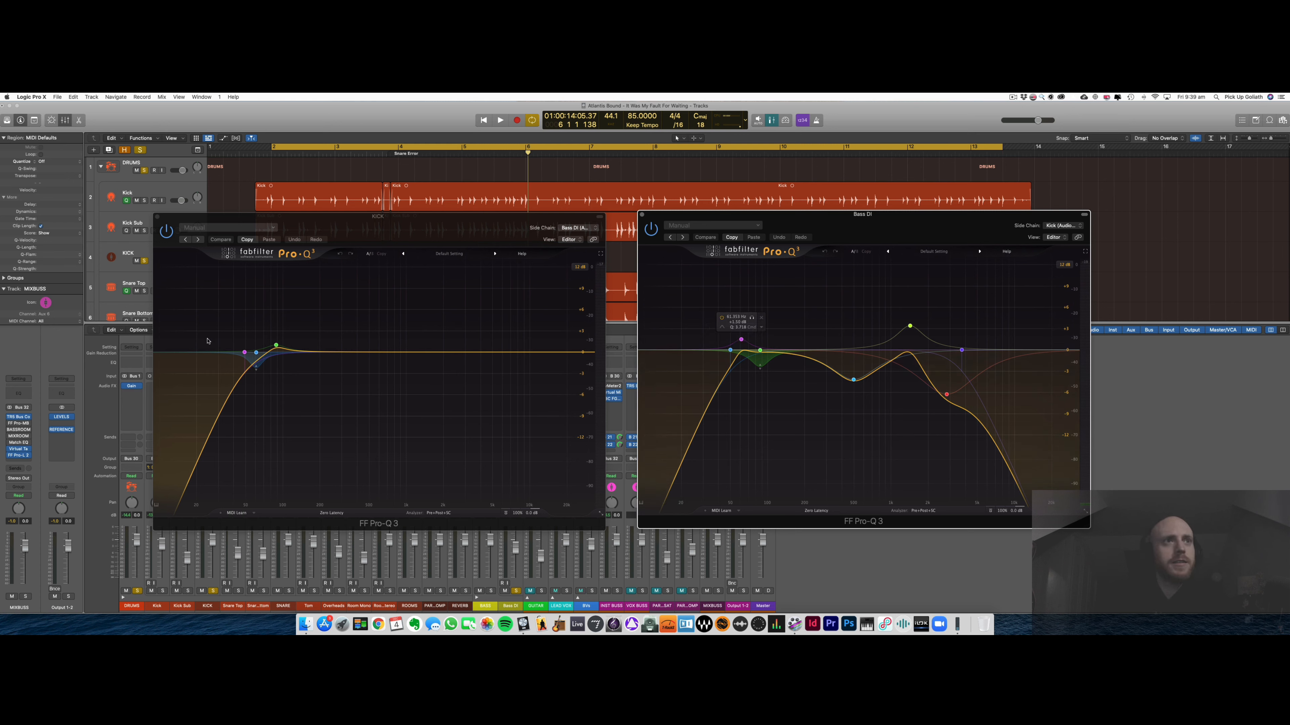
- Switch off every EQ band in the KICK and Bass DI Pro-Q 3 instances
click(226, 331)
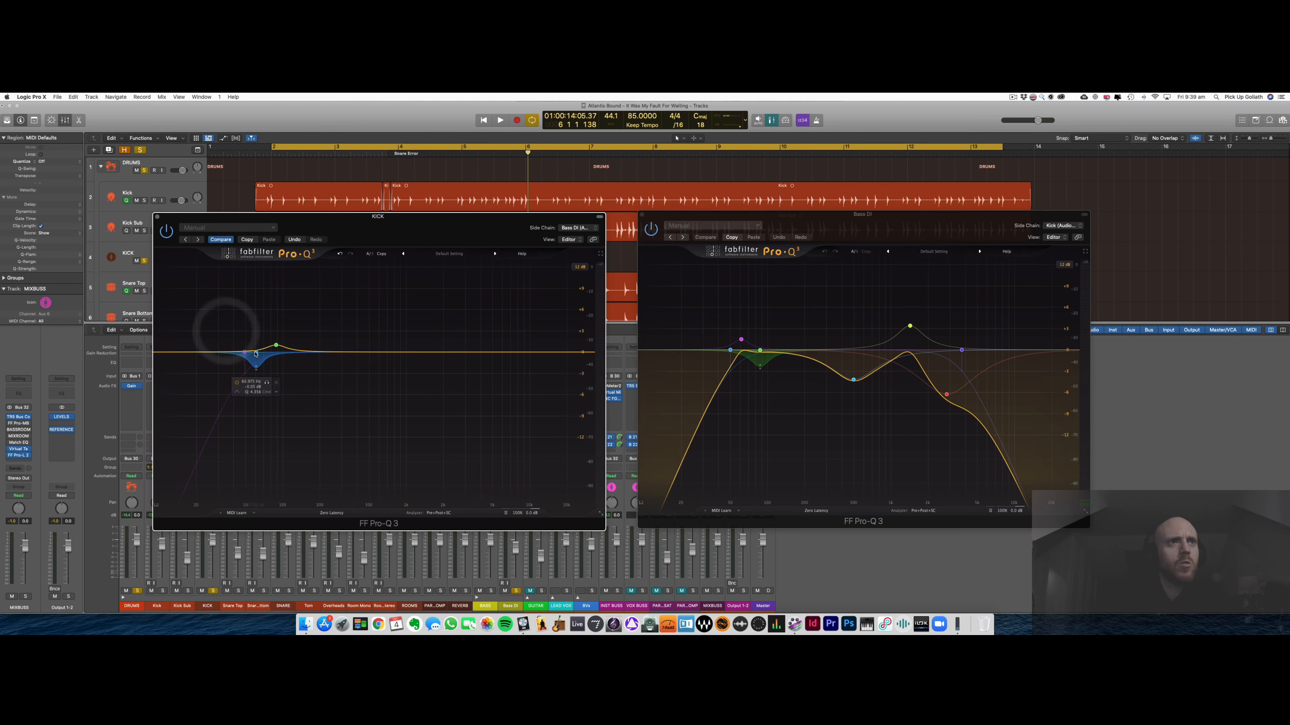
click(236, 382)
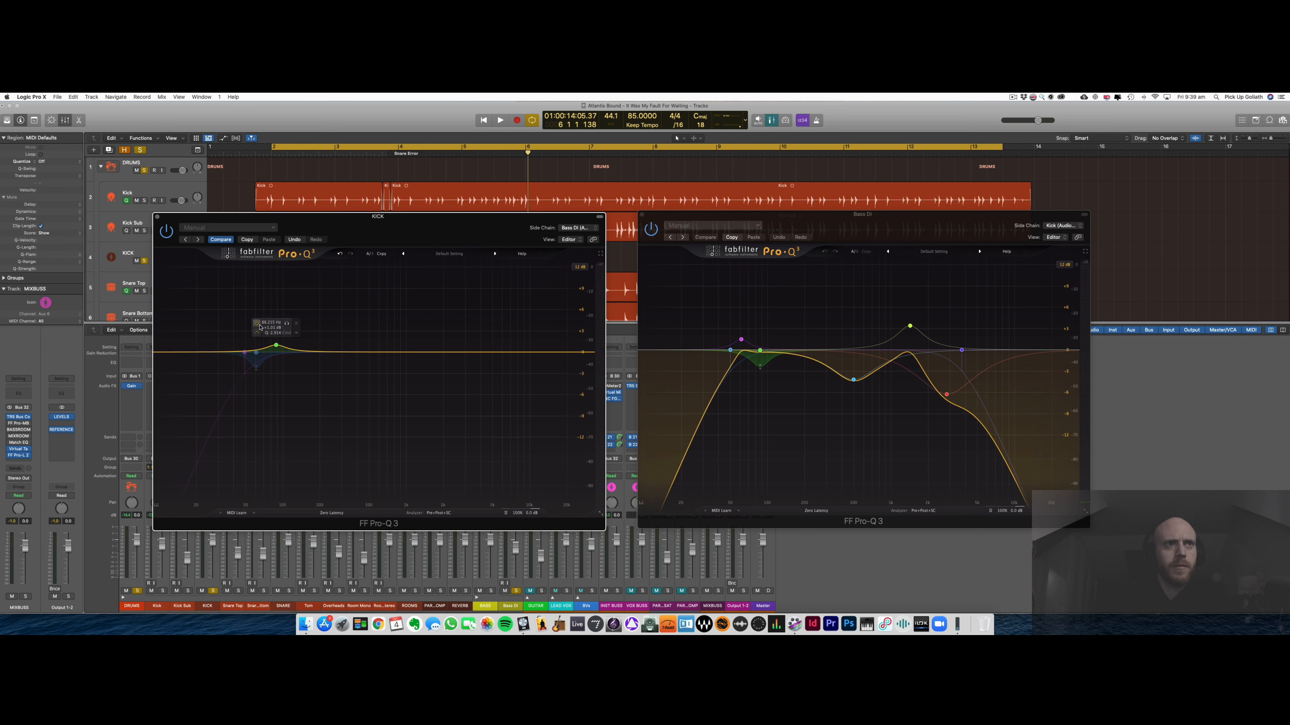
click(708, 327)
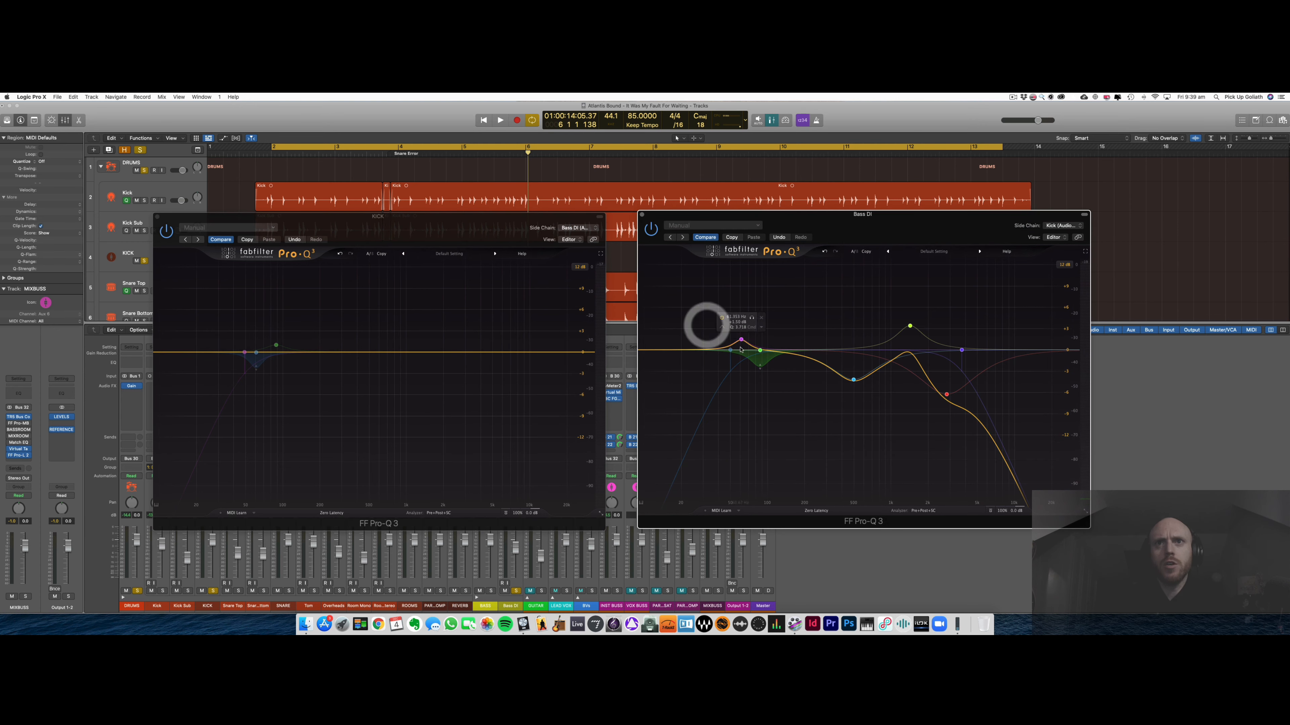
click(724, 321)
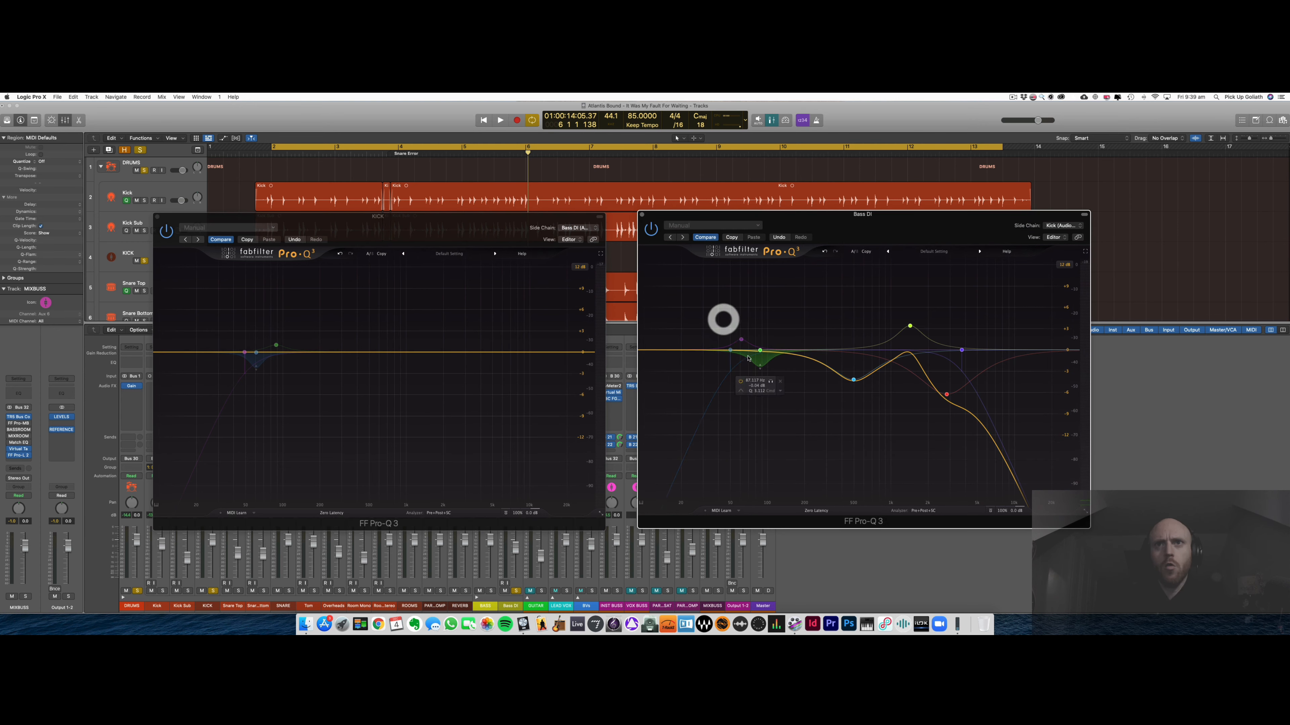
click(743, 378)
click(835, 394)
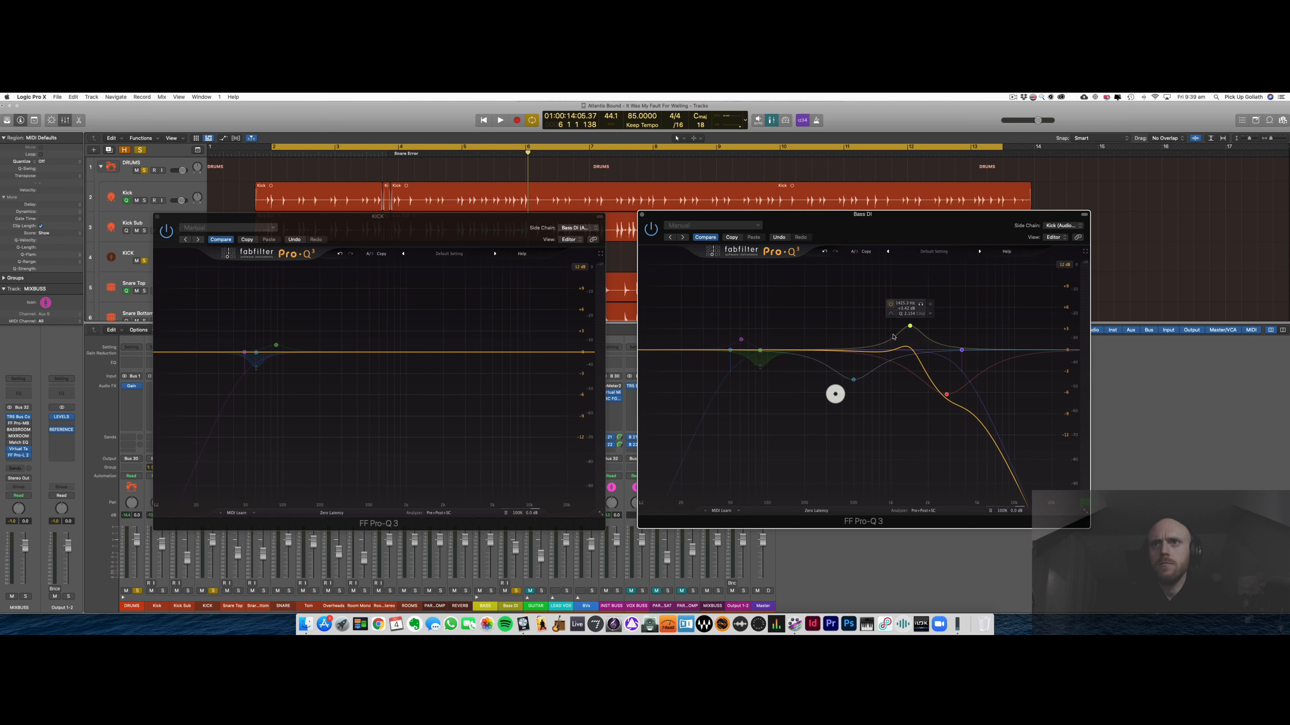
click(891, 303)
click(928, 407)
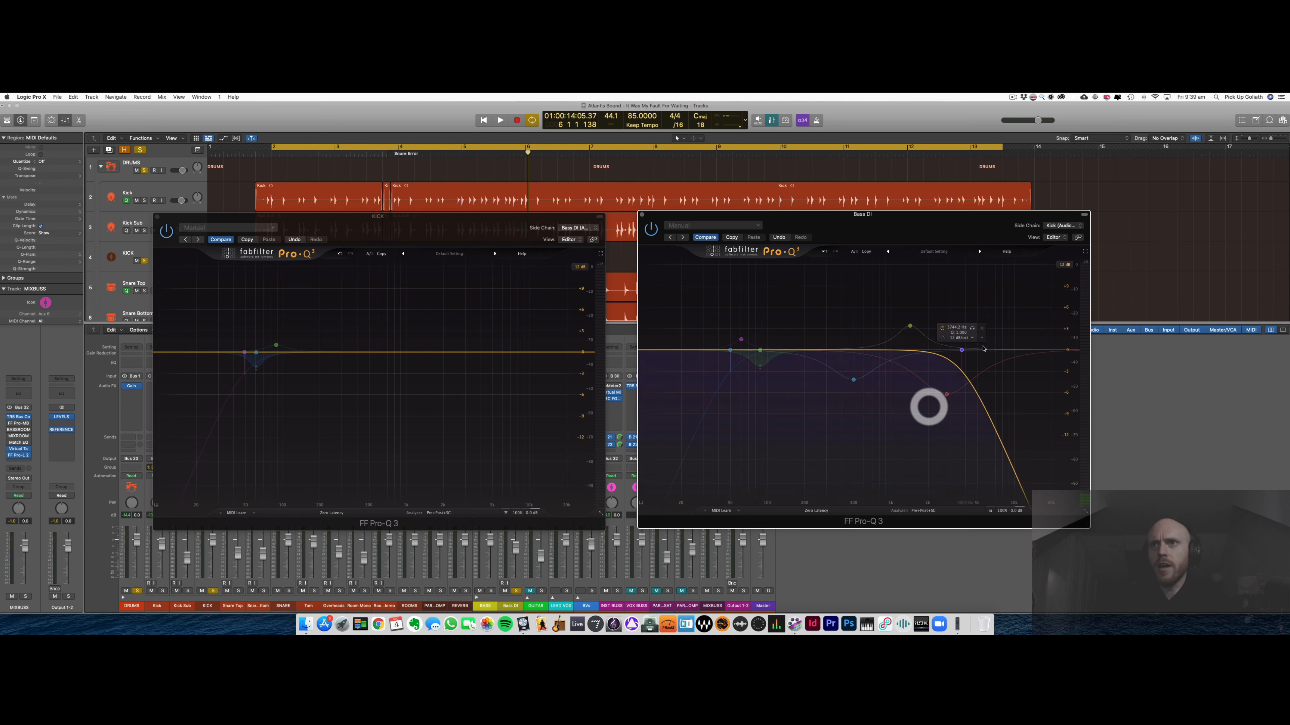
click(942, 328)
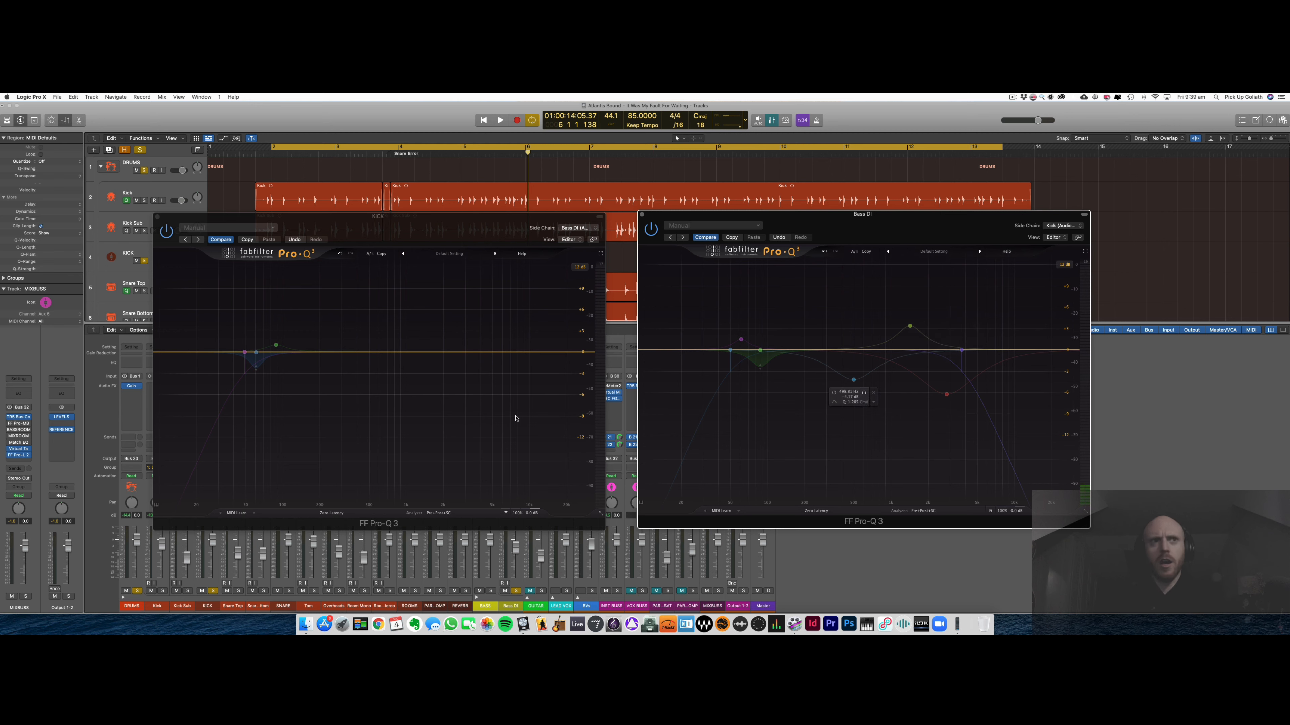
- Realign the two EQ windows and unsolo the DRUMS and Bass DI channels, keeping KICK soloed
click(515, 222)
drag(518, 212, 518, 210)
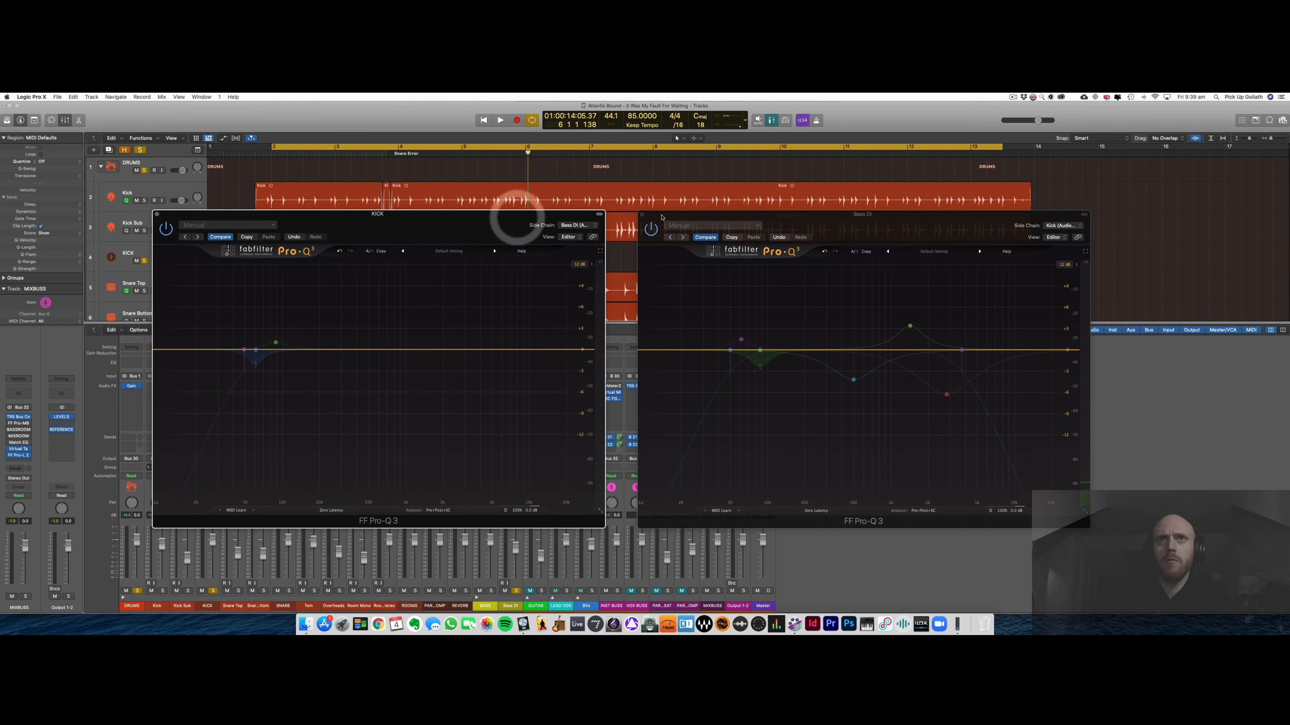
drag(662, 215, 664, 216)
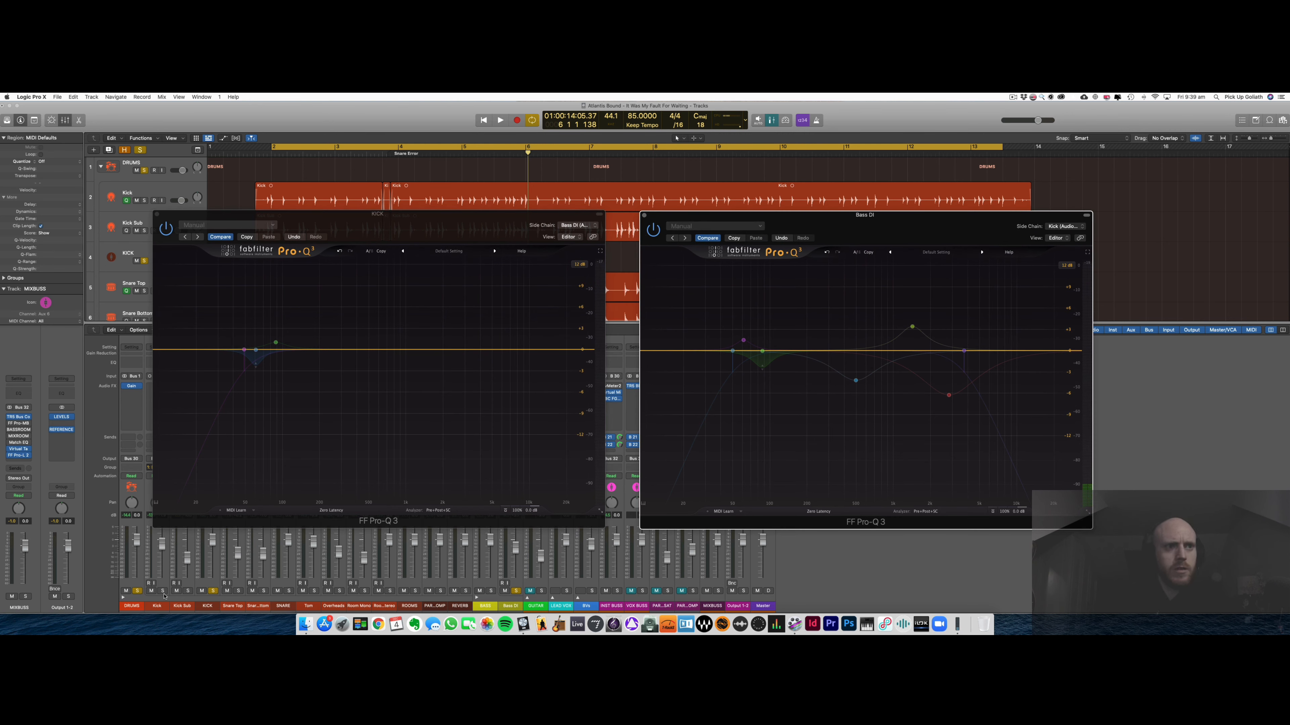
click(137, 592)
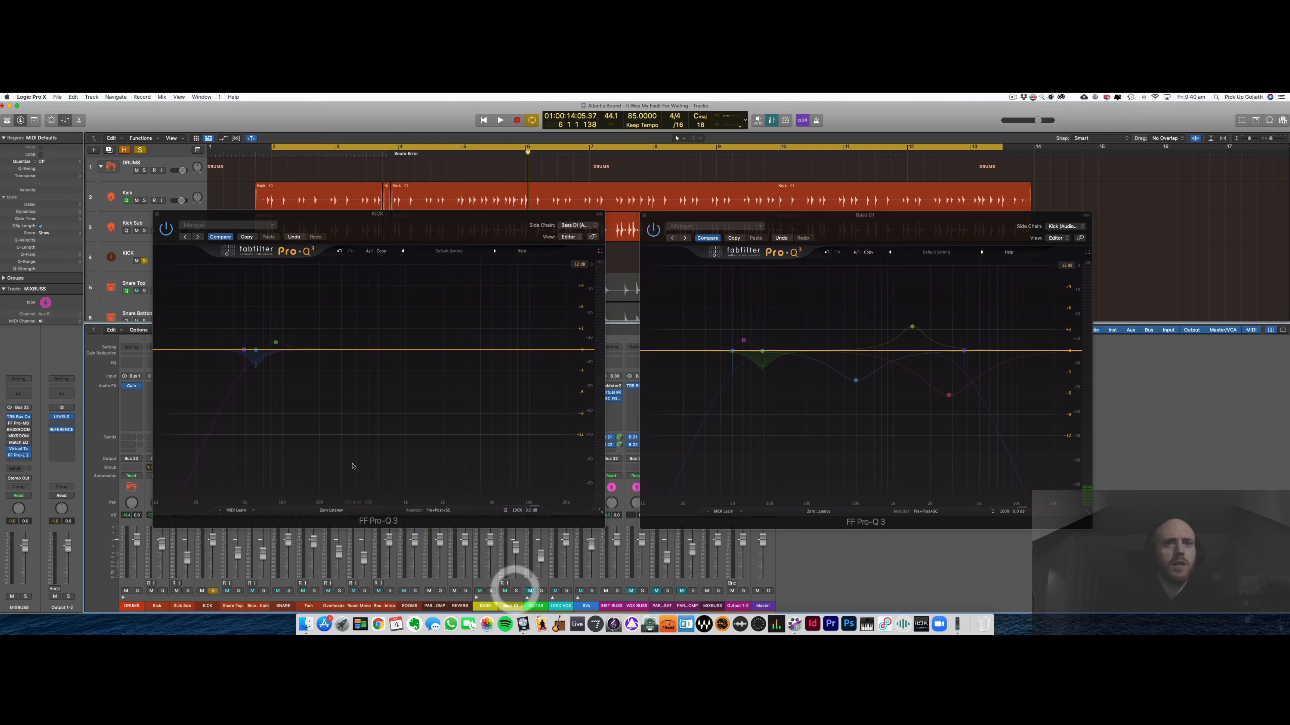
- Re-enable the low-cut band in the KICK Pro-Q 3 while the kick plays, then stop playback
mouse_move(241, 379)
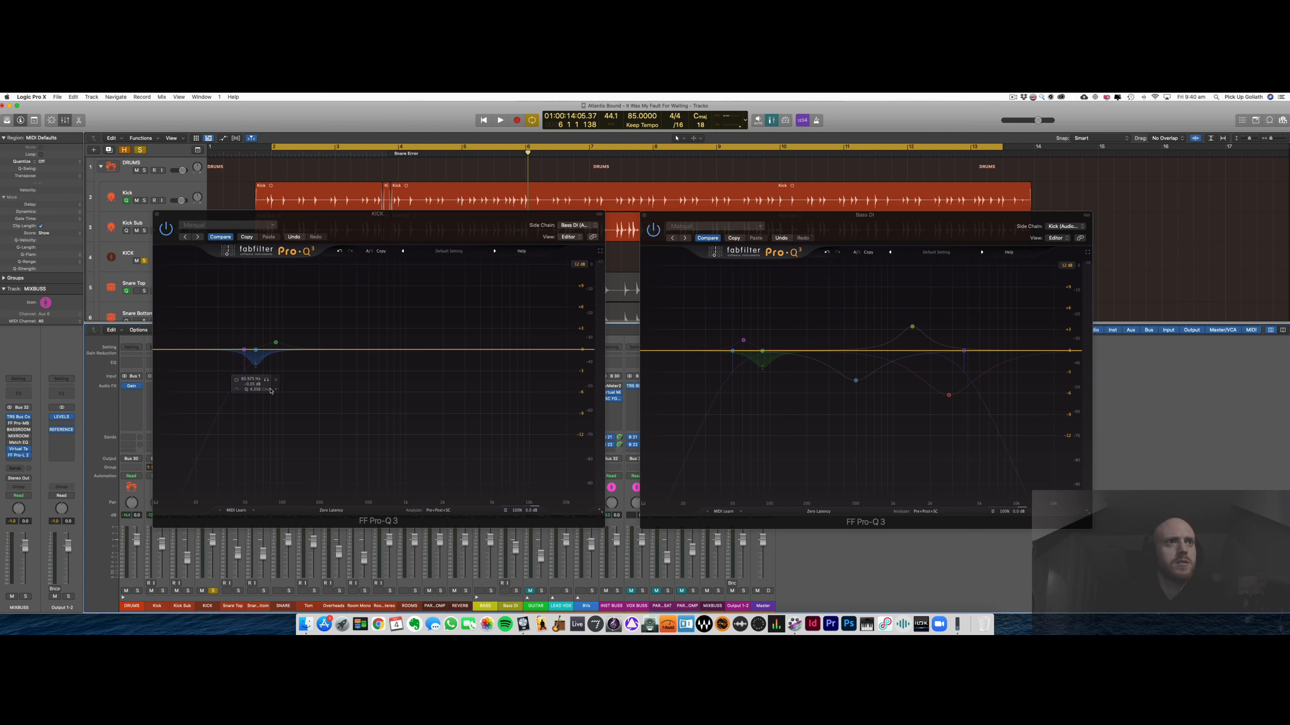
key(space)
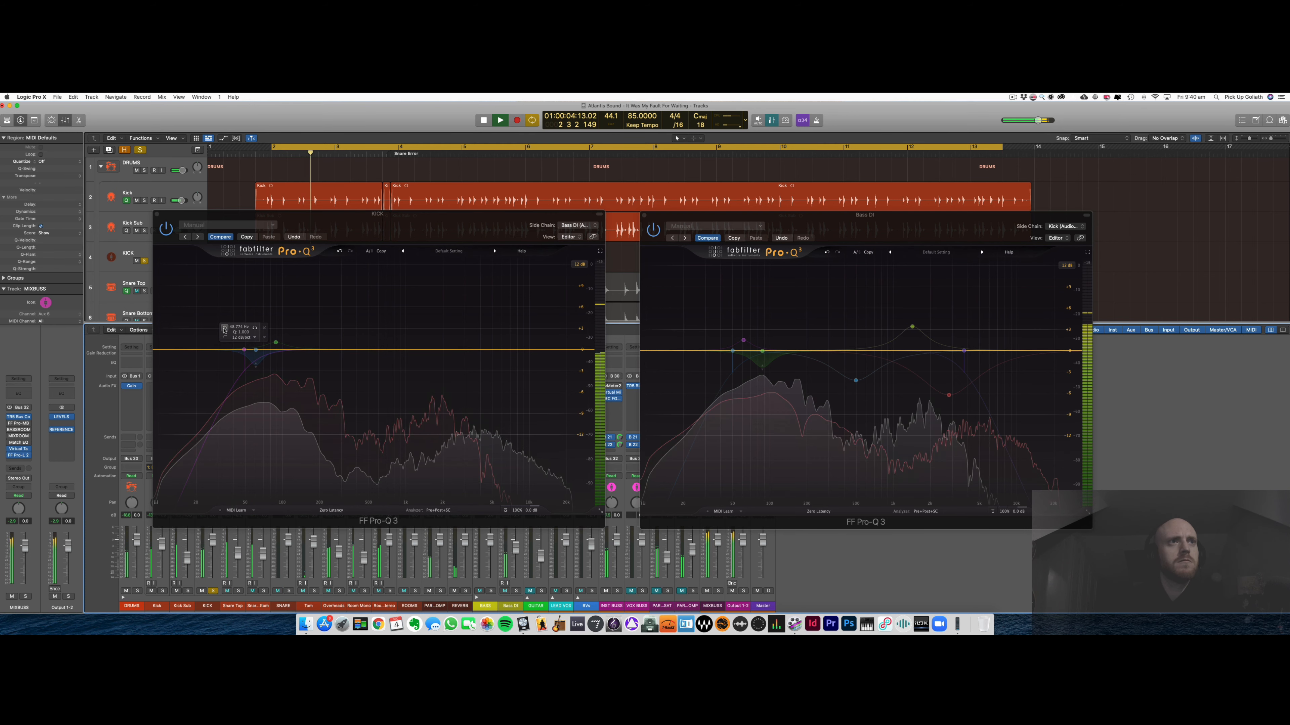
click(224, 329)
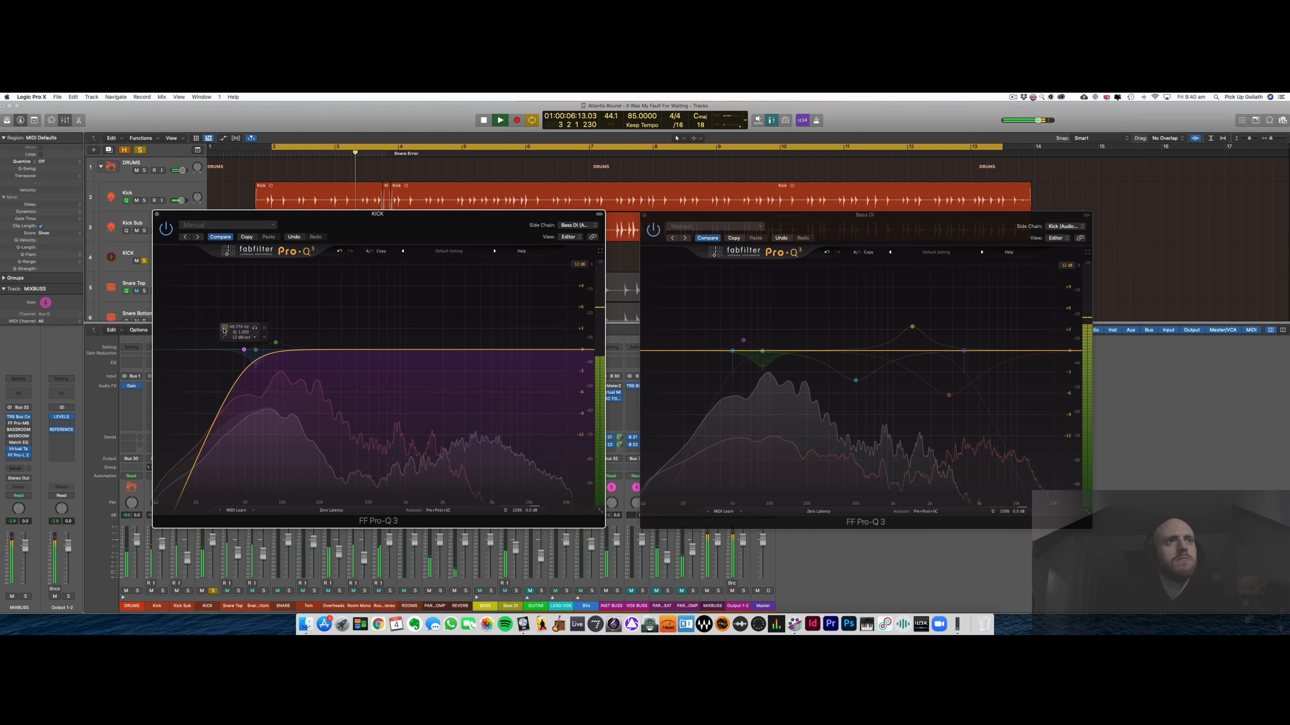
key(space)
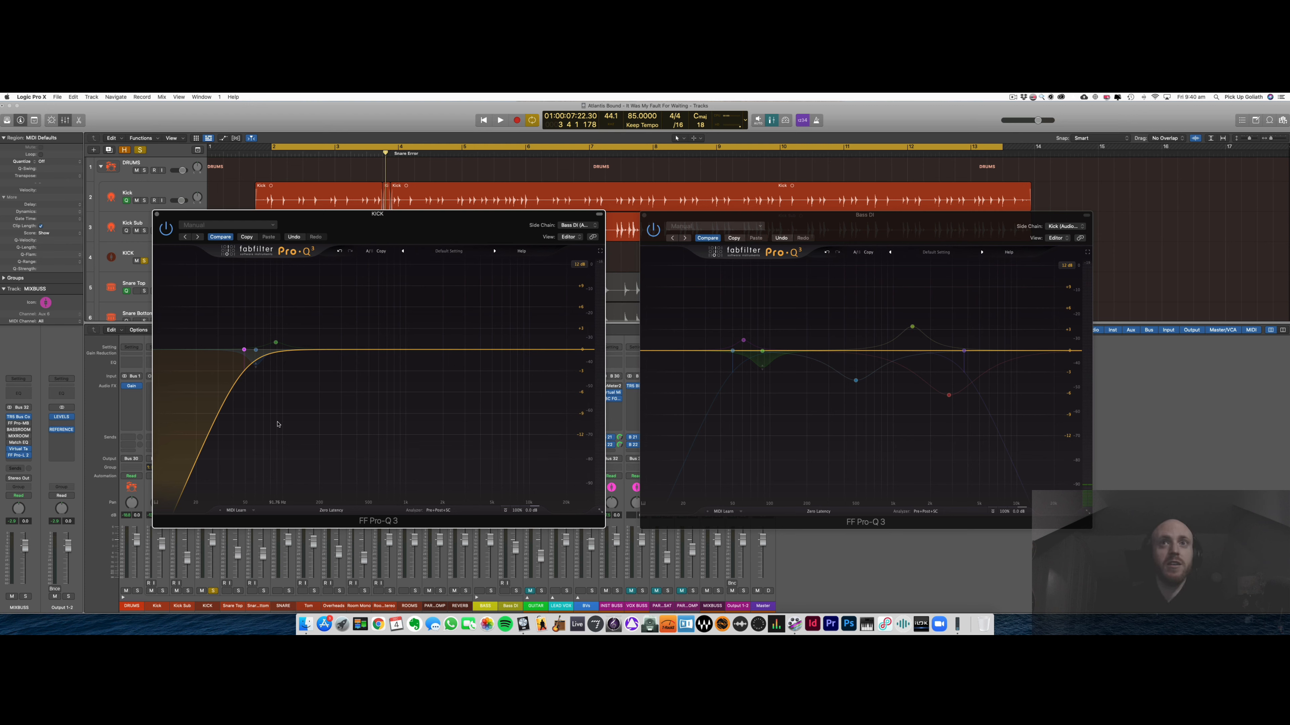
- Solo Bass DI alongside KICK, re-enable the low-cut band in the Bass DI Pro-Q 3 during playback, then stop
mouse_move(733, 397)
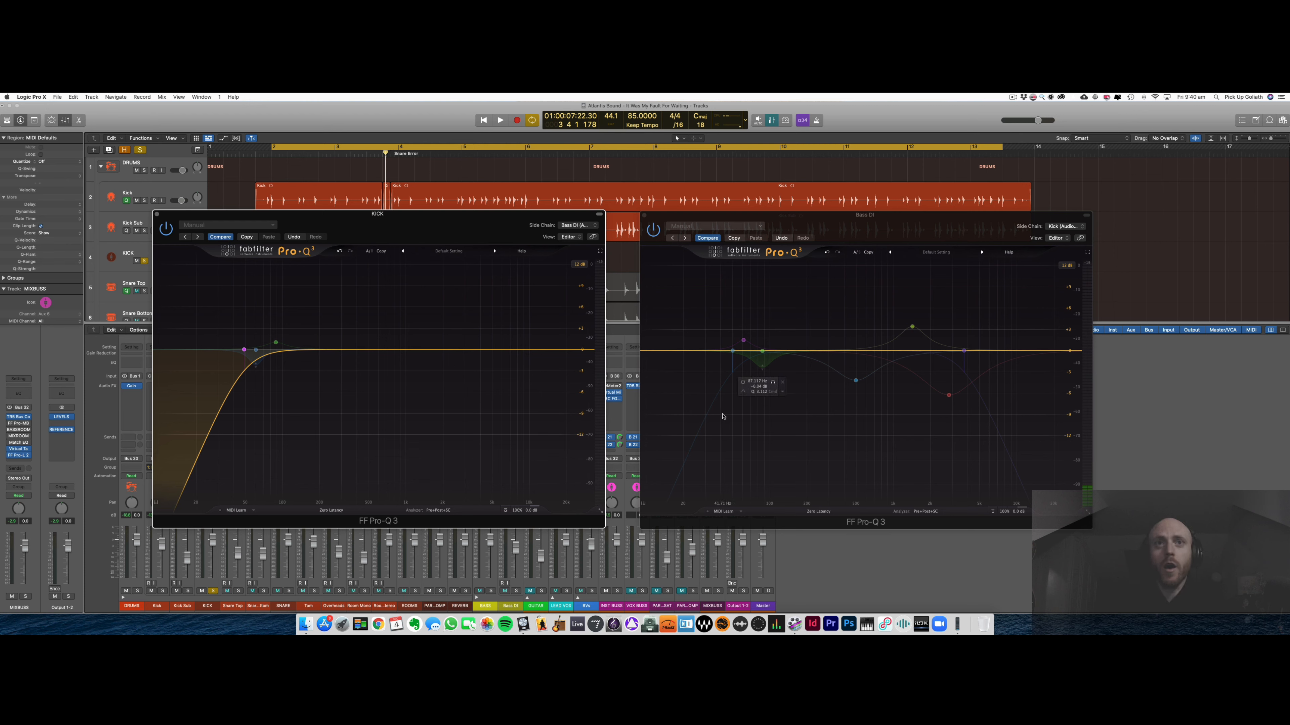
click(517, 593)
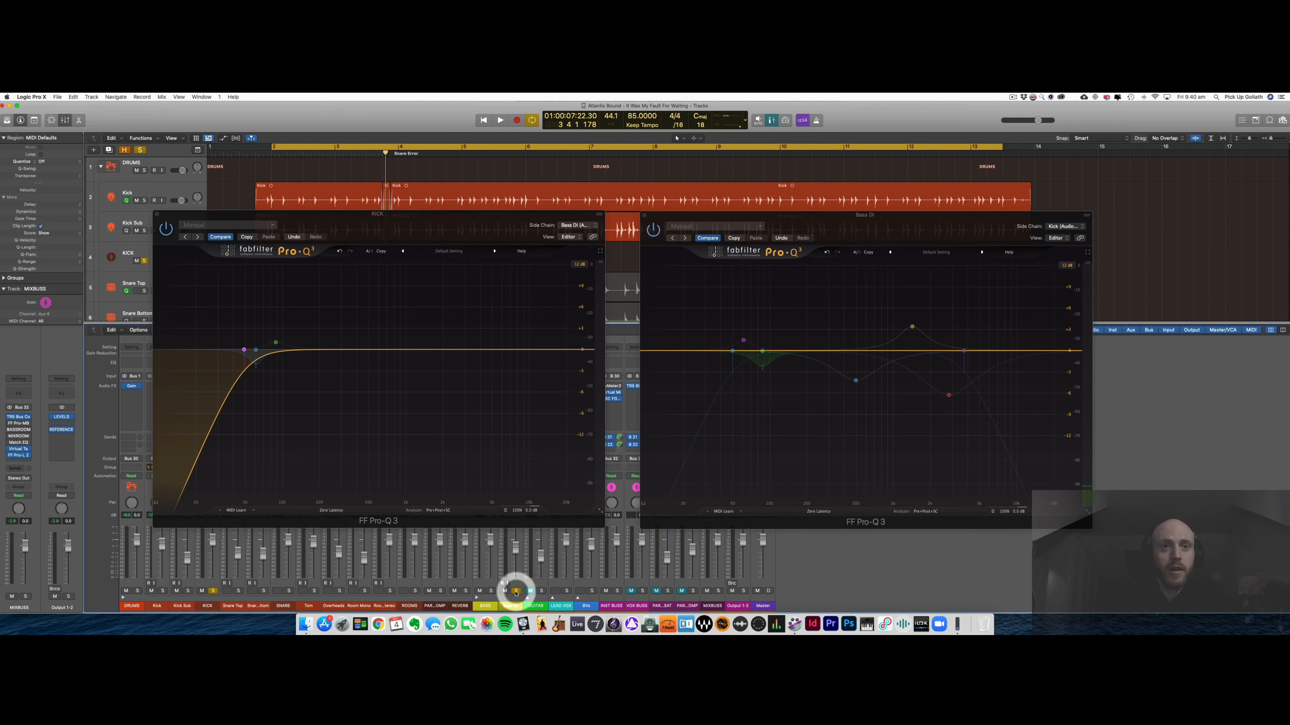
key(space)
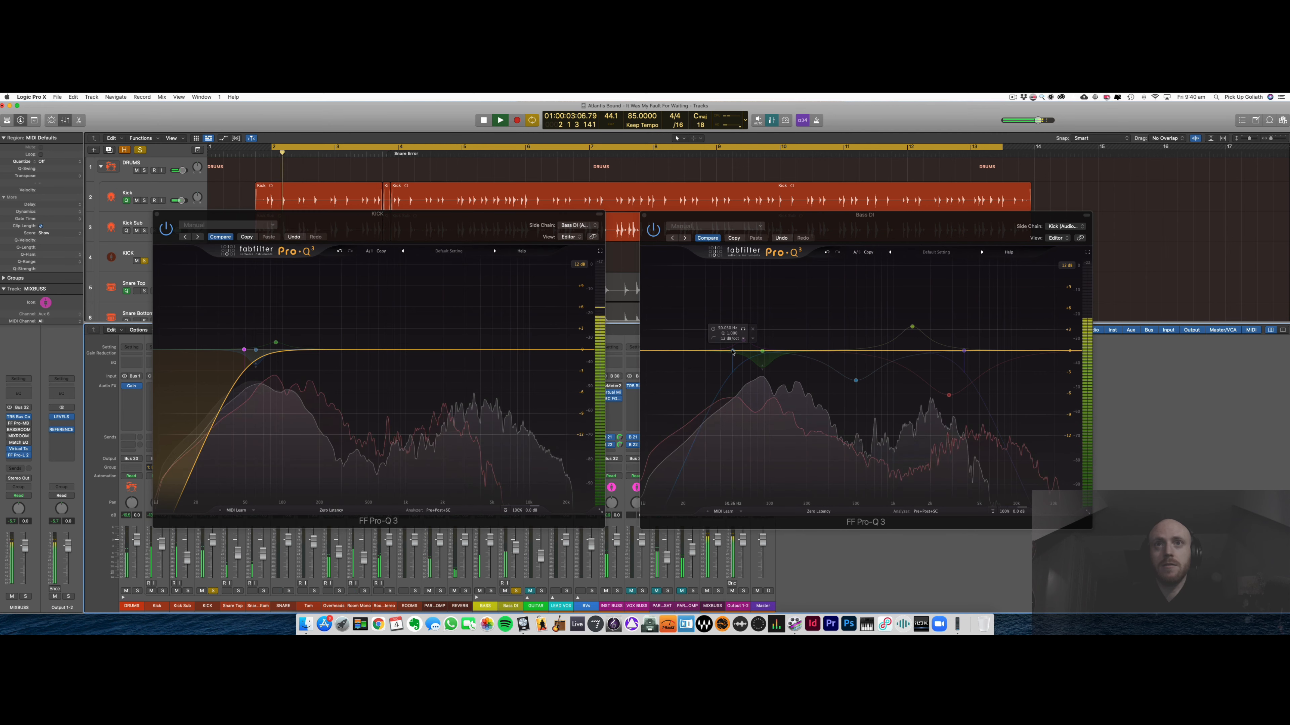
click(713, 329)
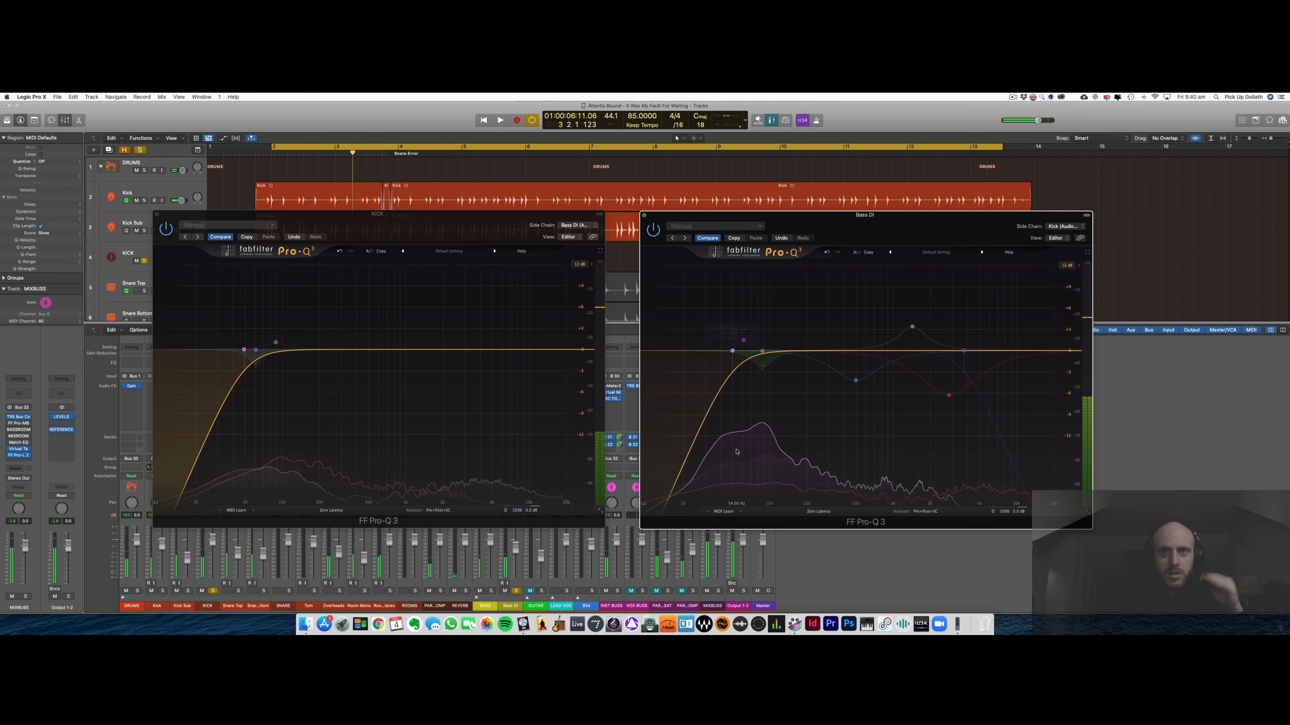
drag(731, 443, 736, 453)
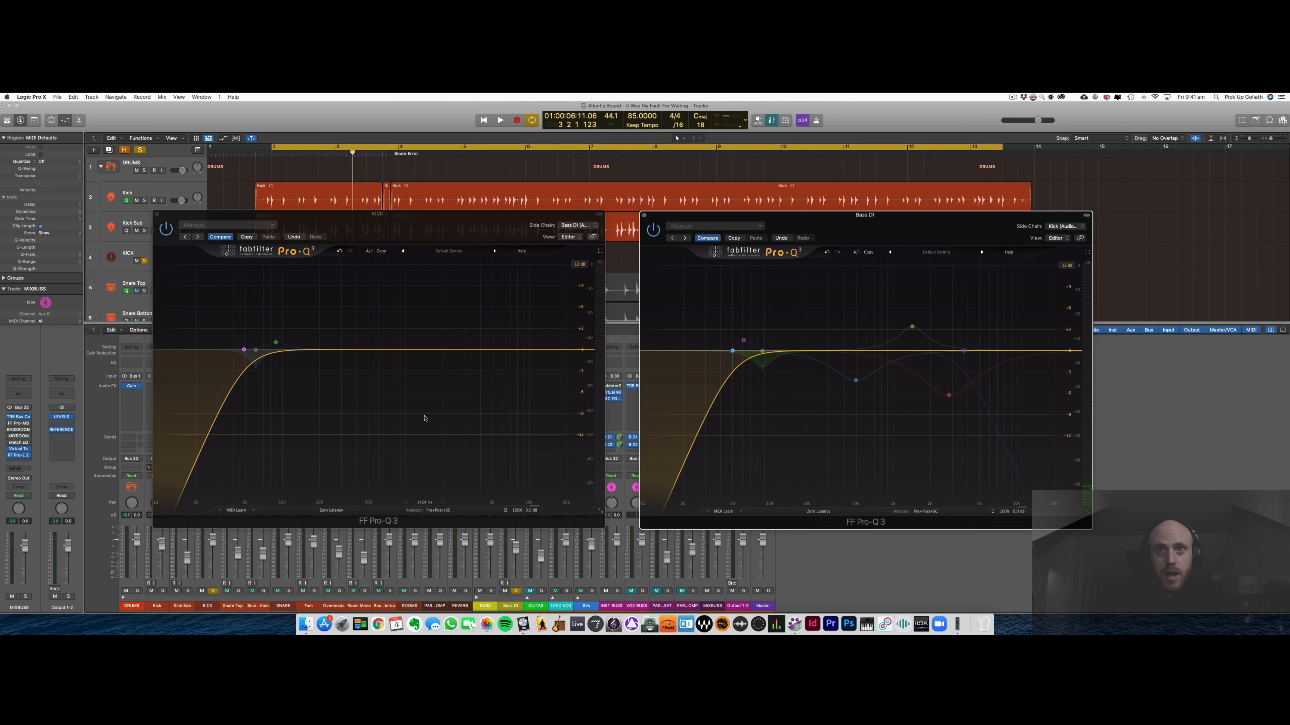
- Re-enable the narrow low-end boost beside the low cut in the Bass DI Pro-Q 3 during playback
key(space)
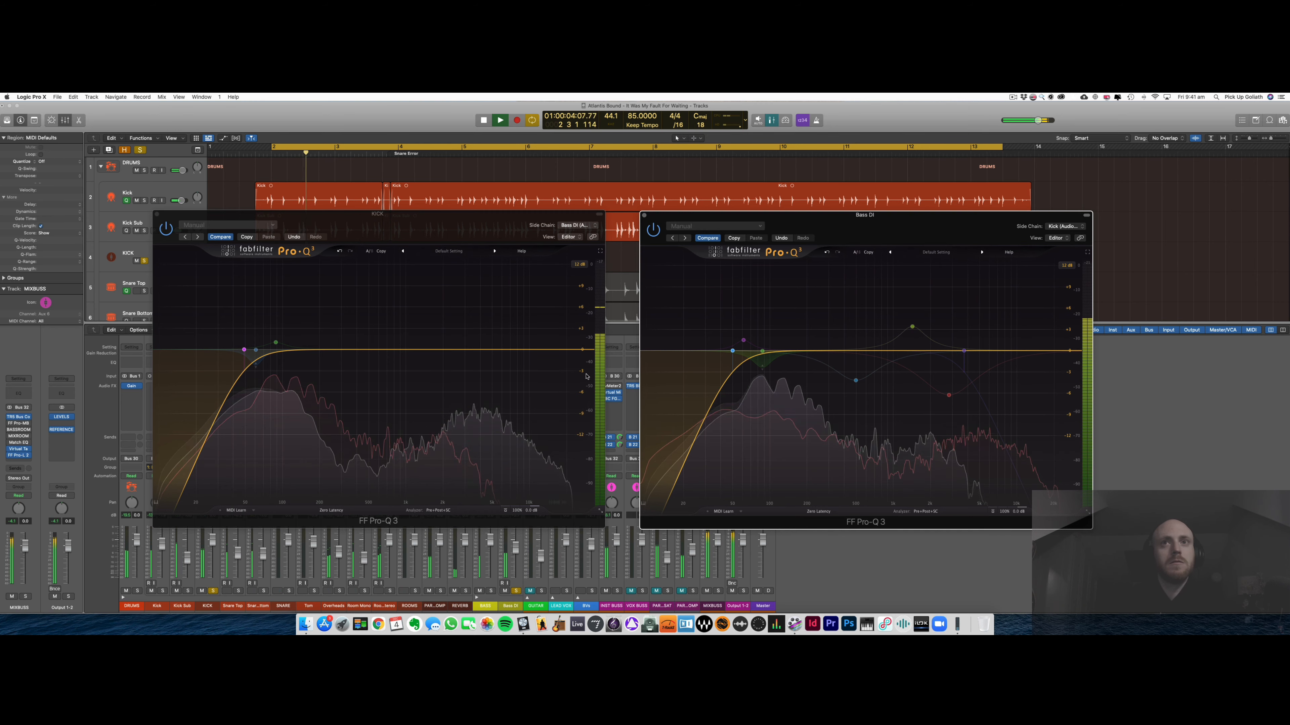
mouse_move(732, 350)
drag(743, 350, 741, 344)
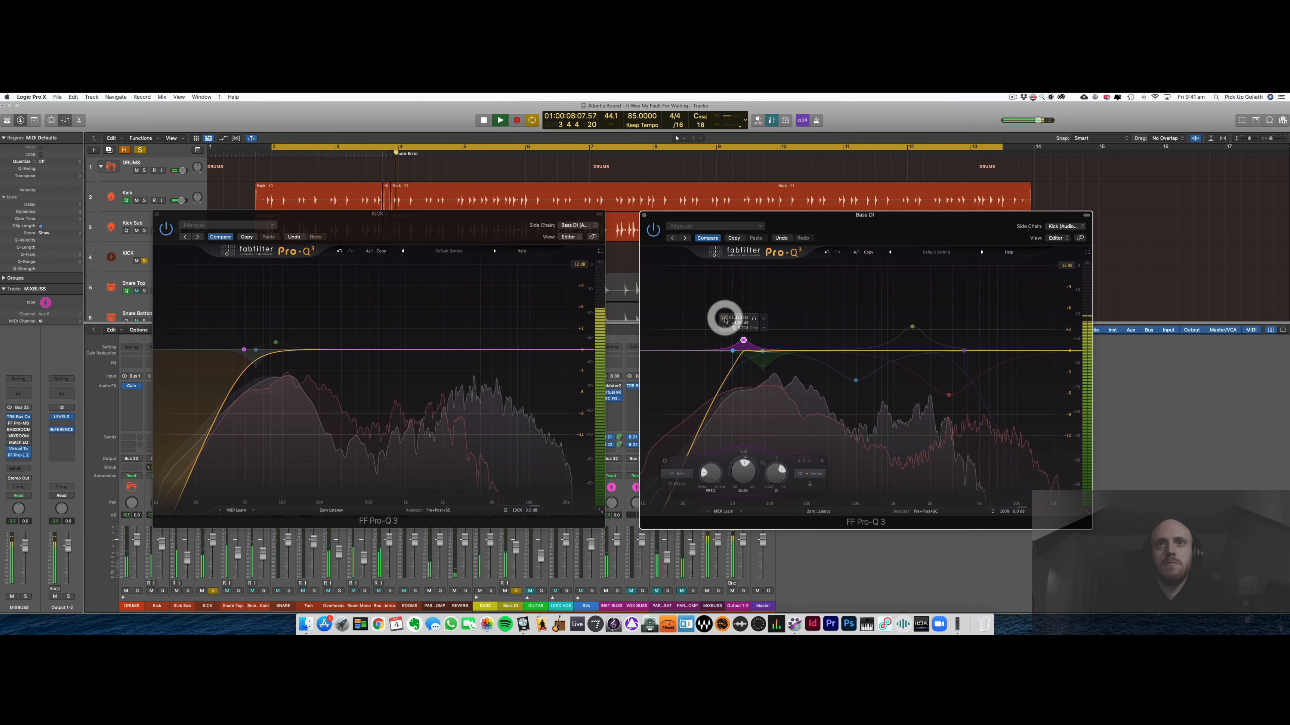
- Re-enable the dynamic low-end cut in the KICK Pro-Q 3, stop playback, and inspect the band's dynamic range
click(256, 350)
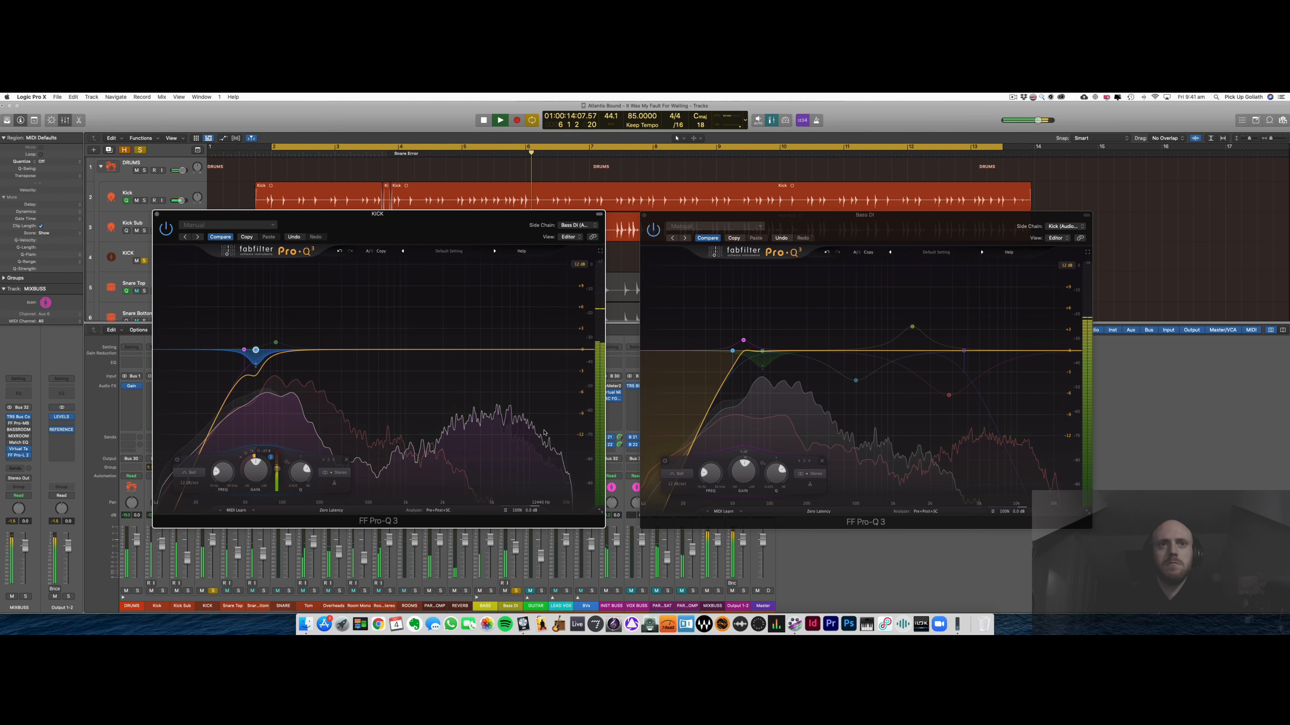
drag(541, 439, 526, 409)
key(space)
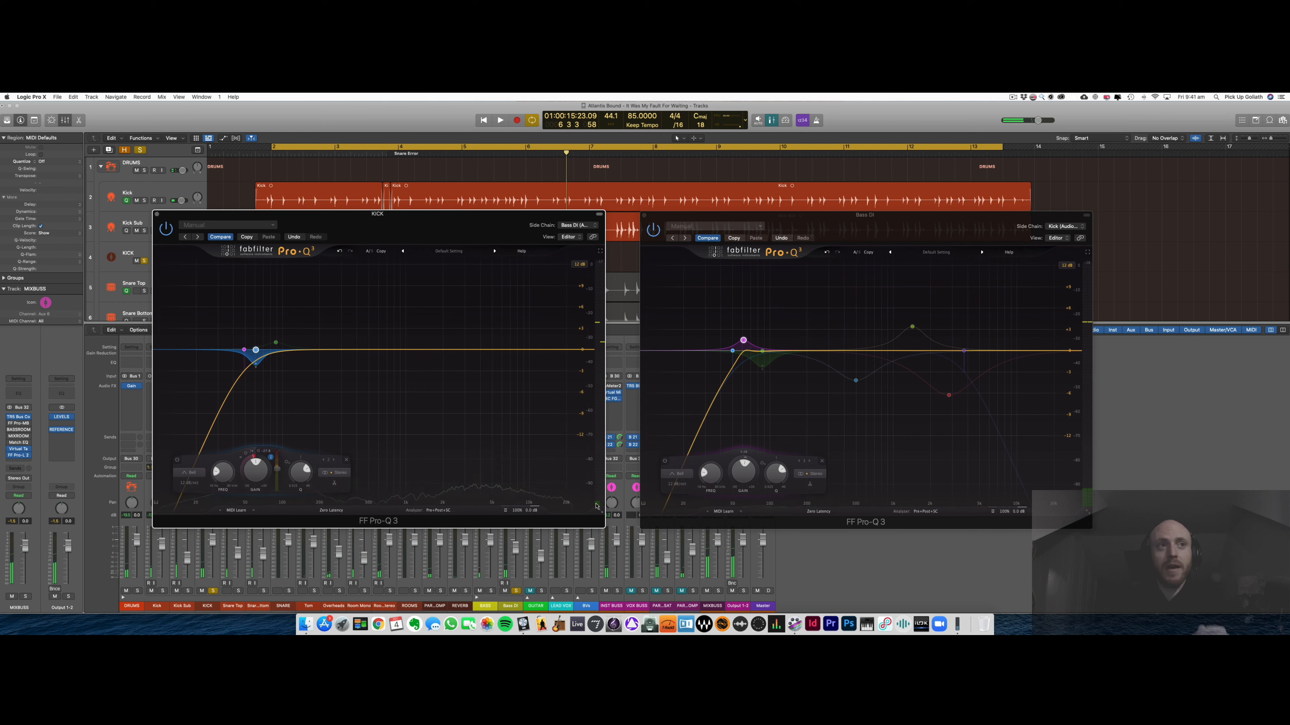
mouse_move(259, 352)
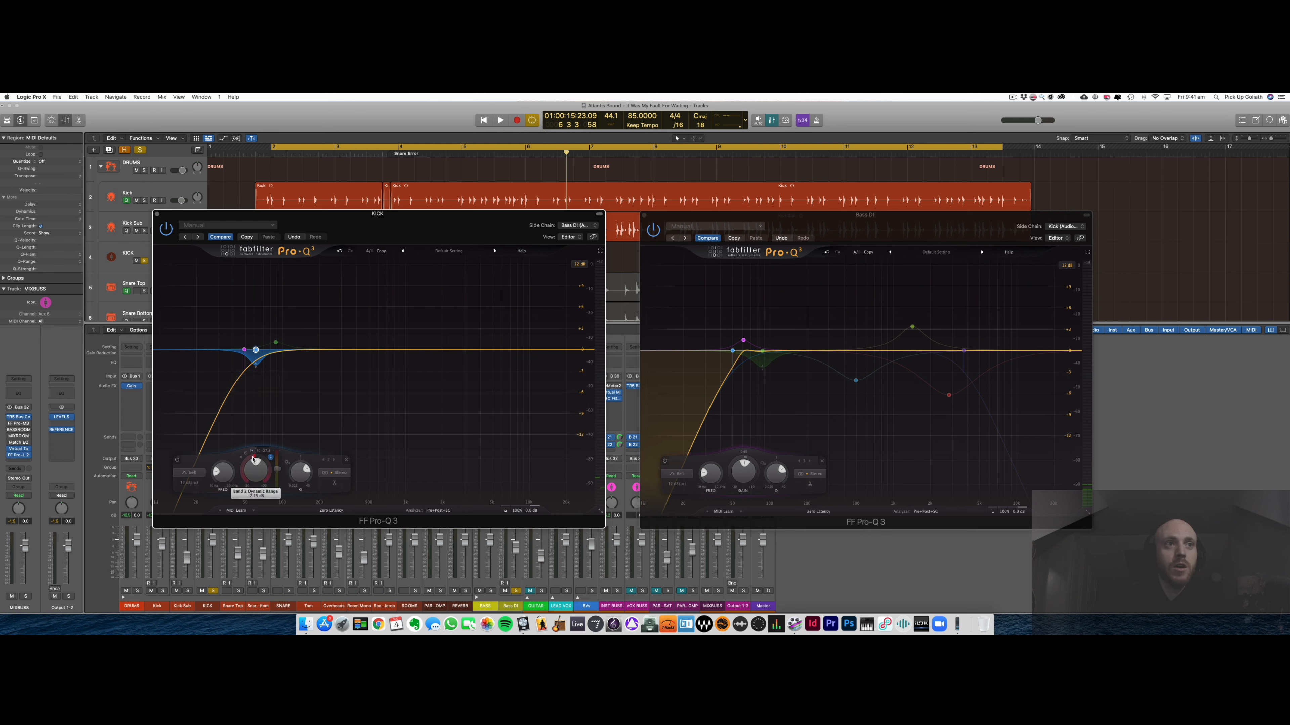
mouse_move(254, 460)
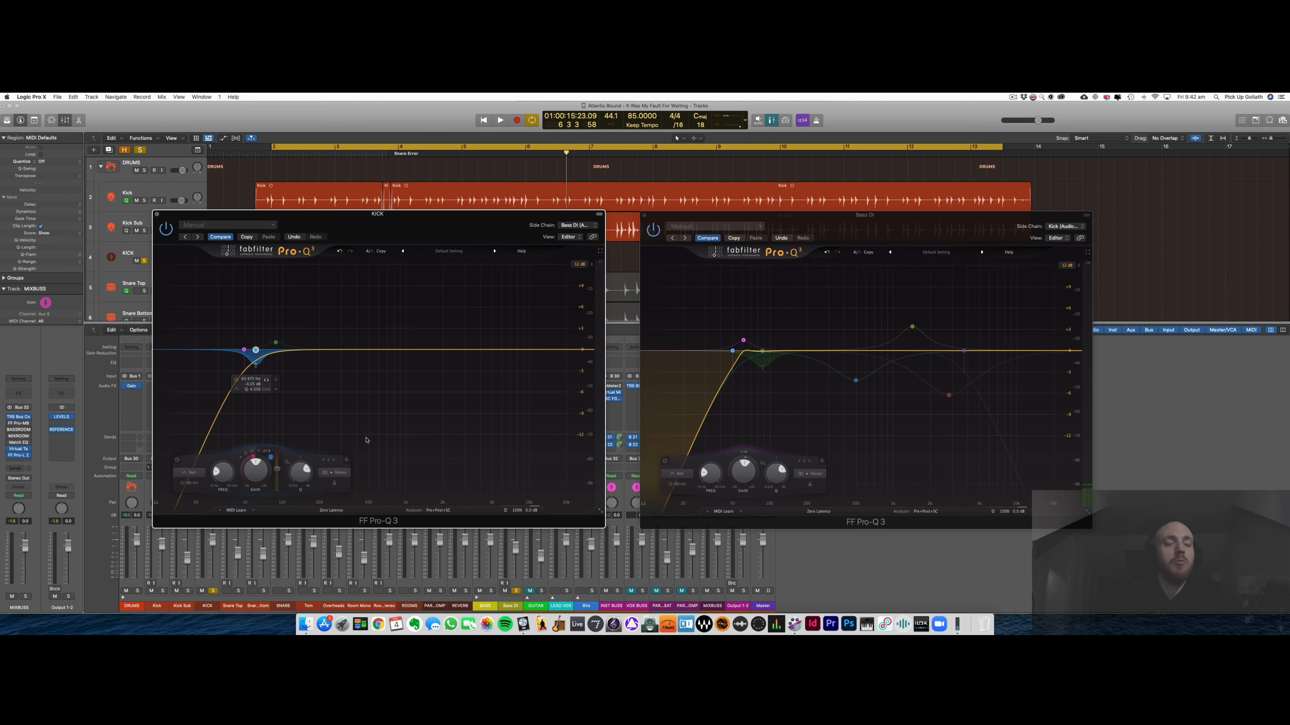
- Audition the kick's dynamic cut, then re-enable the small boost just above it in the KICK Pro-Q 3 and resume playback
key(space)
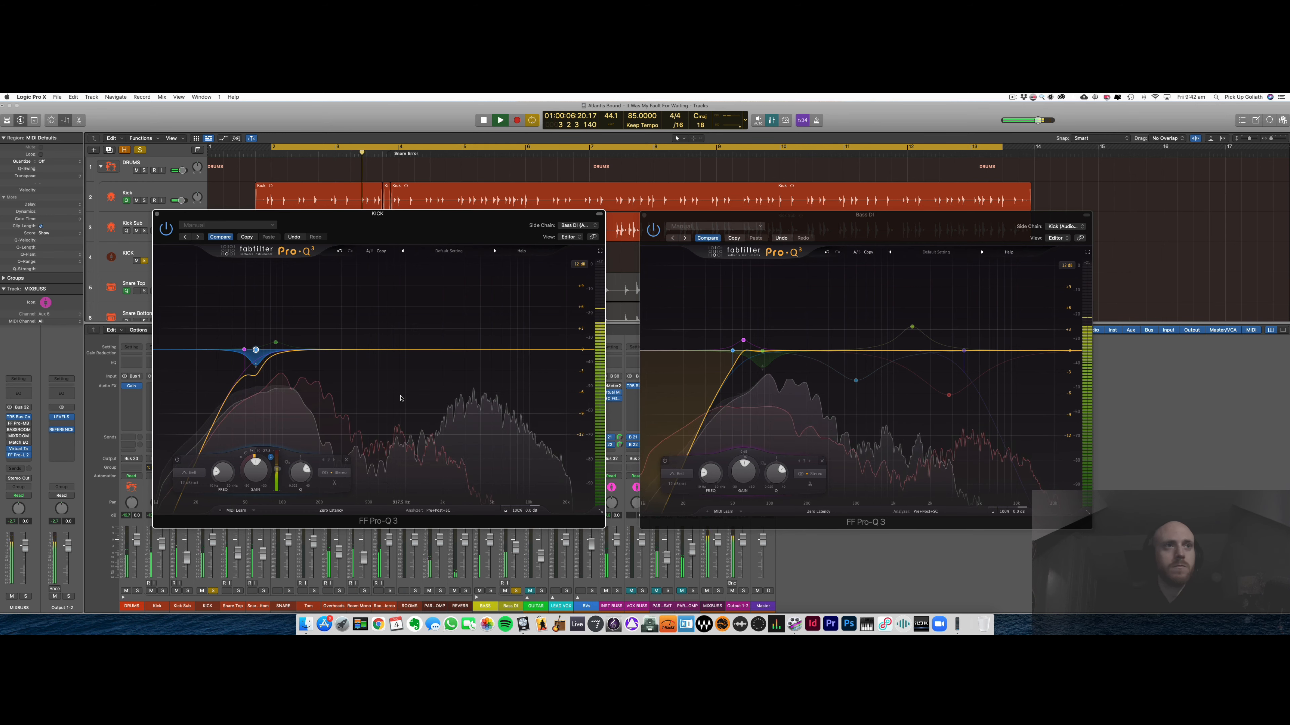
key(space)
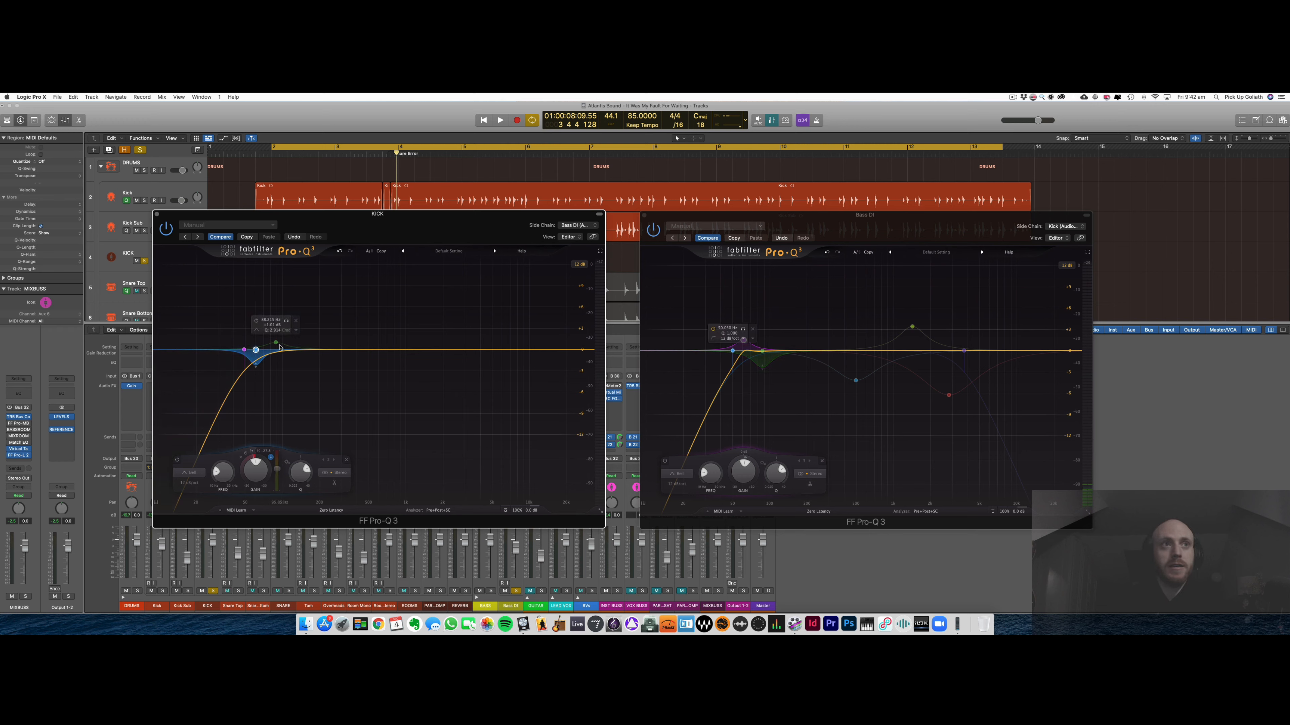
key(space)
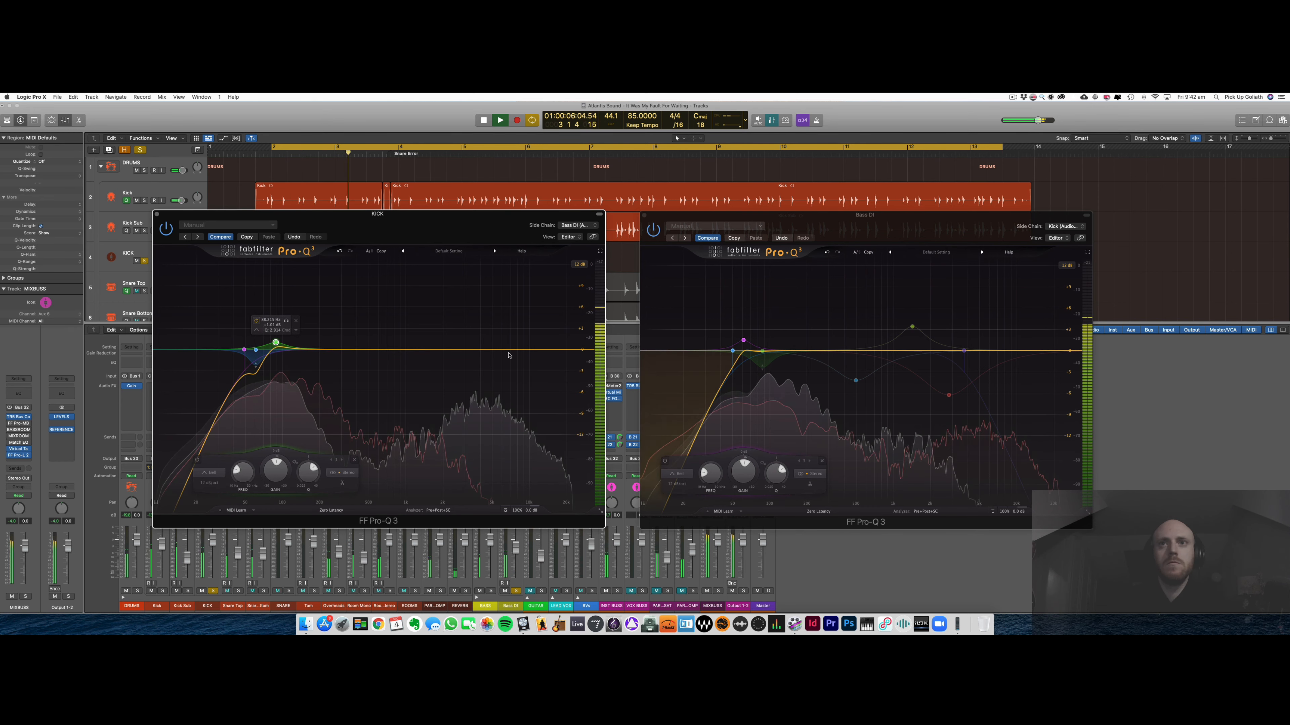
- Re-enable the green dynamic low-end cut in the Bass DI Pro-Q 3 and replay the kick and bass to hear it
click(763, 352)
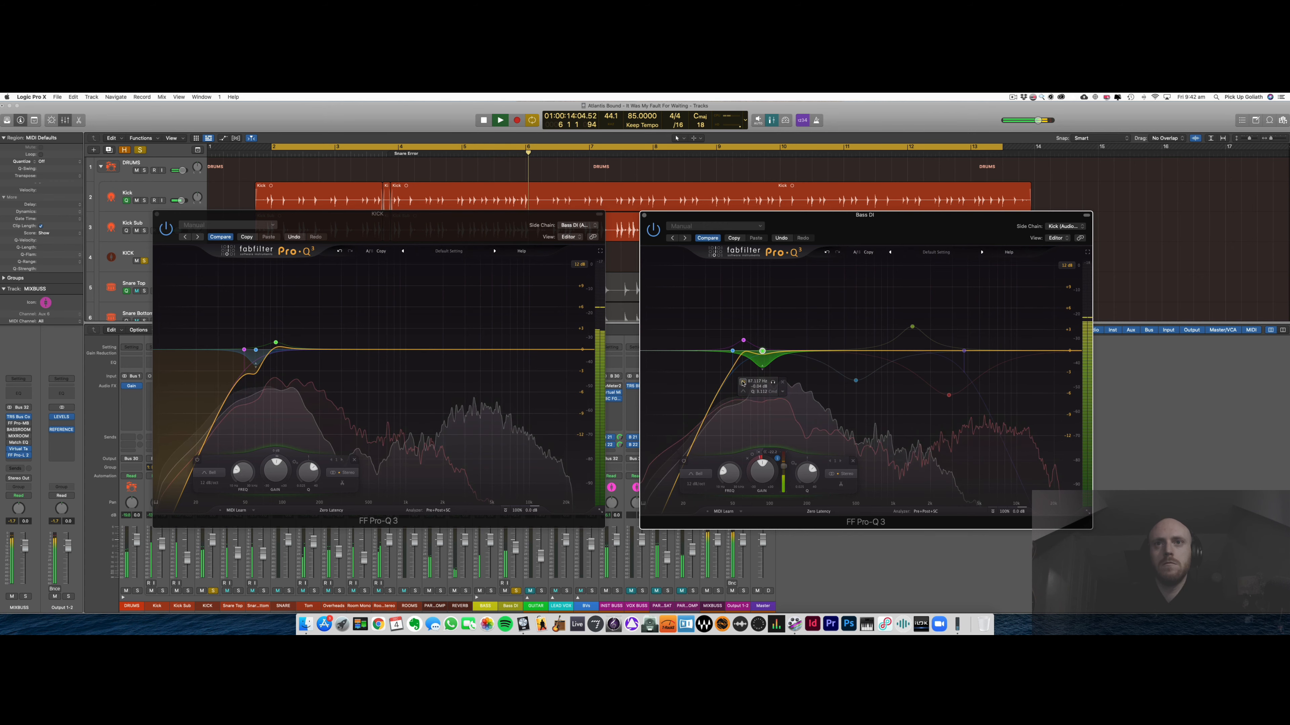
key(space)
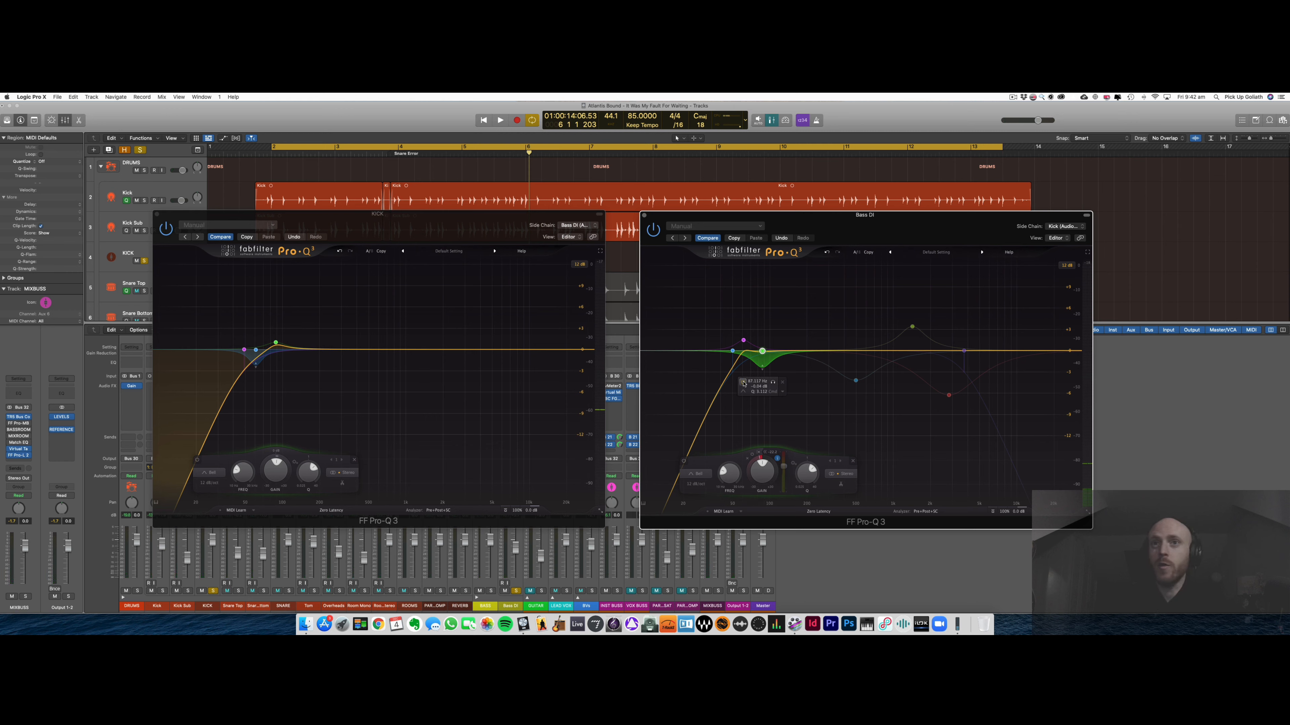
key(space)
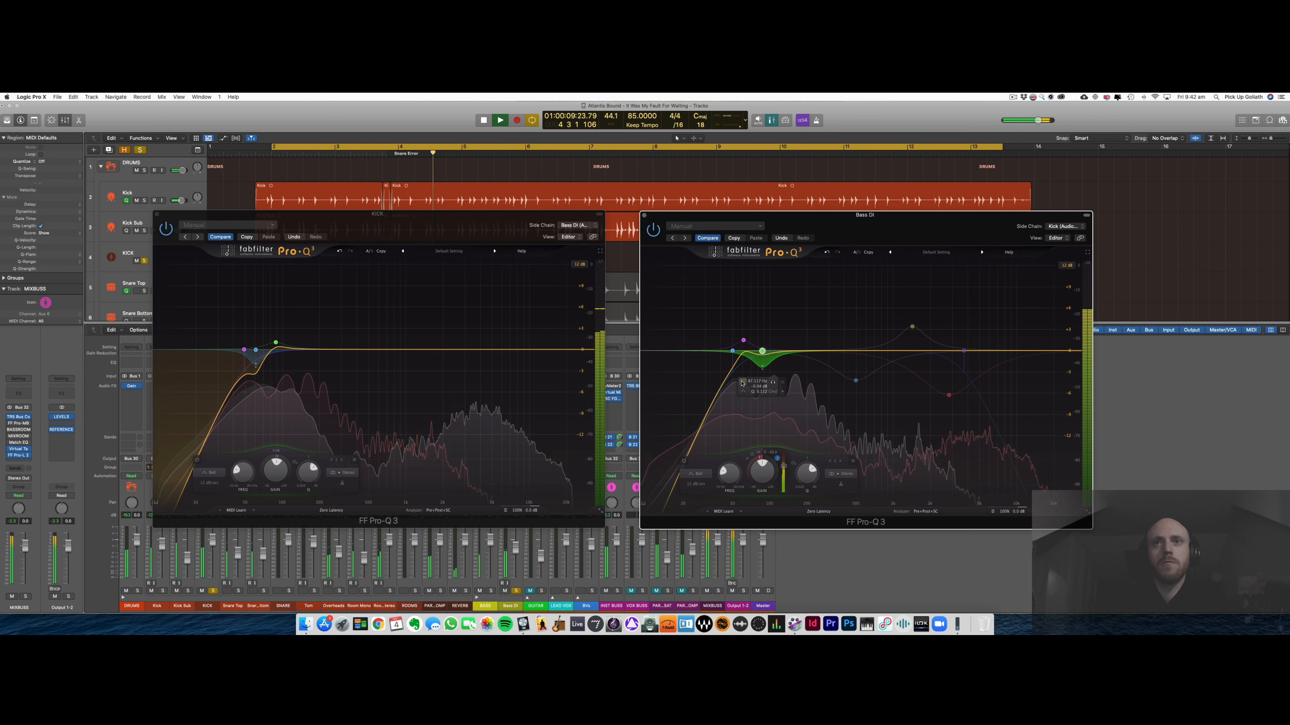
key(space)
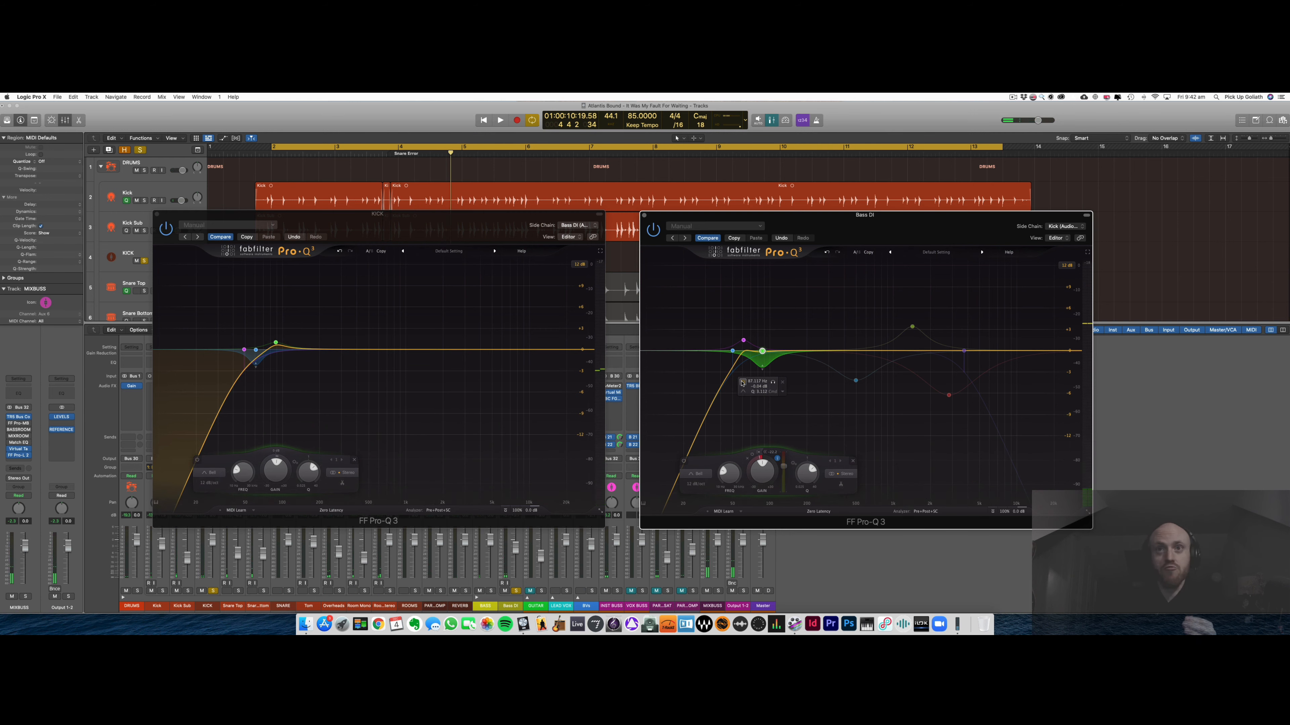
- Compare playback with the Bass DI Pro-Q 3's green dynamic cut bypassed and enabled, leaving it on, then stop
key(space)
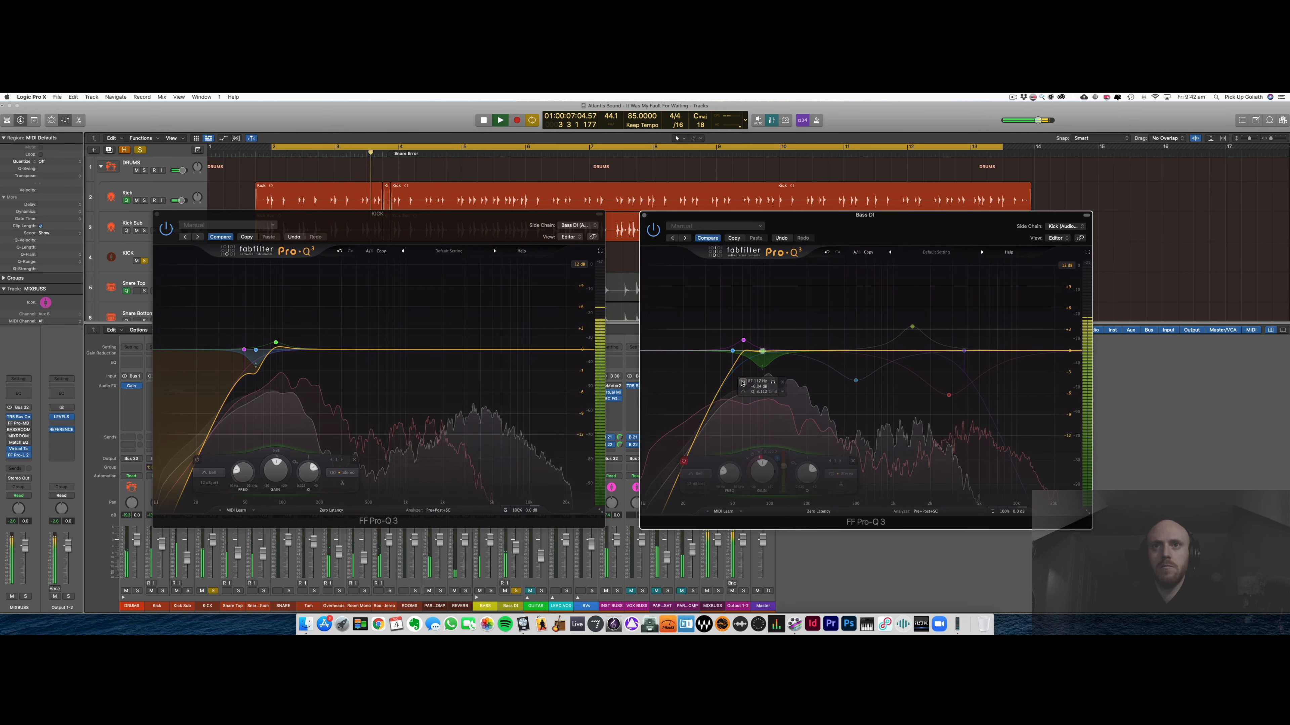
click(742, 383)
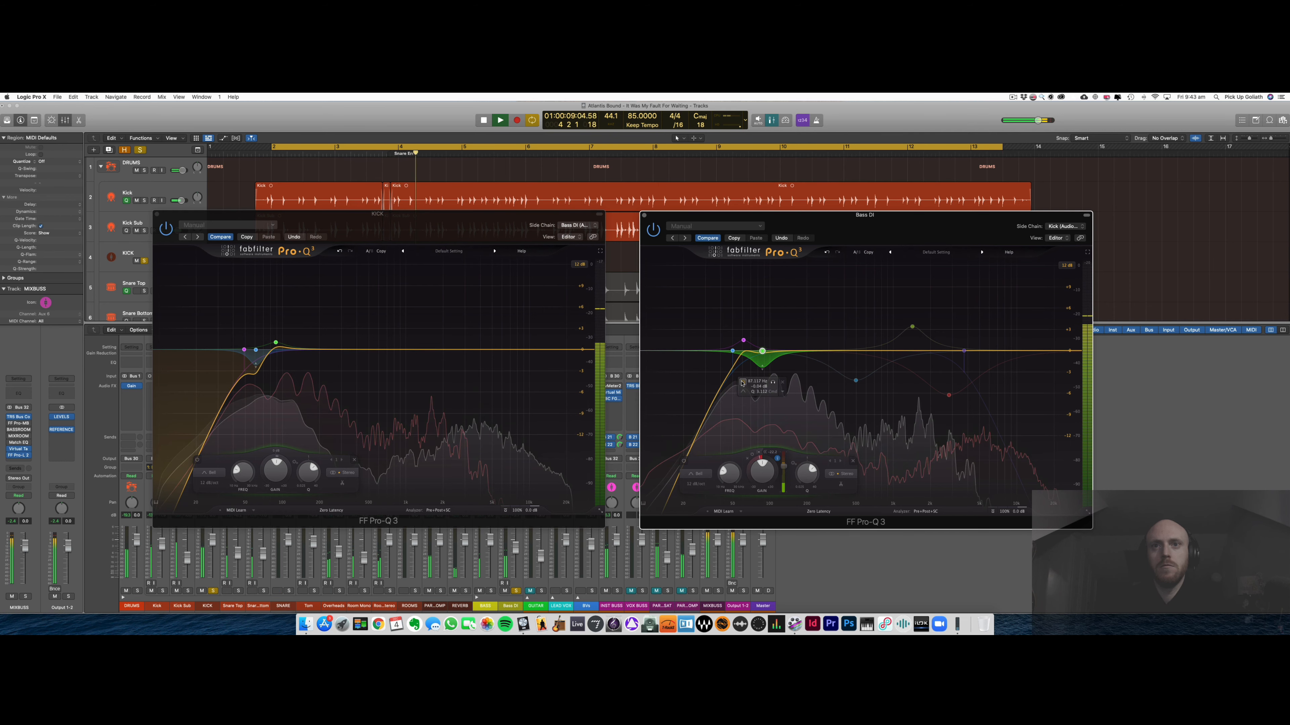
key(space)
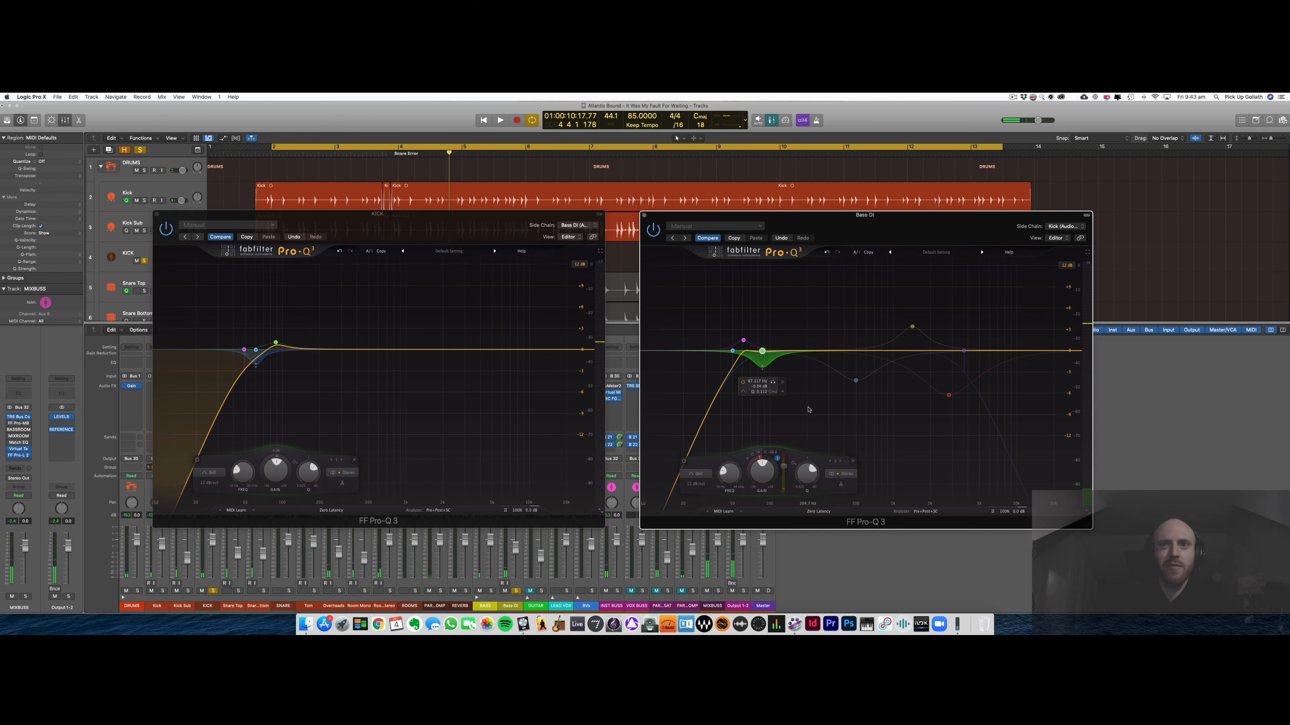
- Re-enable the midrange cut in the Bass DI Pro-Q 3 while the kick and bass play
click(856, 381)
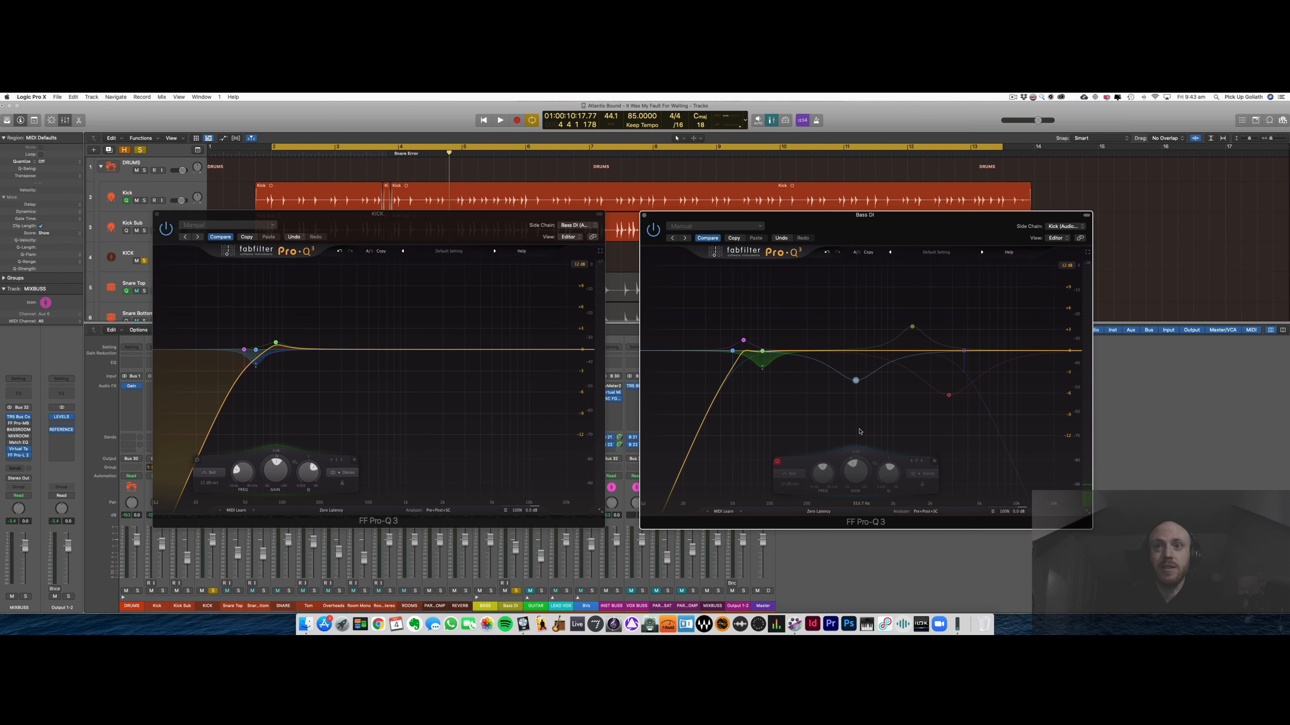
mouse_move(865, 392)
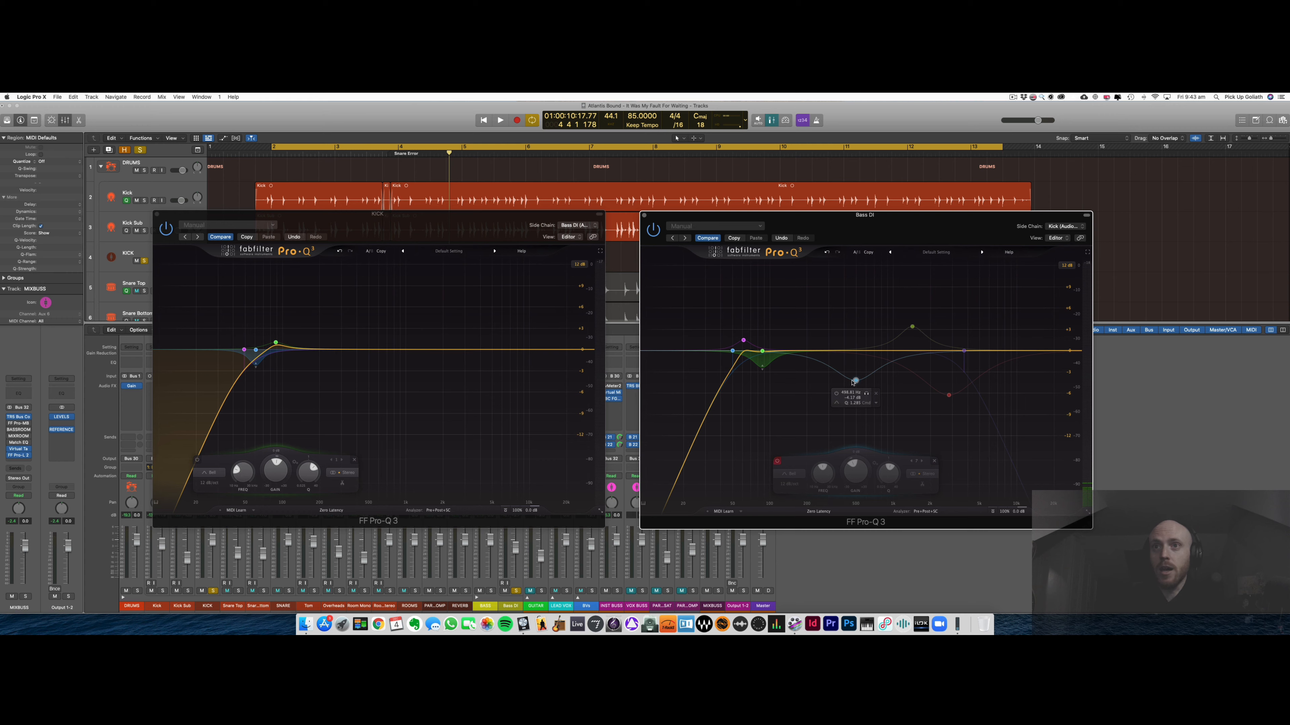
key(space)
click(841, 393)
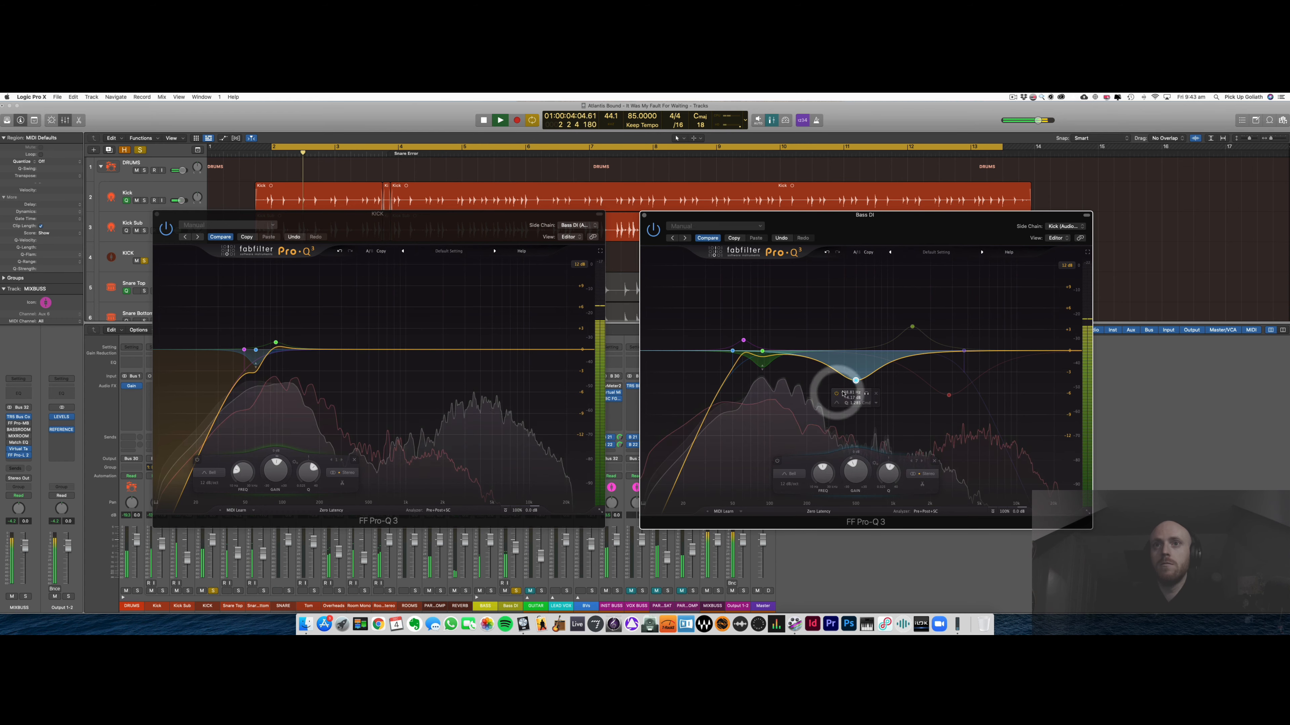
- Stop and restart playback, re-enabling the high-cut band in the Bass DI Pro-Q 3
mouse_move(950, 395)
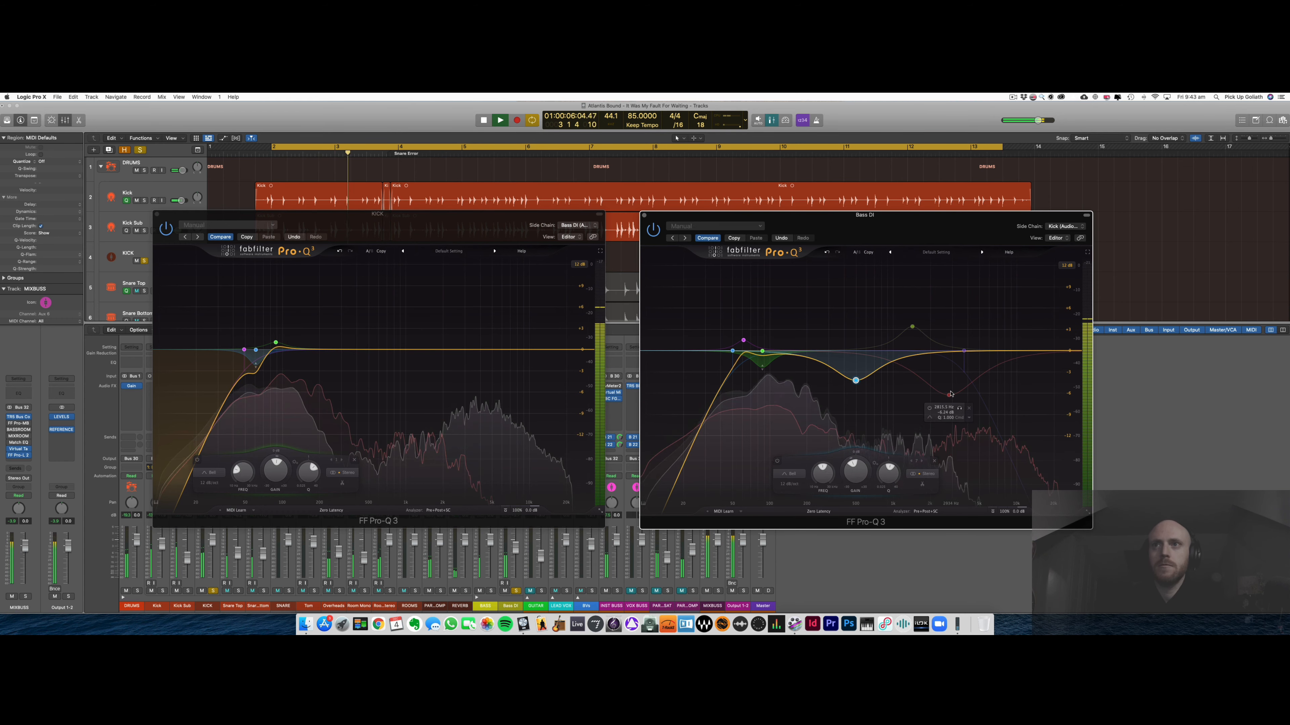
key(space)
click(964, 351)
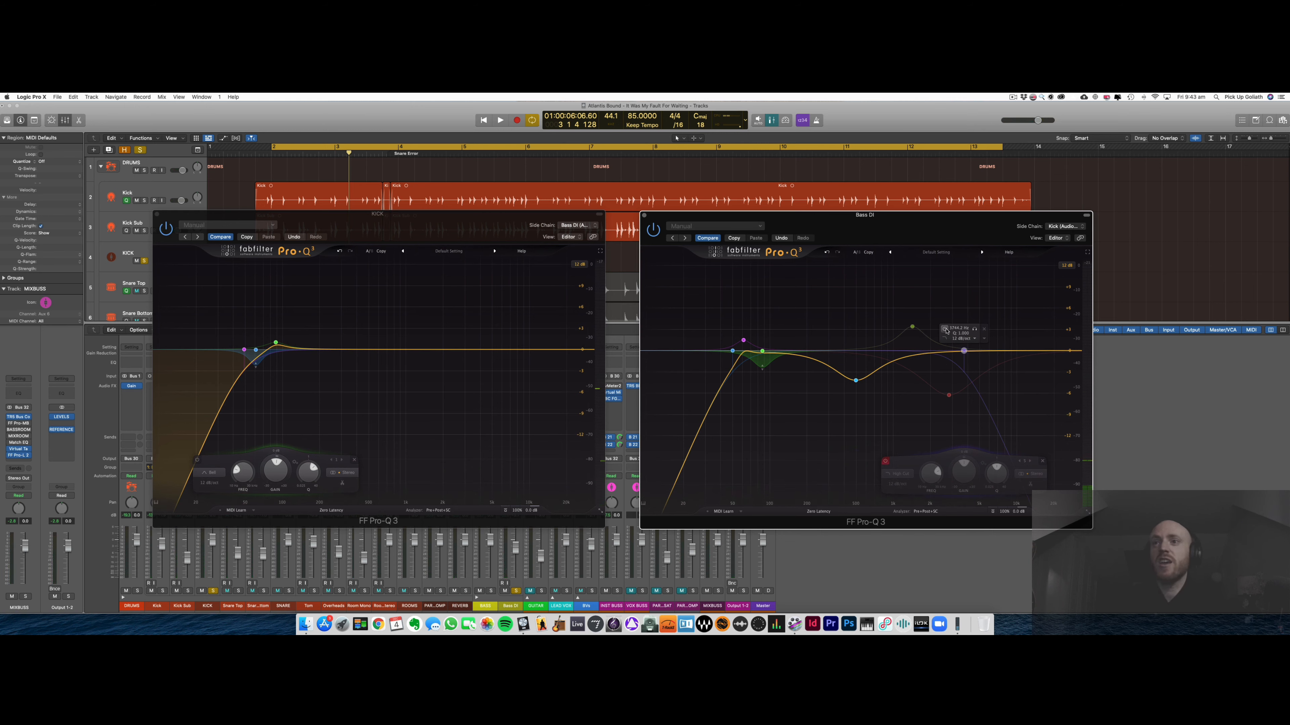
key(space)
click(945, 329)
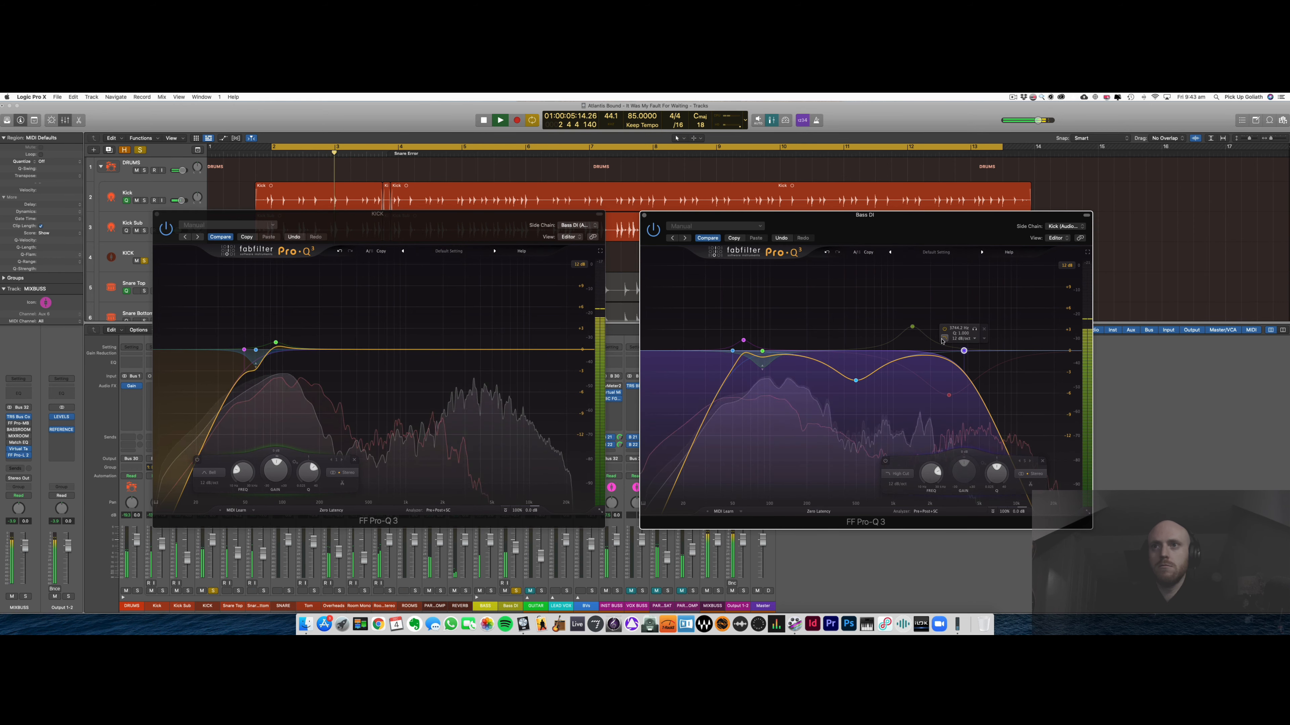
- Re-enable the red upper-mid cut and the yellow boost below it in the Bass DI Pro-Q 3, auditioning each during playback
click(949, 395)
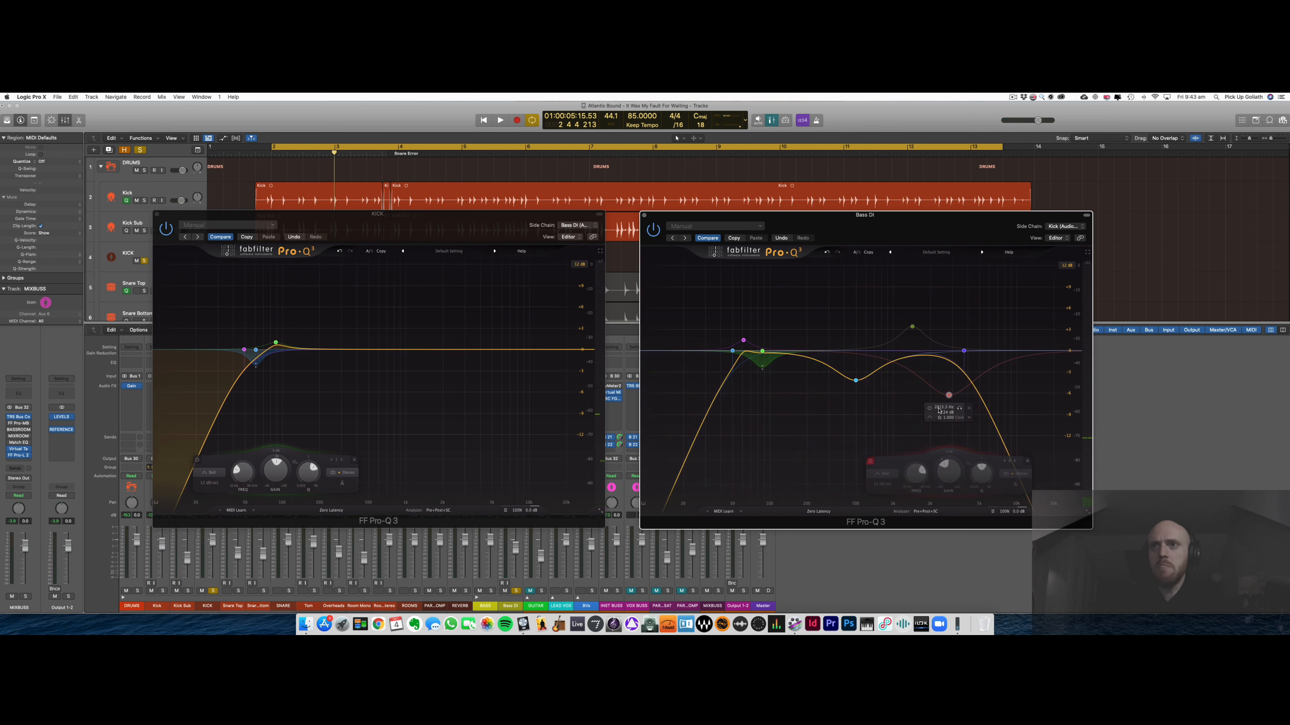
key(space)
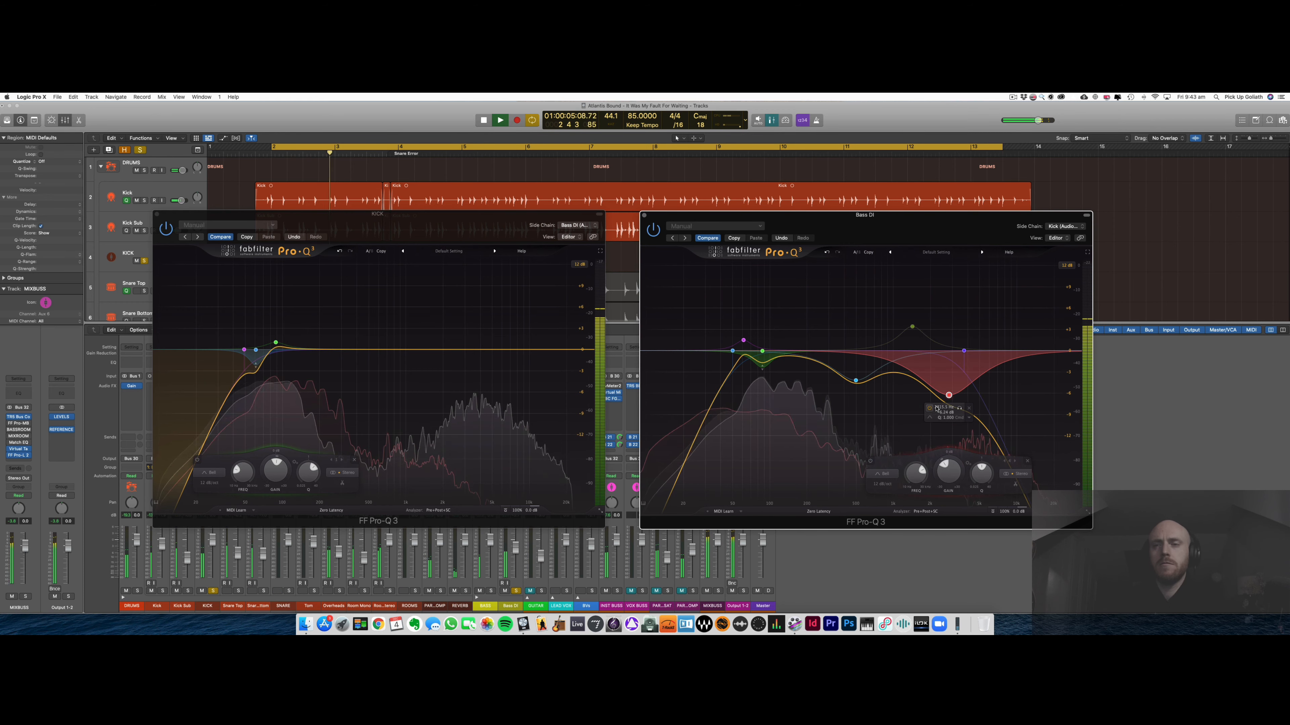
click(912, 328)
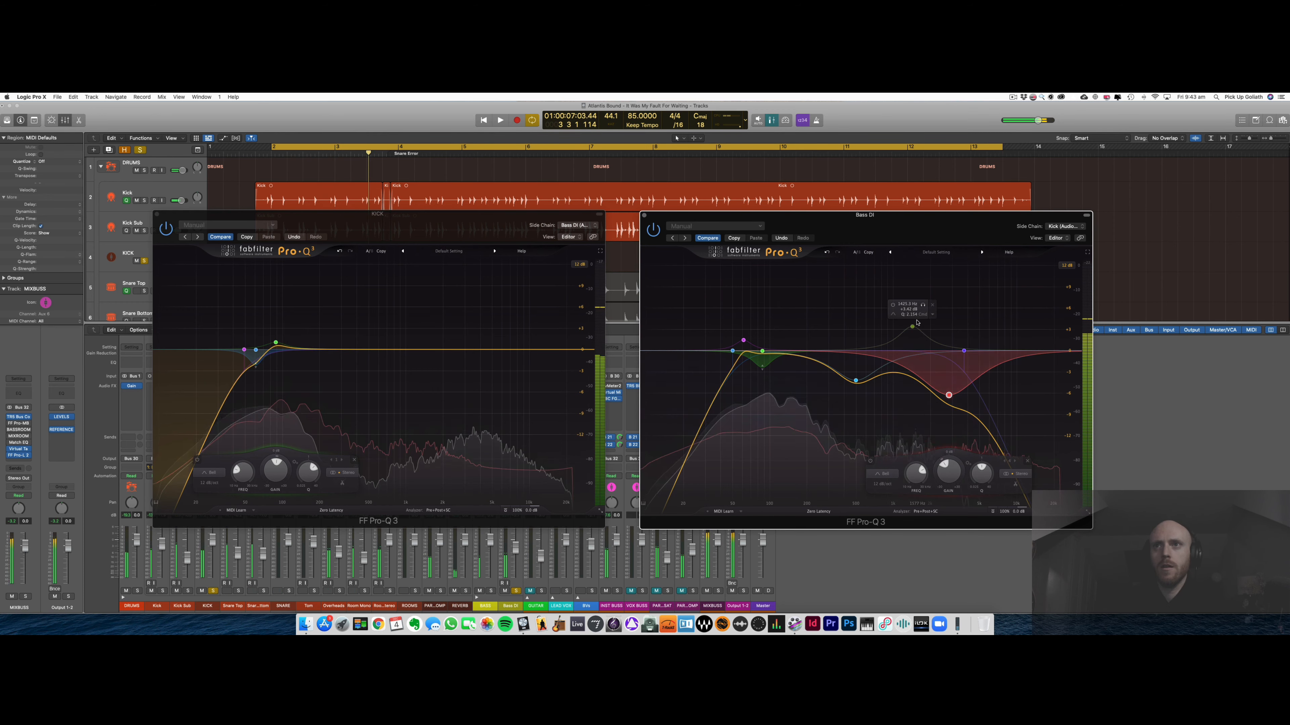
key(space)
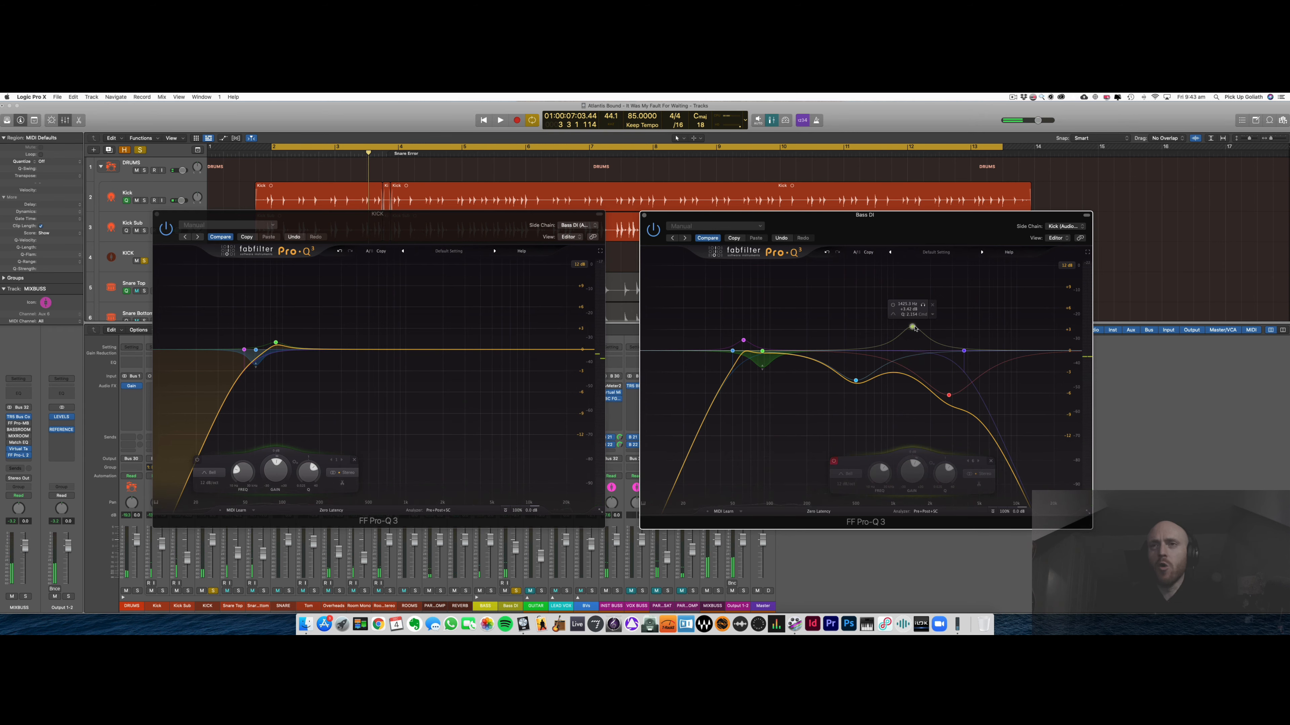
key(space)
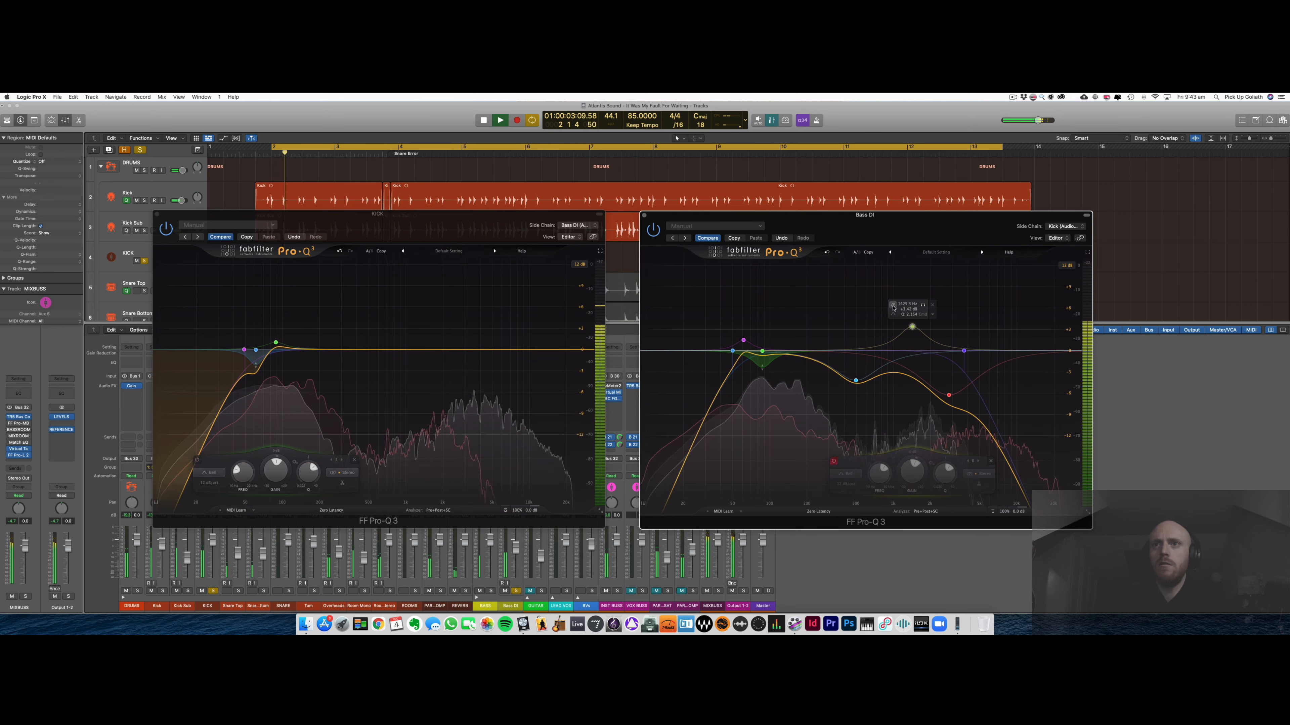
click(893, 305)
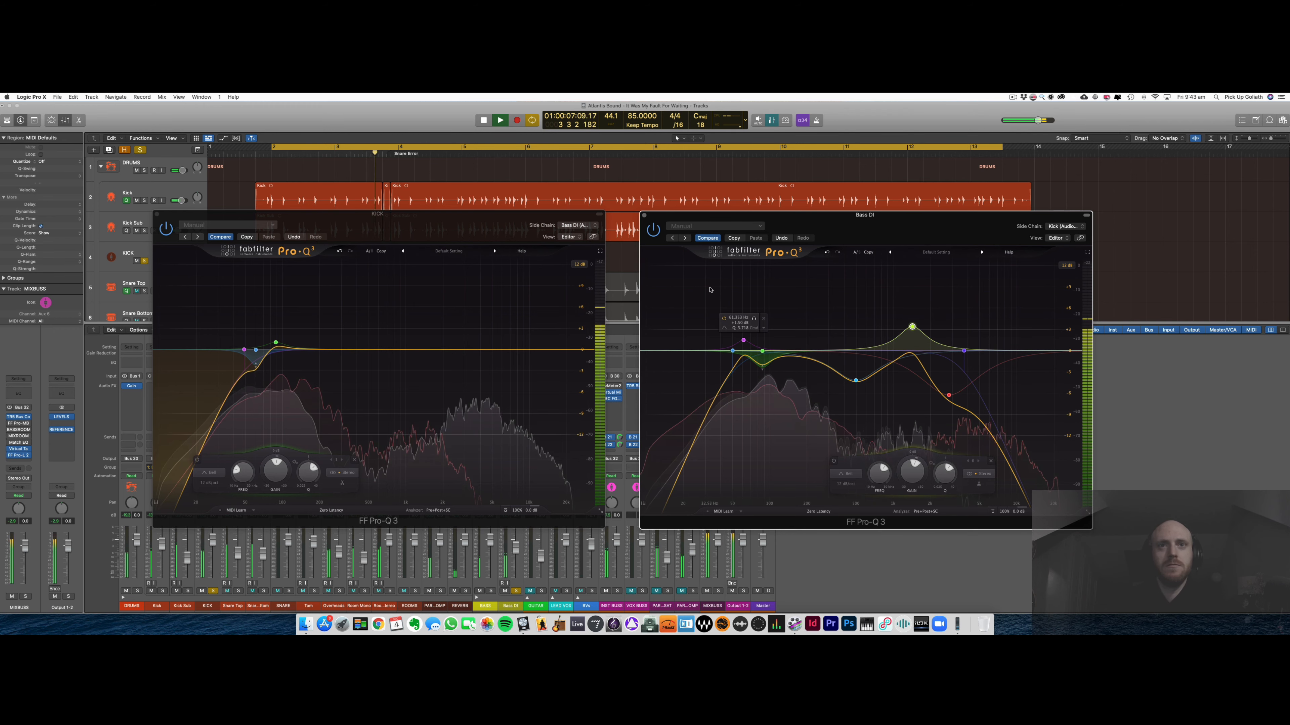
- Solo the DRUMS channel with the kick and bass, and close the Bass DI and KICK Pro-Q 3 windows during playback
click(137, 591)
click(644, 216)
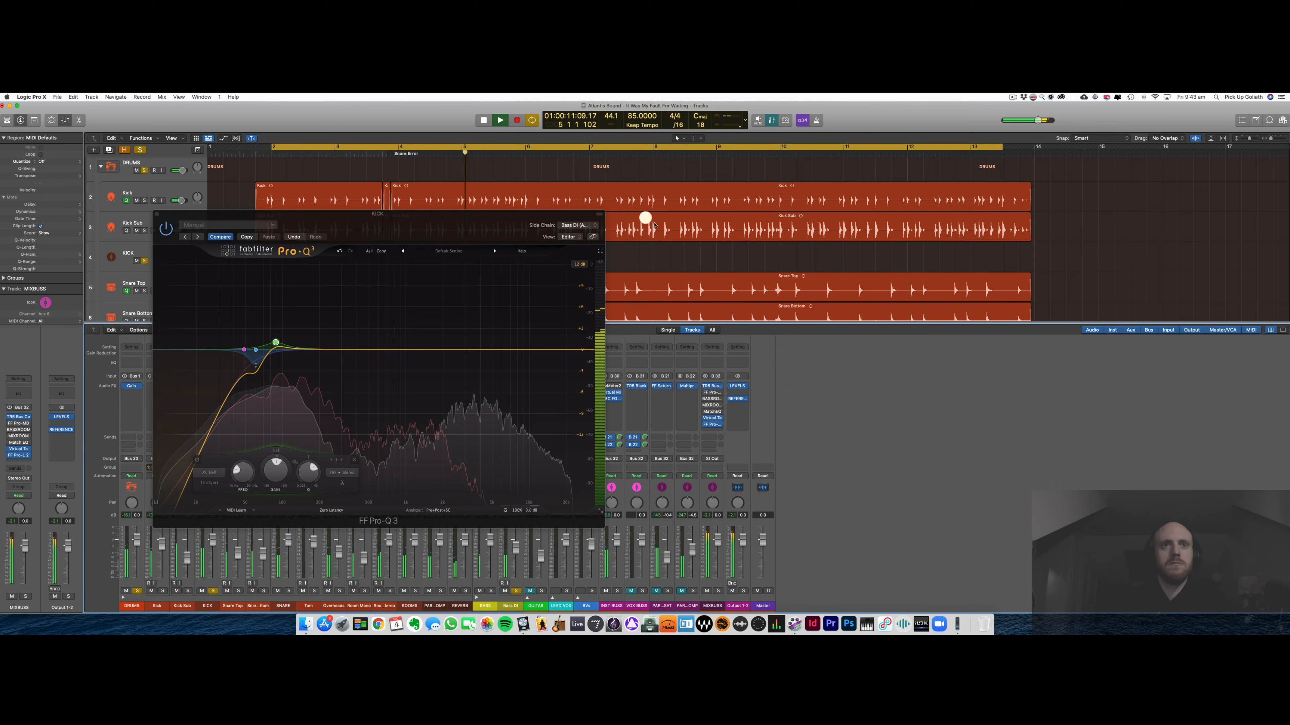
click(156, 215)
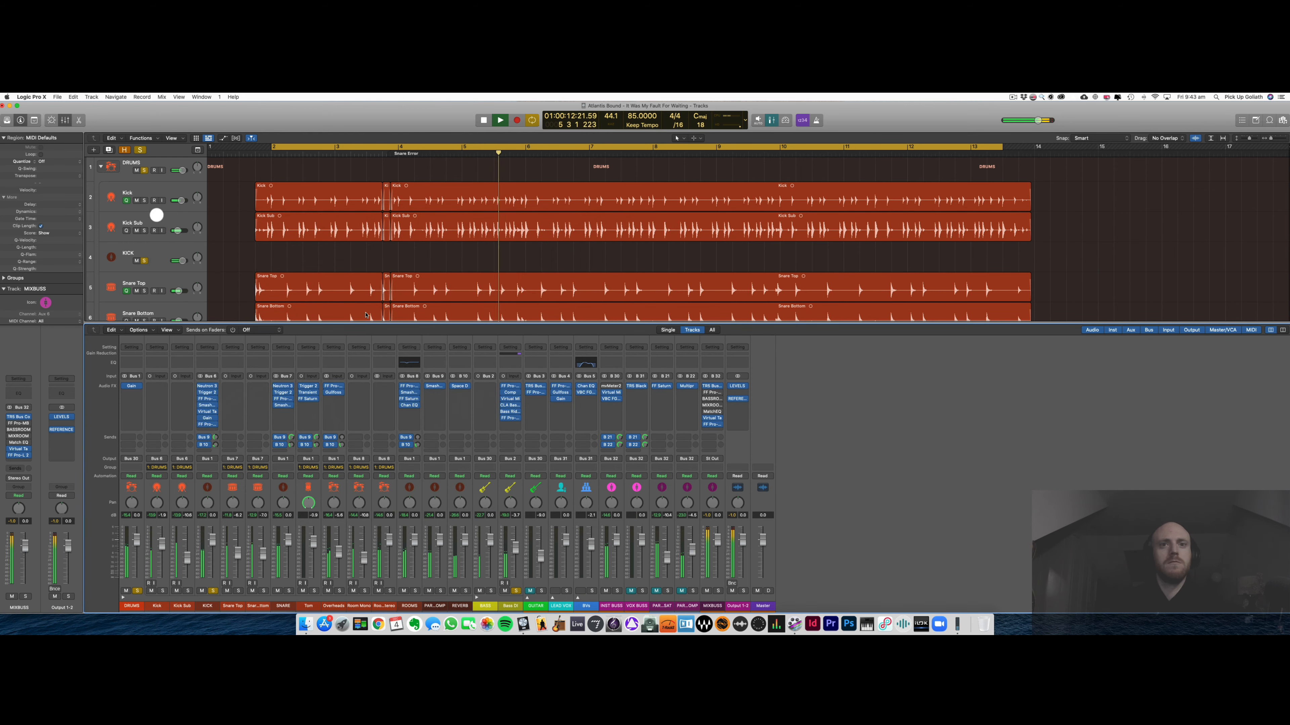
- Stop playback and unsolo the DRUMS channel
click(957, 411)
key(space)
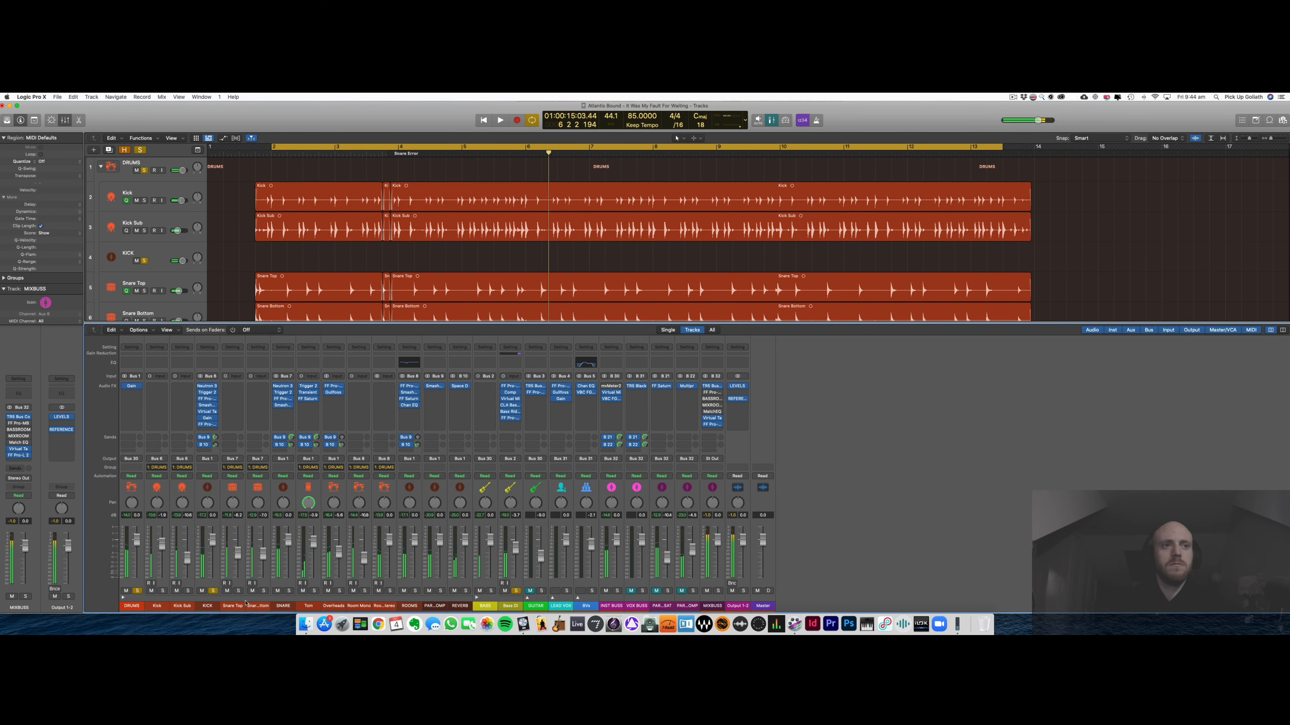
click(137, 591)
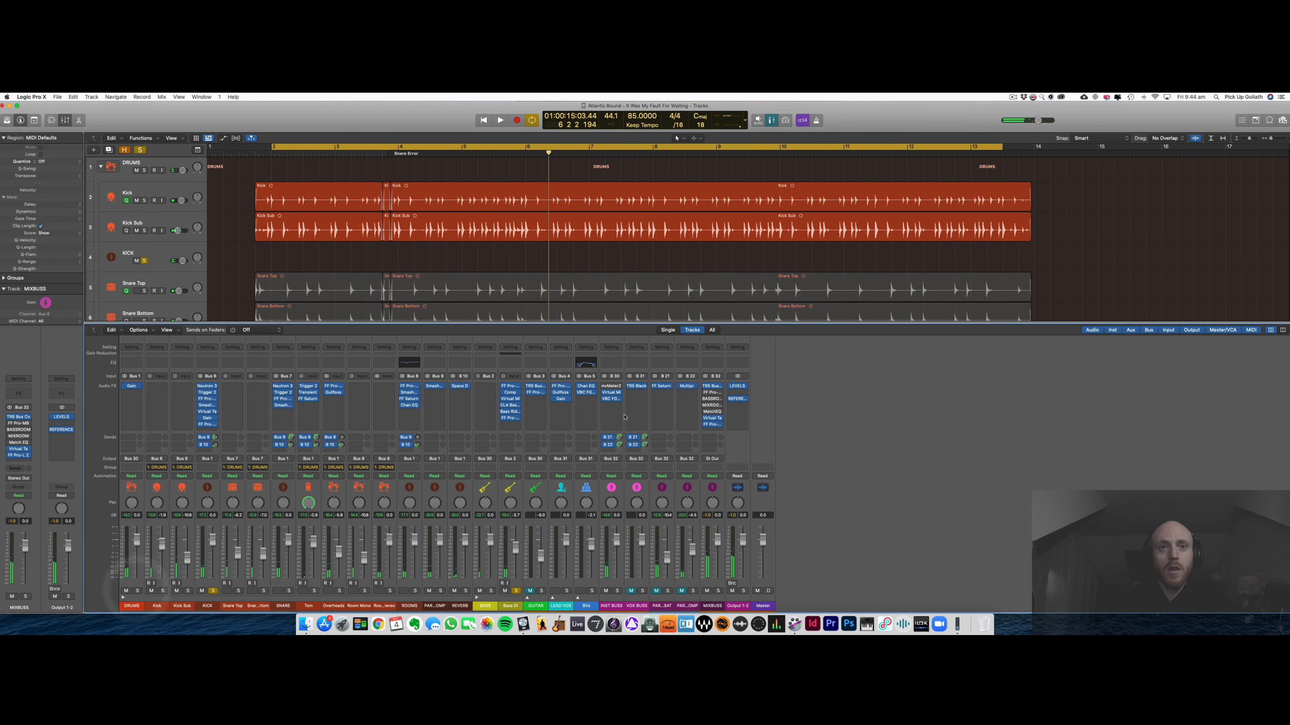
- Check the kick on the INST BUSS mvMeter2 with Bass DI unsoloed, add the BASS channel's solo during playback, and close the meter
click(611, 387)
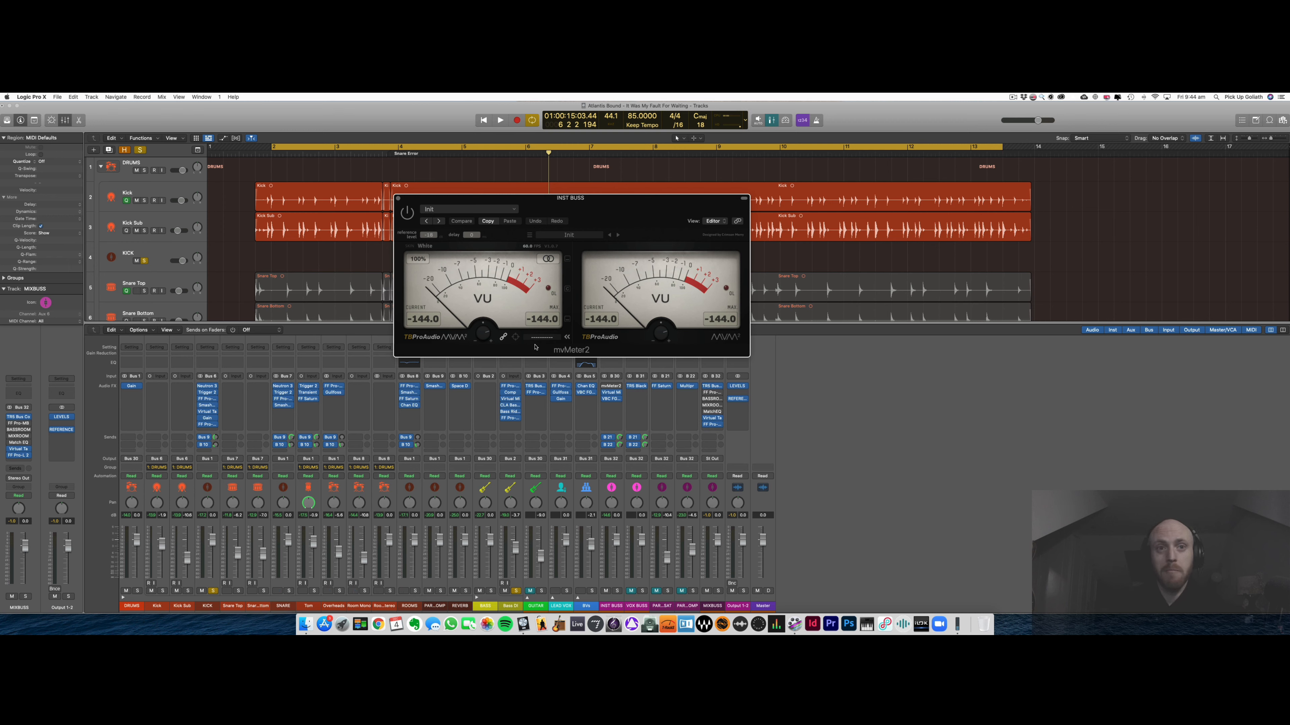
click(515, 591)
key(space)
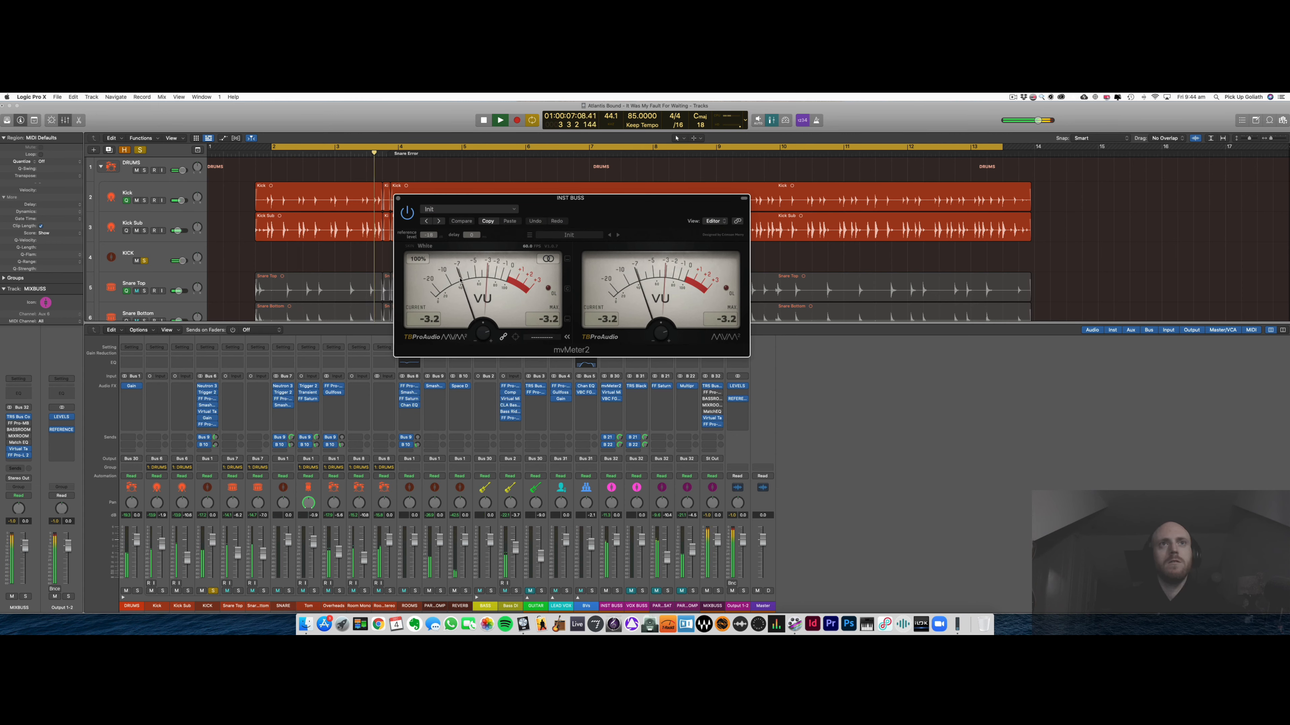
click(492, 590)
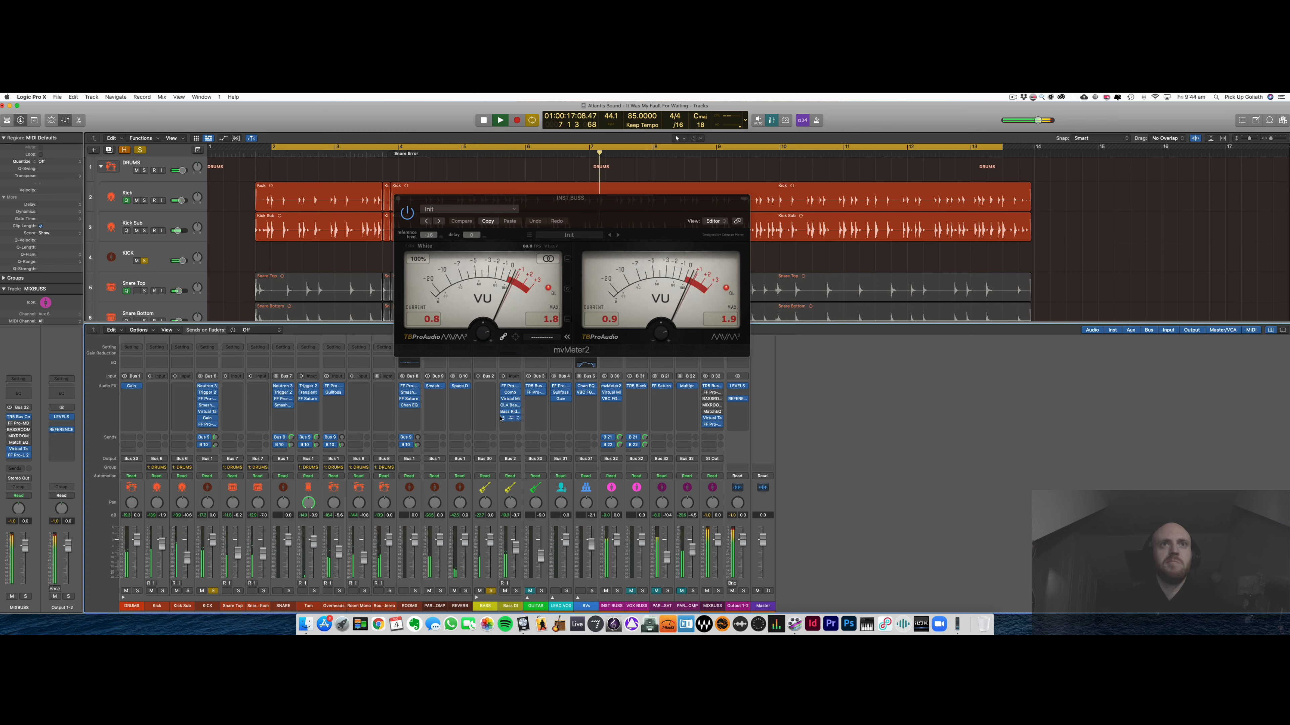
key(space)
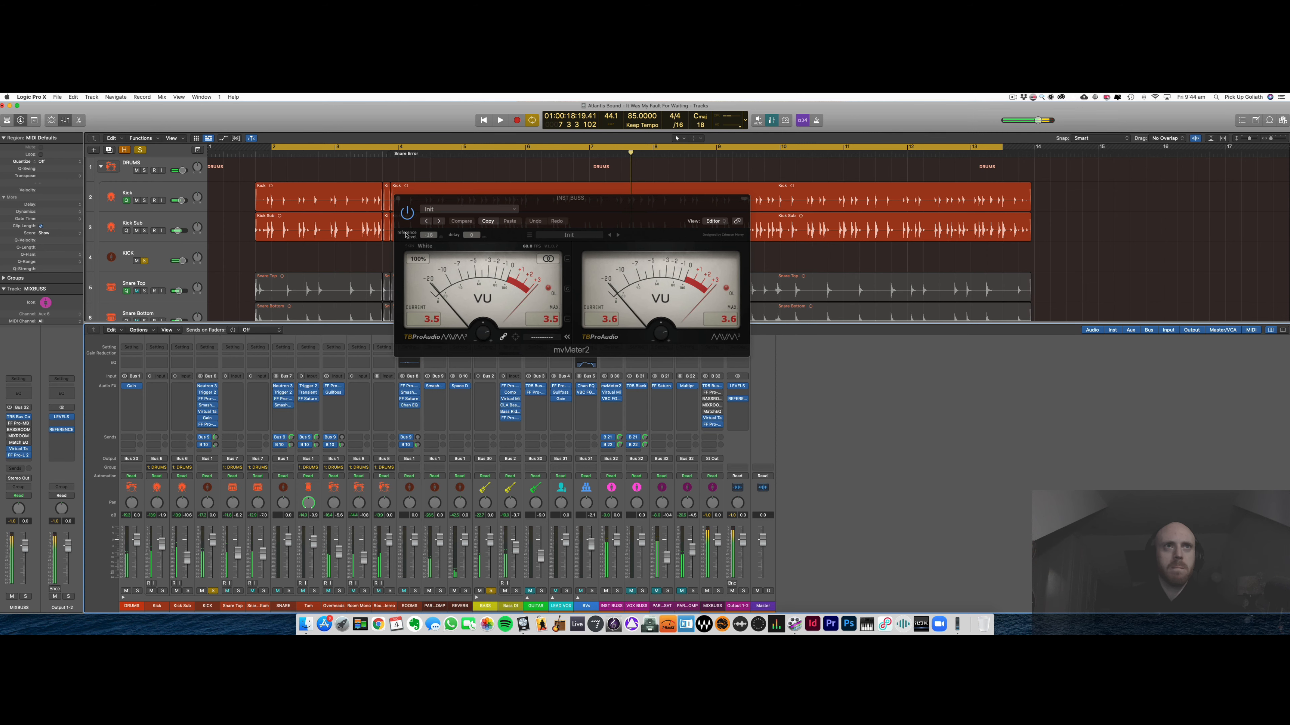
click(405, 212)
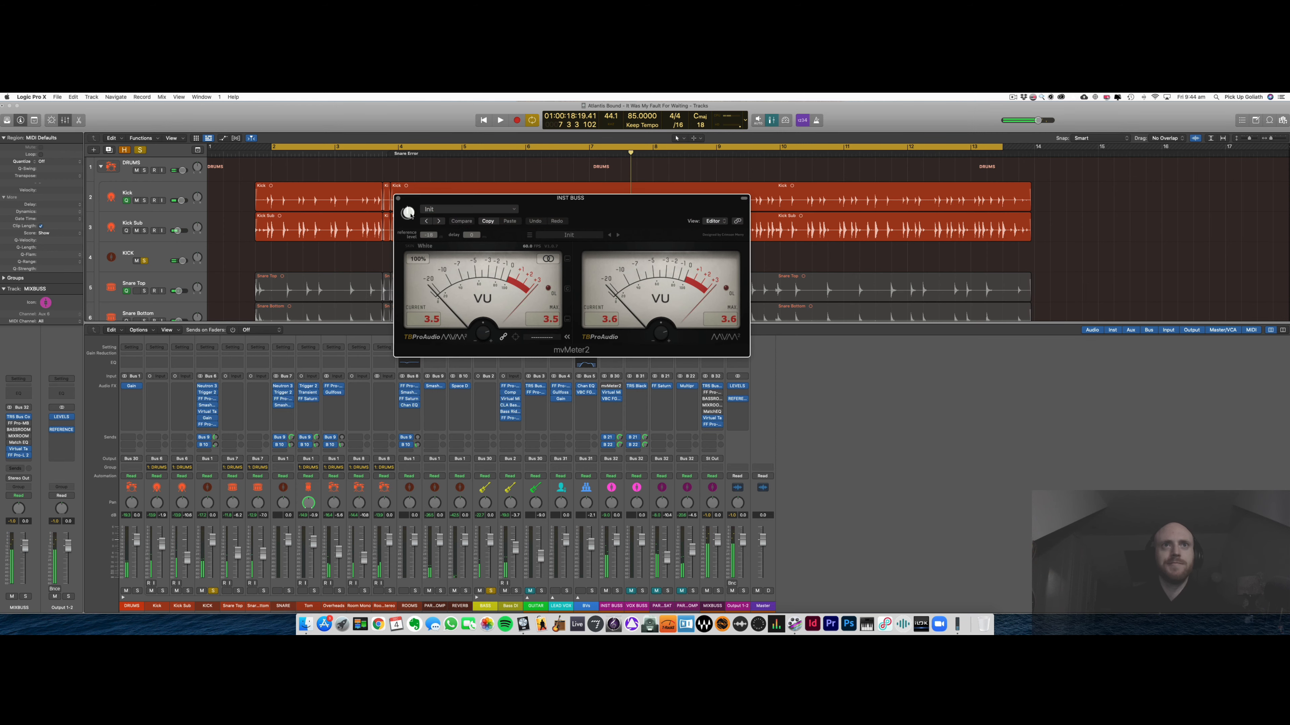
click(398, 199)
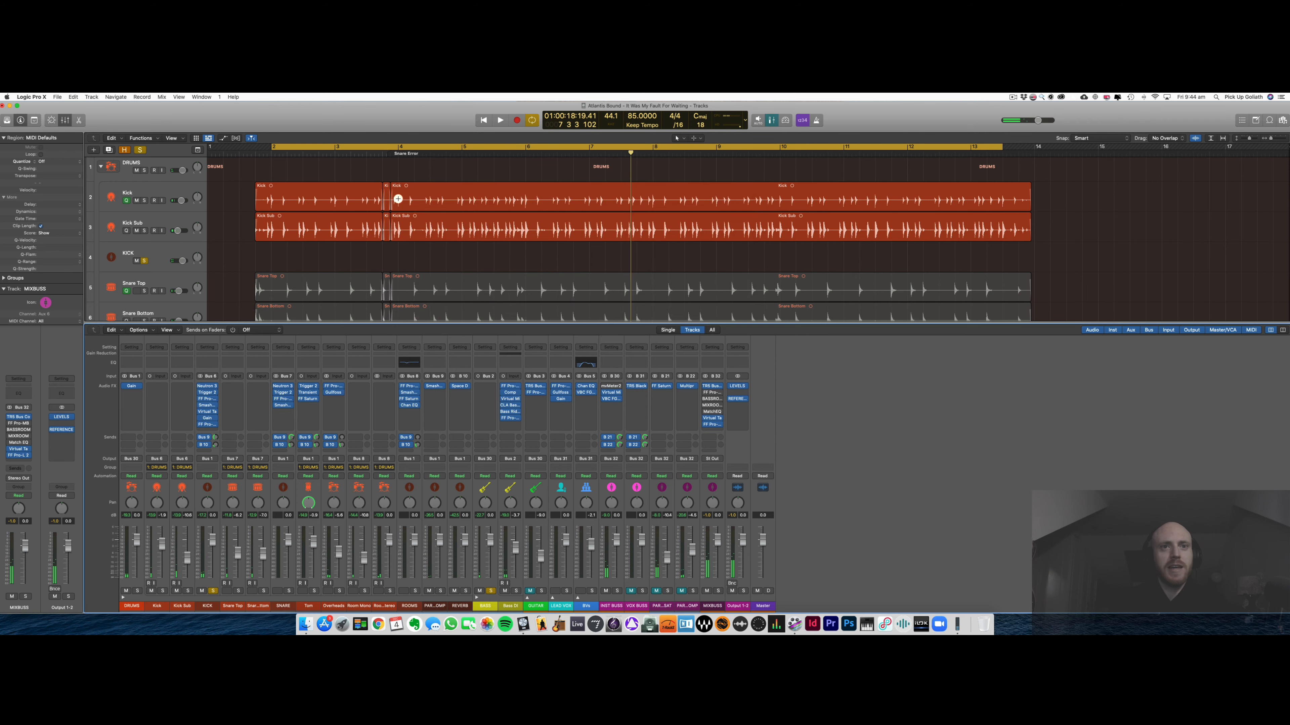
- Solo DRUMS in place of KICK and play the section, bringing in the soloed BASS channel to hear drums and bass together
click(138, 592)
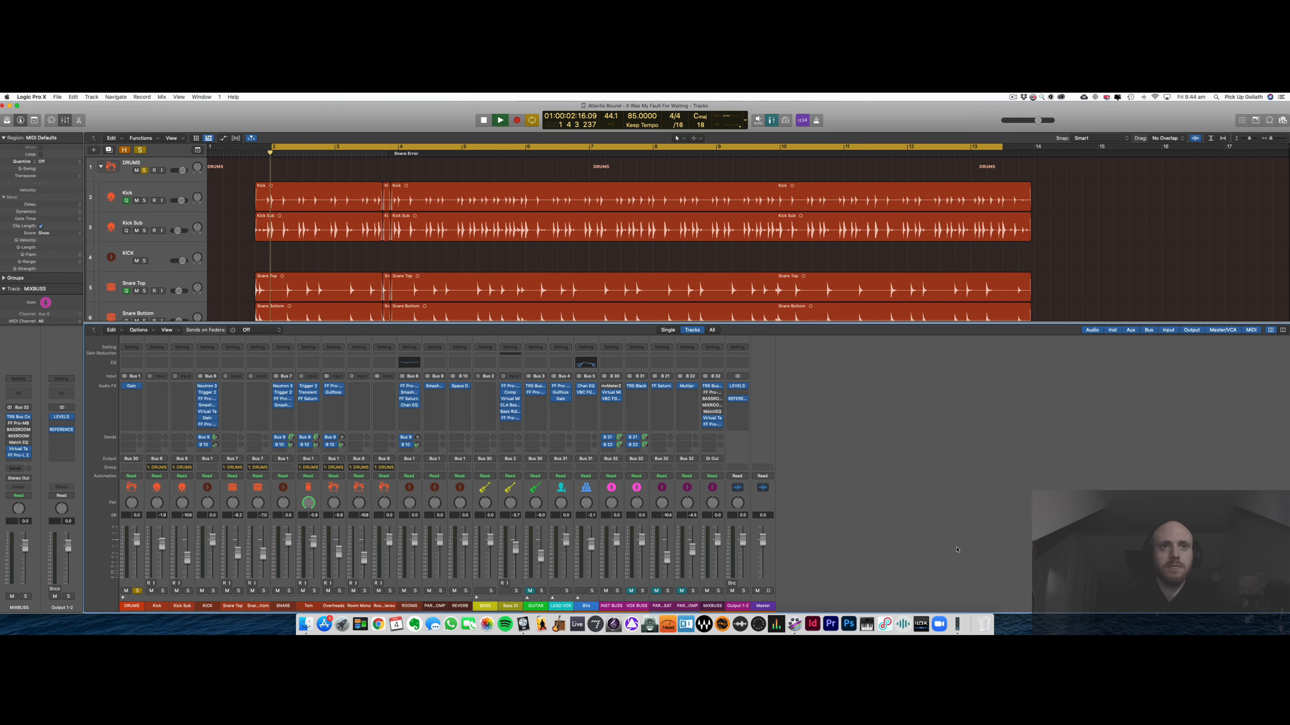
key(space)
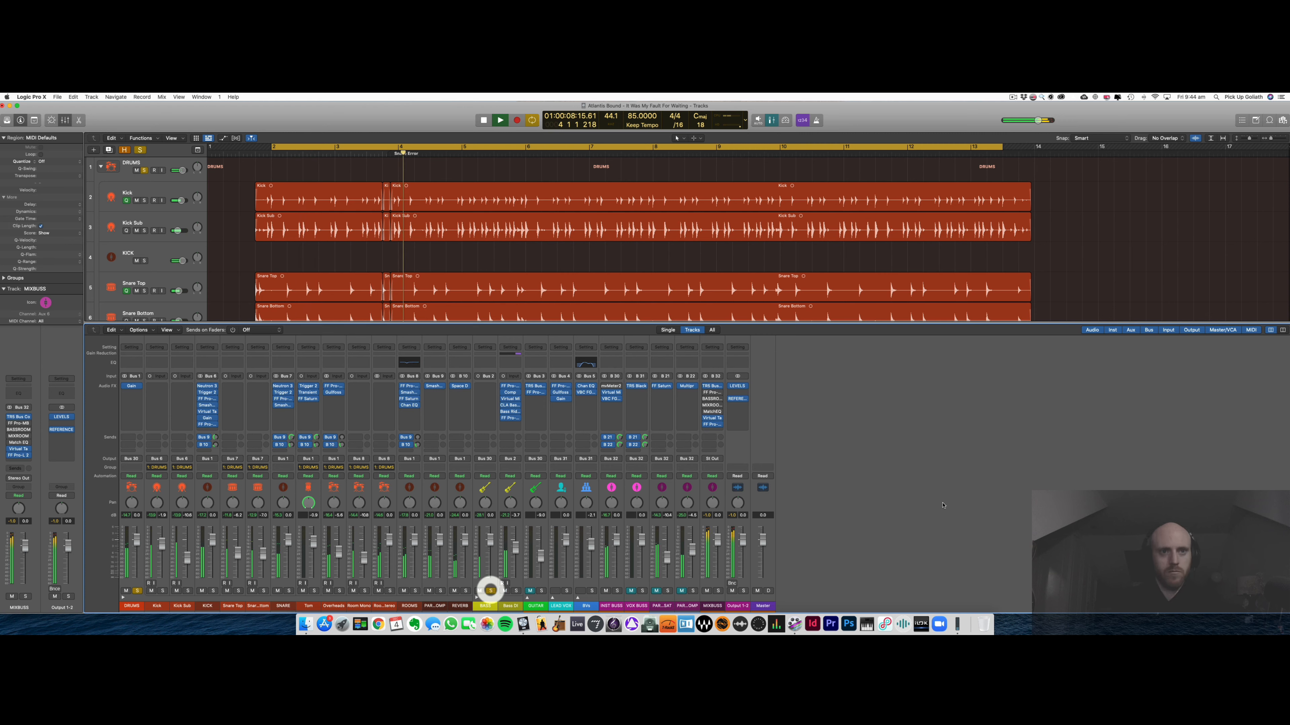
click(490, 591)
click(963, 499)
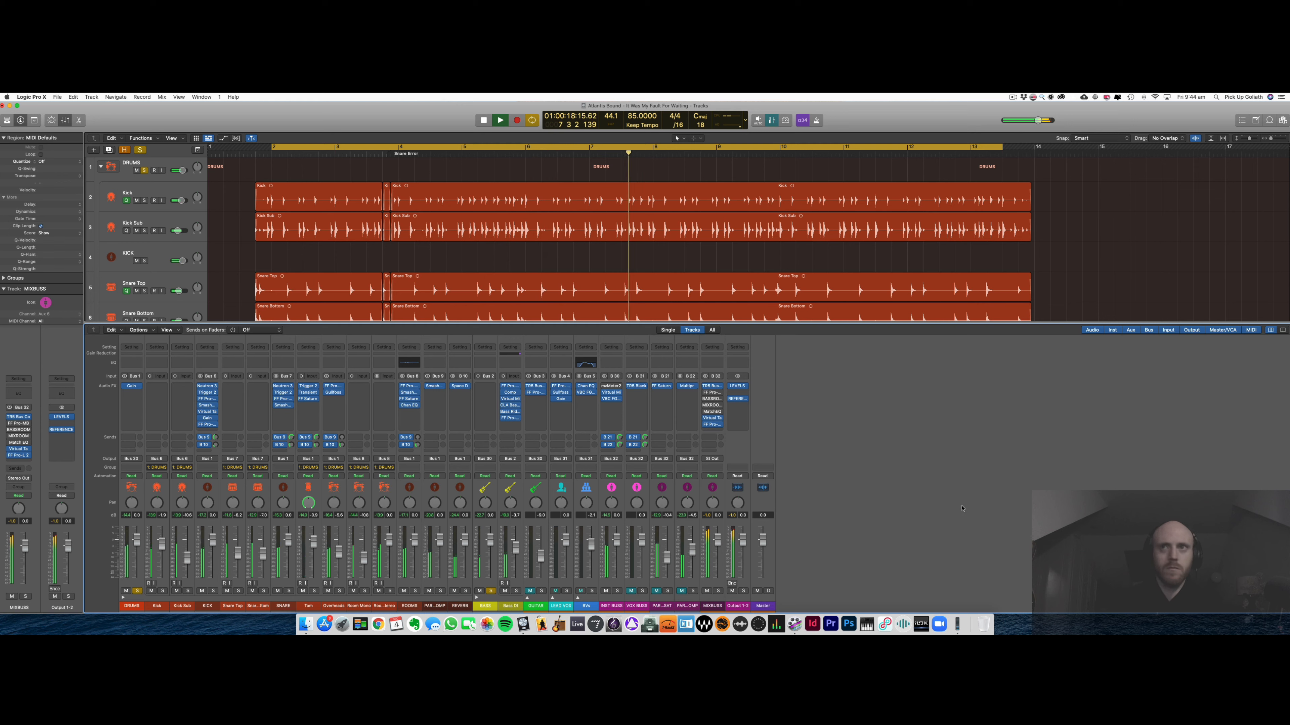
key(space)
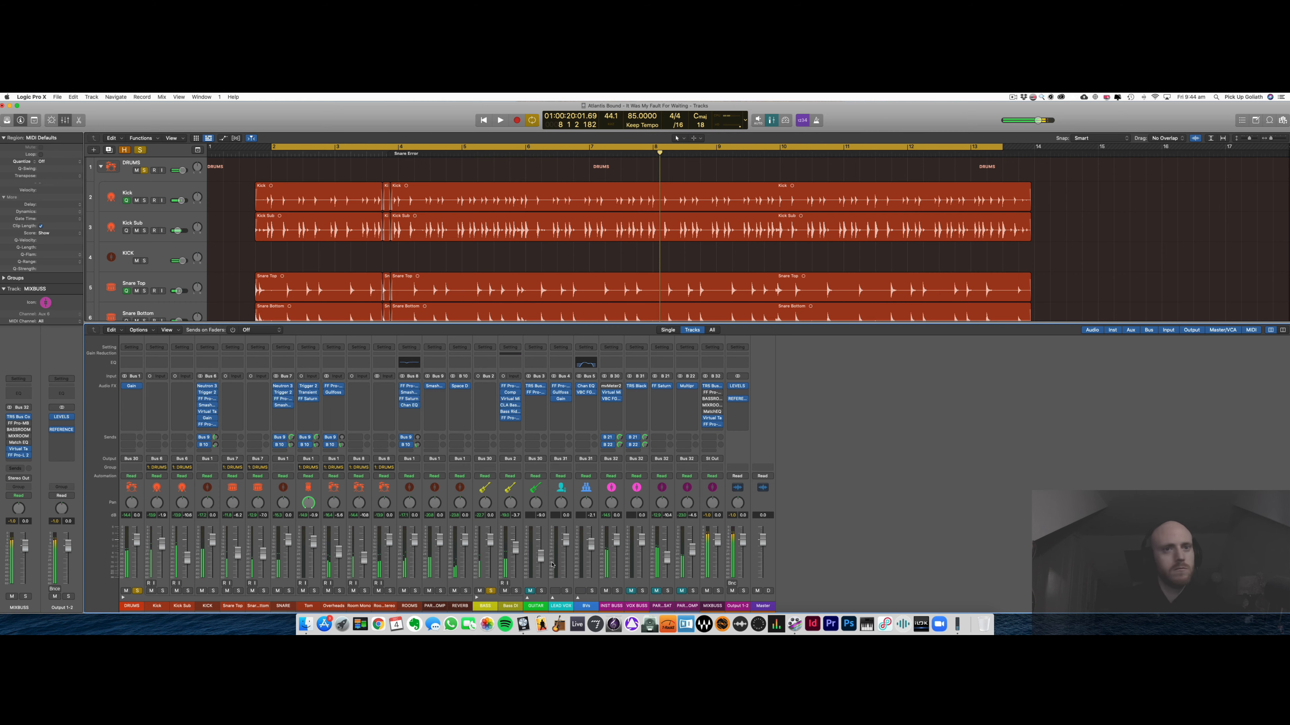
- Expand the GUITAR stack, collapse DRUMS and BASS, and select the four Rhythm channels, followed by the left and right pairs
click(527, 598)
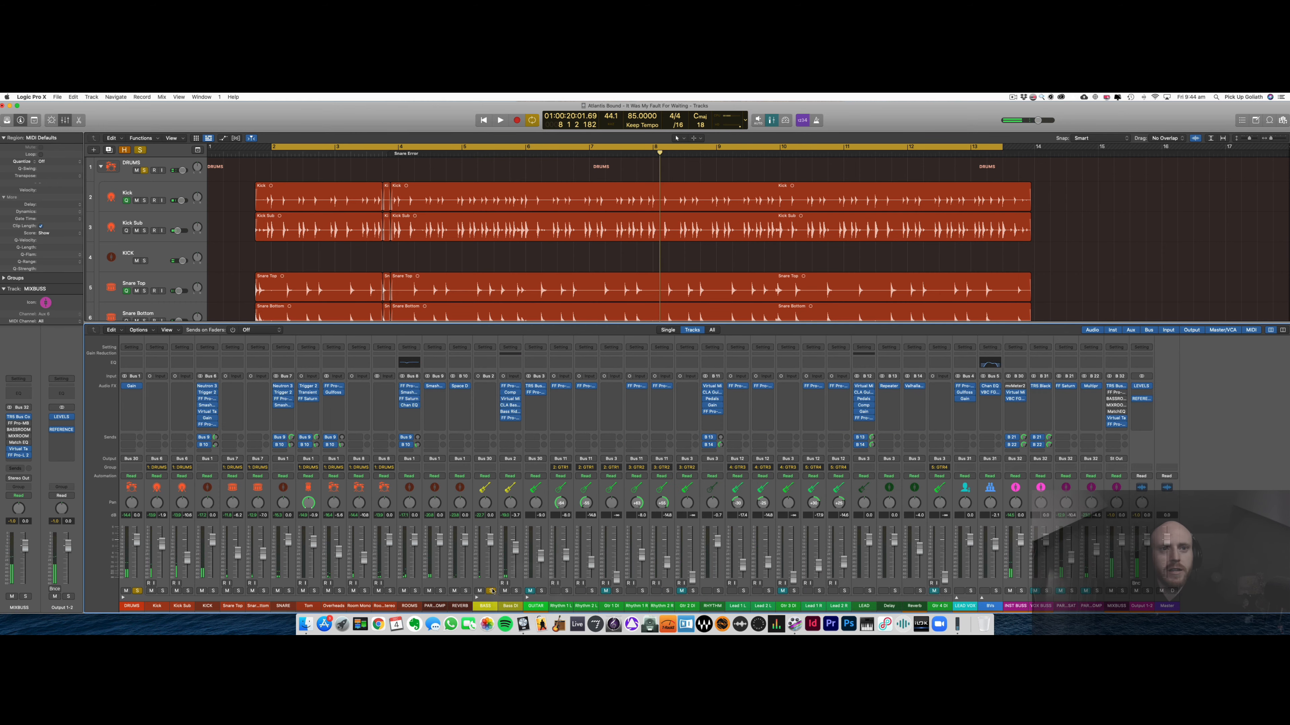
click(122, 596)
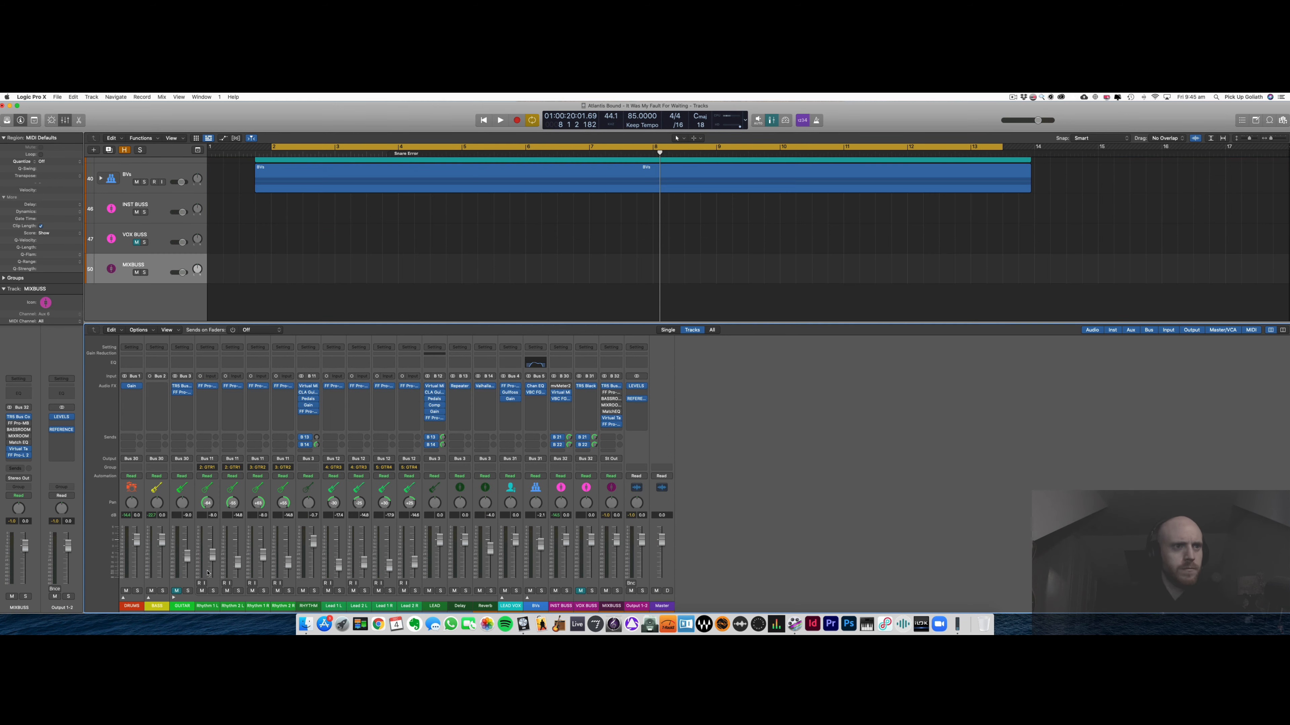
click(210, 581)
shift+click(287, 579)
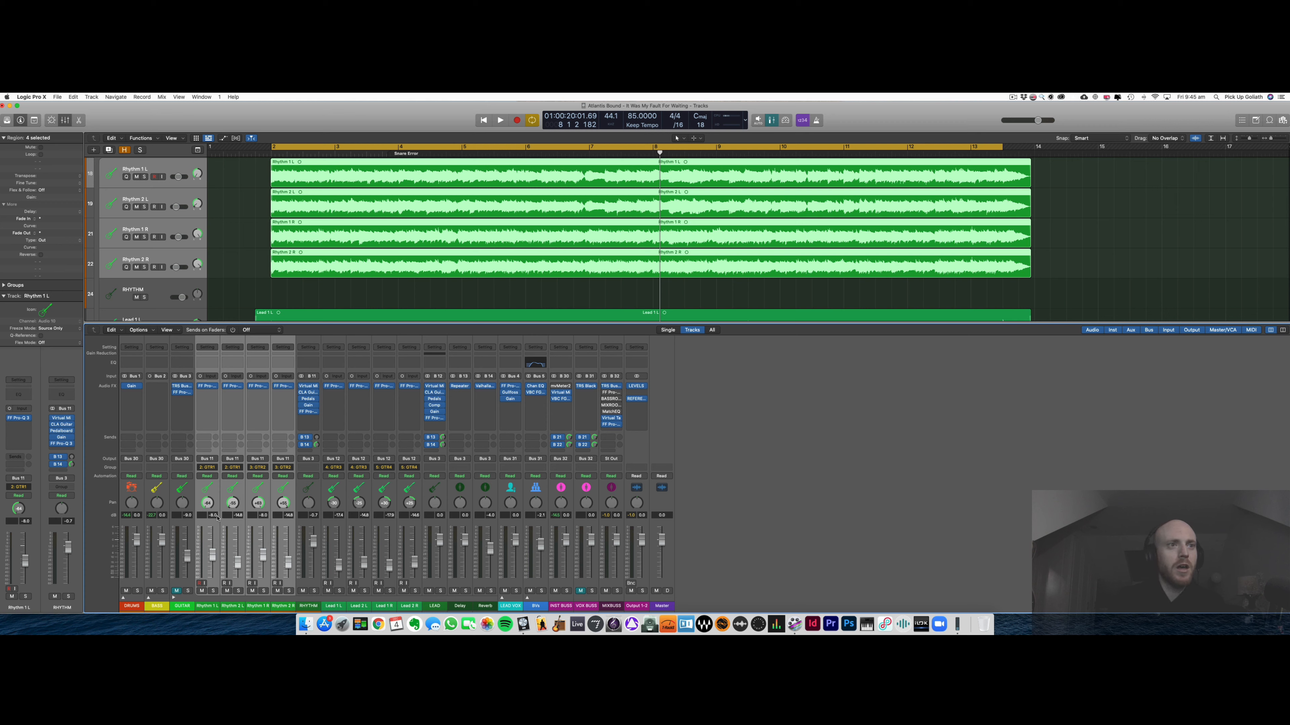
click(218, 490)
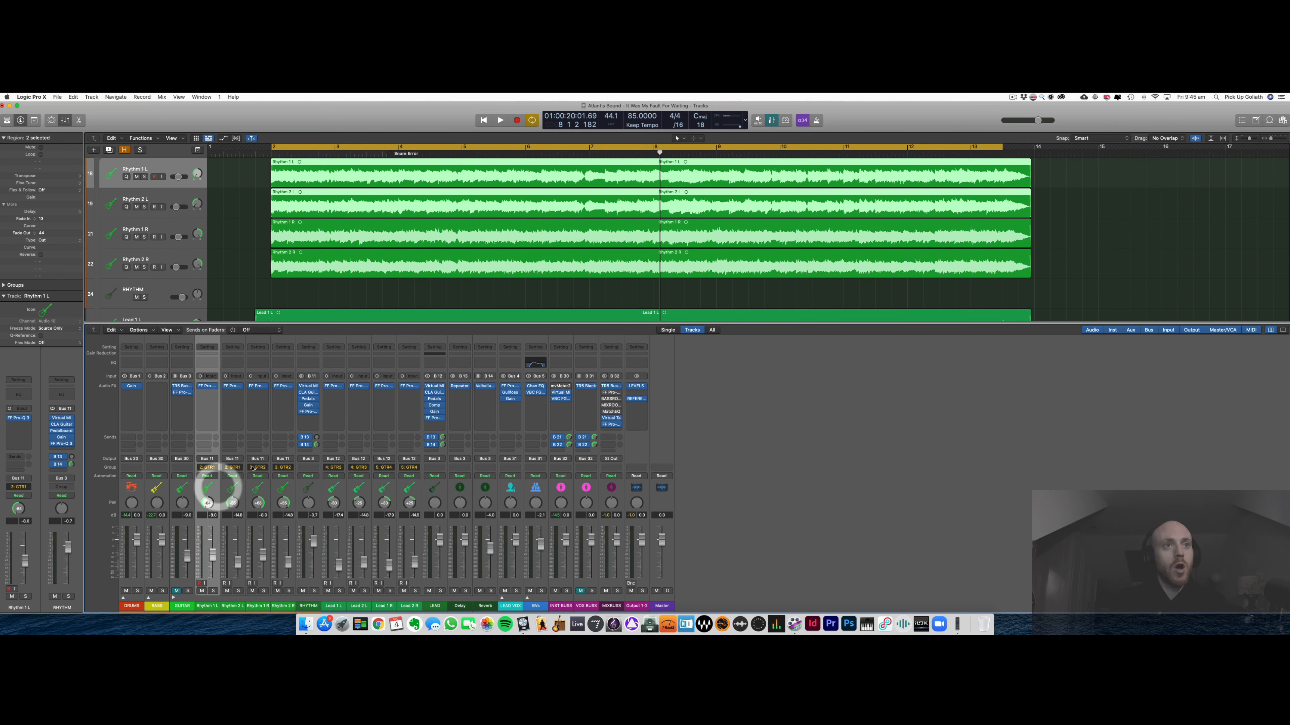
click(273, 489)
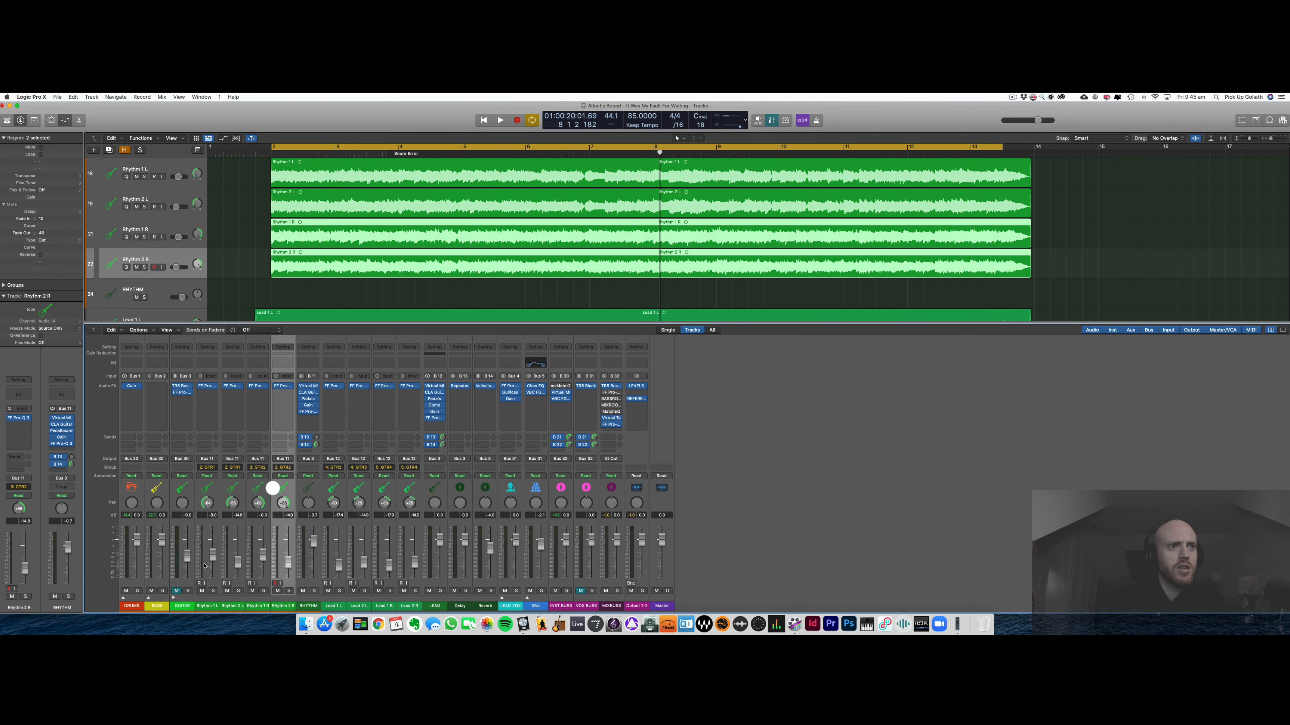
- Unmute the GUITAR stack and bypass the plug-ins and sends across the GUITAR, Rhythm and Lead channels, including the RHYTHM and LEAD buses
click(177, 591)
click(217, 489)
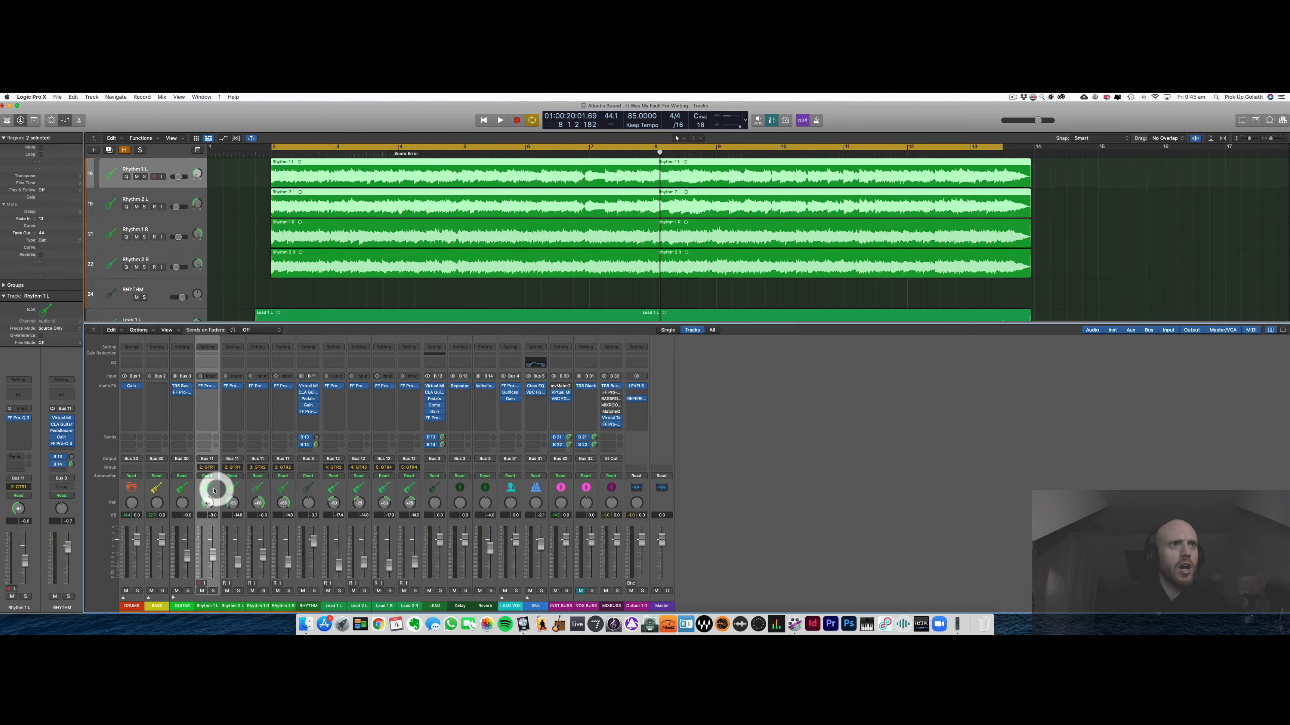
click(175, 394)
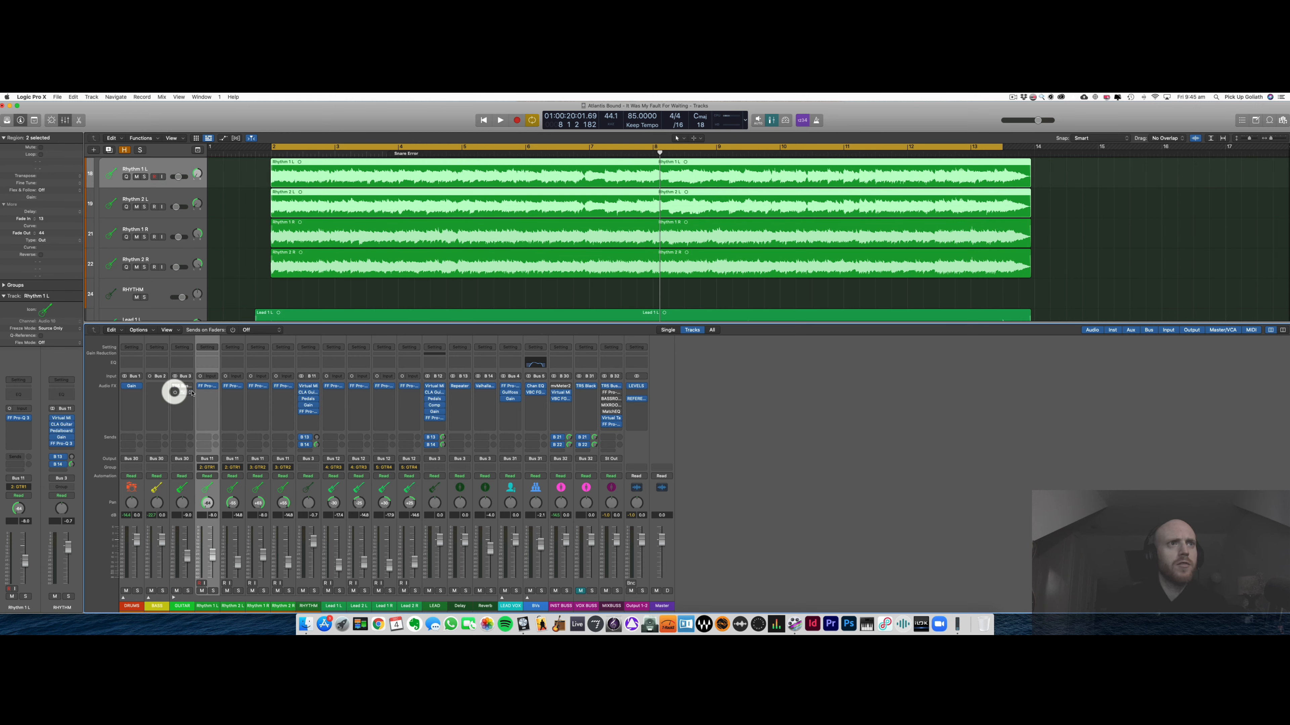
shift+click(426, 491)
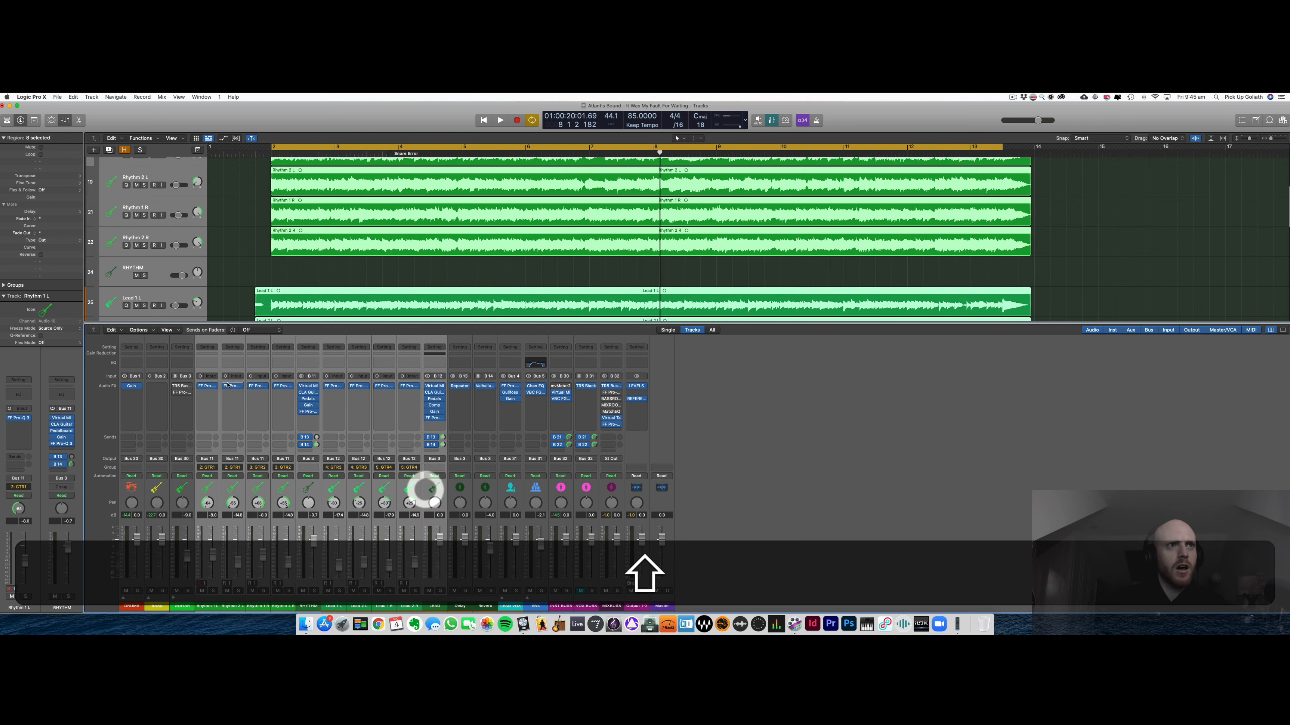
click(201, 388)
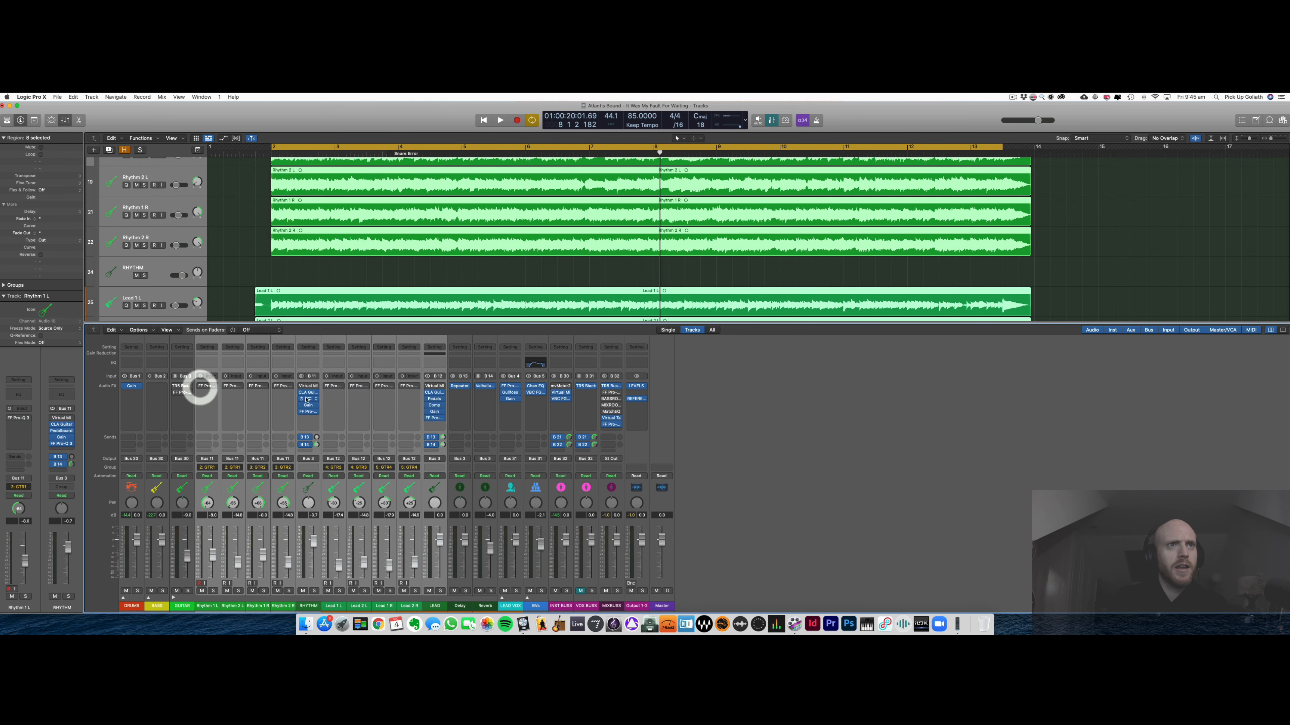
click(300, 412)
click(299, 414)
click(302, 446)
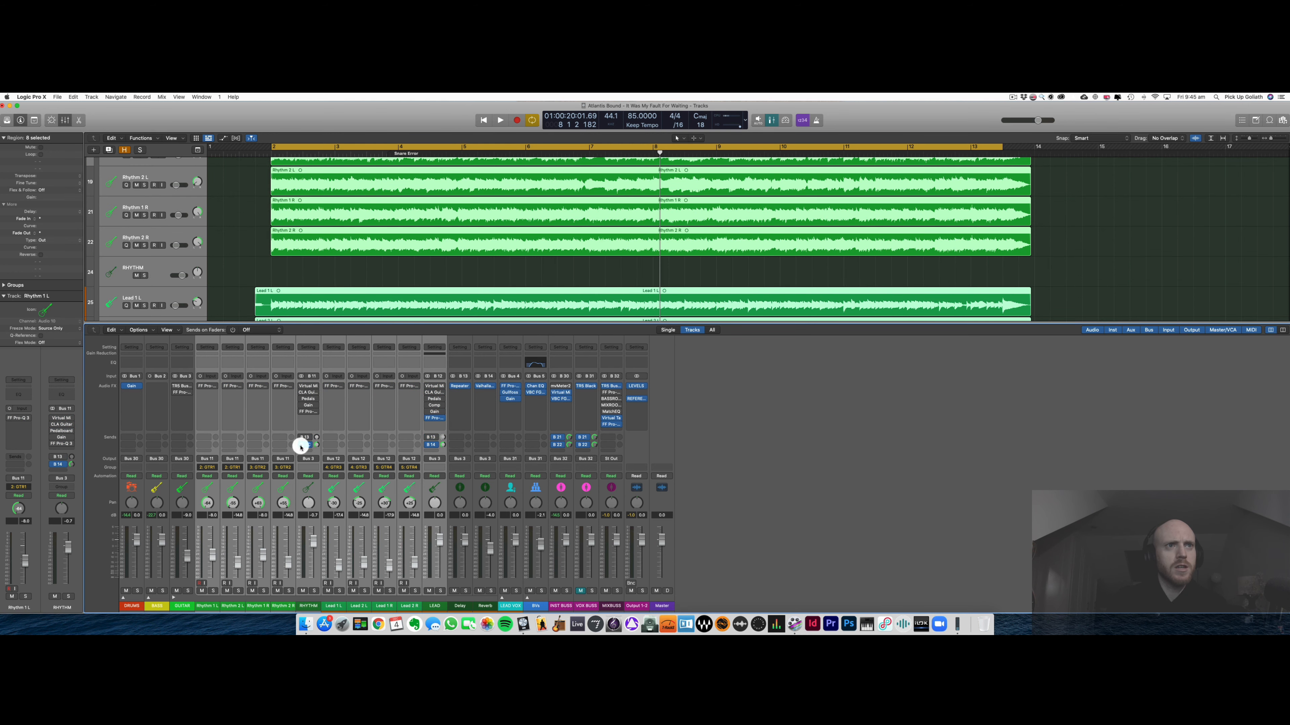
click(308, 489)
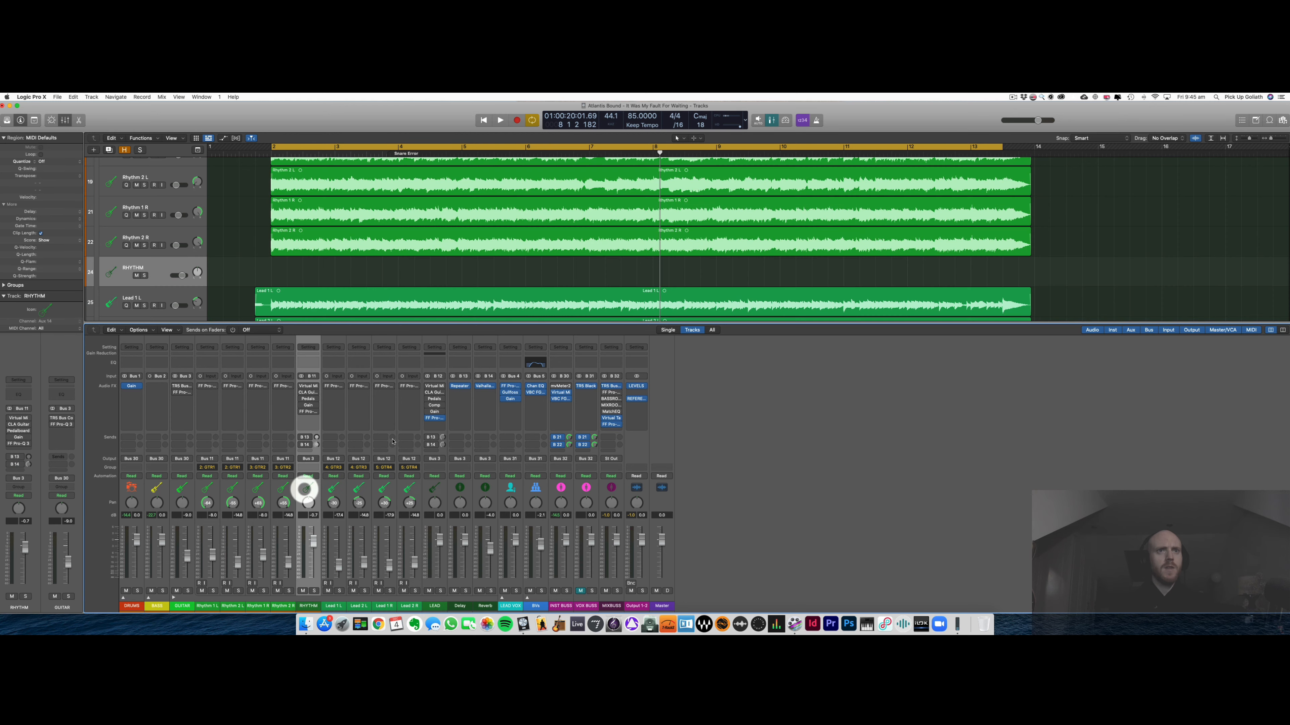
click(425, 417)
- Mute the LEAD bus and play the unprocessed rhythm guitars in the mix
click(426, 591)
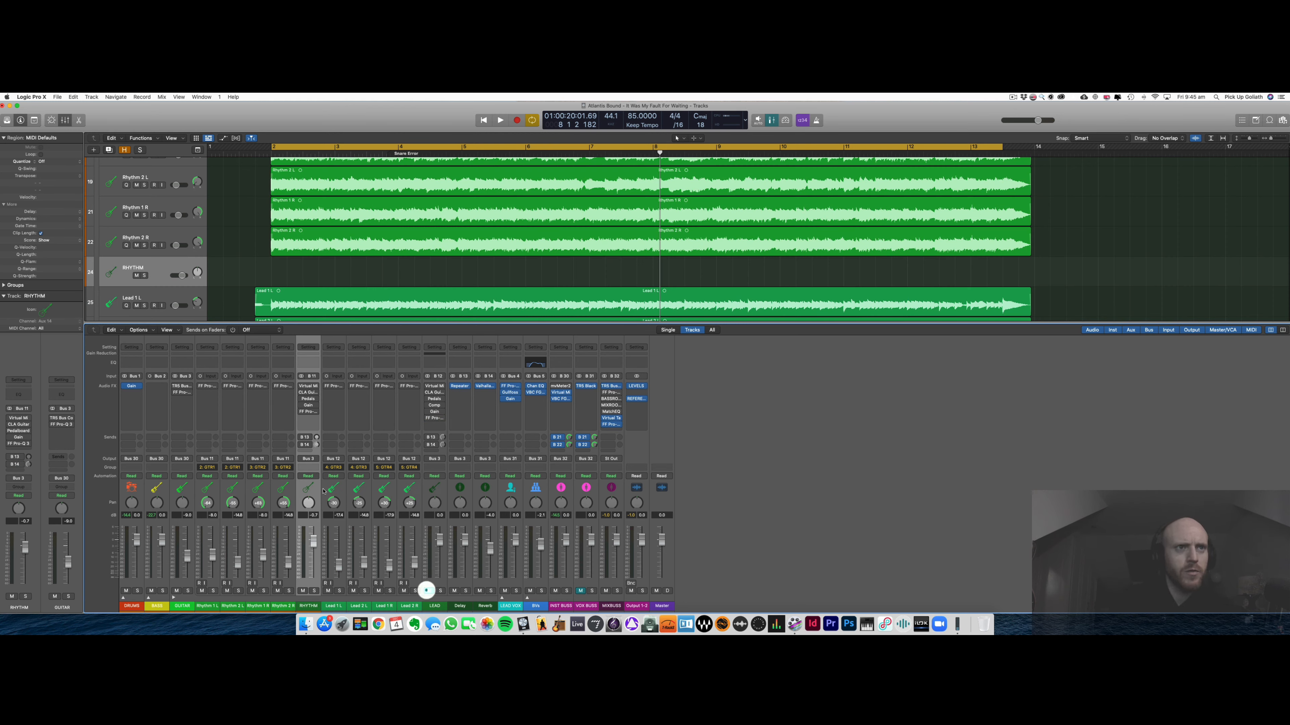
click(320, 488)
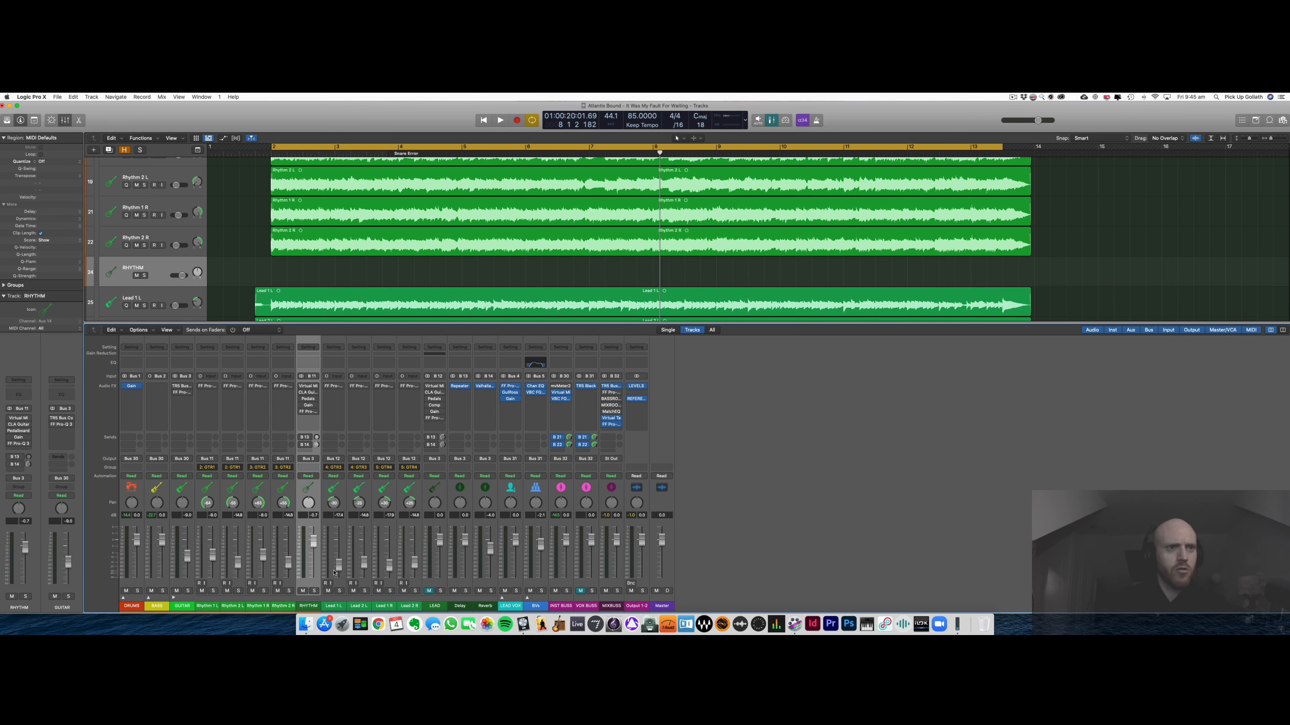
key(space)
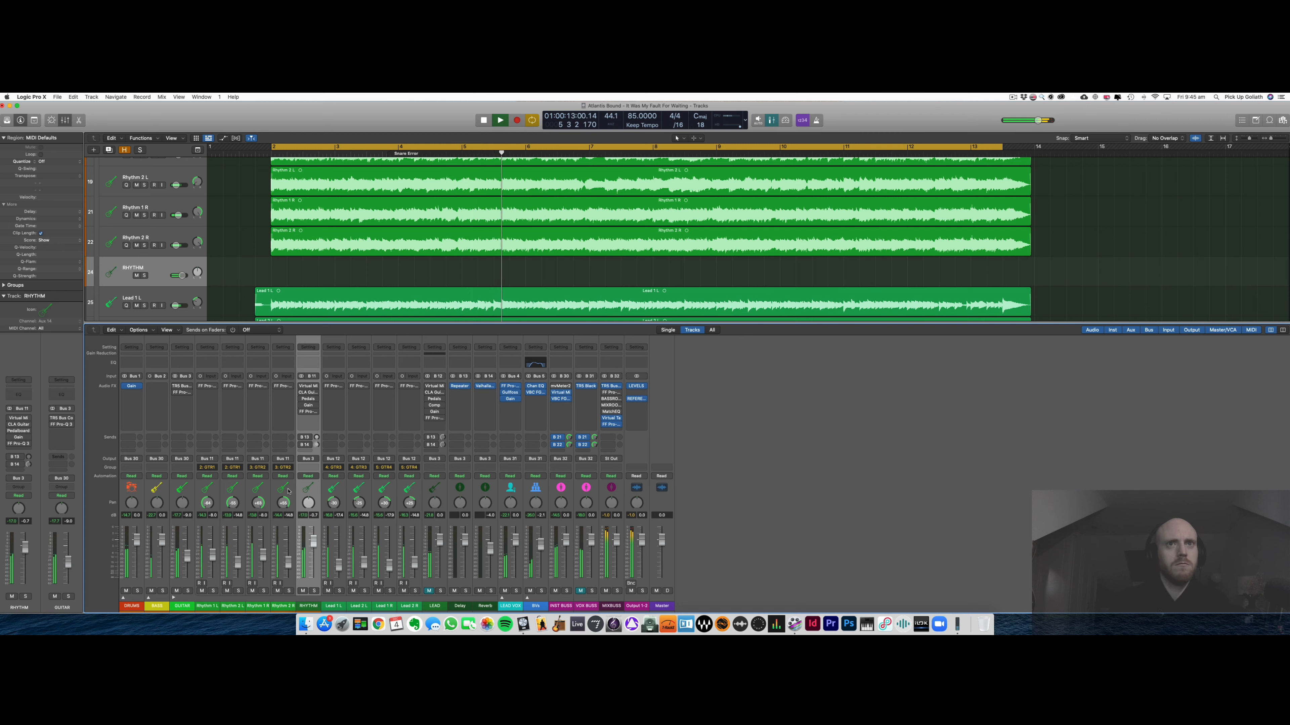
key(space)
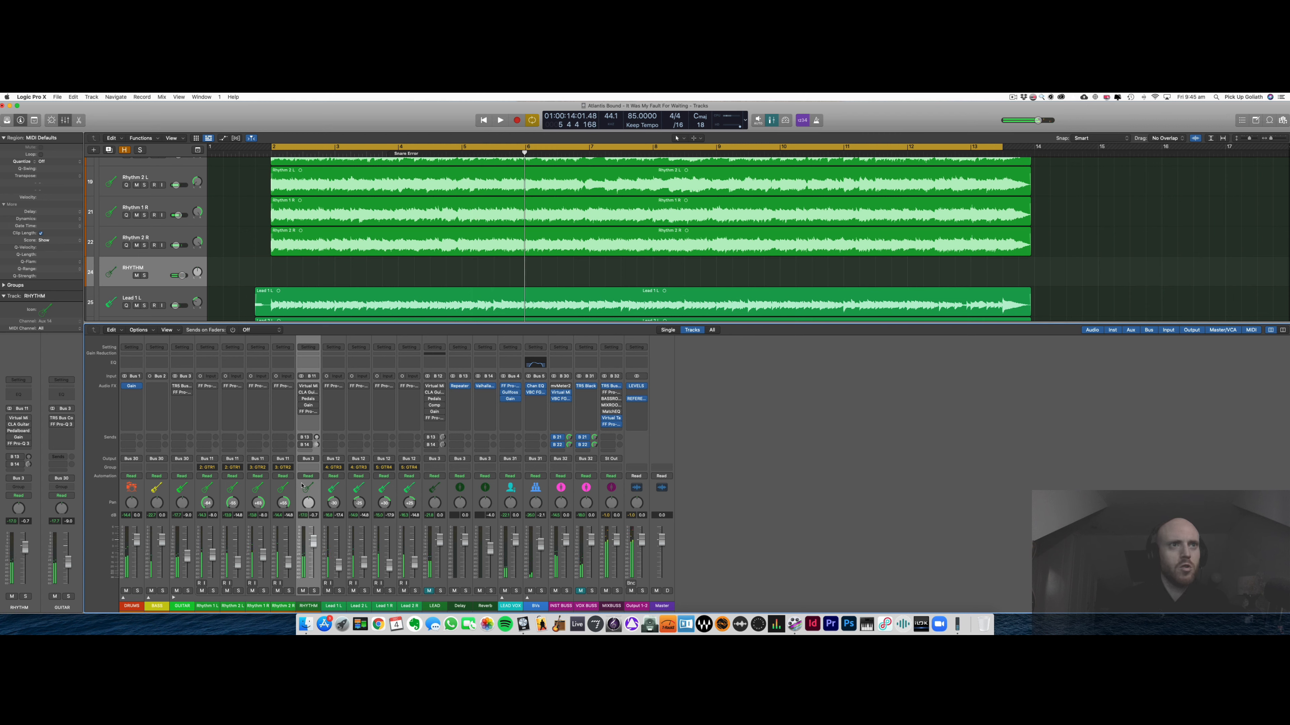
click(303, 492)
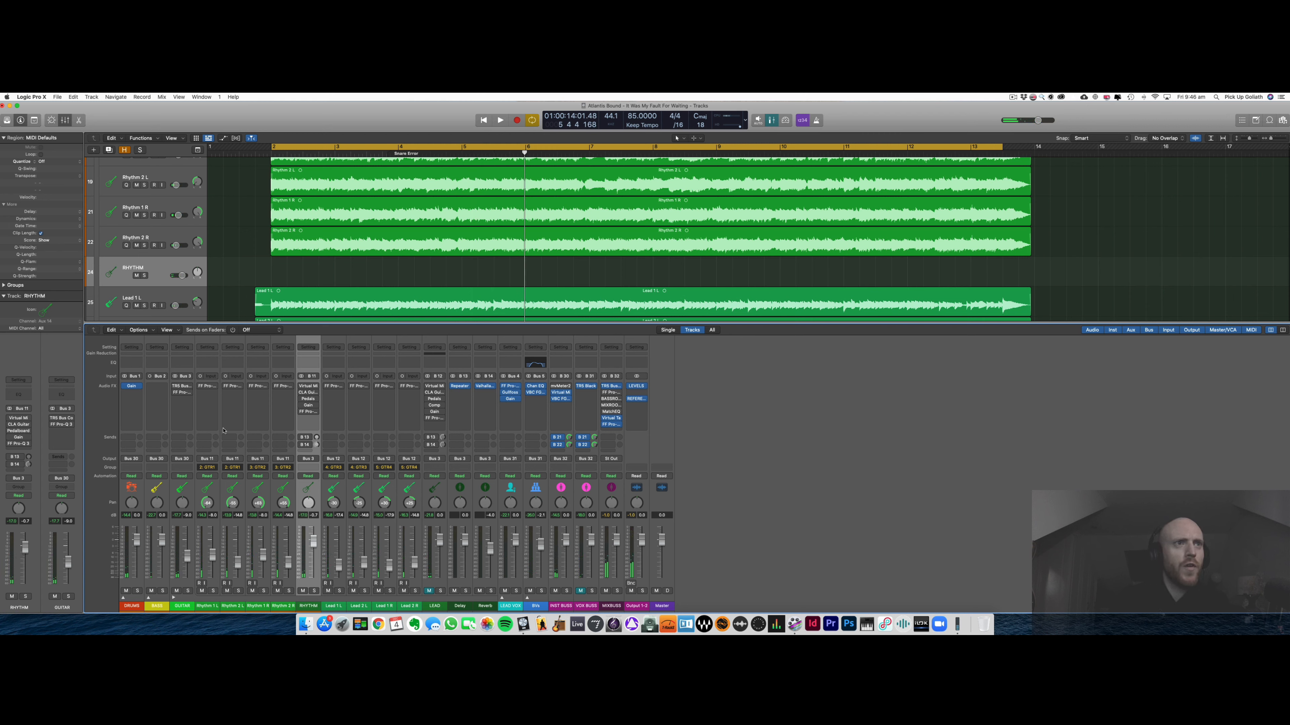
- Inspect the low and high cuts in the Rhythm 1 L Pro-Q 3 and re-enable Pro-Q 3 on all four Rhythm channels
click(210, 387)
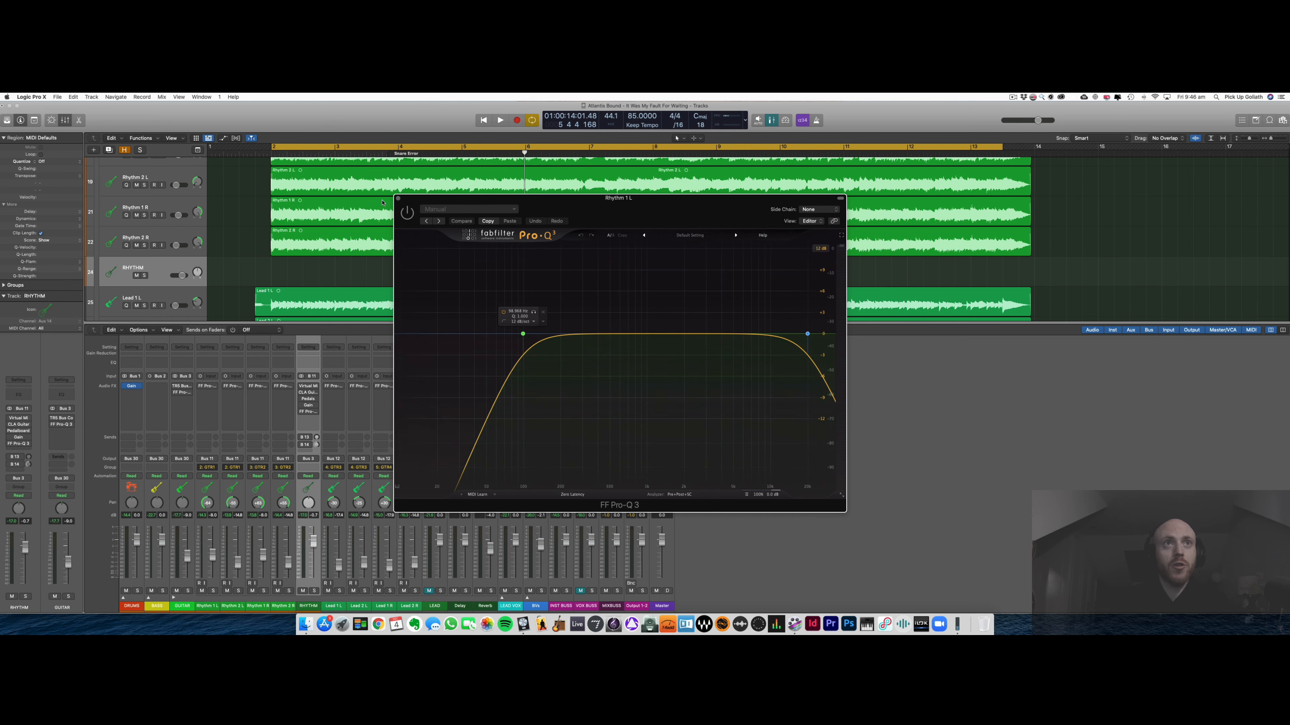
click(397, 198)
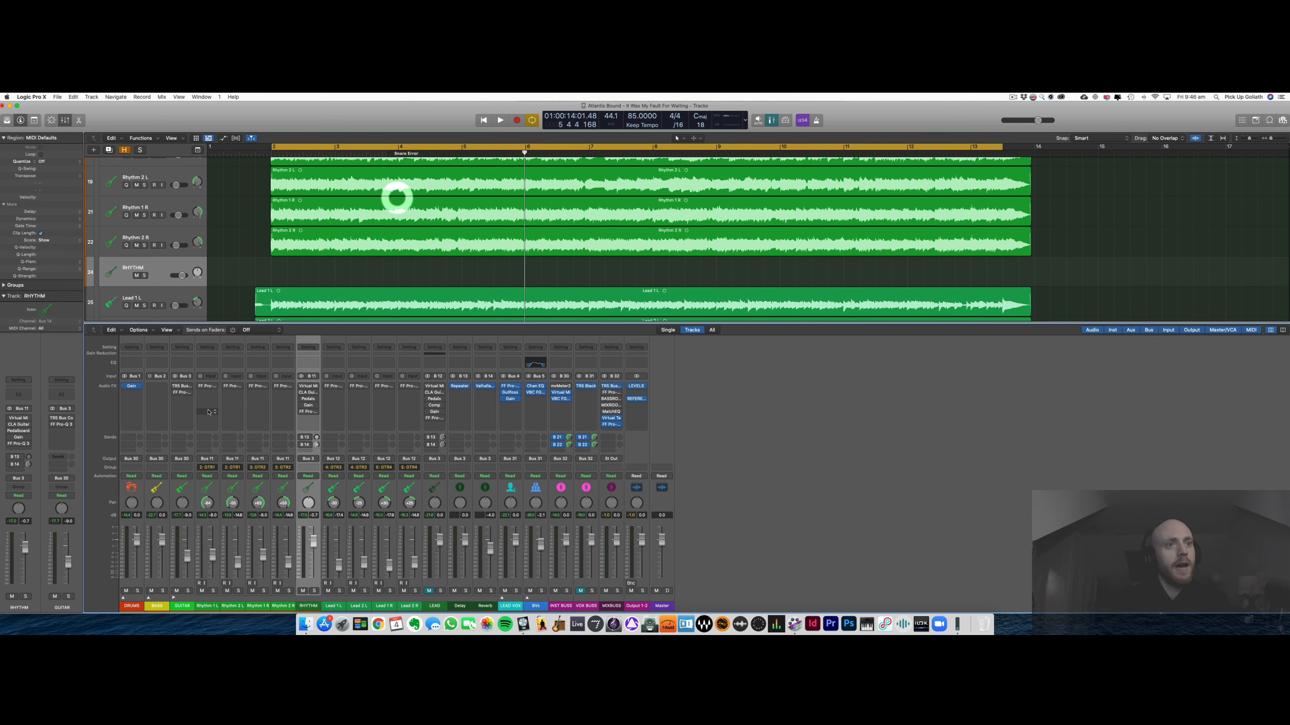
drag(214, 487, 279, 484)
click(200, 386)
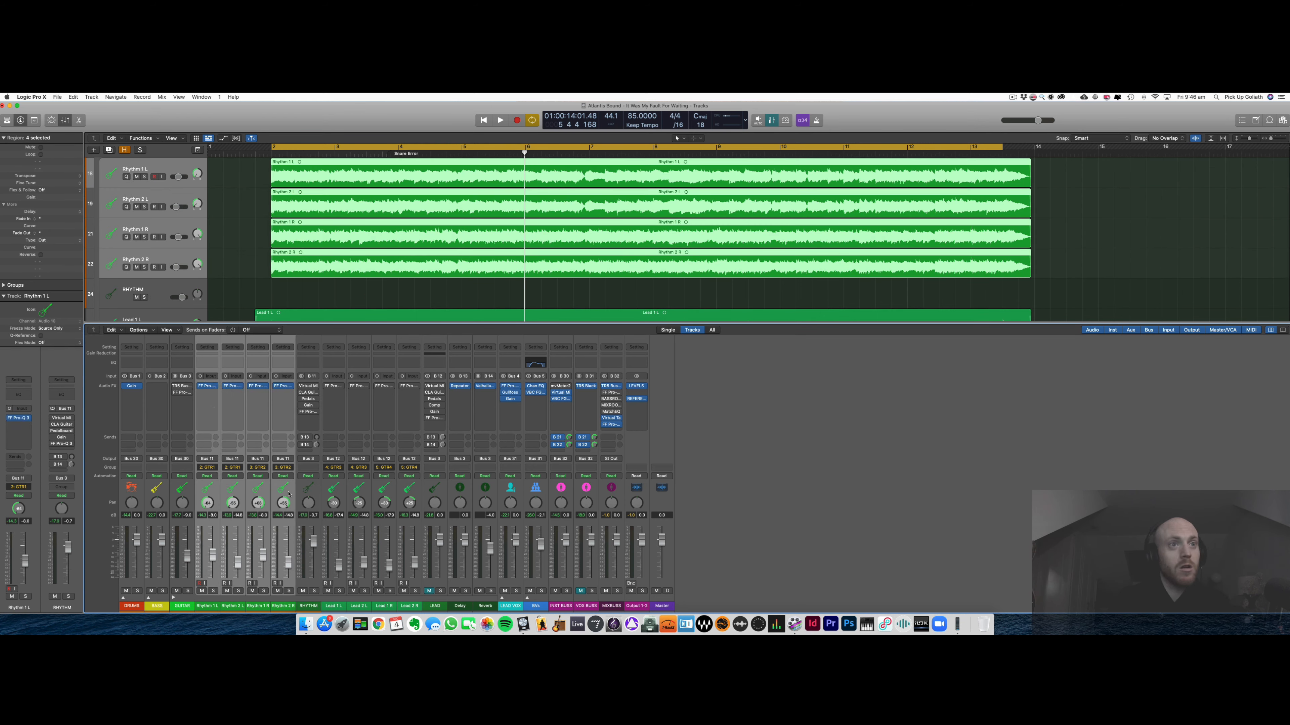
- Select the RHYTHM bus and play the mix to hear the rhythm guitars with their Pro-Q 3 filters enabled
click(315, 489)
key(space)
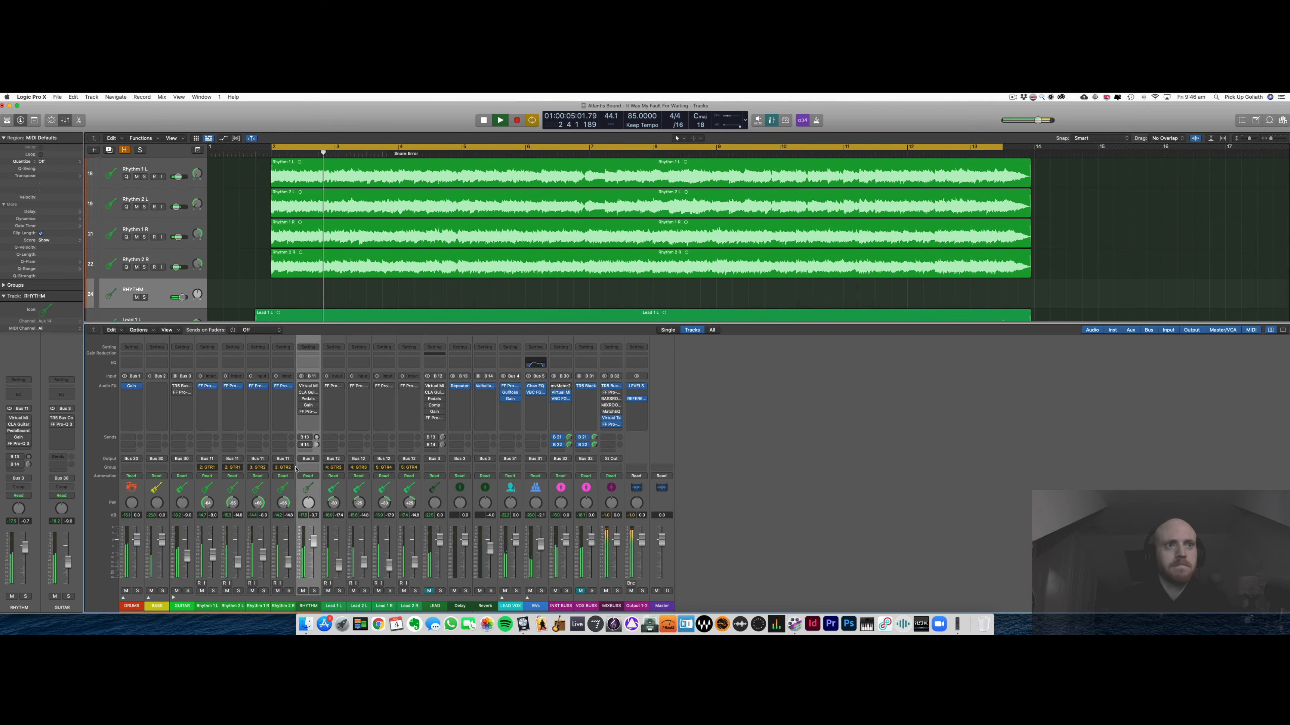
click(301, 487)
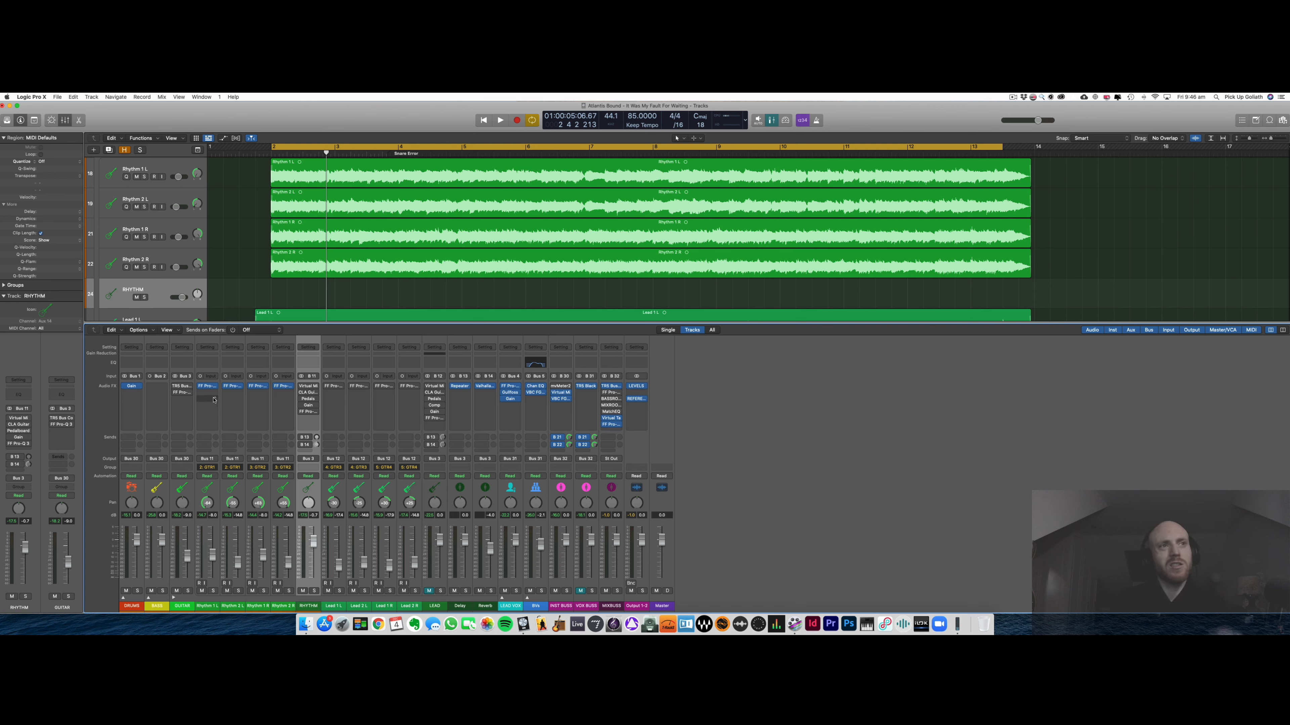
- Open the Virtual Mix Rack on the RHYTHM bus
click(302, 496)
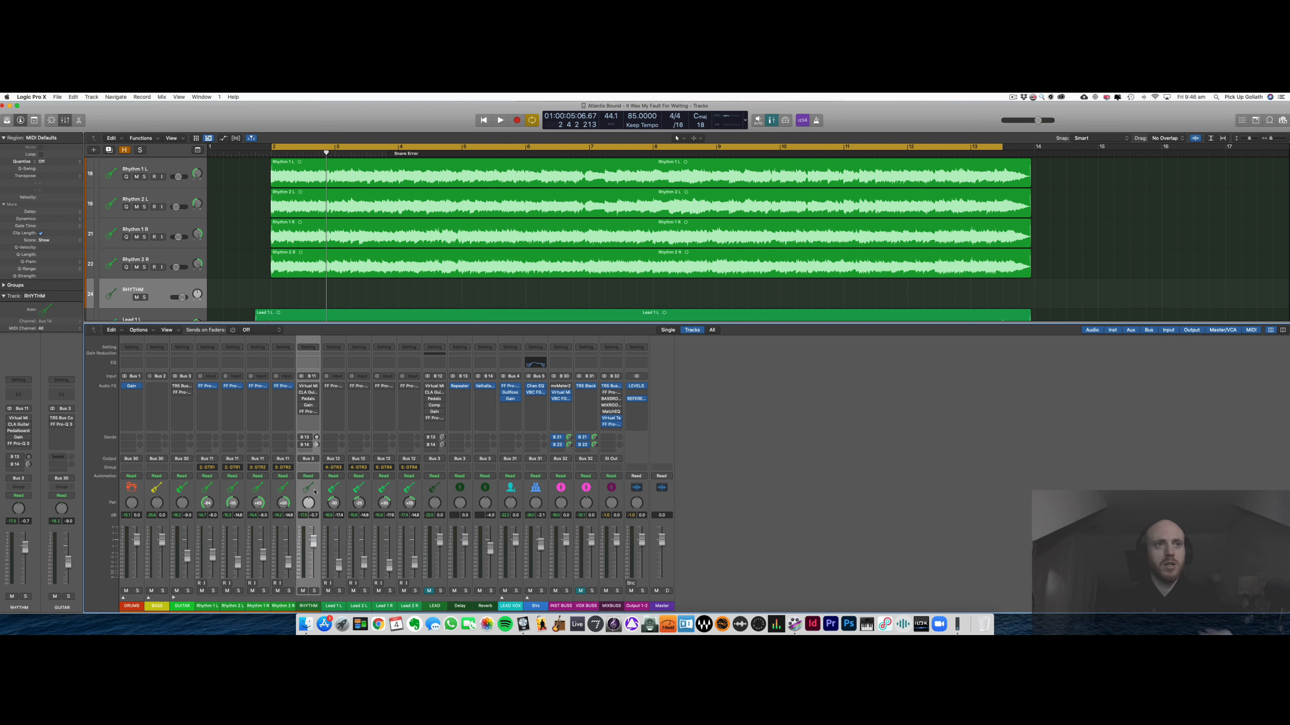
click(314, 491)
click(308, 386)
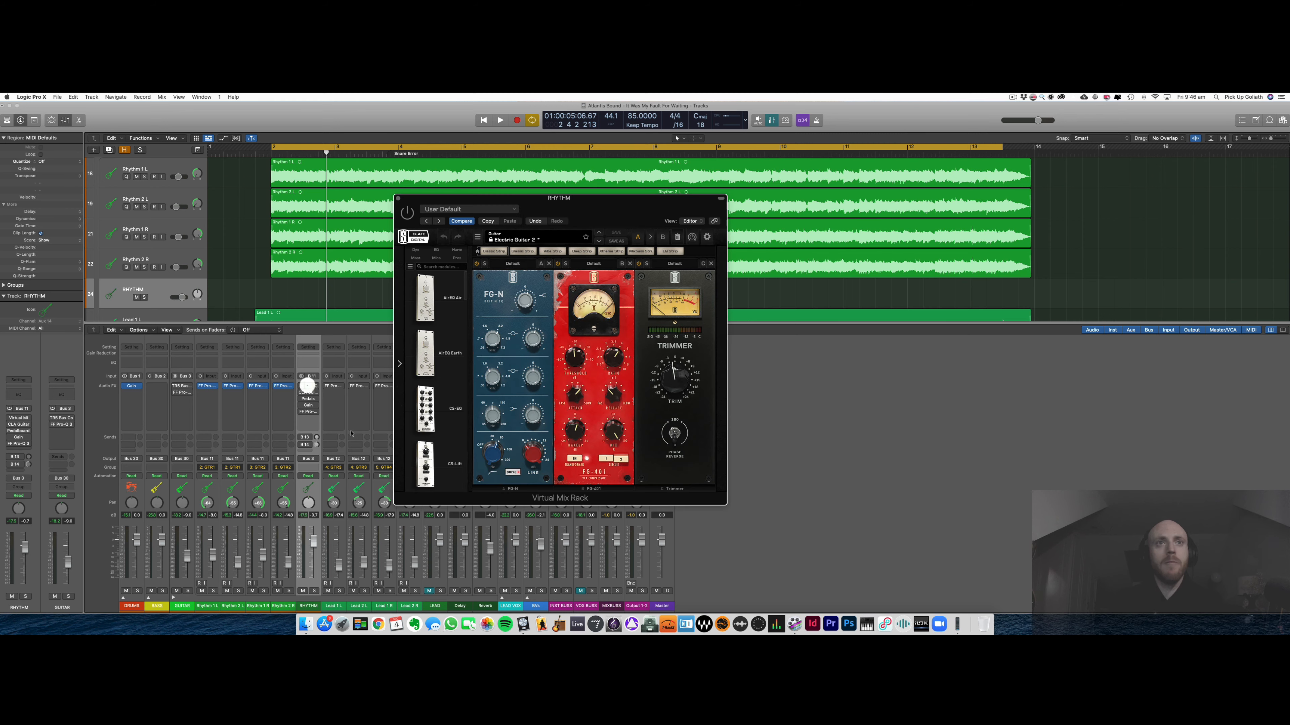
- Play the mix, enable Virtual Mix Rack on the RHYTHM bus, and compare it bypassed and active with the bus soloed
drag(614, 227, 544, 234)
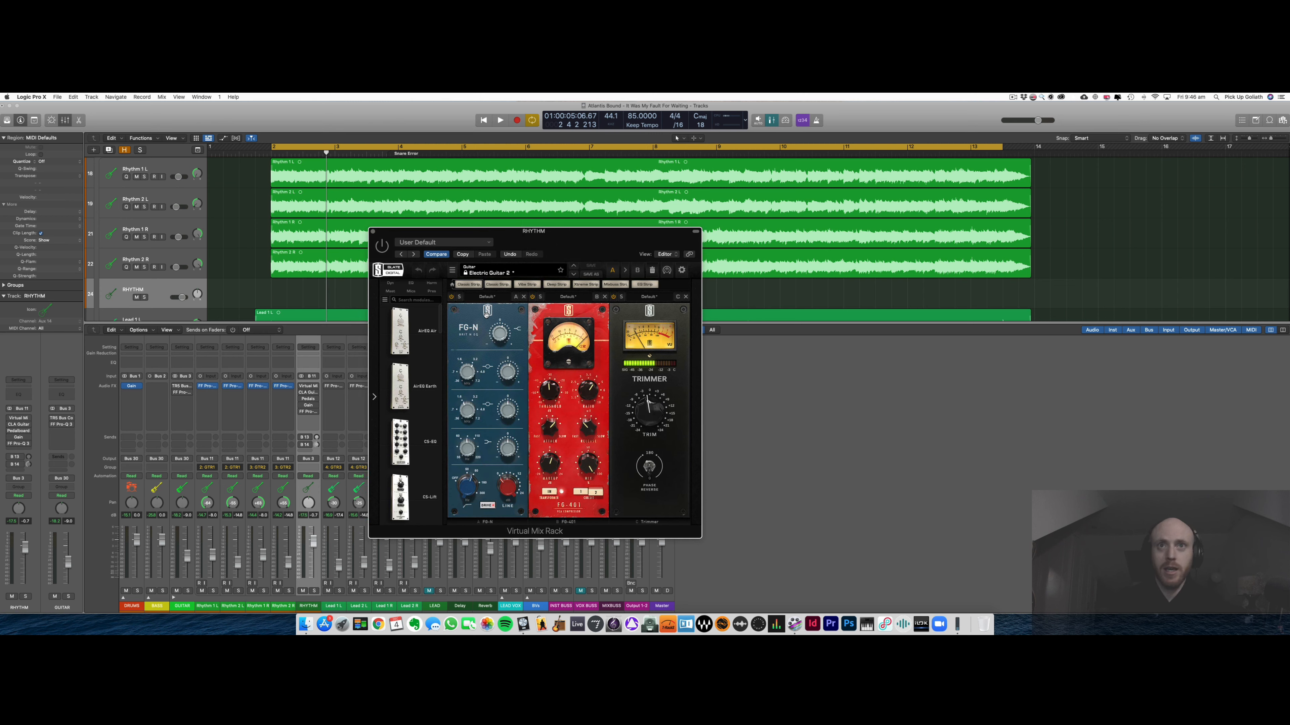
key(space)
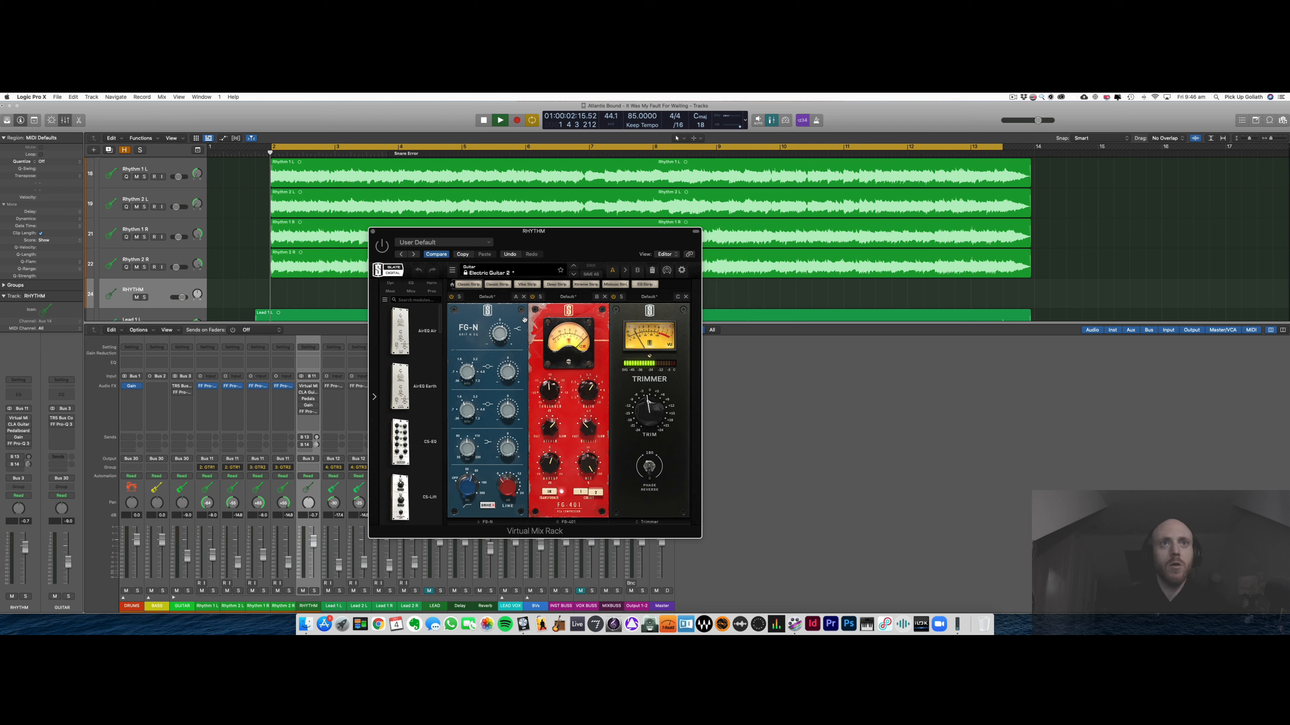
click(382, 247)
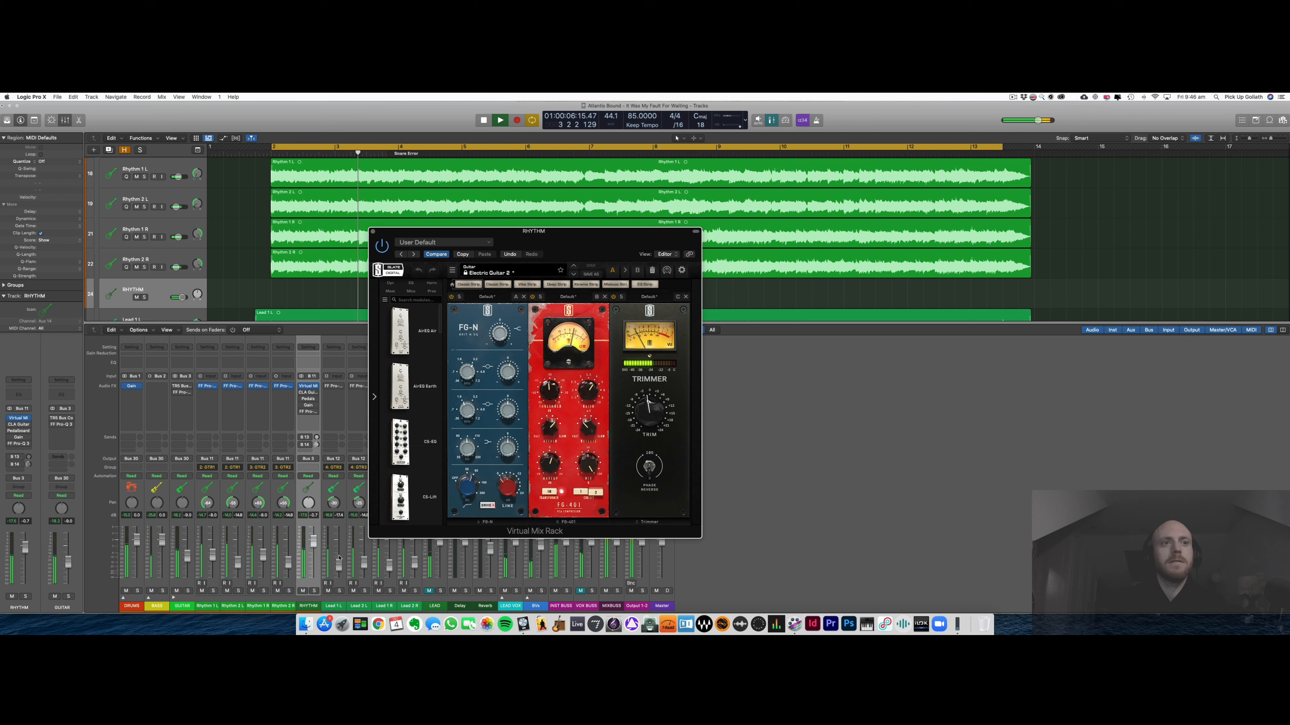
click(313, 591)
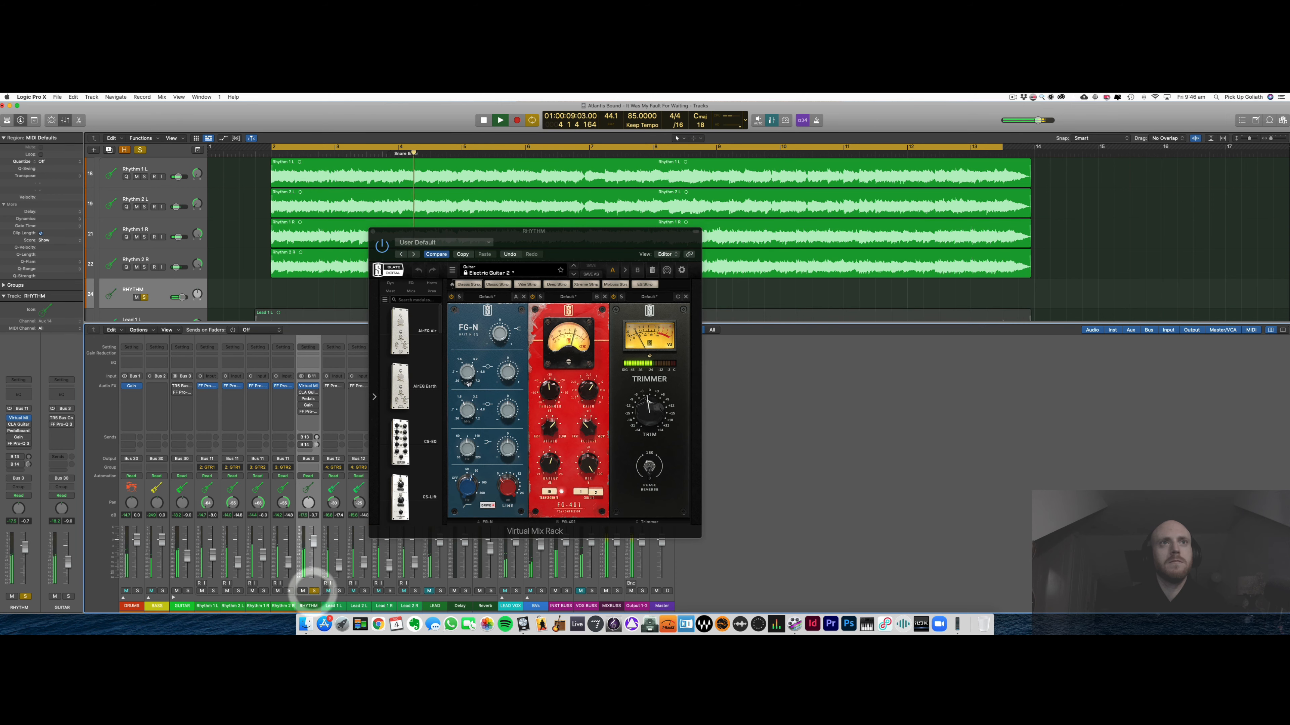
click(382, 248)
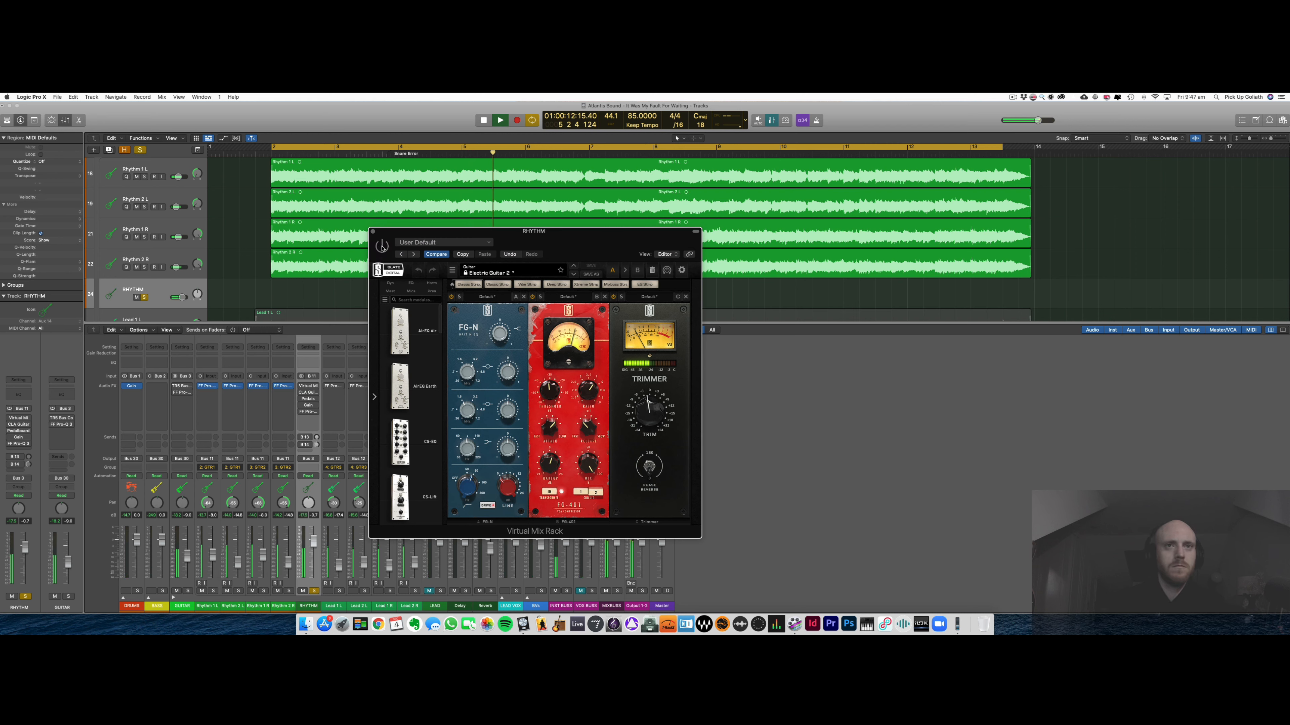
click(382, 247)
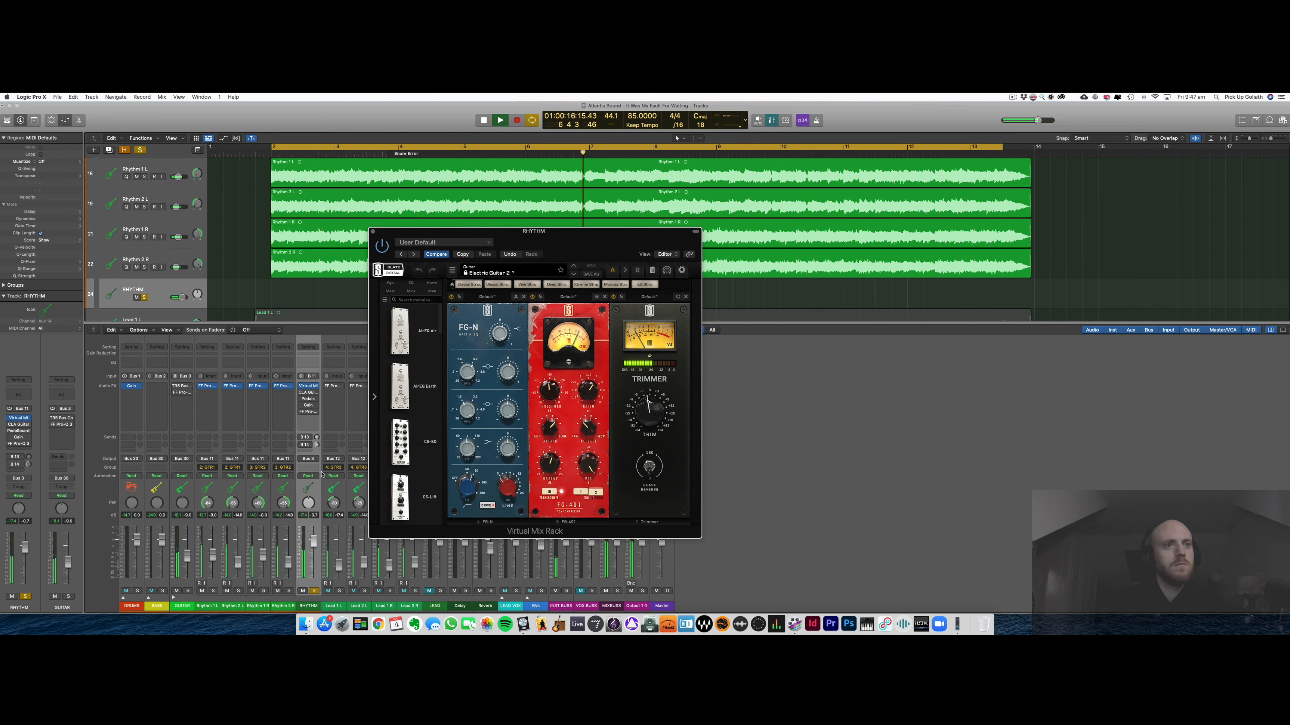
- Unsolo the RHYTHM bus, compare Virtual Mix Rack bypassed and active in the full mix, leave it enabled, and close it
click(313, 590)
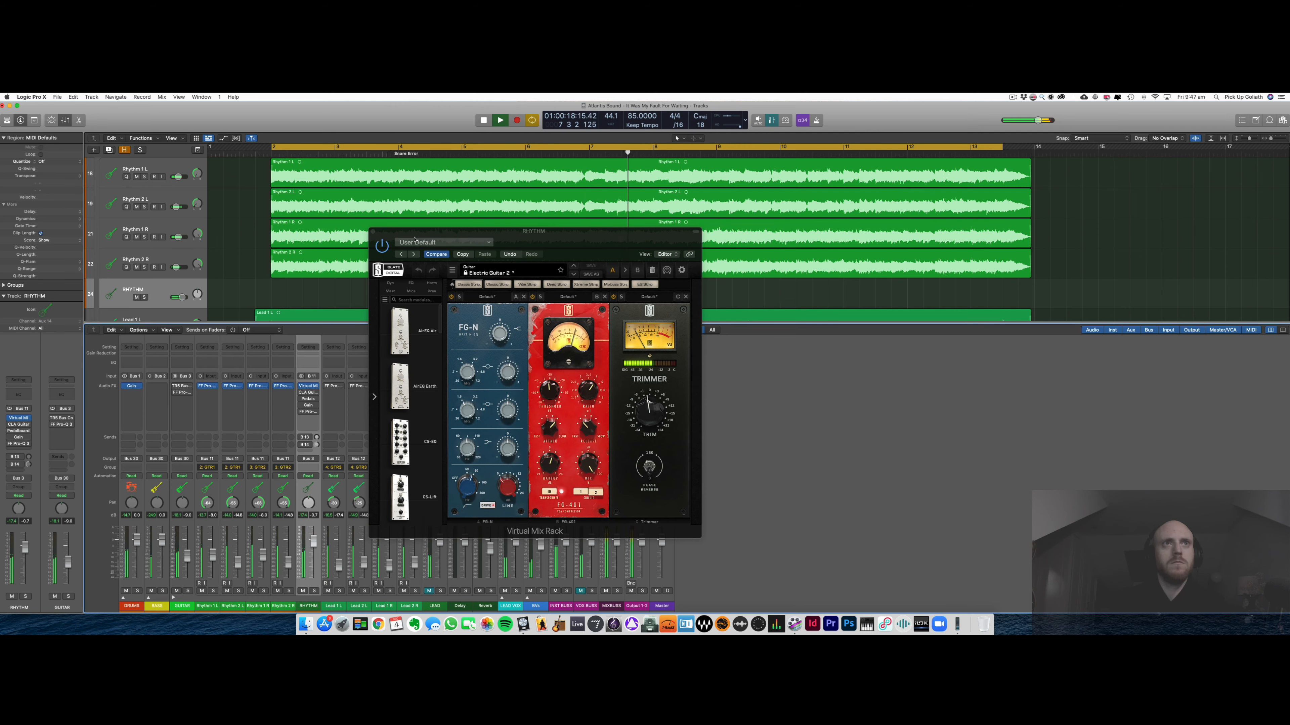
click(382, 246)
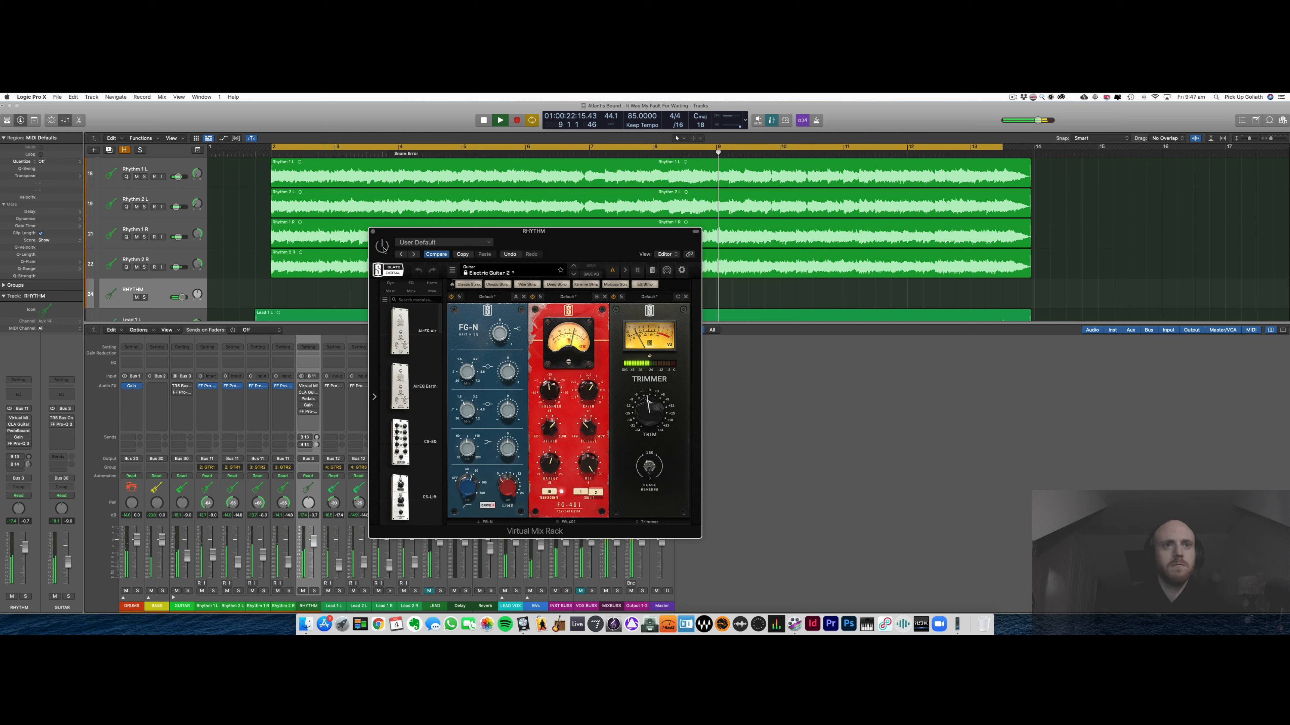
click(382, 247)
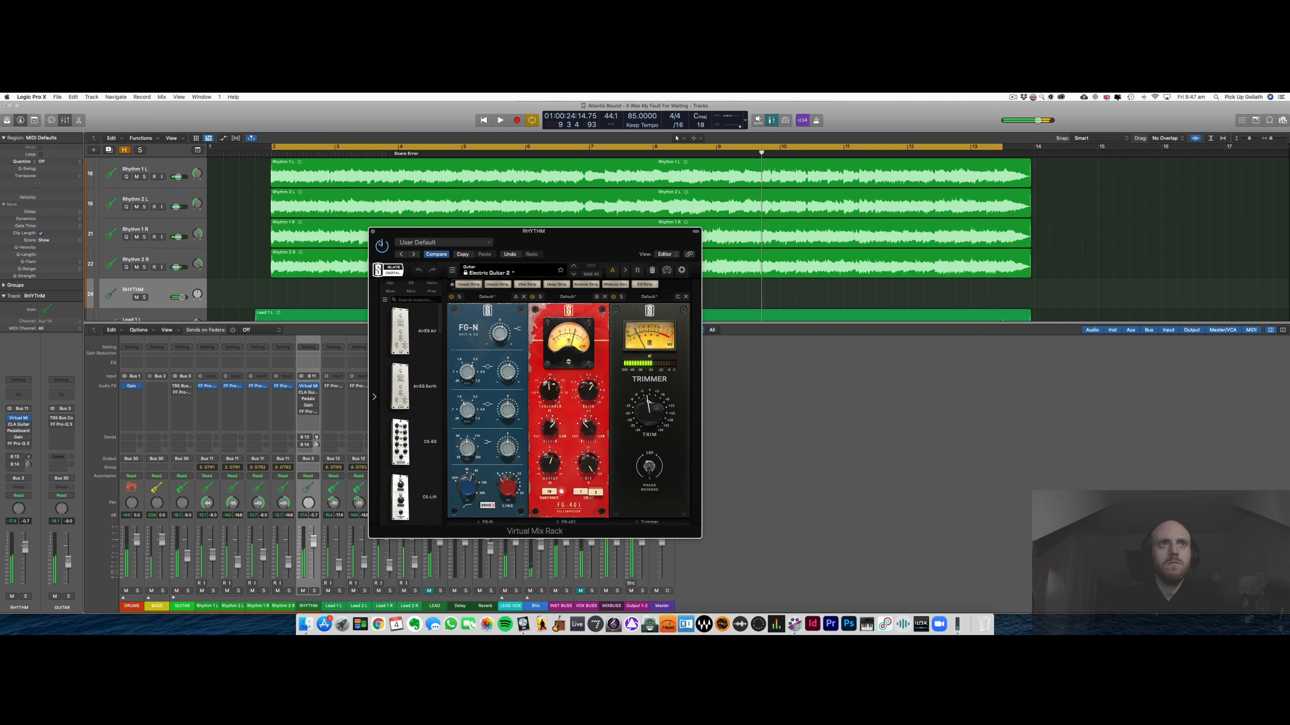
drag(389, 236, 406, 234)
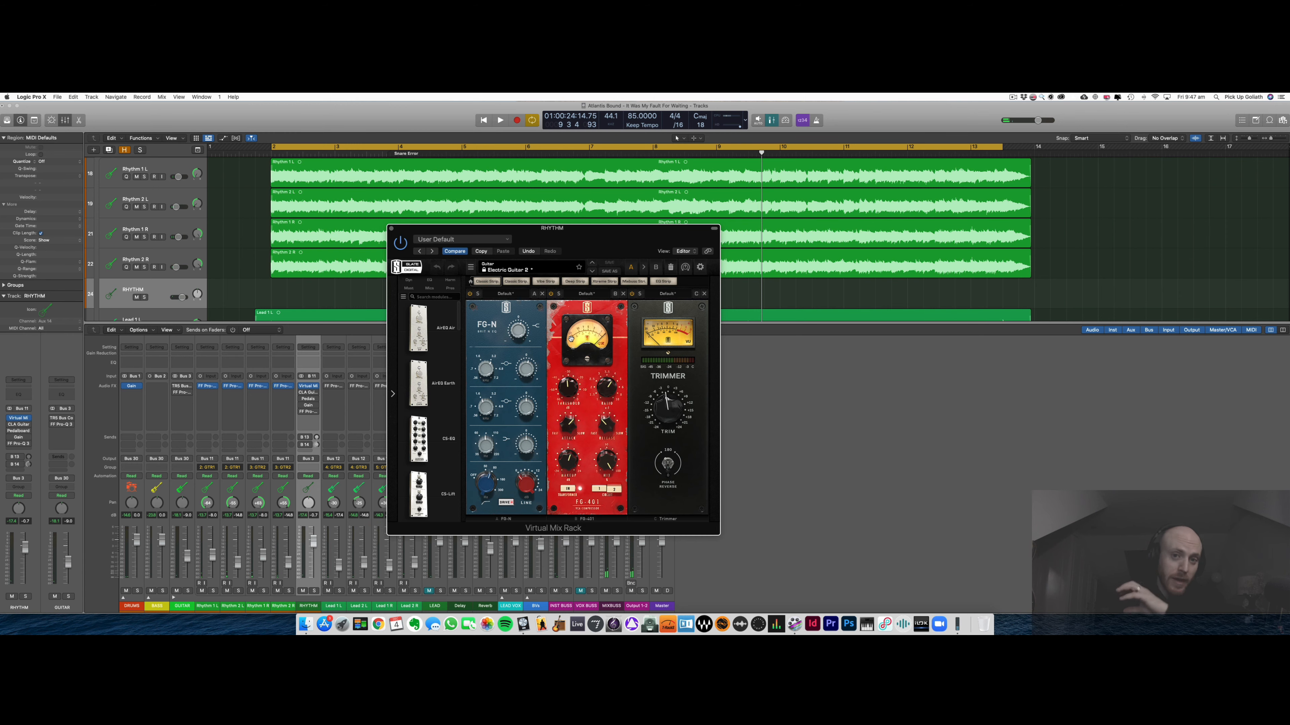
click(420, 231)
click(391, 229)
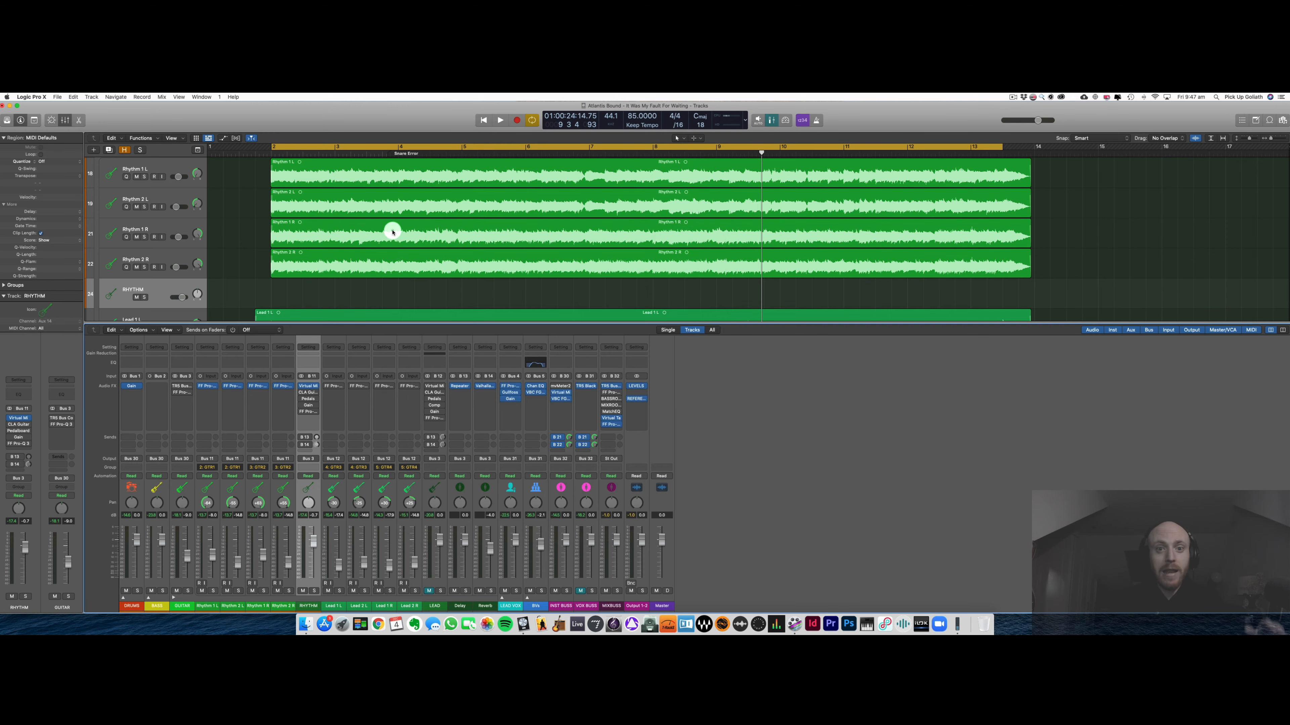
- Open CLA Guitars on the RHYTHM bus, solo the bus, and play the rhythm guitars with the plug-in bypassed
click(309, 393)
drag(551, 203, 587, 297)
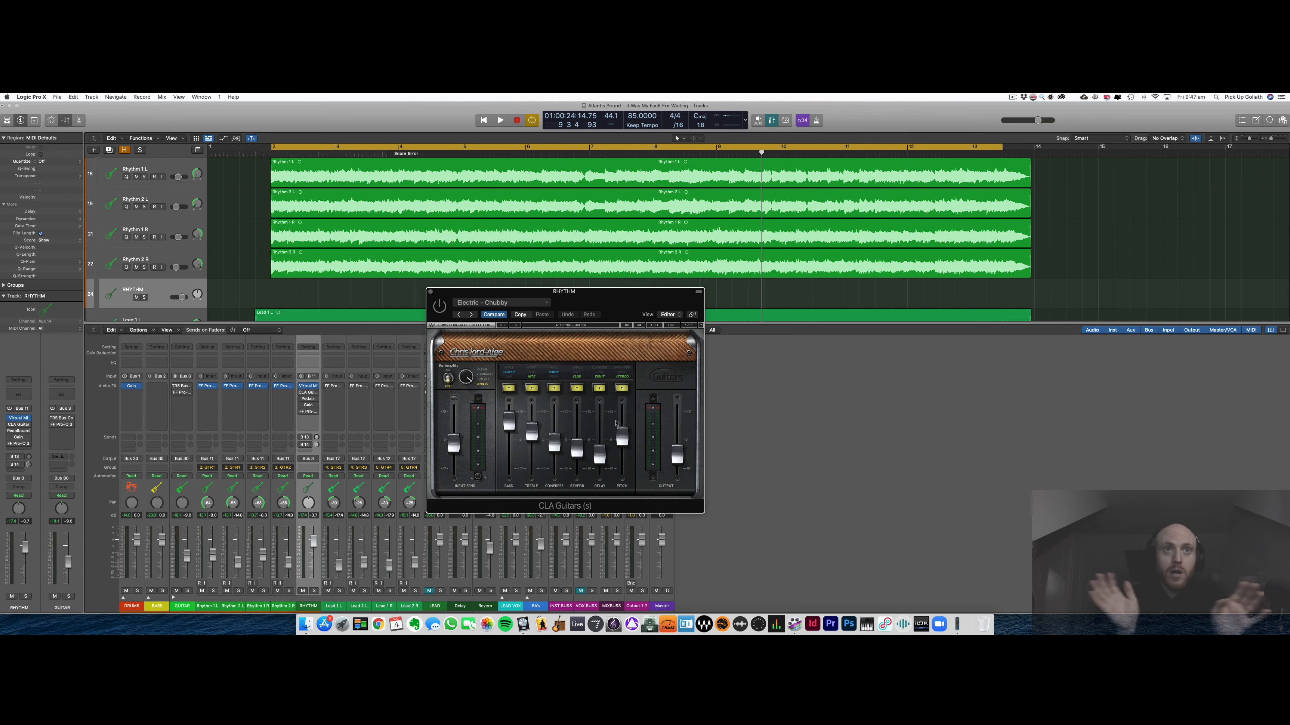
click(314, 591)
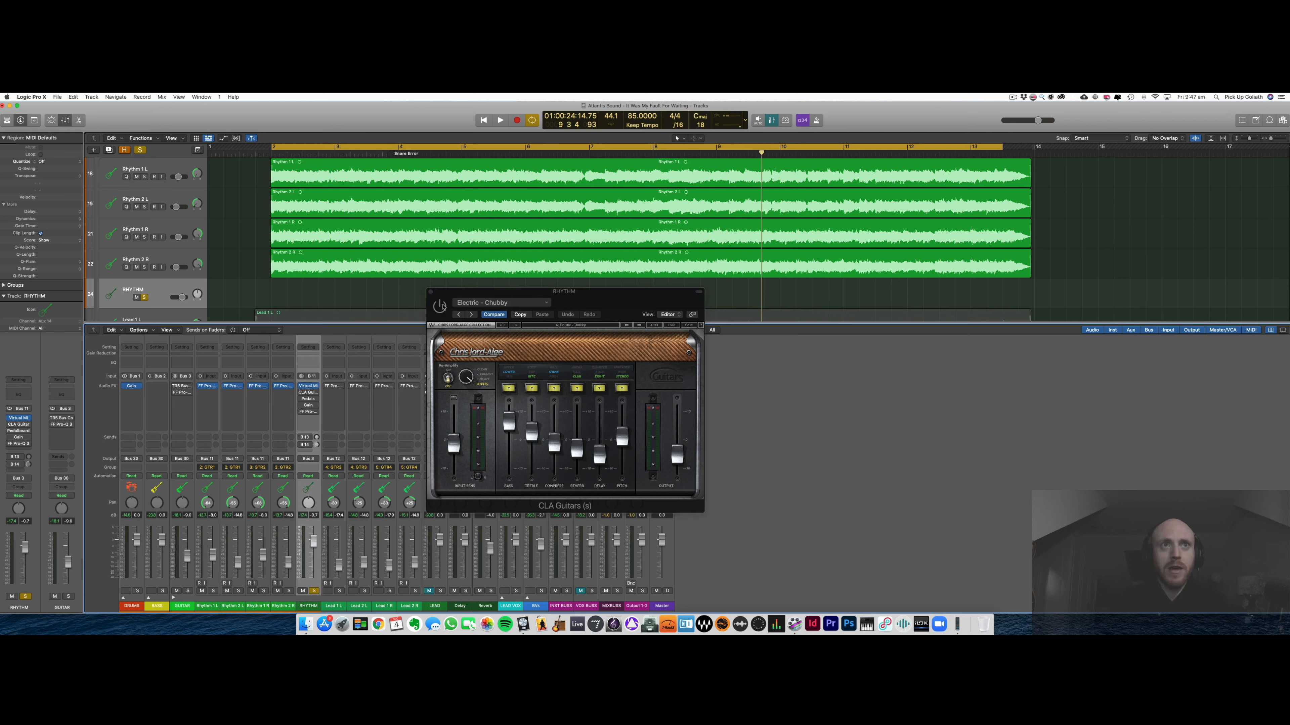
drag(513, 293, 541, 318)
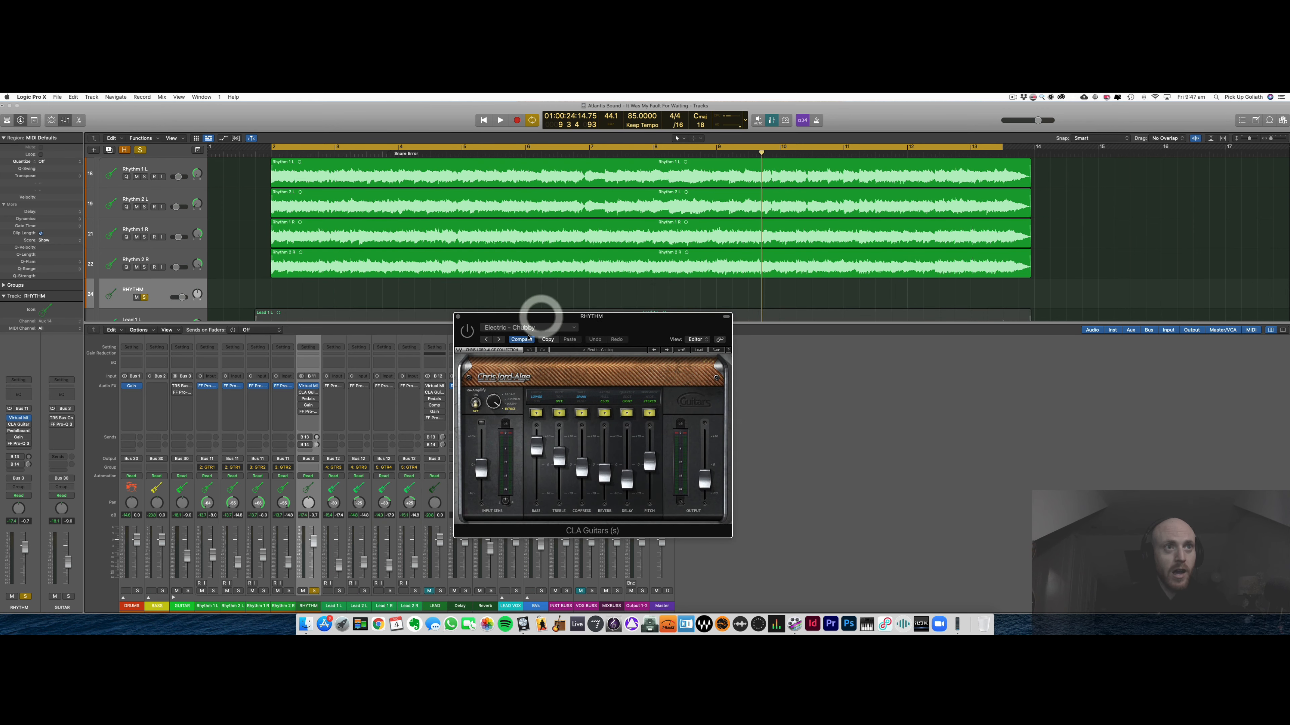
drag(619, 317, 625, 322)
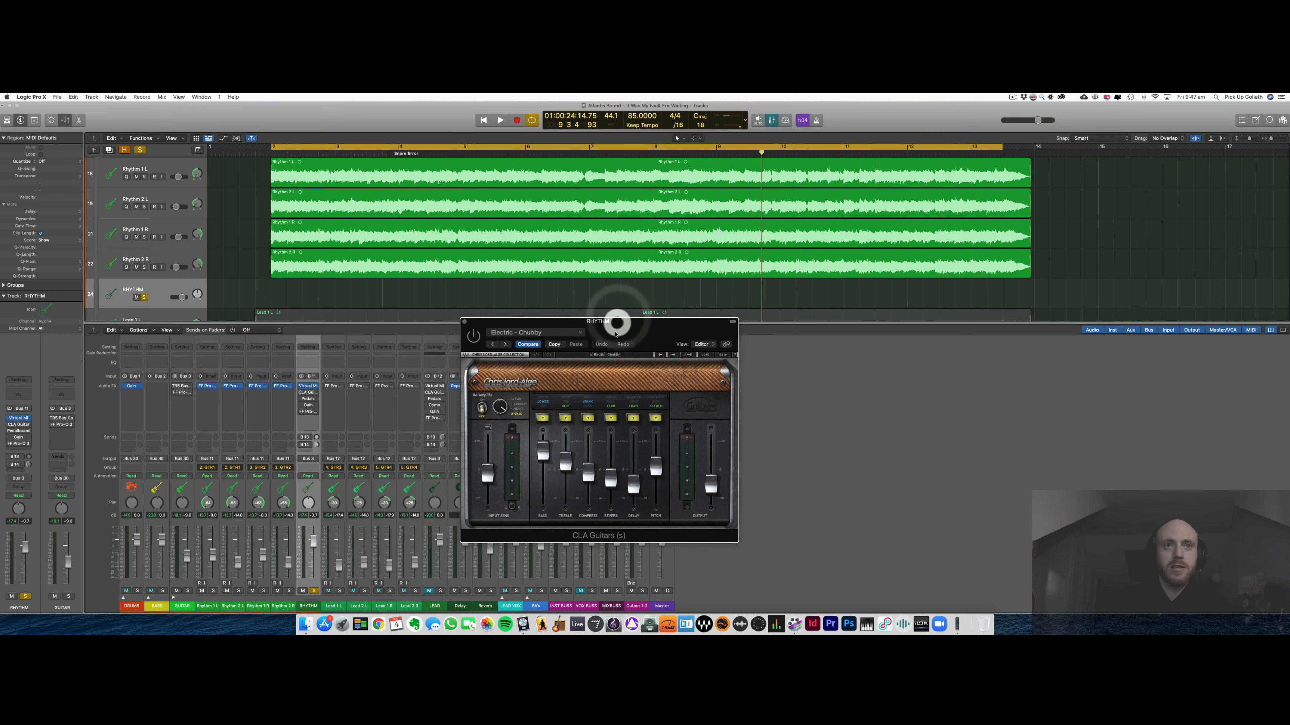
key(space)
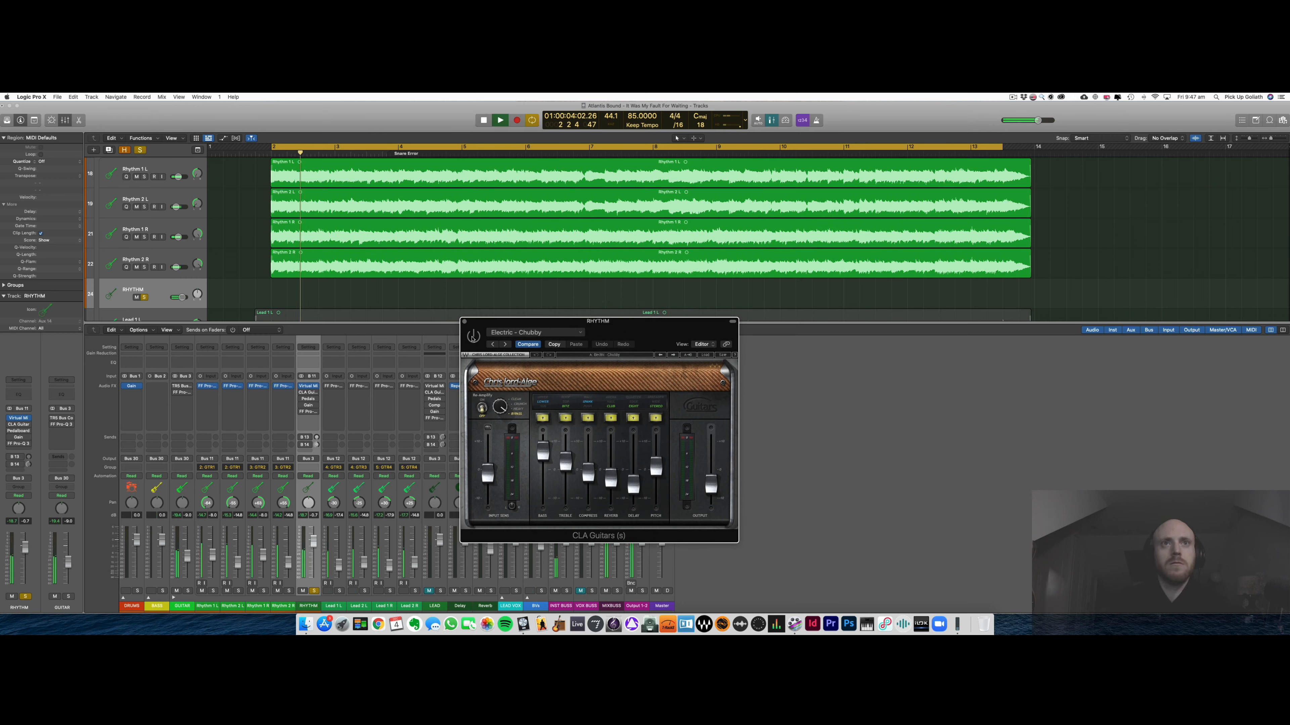
- Compare the soloed rhythm guitars with CLA Guitars active and bypassed, leave it enabled, and close it
click(472, 336)
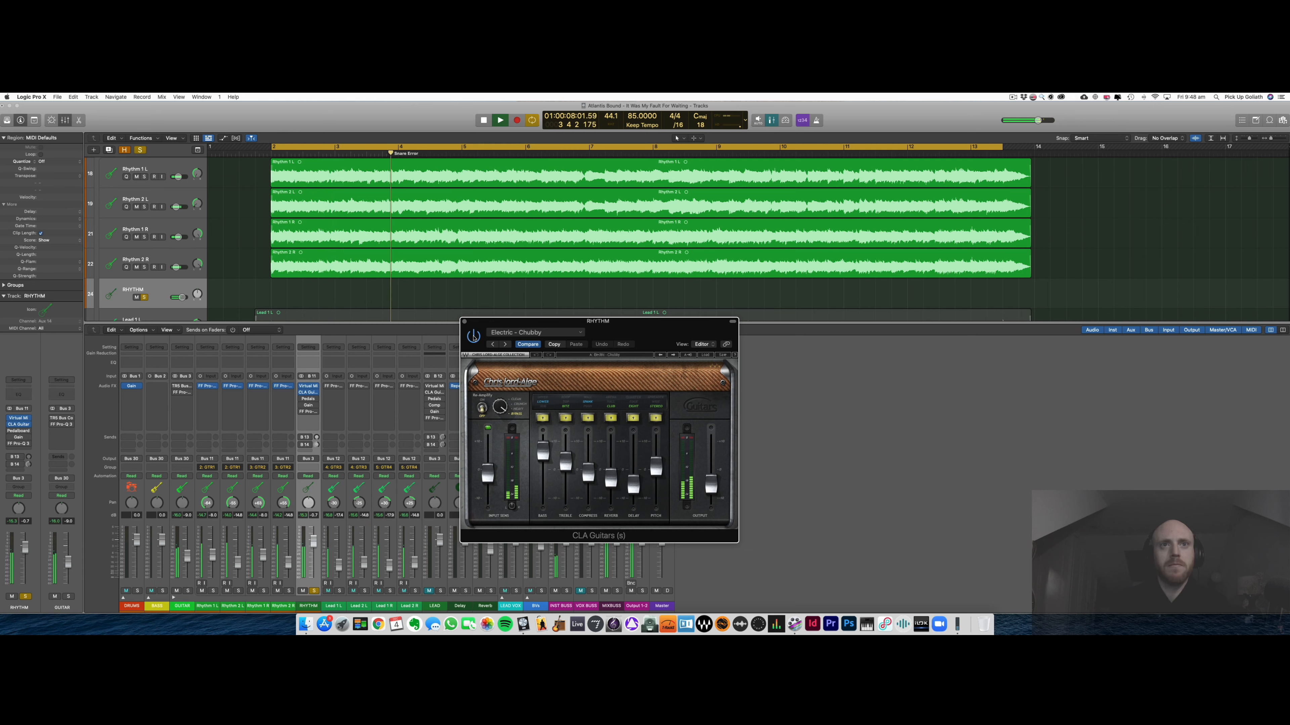
click(473, 337)
click(474, 337)
click(474, 337)
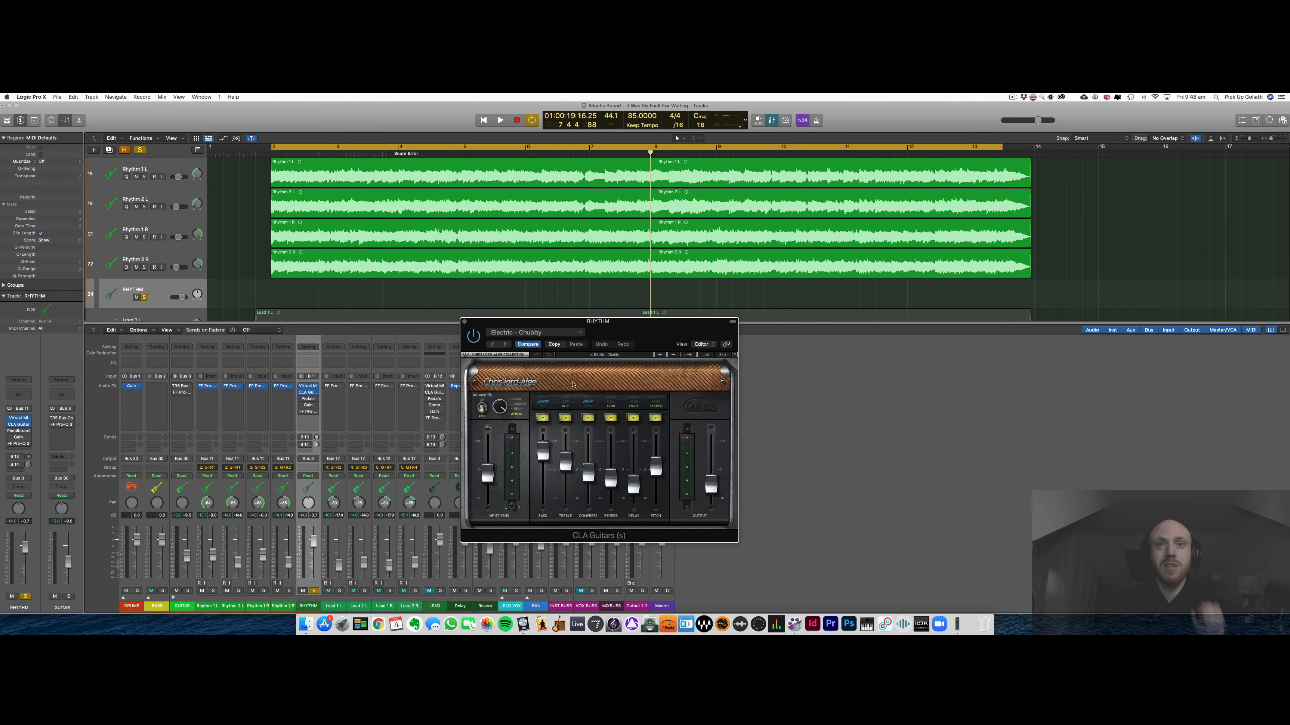
click(464, 322)
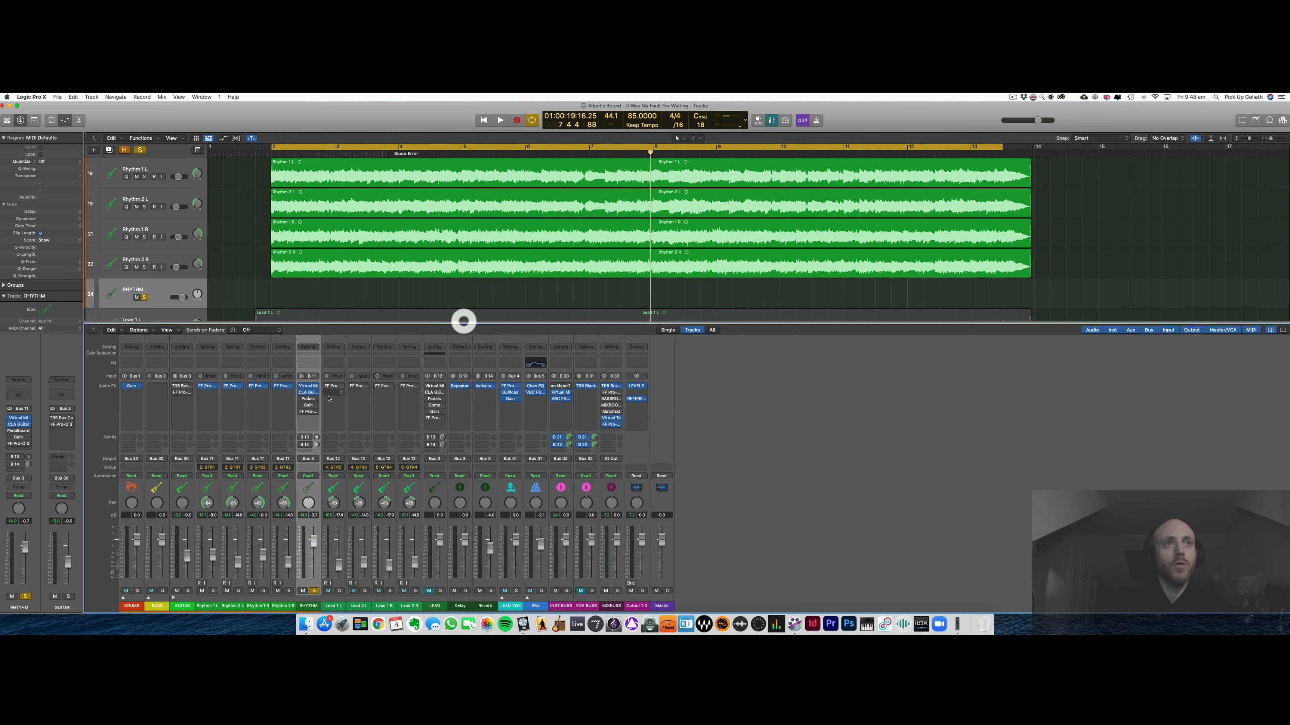
- Open Pedalboard with the Grit pedal on the RHYTHM bus, play the soloed guitars, and enable the plug-in
click(308, 398)
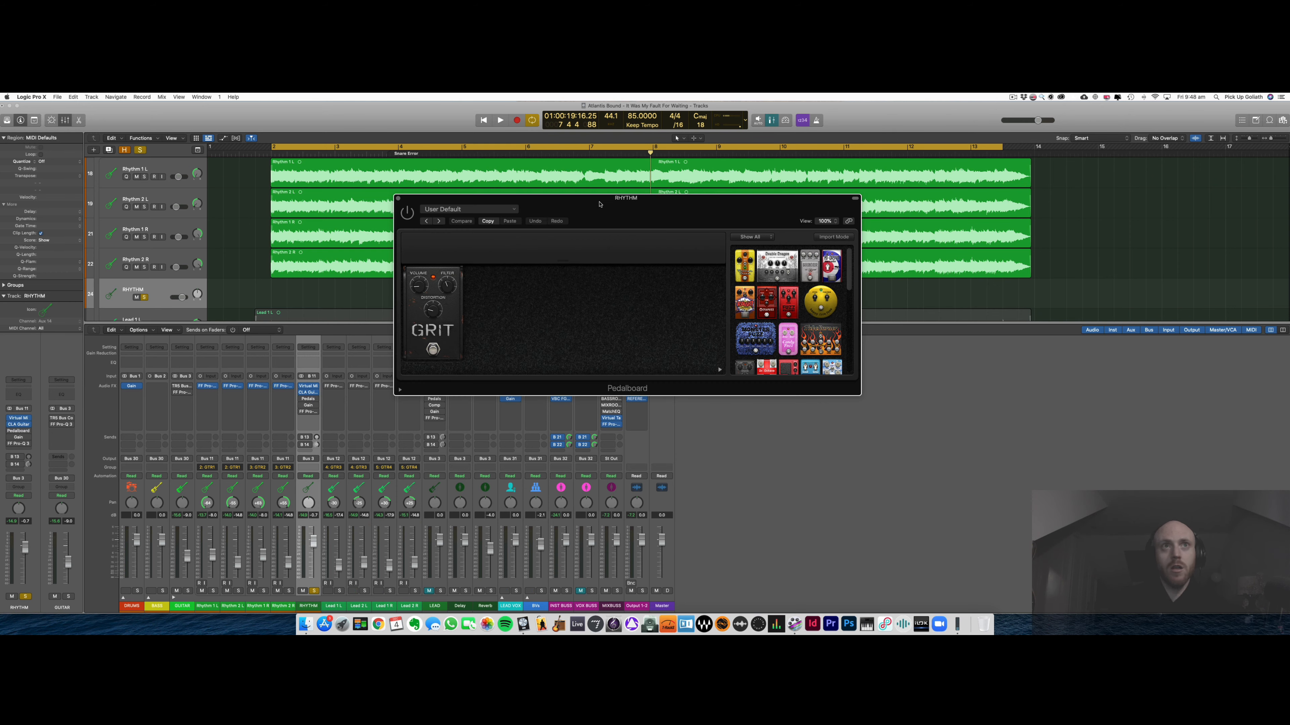
drag(600, 202, 540, 306)
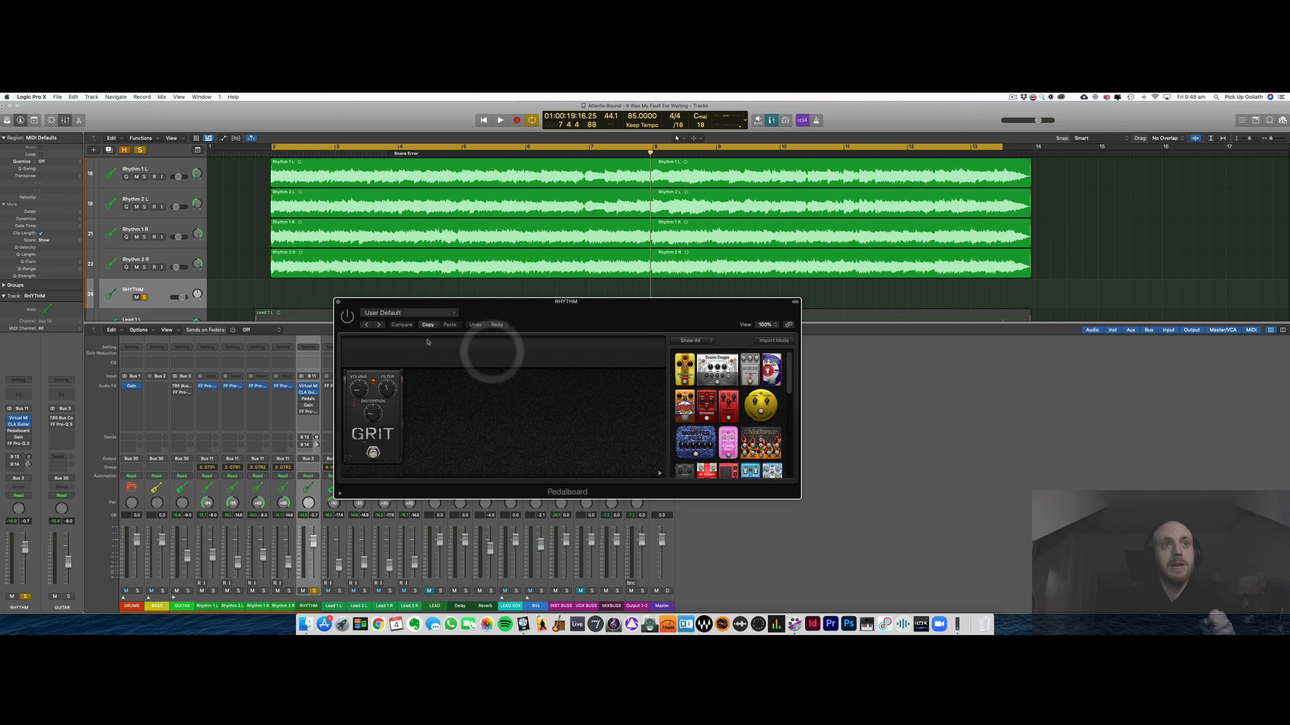
drag(534, 320, 551, 312)
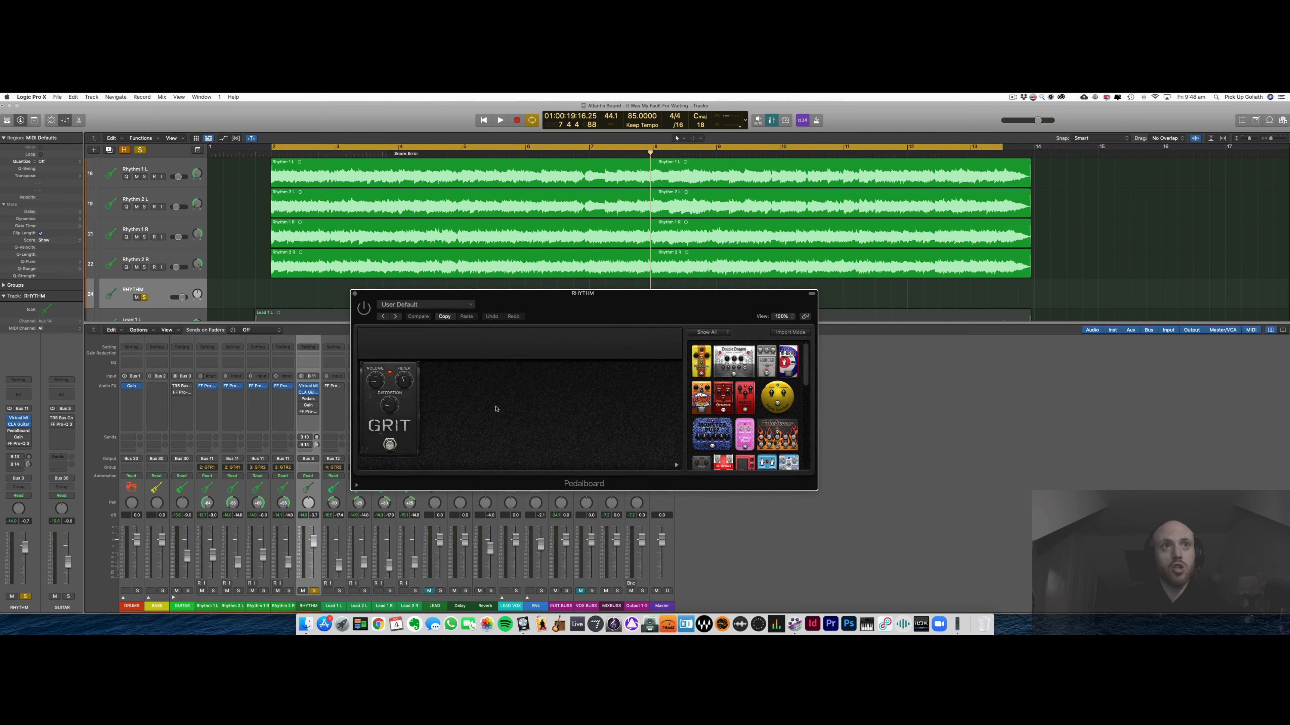
key(space)
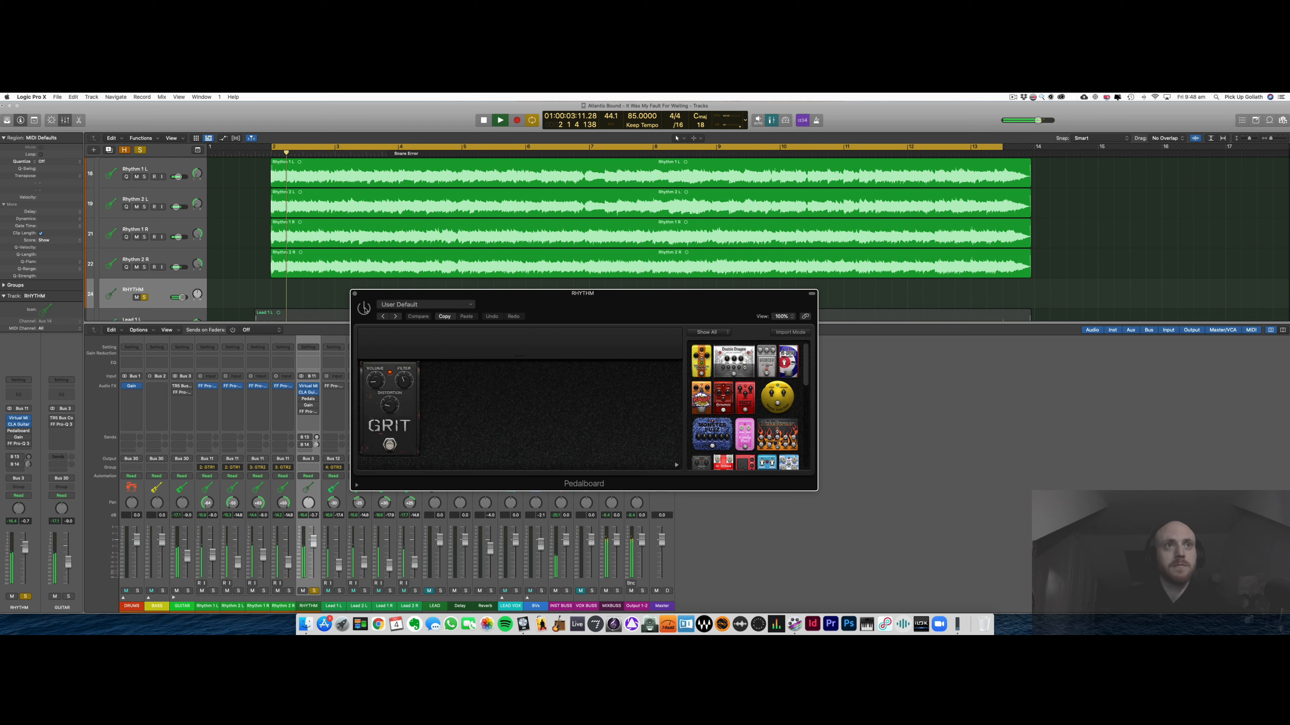
drag(457, 300, 456, 319)
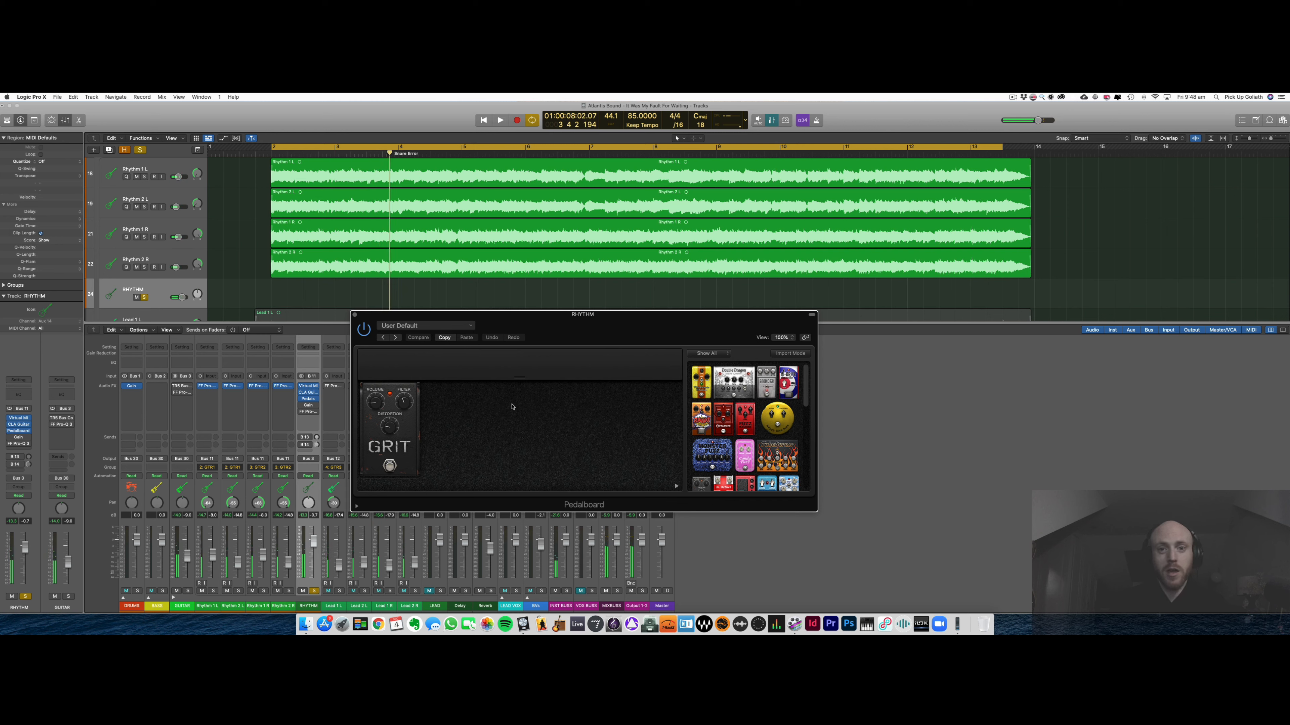
drag(592, 324, 599, 319)
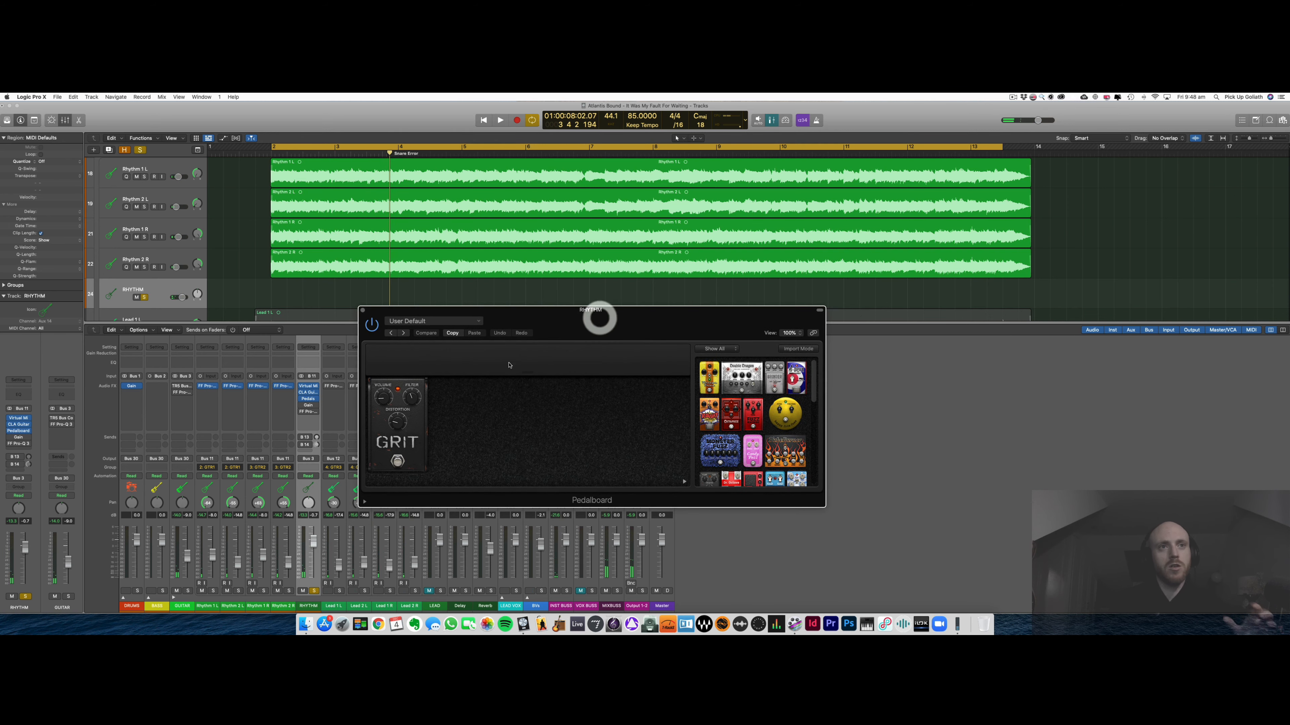
- Unsolo the RHYTHM bus and compare Pedalboard bypassed and active in the full mix, leaving it enabled
click(315, 591)
key(space)
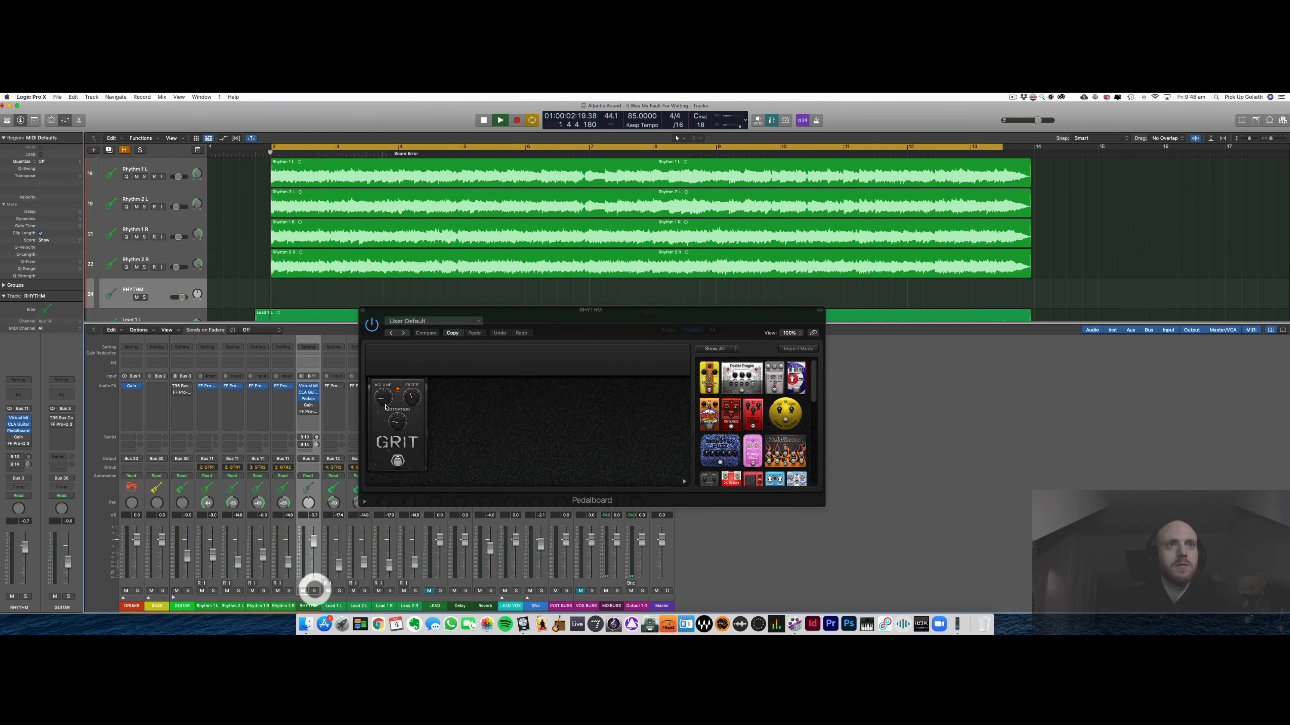
click(372, 326)
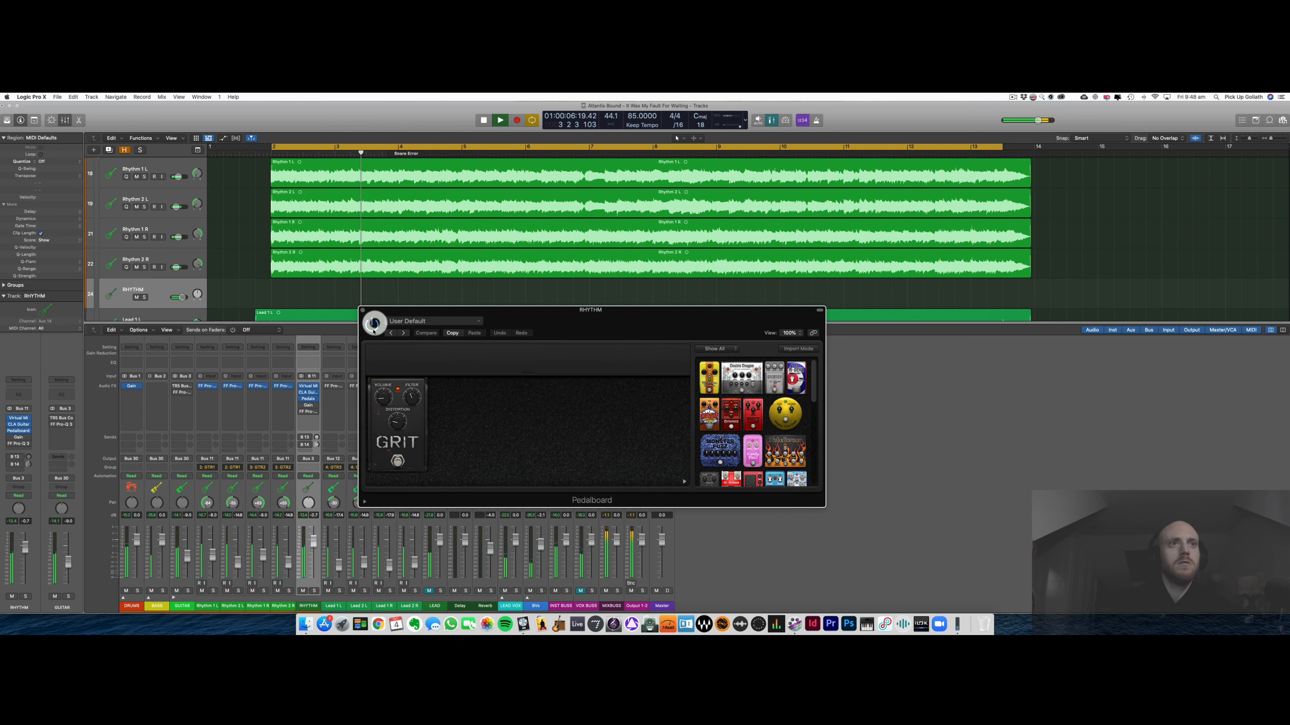
drag(421, 315, 457, 311)
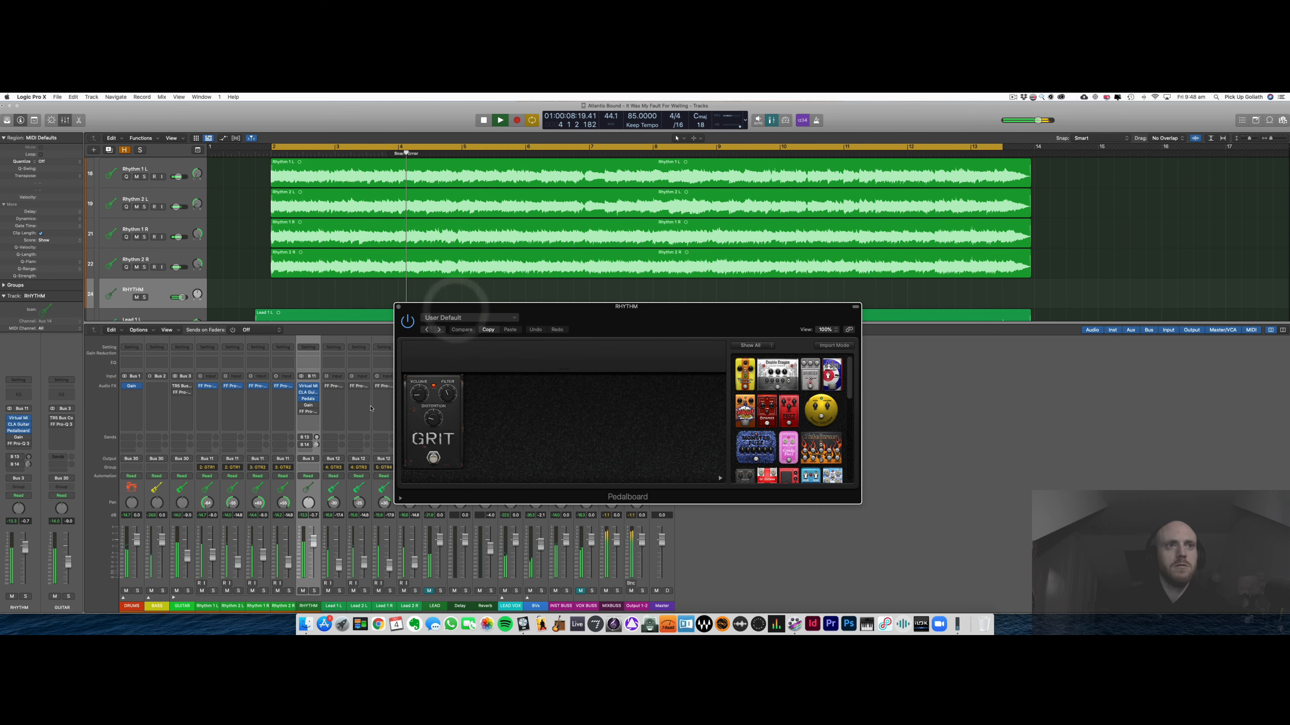
key(space)
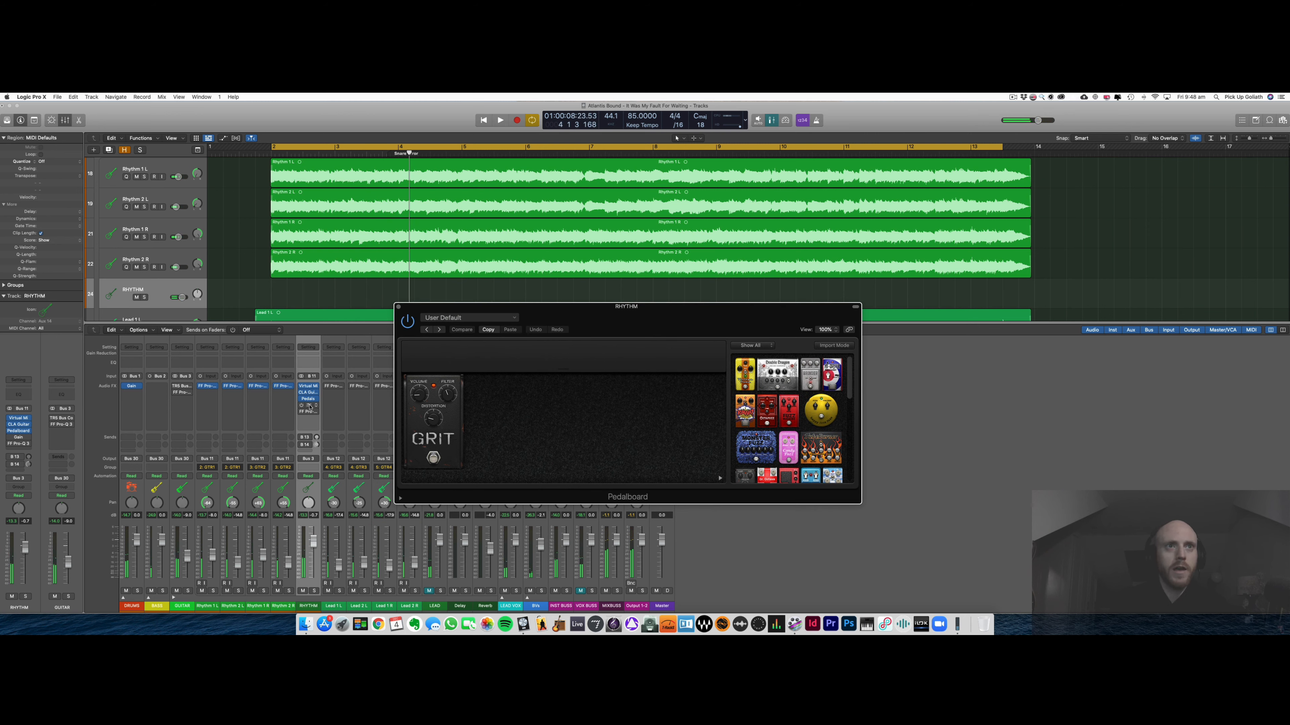
- Enable Gain on the RHYTHM bus, open its Pro-Q 3, and enable the EQ while the mix plays
click(309, 405)
click(408, 213)
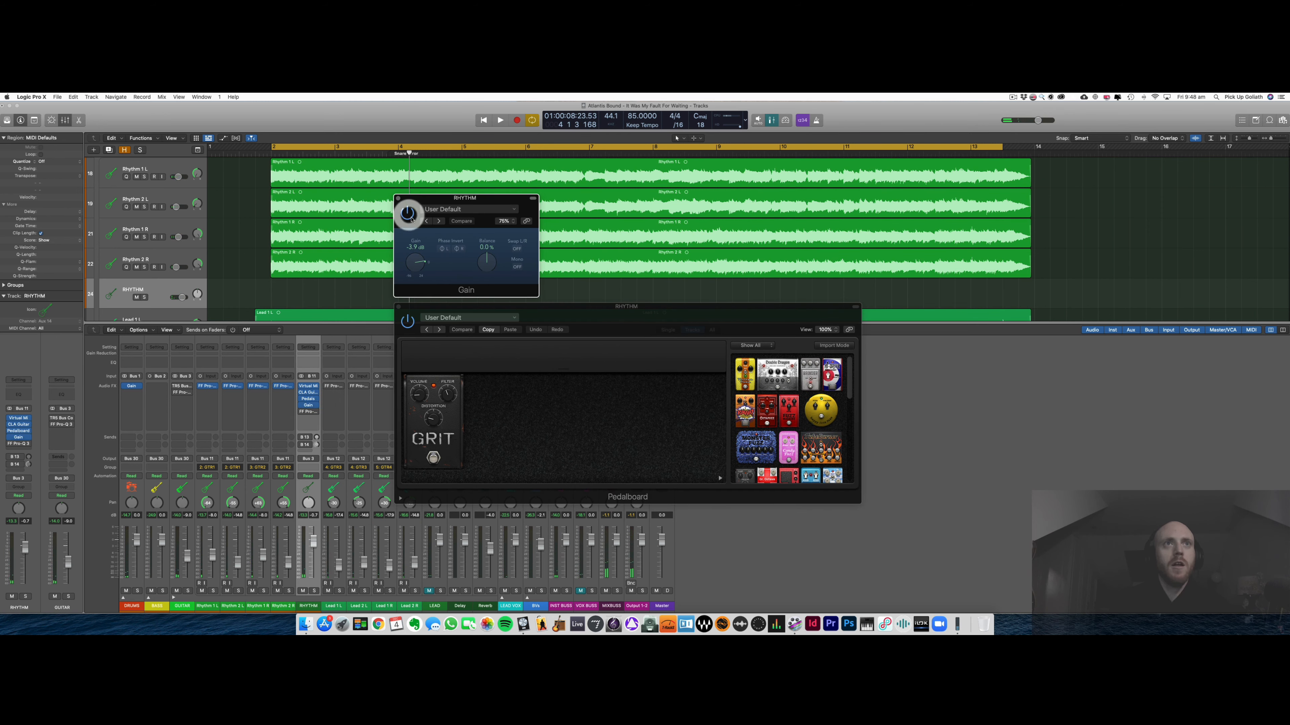
click(309, 412)
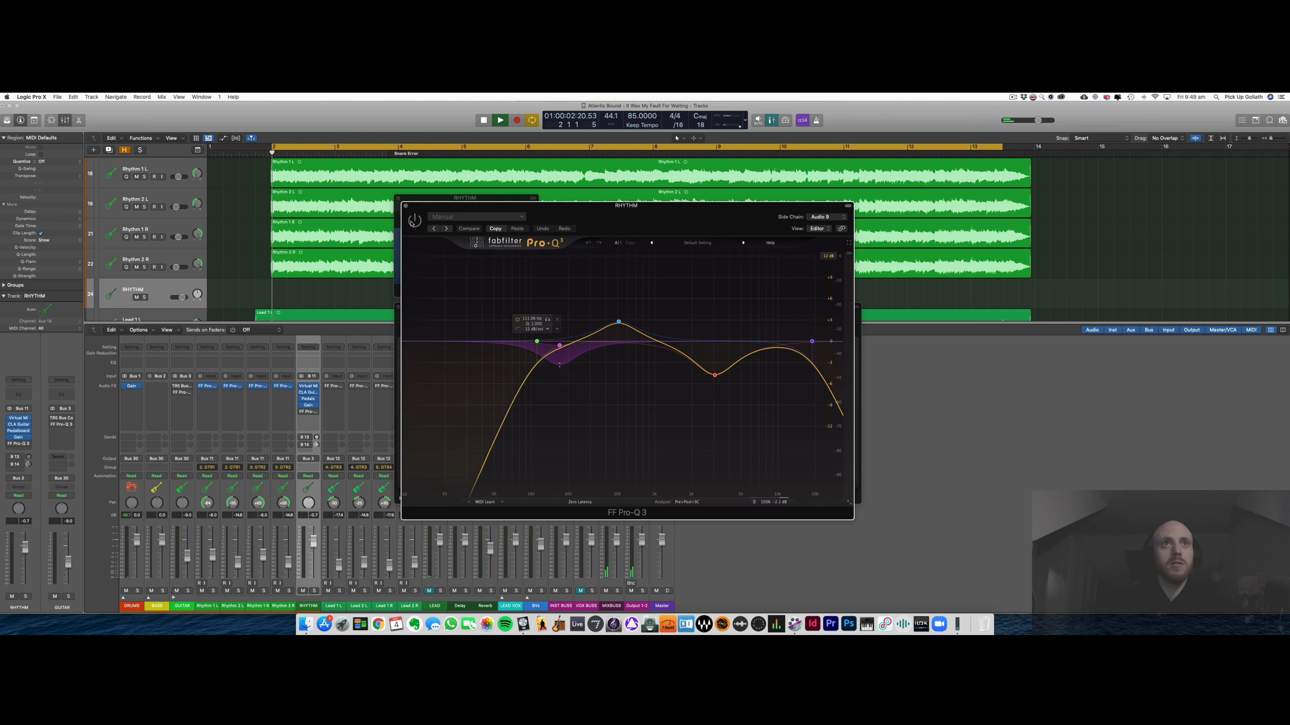
click(413, 220)
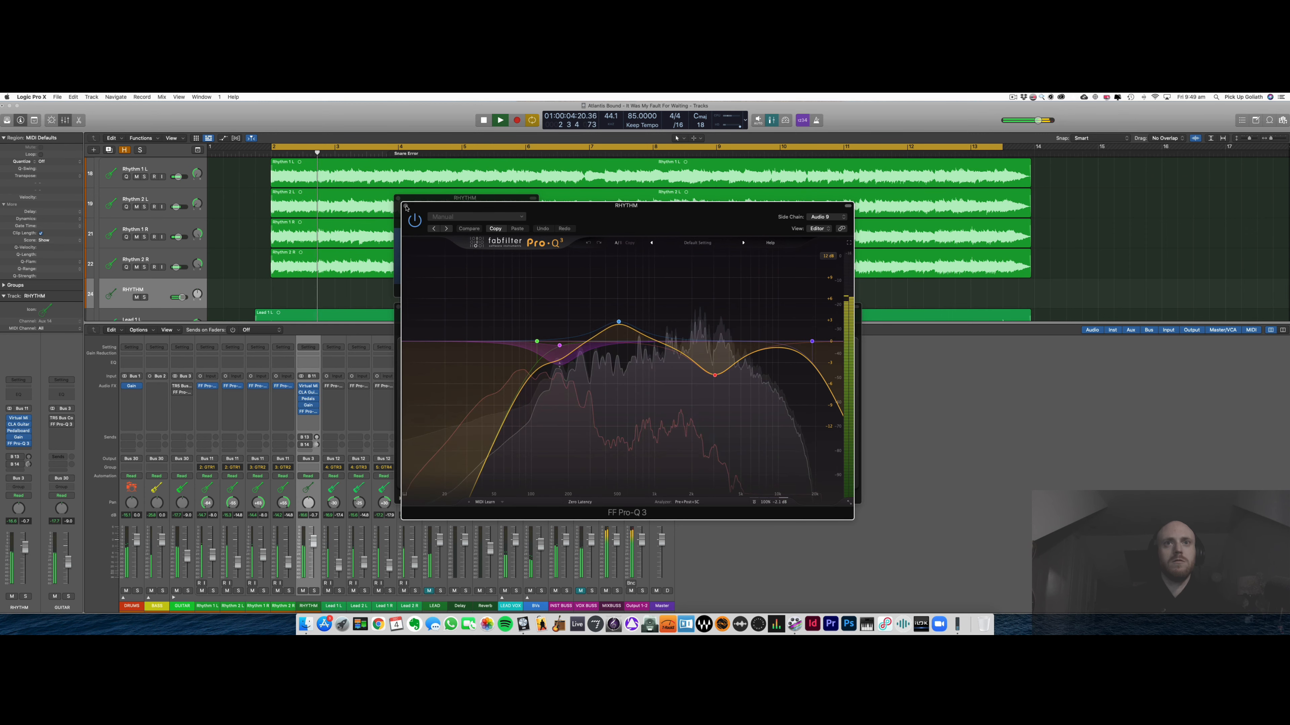
- Close the Pro-Q 3, Gain and Pedalboard windows, and reopen only the RHYTHM bus Pro-Q 3 during playback
click(406, 207)
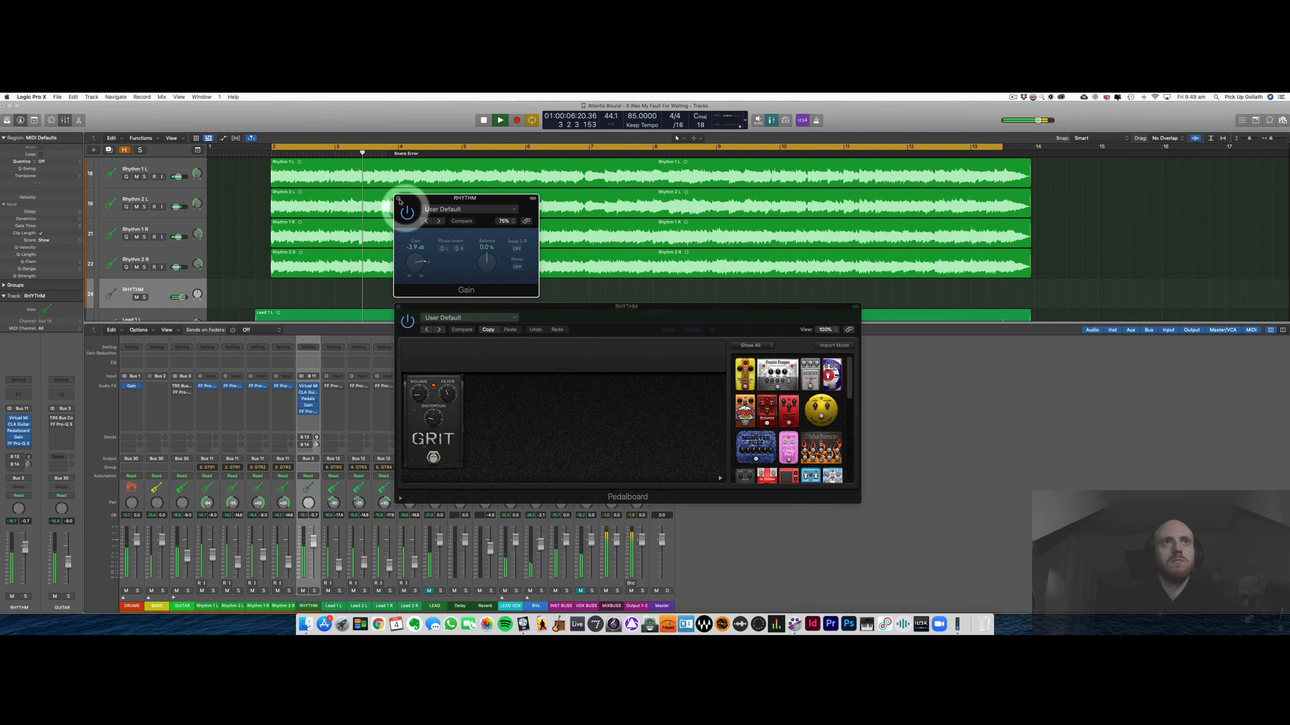
click(399, 199)
click(399, 307)
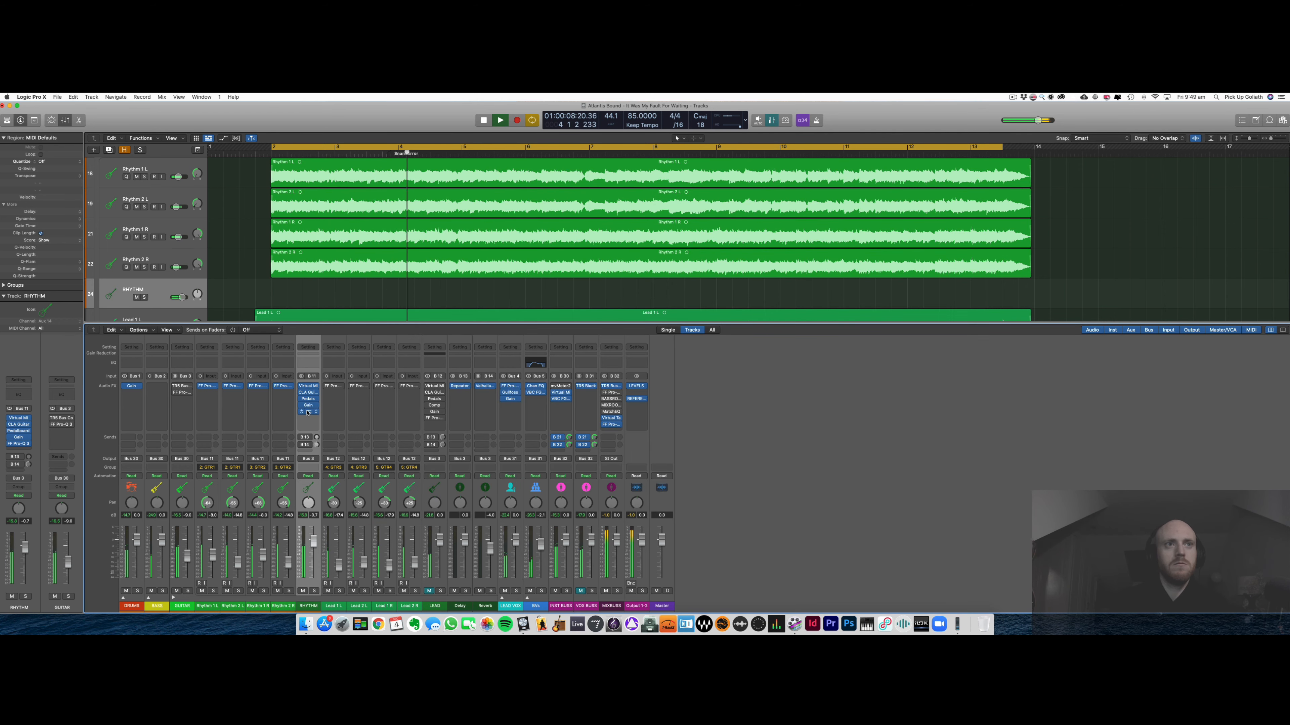
click(308, 412)
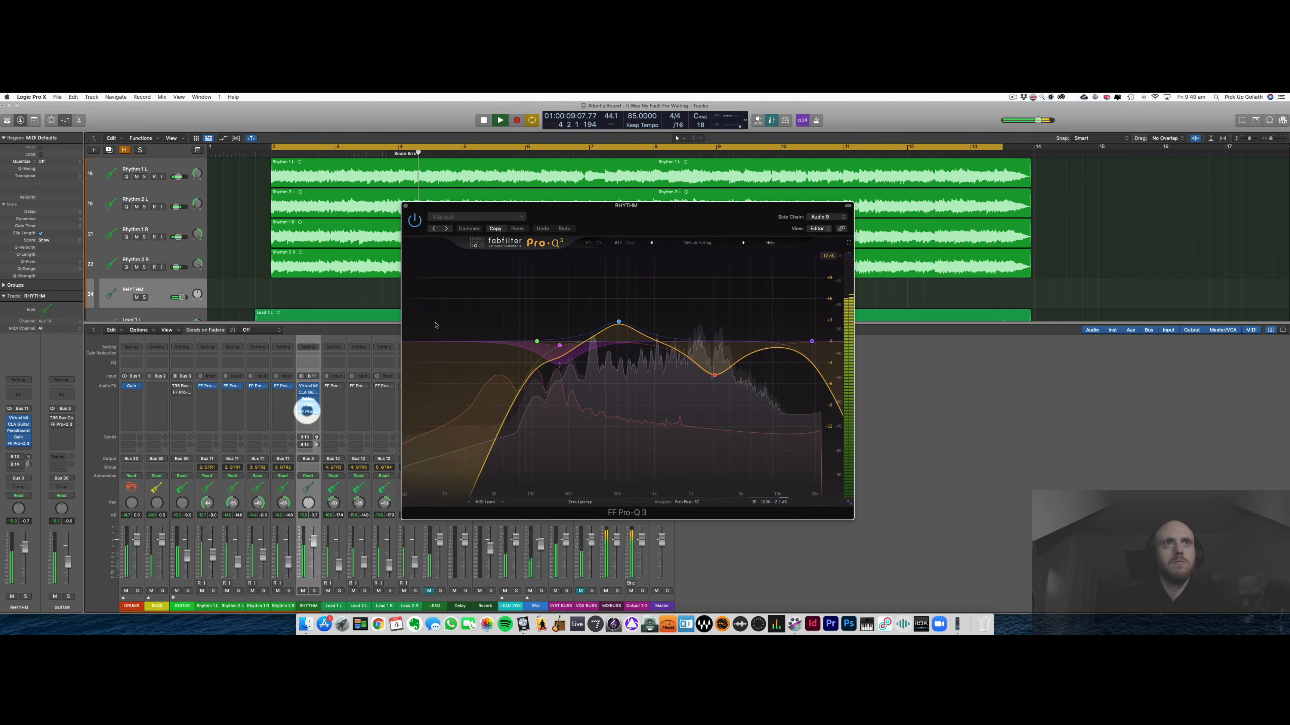
- Compare the RHYTHM bus Pro-Q 3 and its whole plug-in chain bypassed and active during playback, leaving everything enabled
click(414, 221)
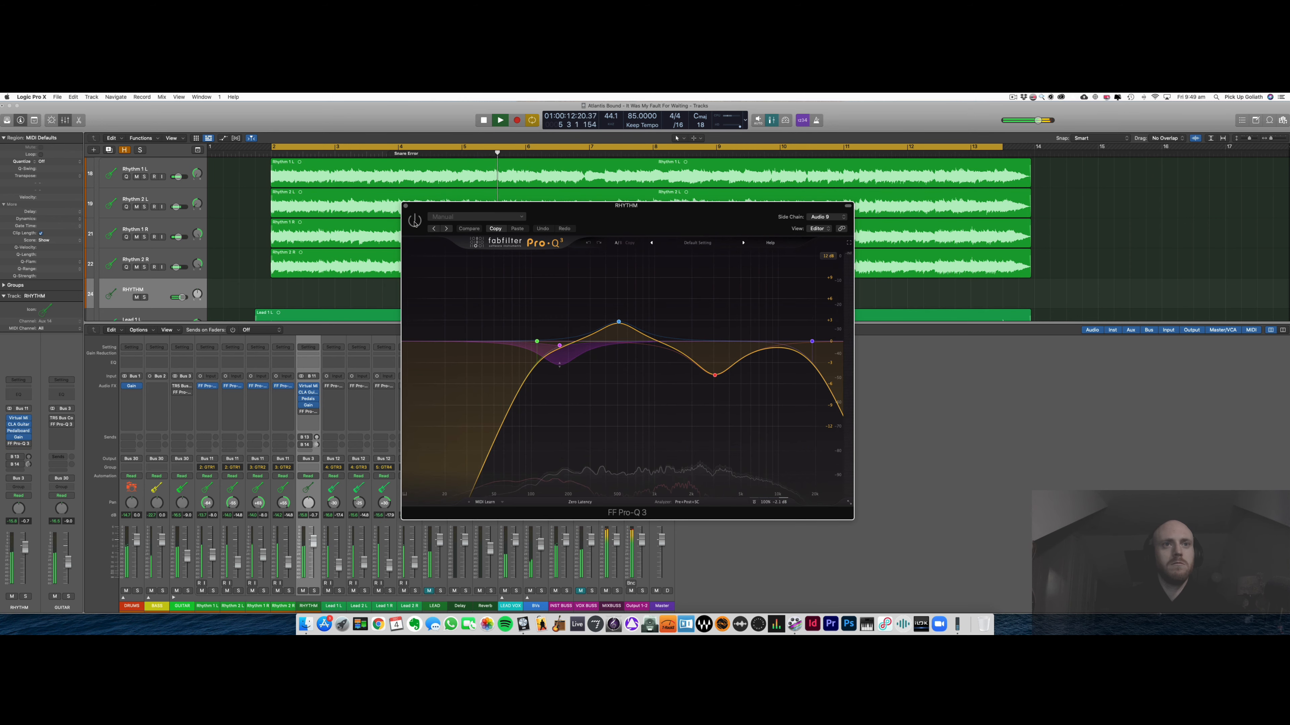
click(414, 221)
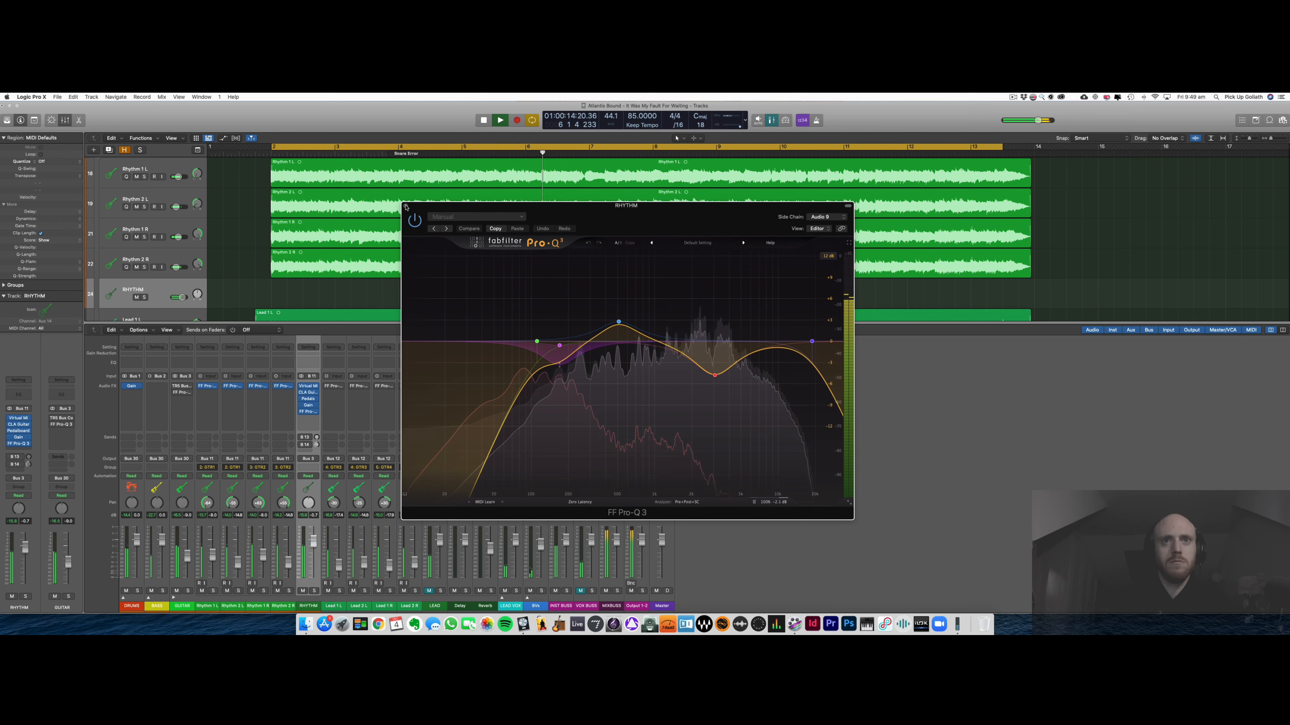
click(406, 206)
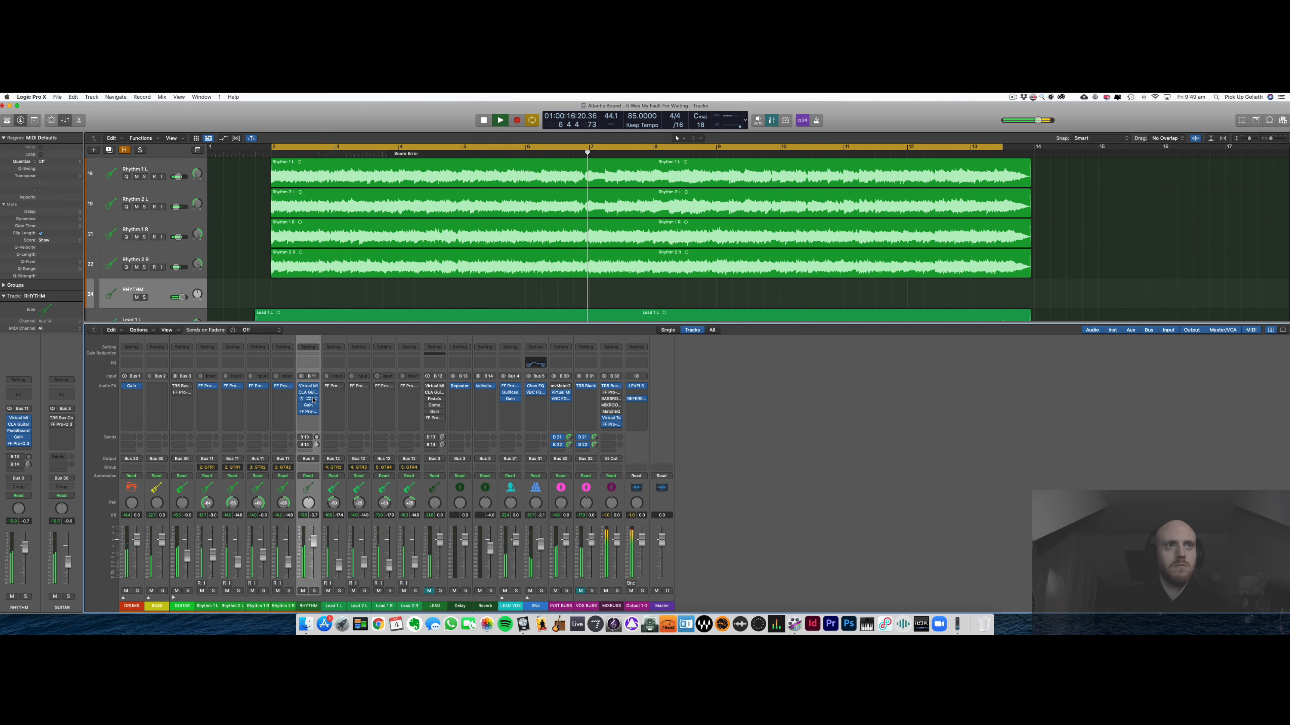
click(300, 415)
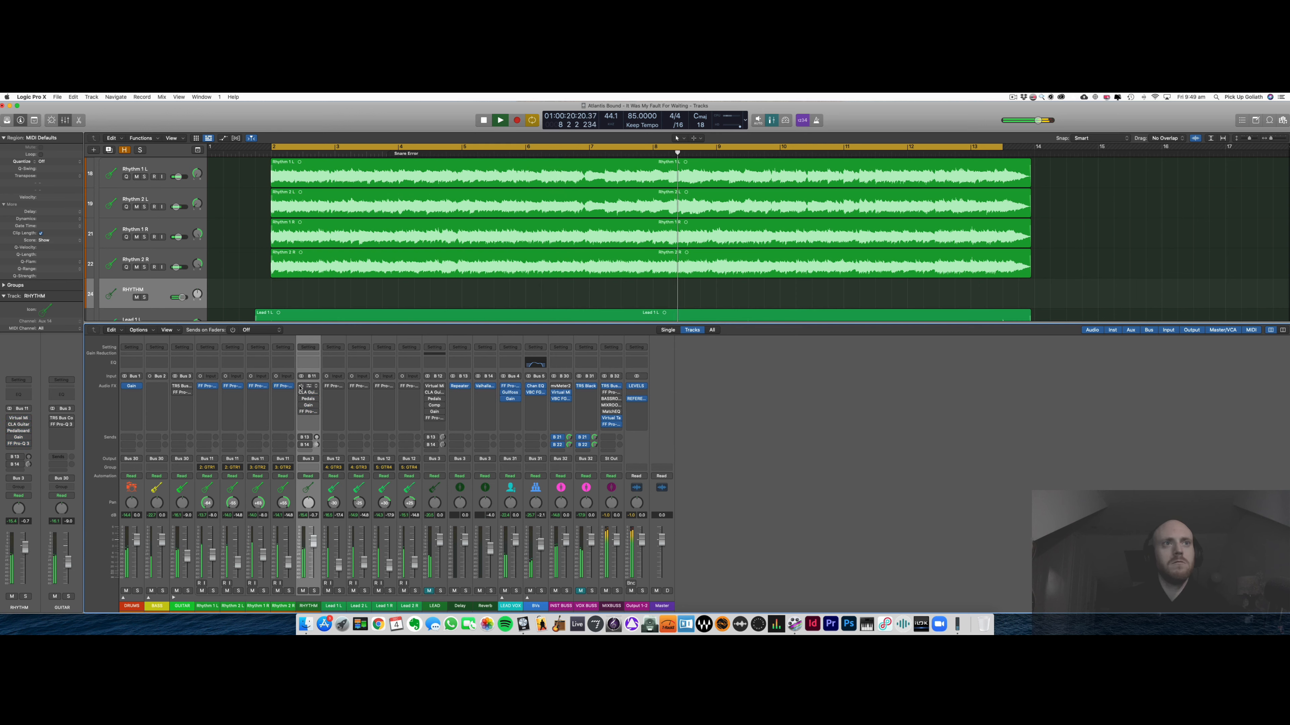
drag(300, 387, 300, 410)
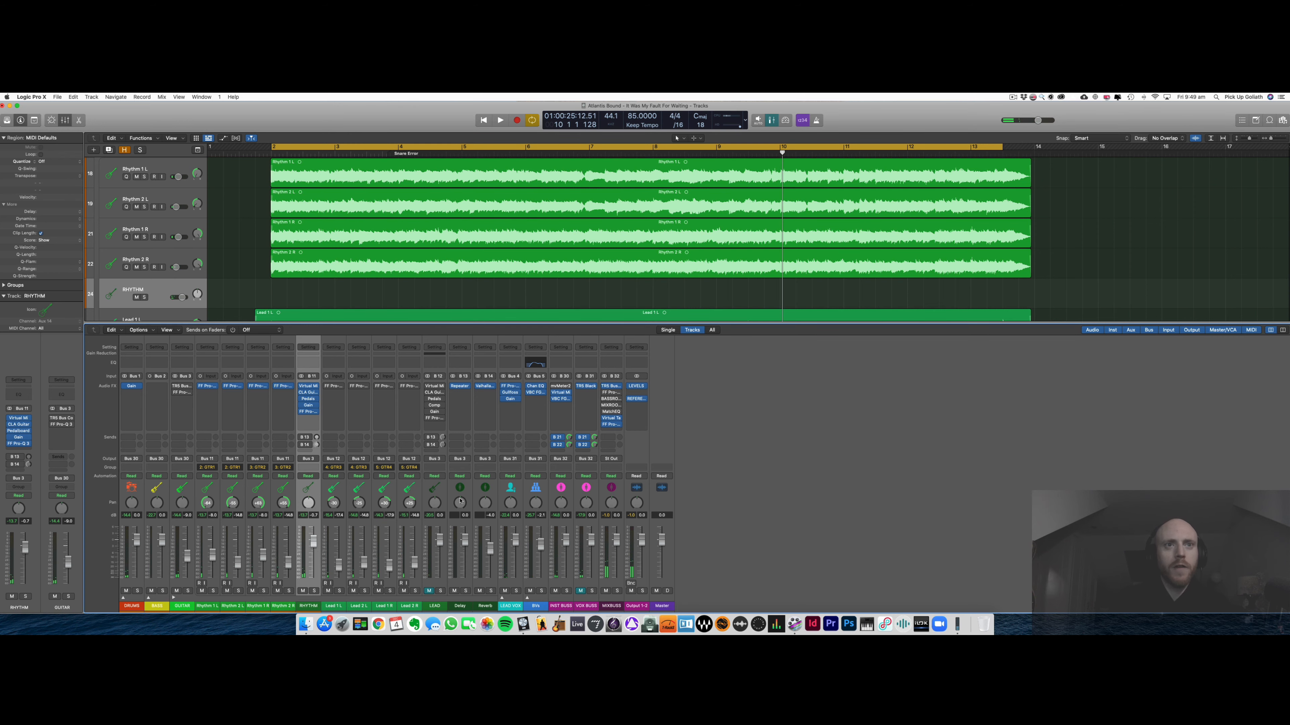
- Identify the Delay and Reverb channels in the mixer, and enable the RHYTHM bus send to Bus 14
click(460, 489)
shift+click(484, 489)
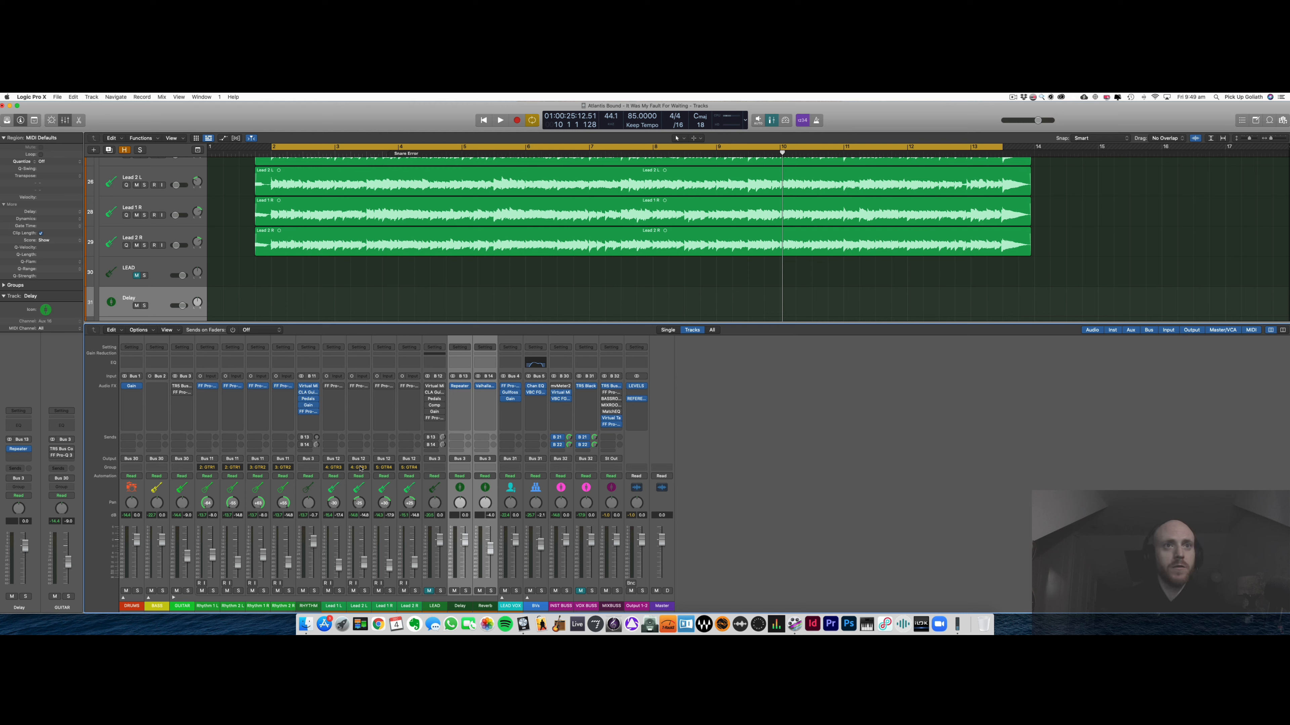
click(460, 489)
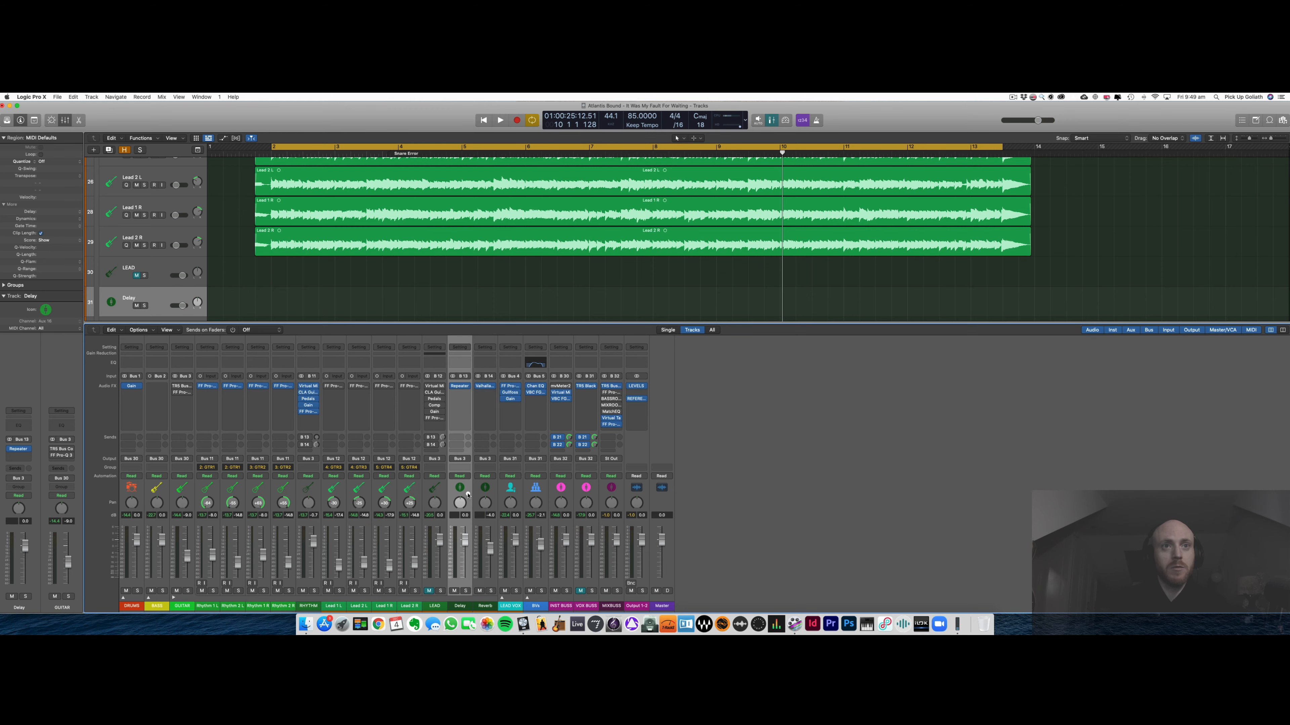
click(309, 488)
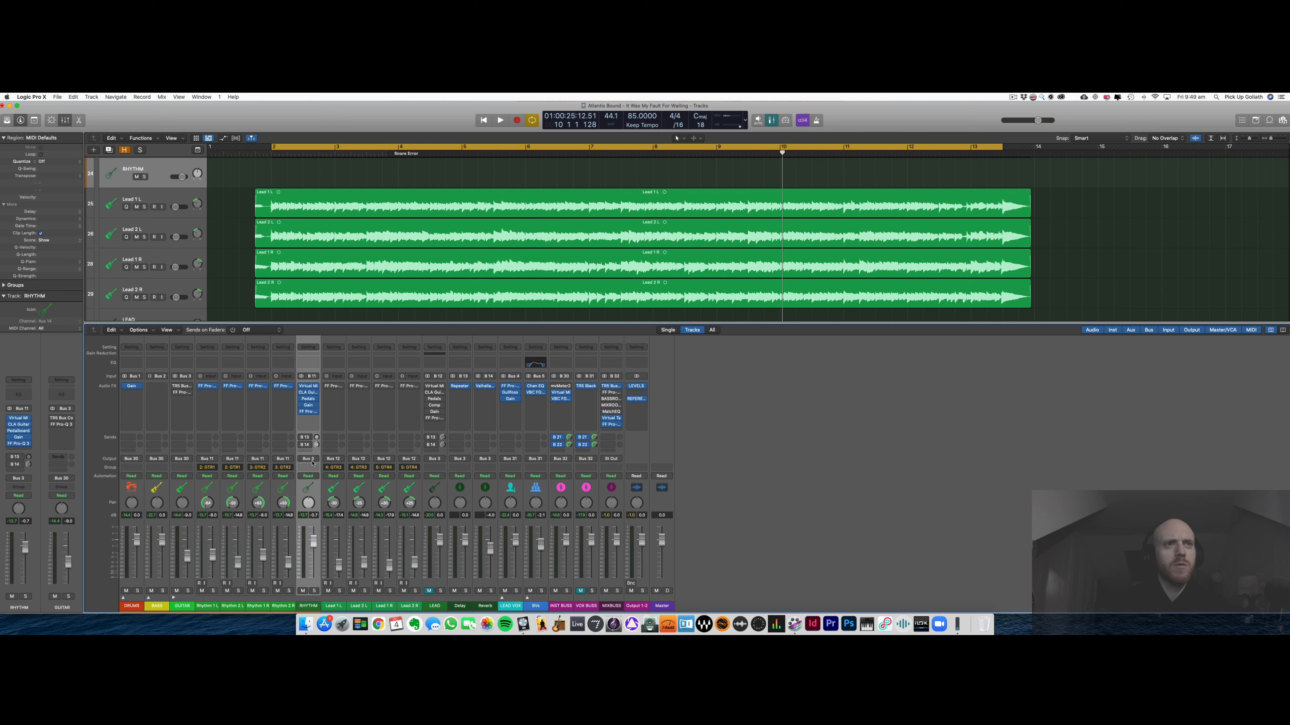
click(302, 445)
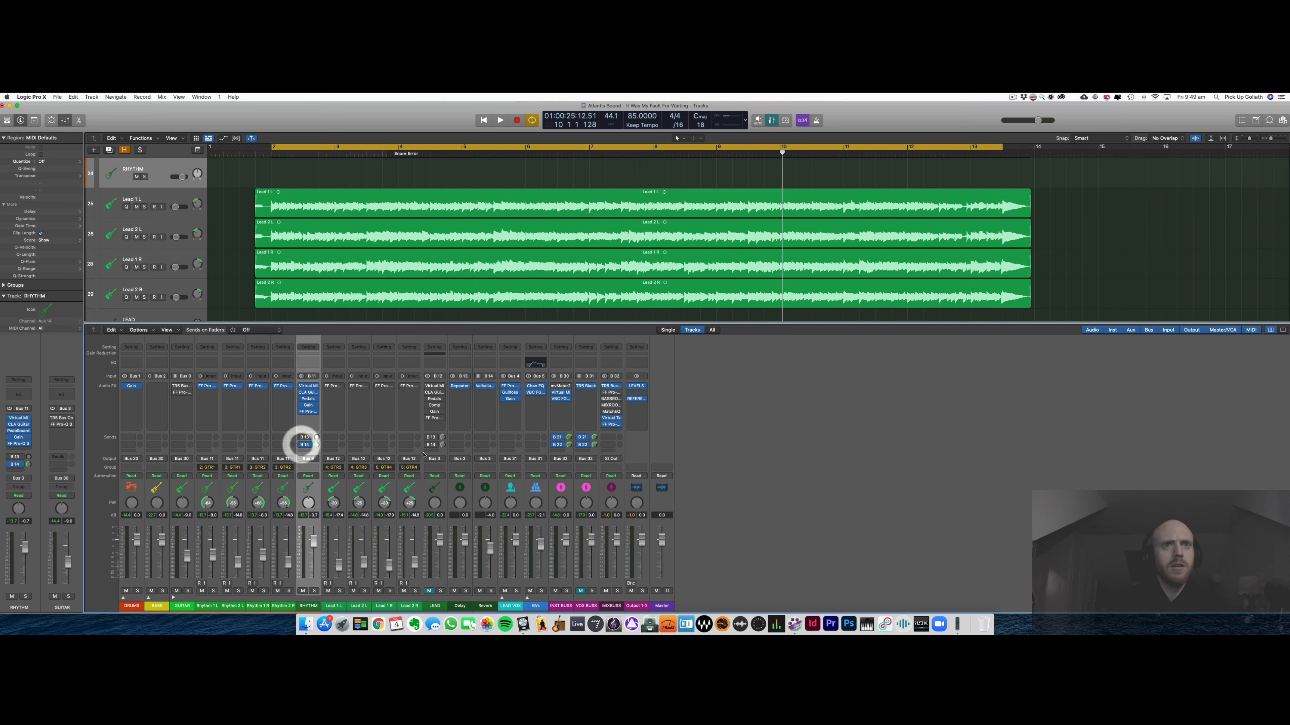
- Examine the ValhallaSupermassive settings on the Reverb channel, and close the plug-in window
click(485, 386)
click(596, 193)
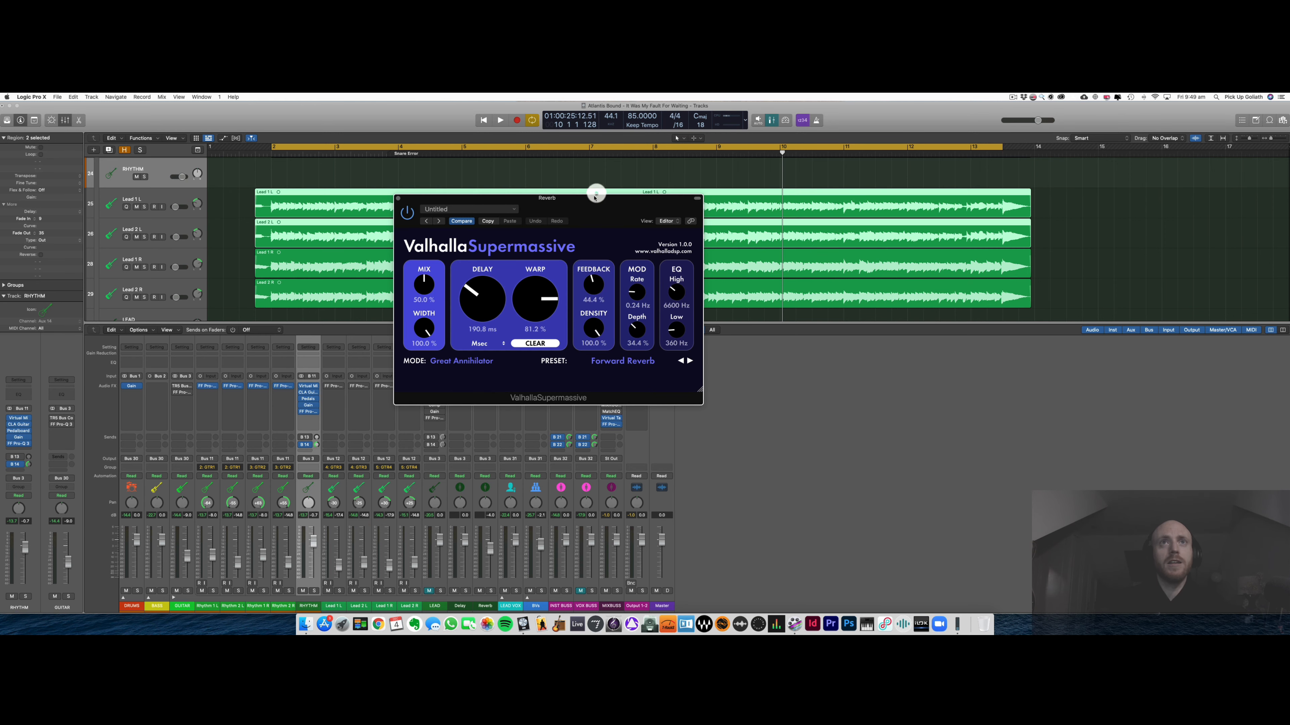
drag(593, 199, 603, 251)
click(777, 374)
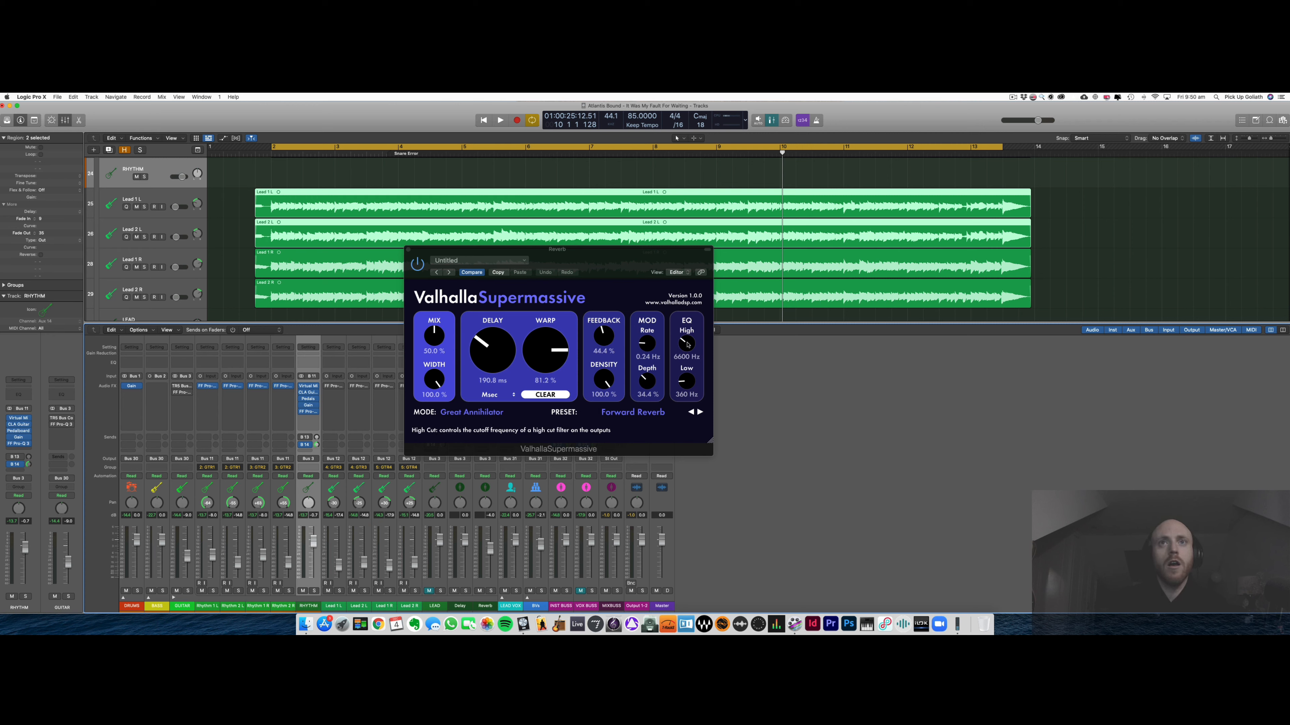
drag(622, 266, 660, 320)
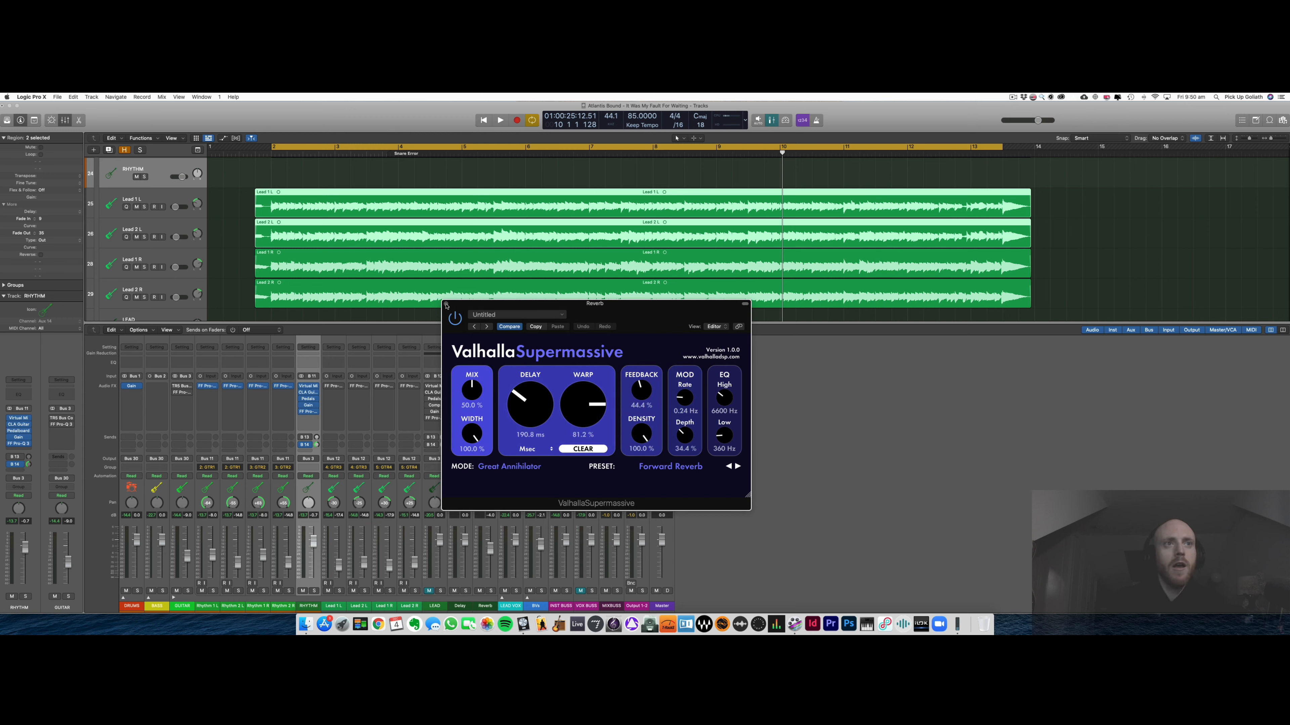
click(445, 304)
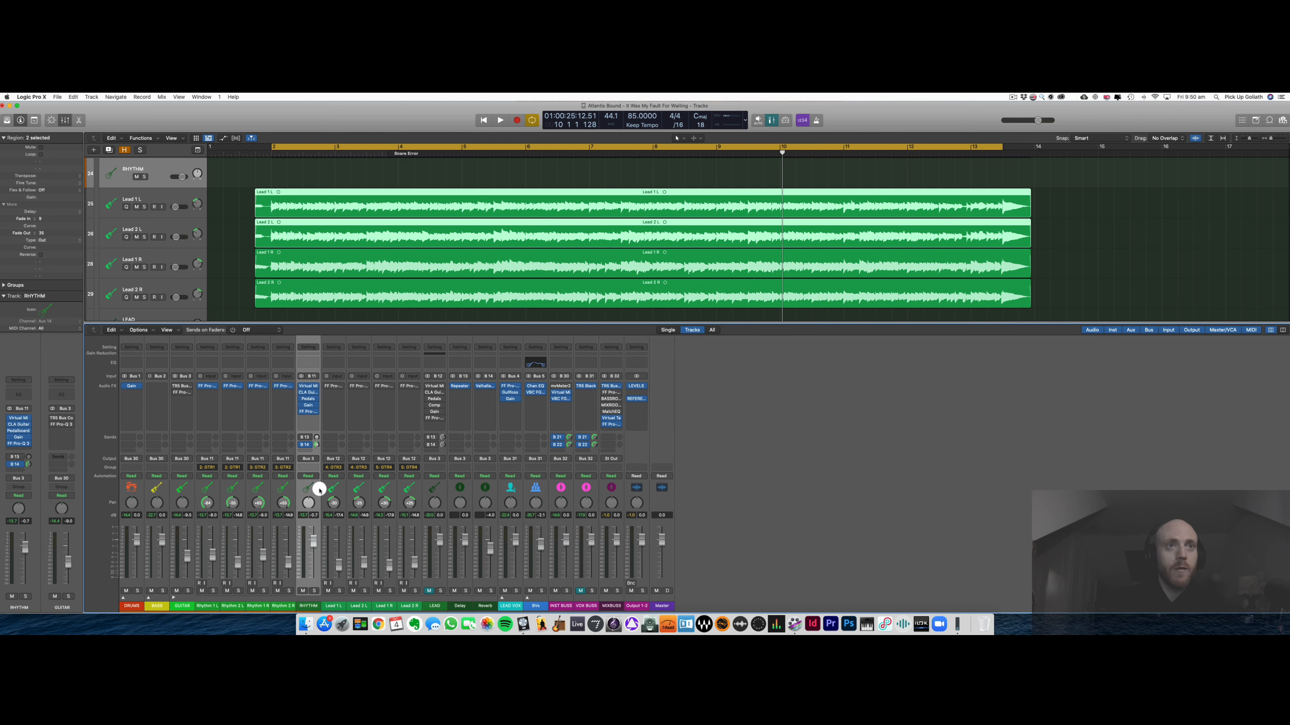
- Solo the RHYTHM bus during playback and compare its Bus 14 reverb send off and on, leaving it enabled
key(space)
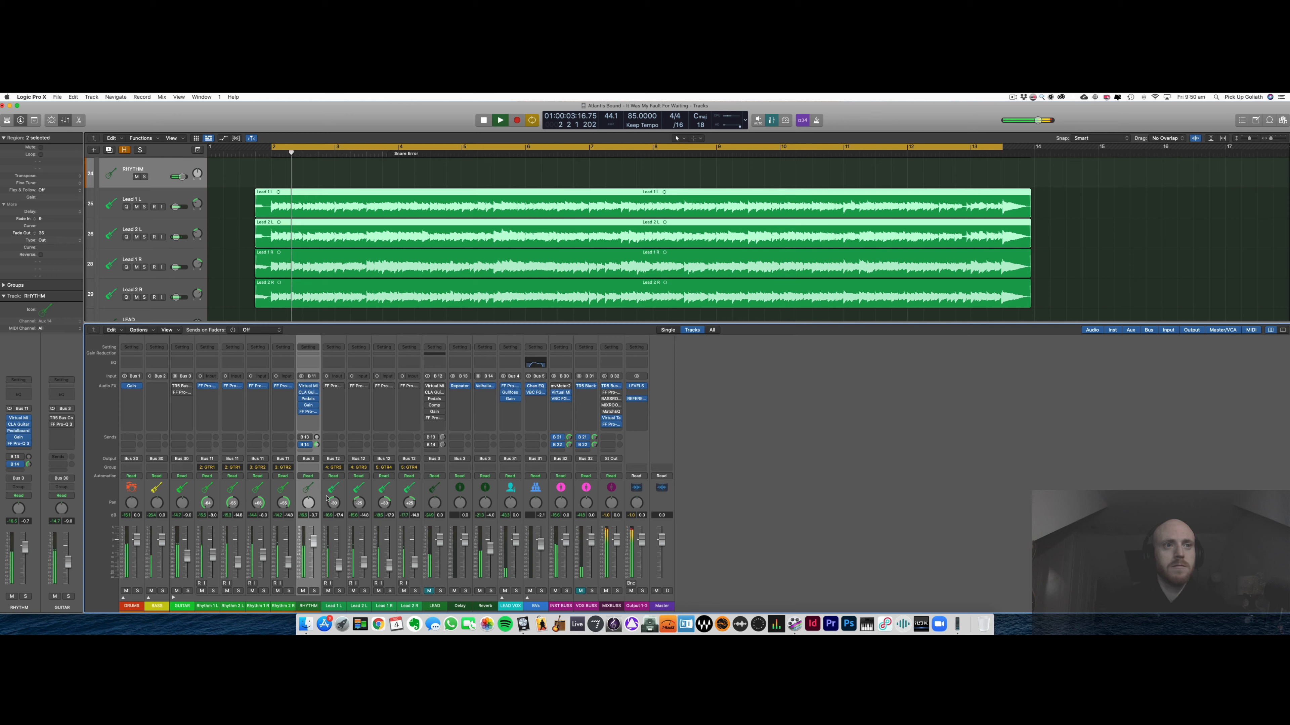
click(313, 590)
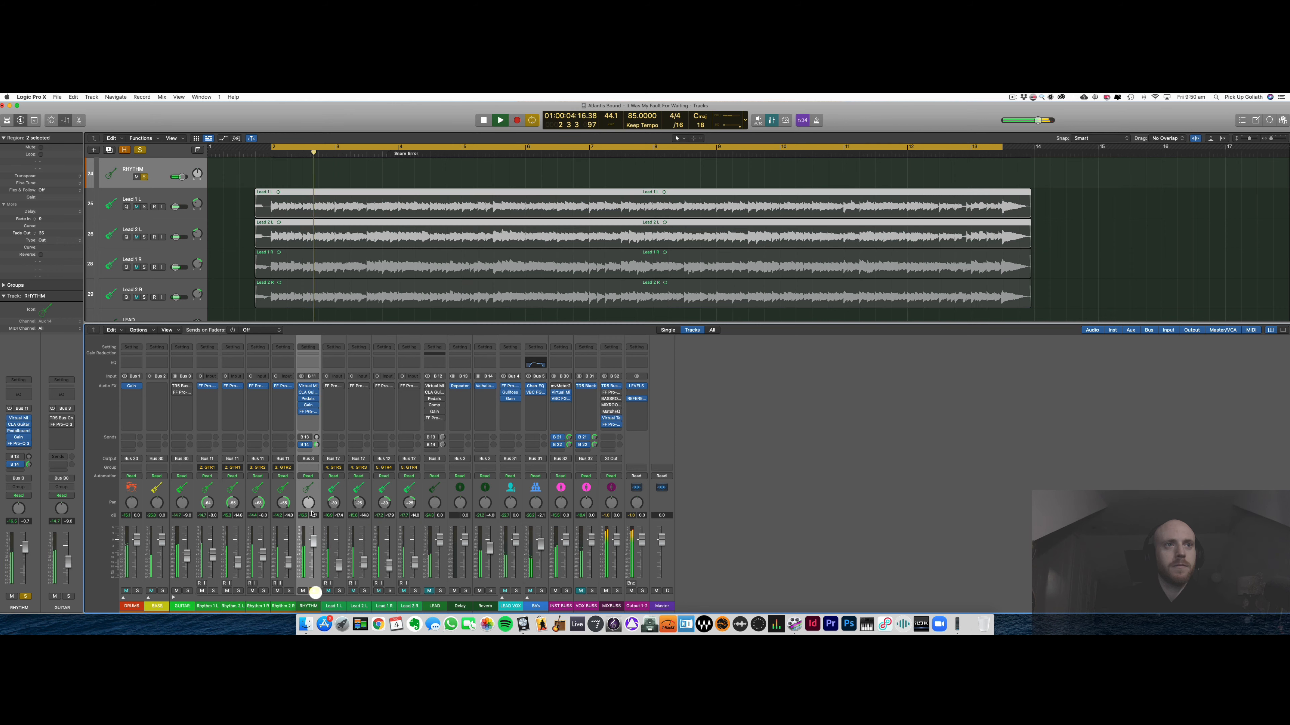
click(301, 445)
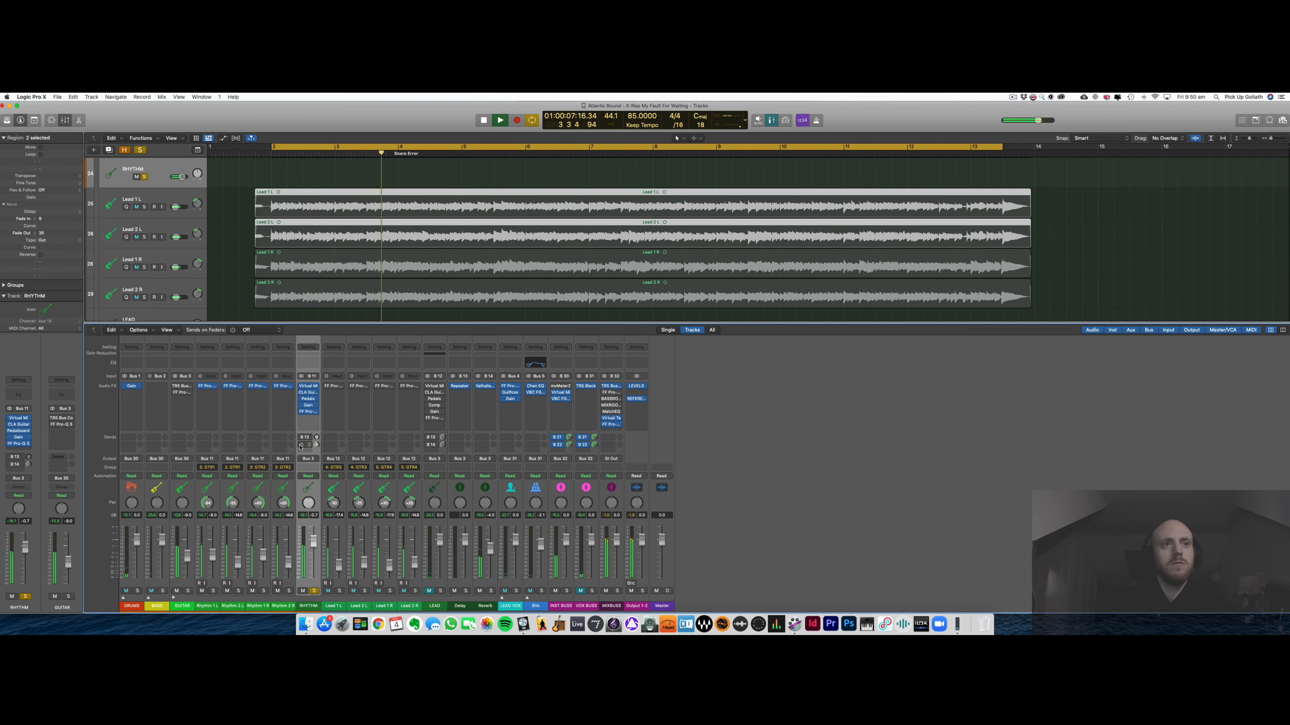
click(300, 445)
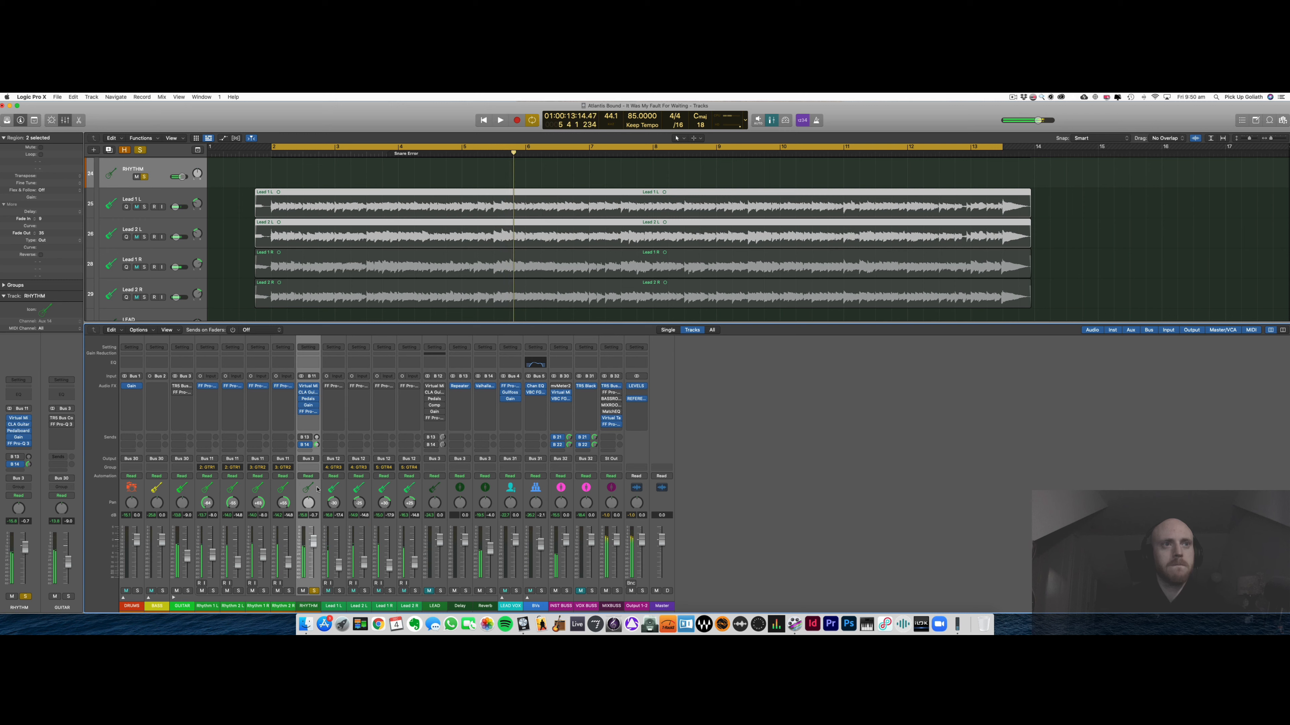
click(317, 488)
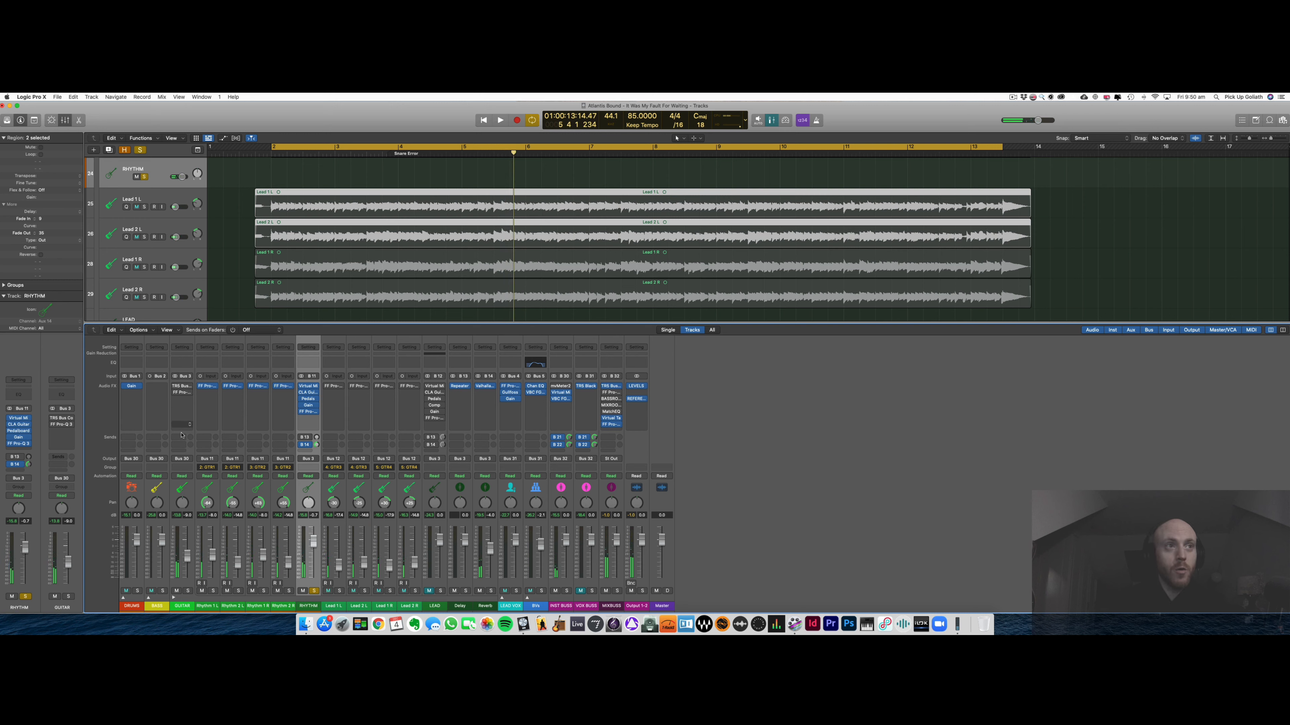
- Open TR5 Bus Compressor on the GUITAR bus and enable it while the soloed rhythm guitars play
click(181, 386)
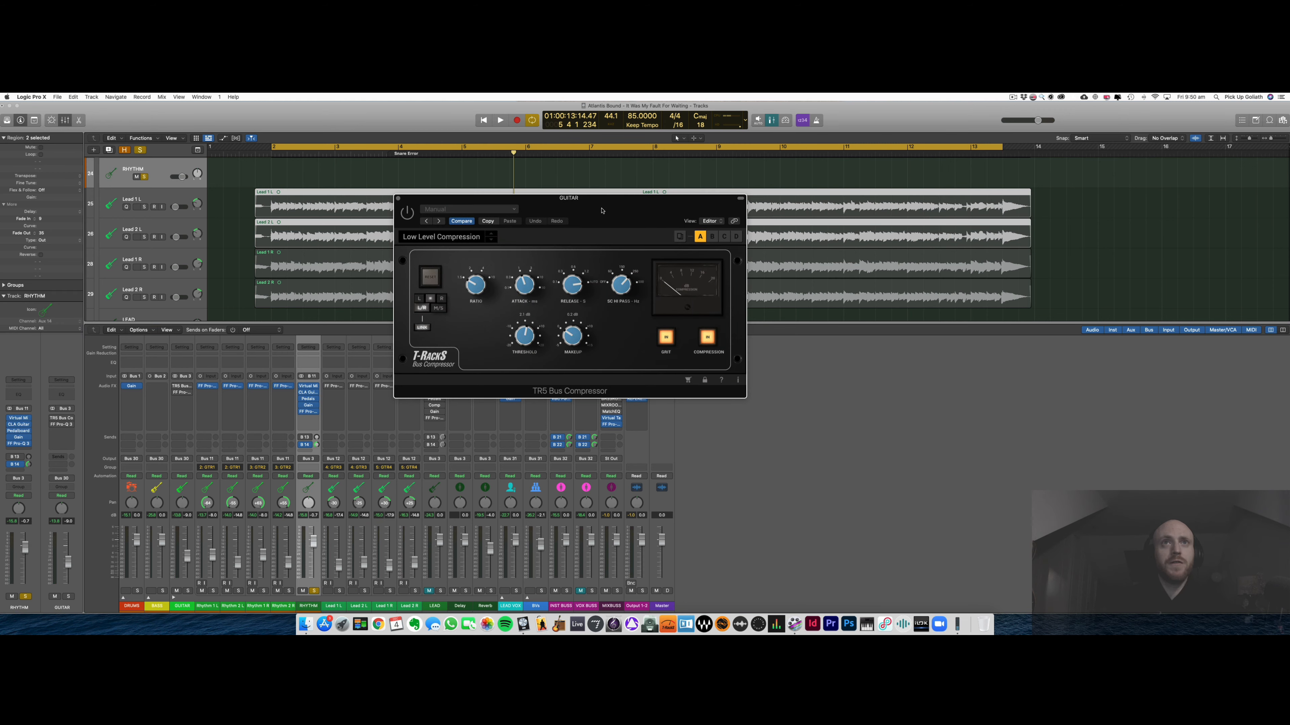
drag(593, 217, 636, 280)
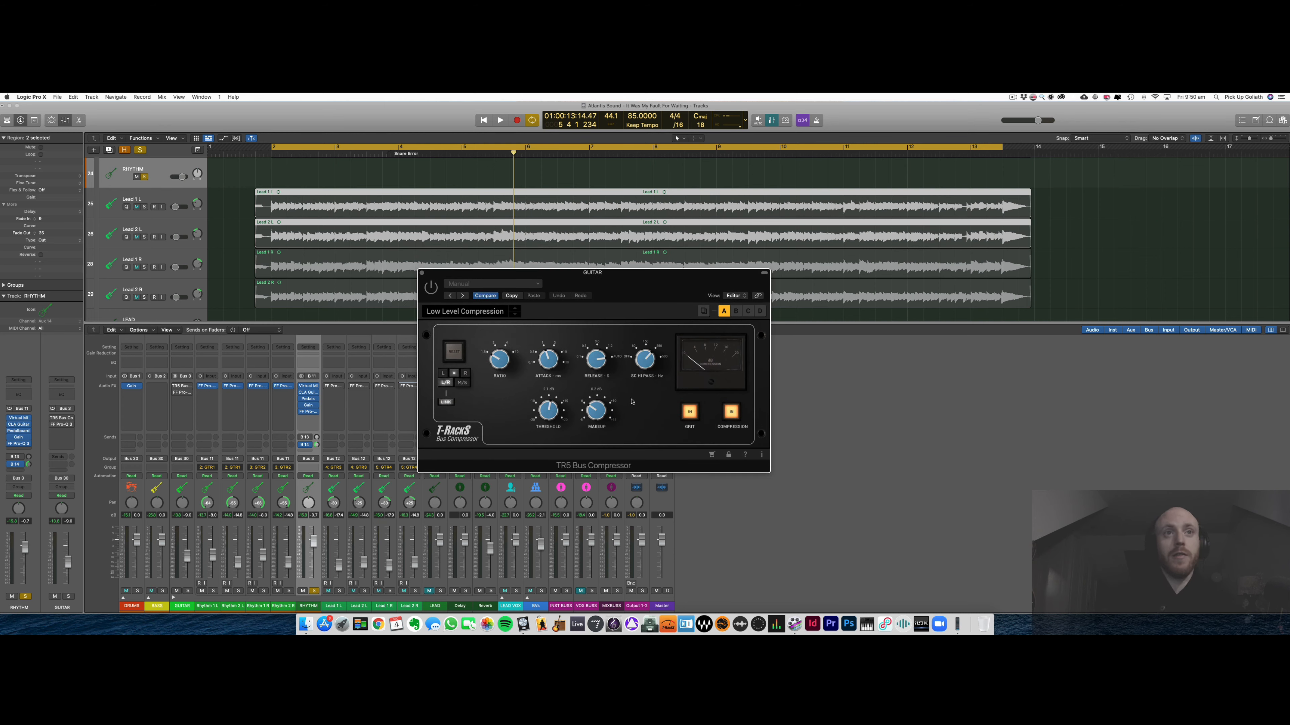
drag(612, 276, 624, 314)
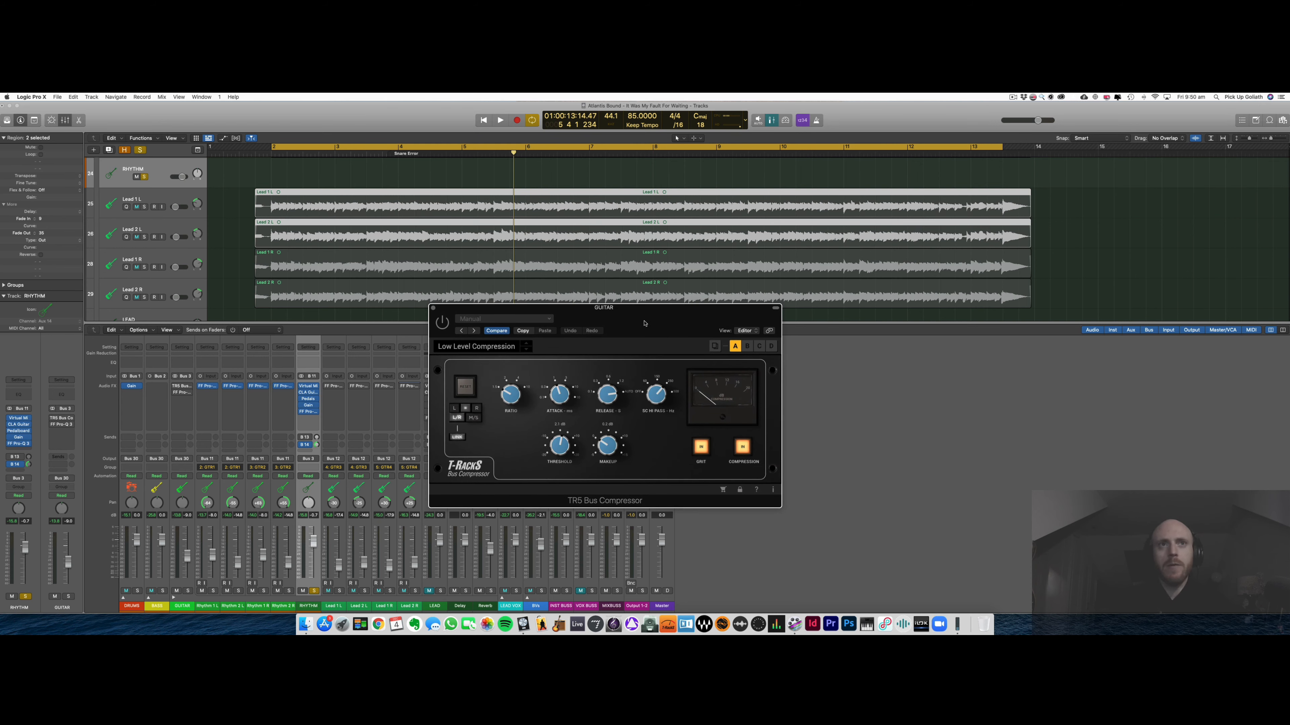
drag(644, 323, 639, 333)
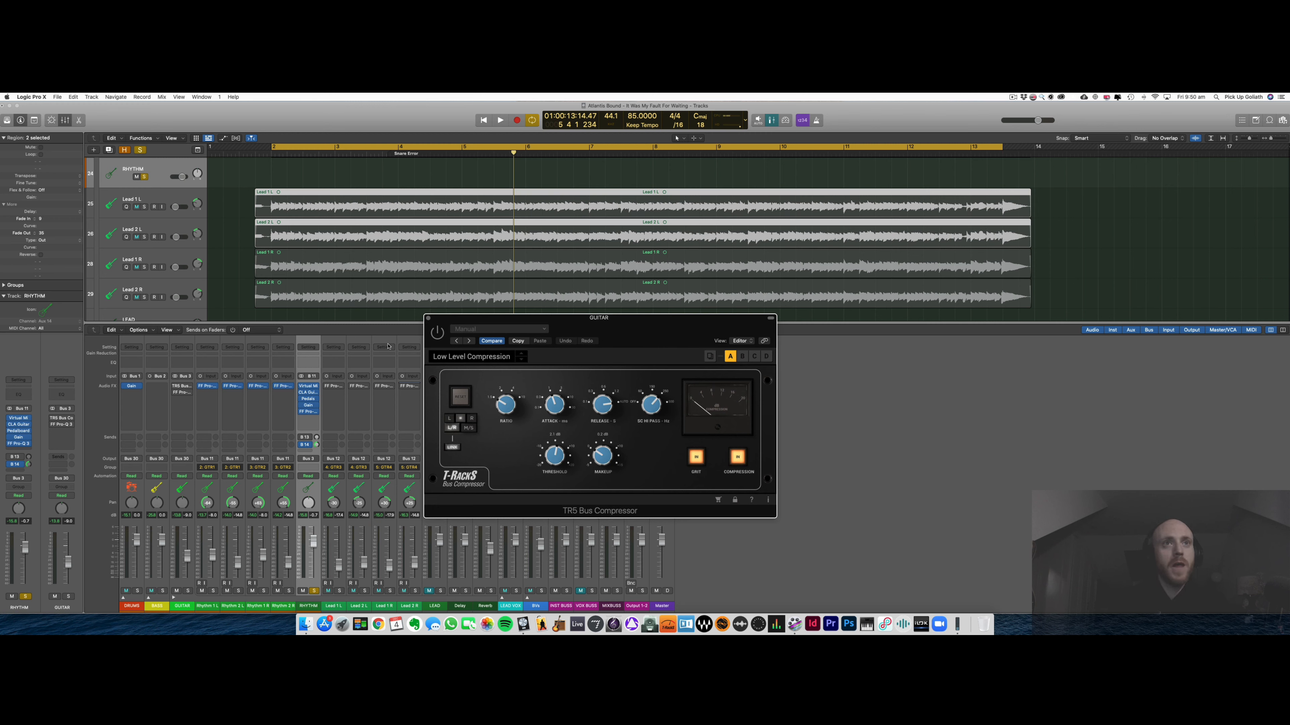
key(shift+space)
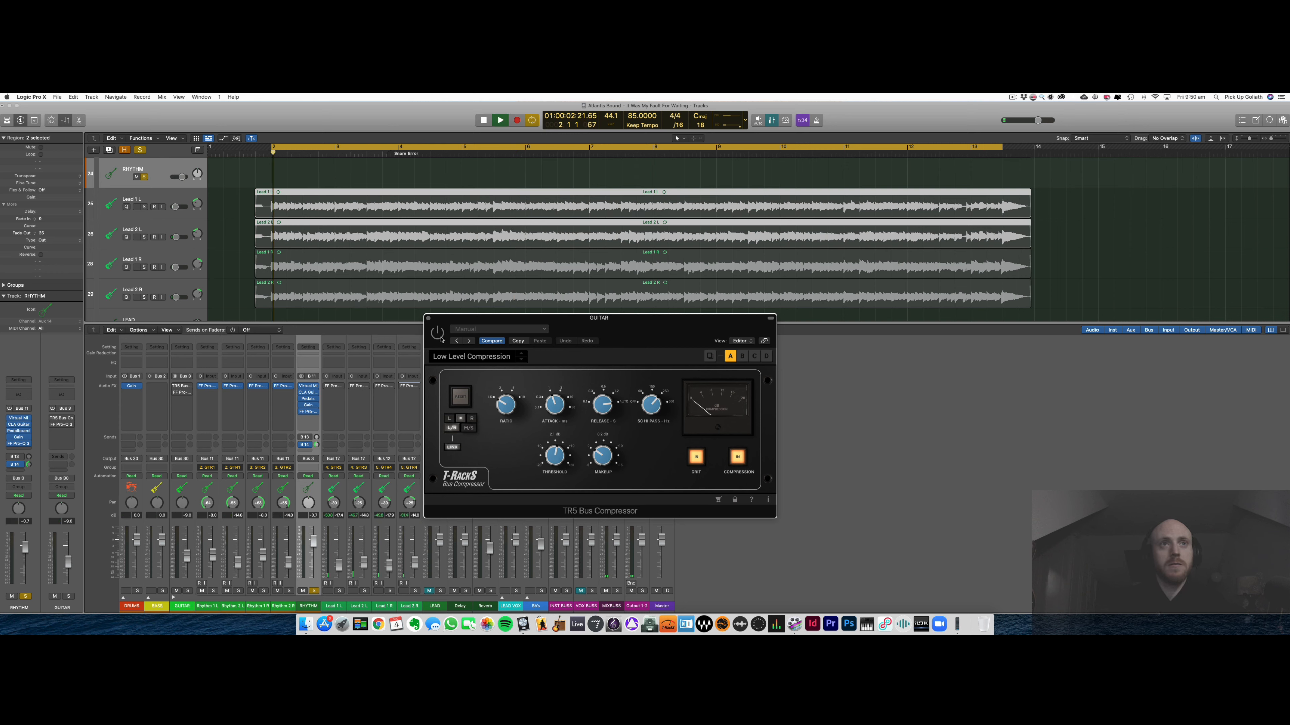
click(437, 333)
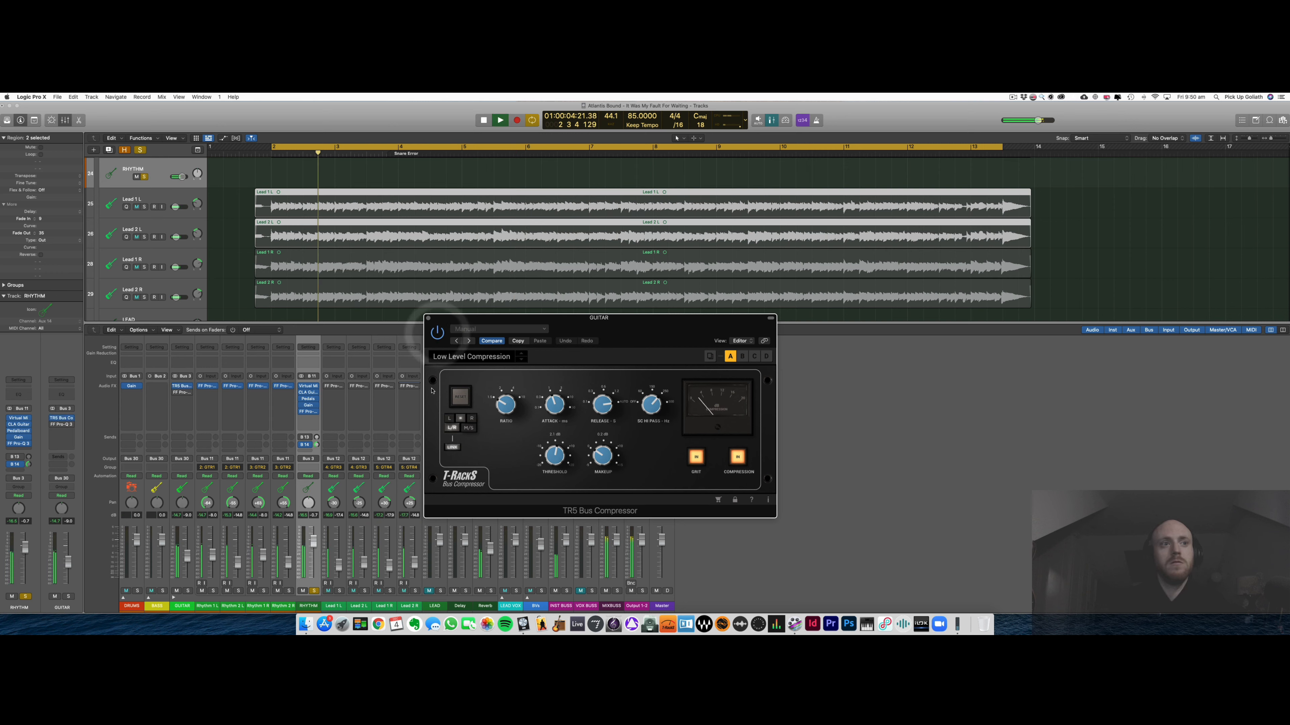
- Unsolo the RHYTHM bus, compare the GUITAR bus compressor bypassed and active in the full mix, and close it enabled
click(313, 591)
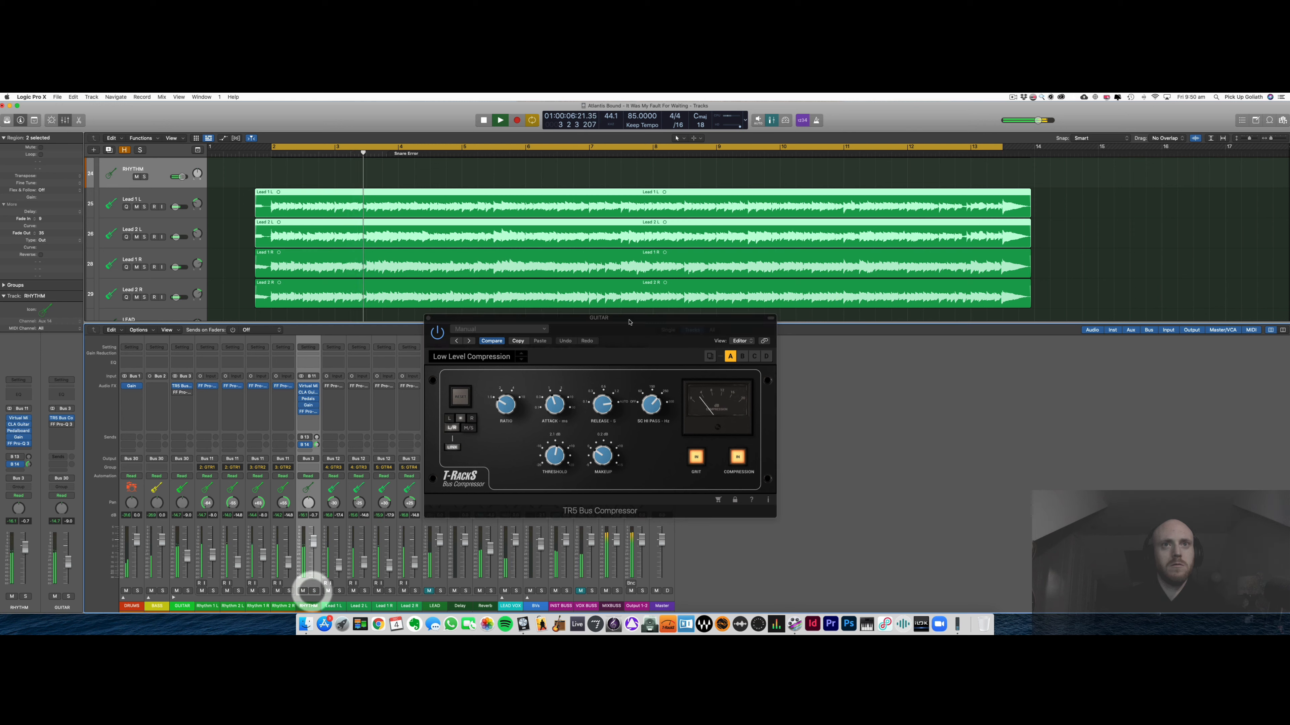
drag(626, 324, 620, 327)
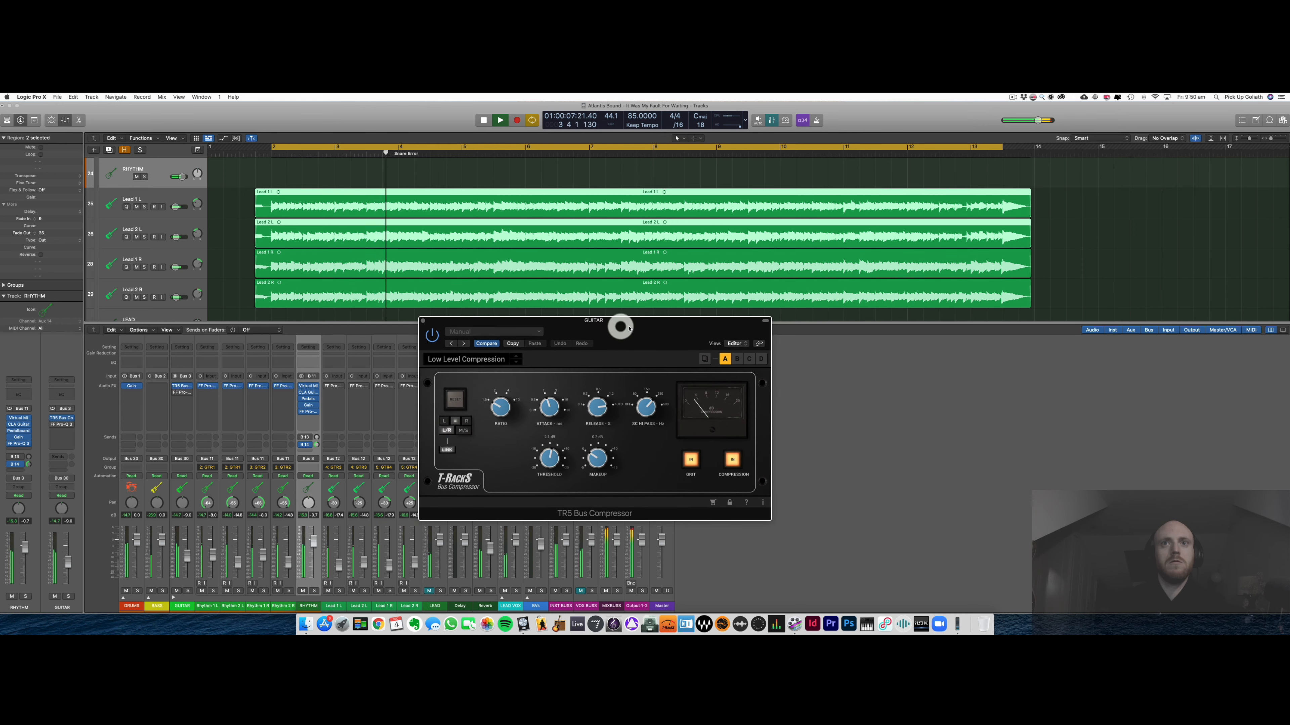
click(430, 337)
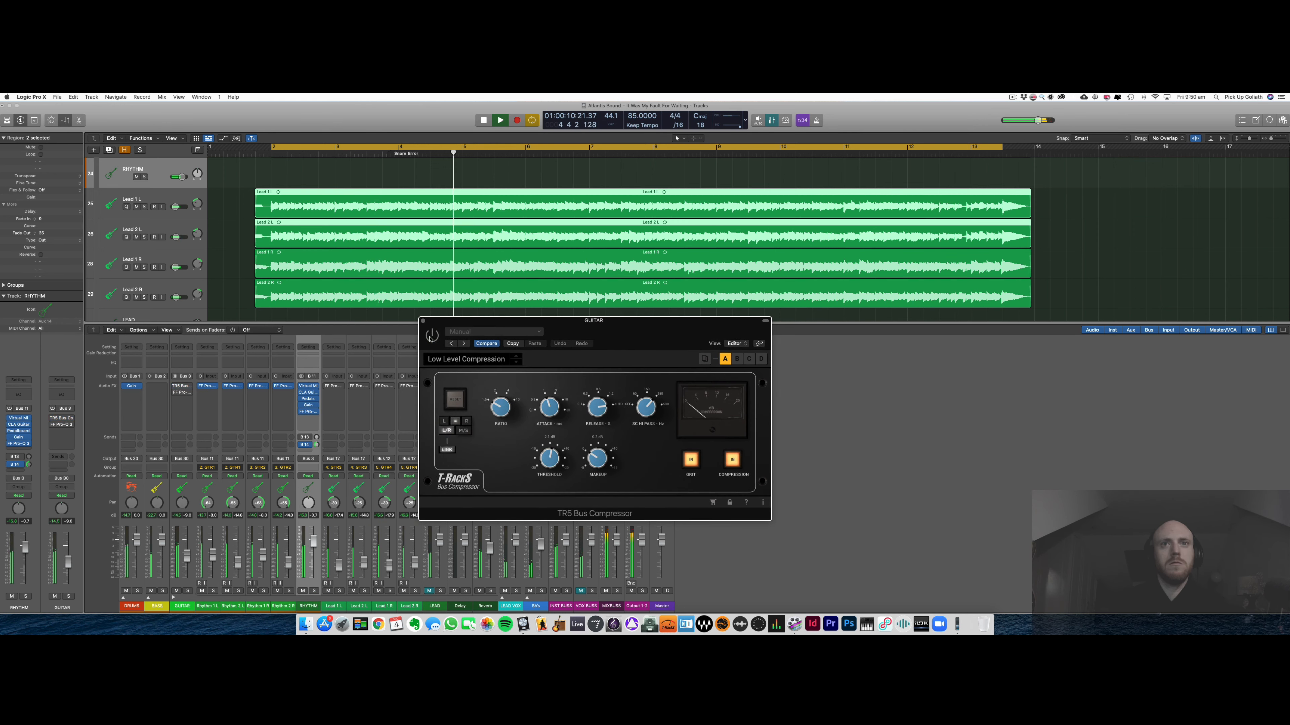
click(430, 338)
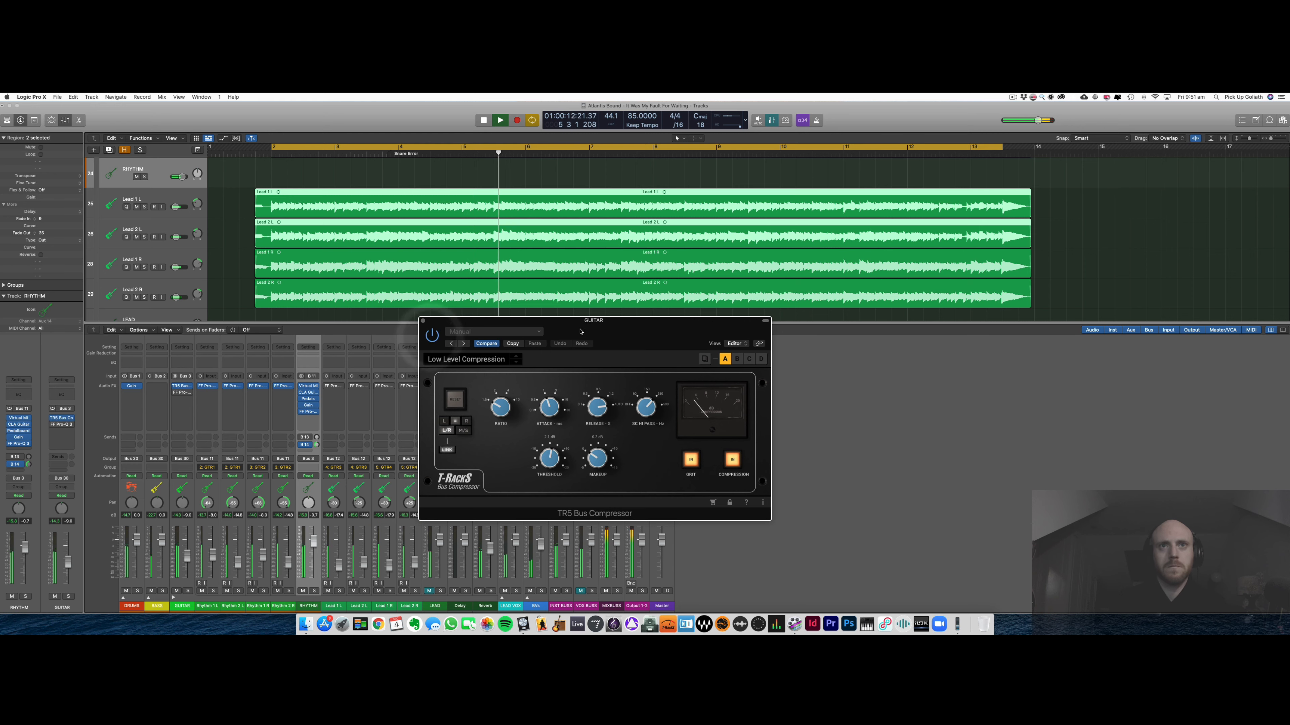
drag(581, 331, 586, 332)
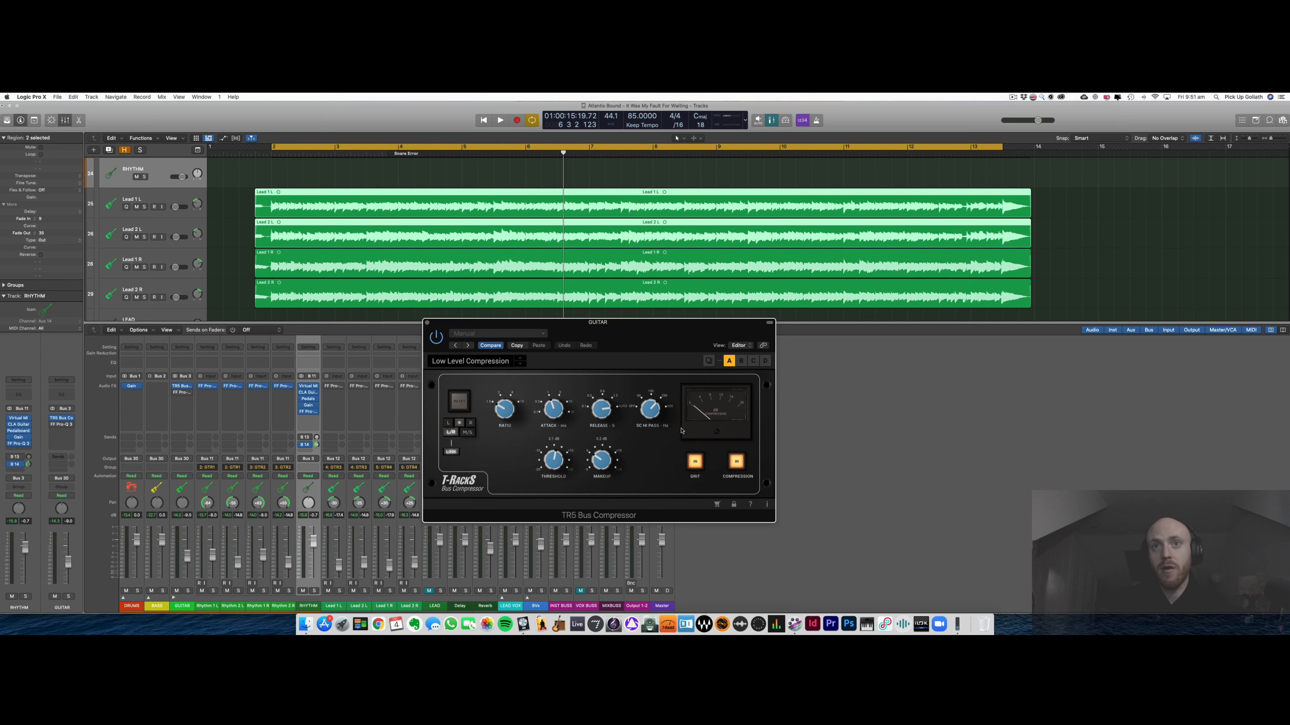
click(428, 324)
- Examine the Pro-Q 3 curve on the GUITAR bus, and close its window
click(181, 393)
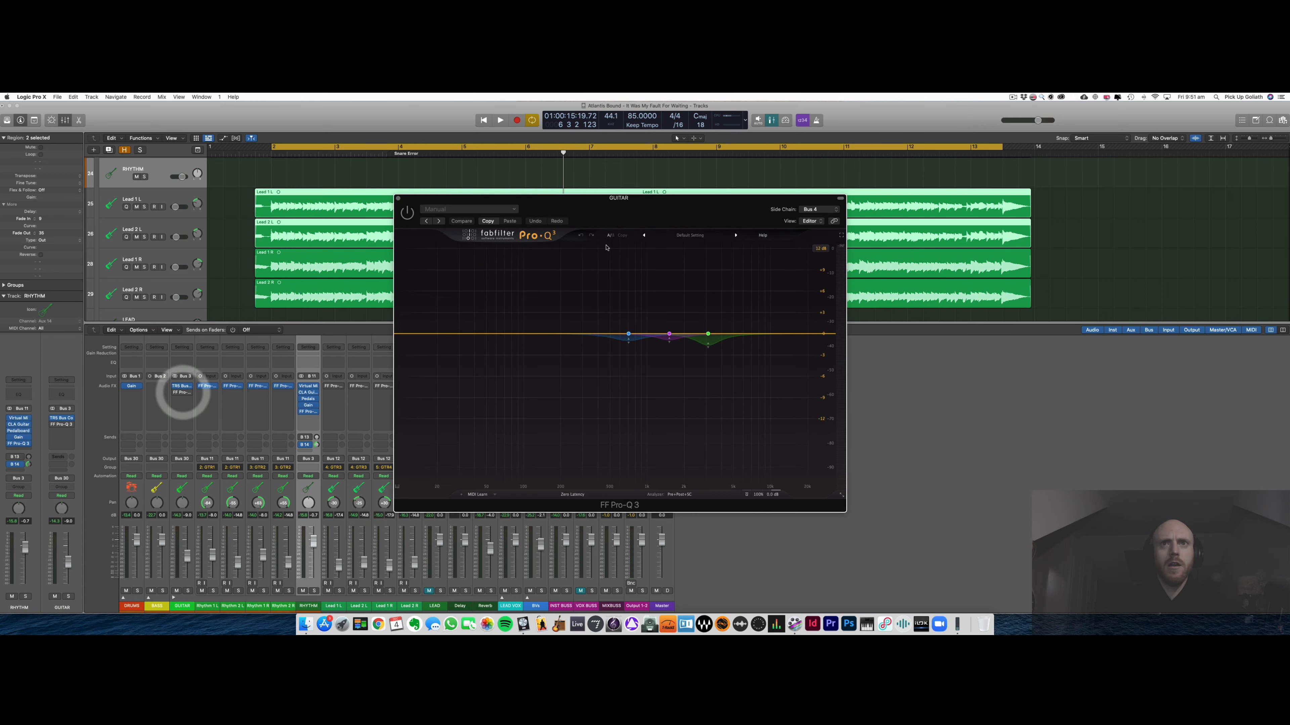
drag(646, 214, 662, 224)
click(665, 225)
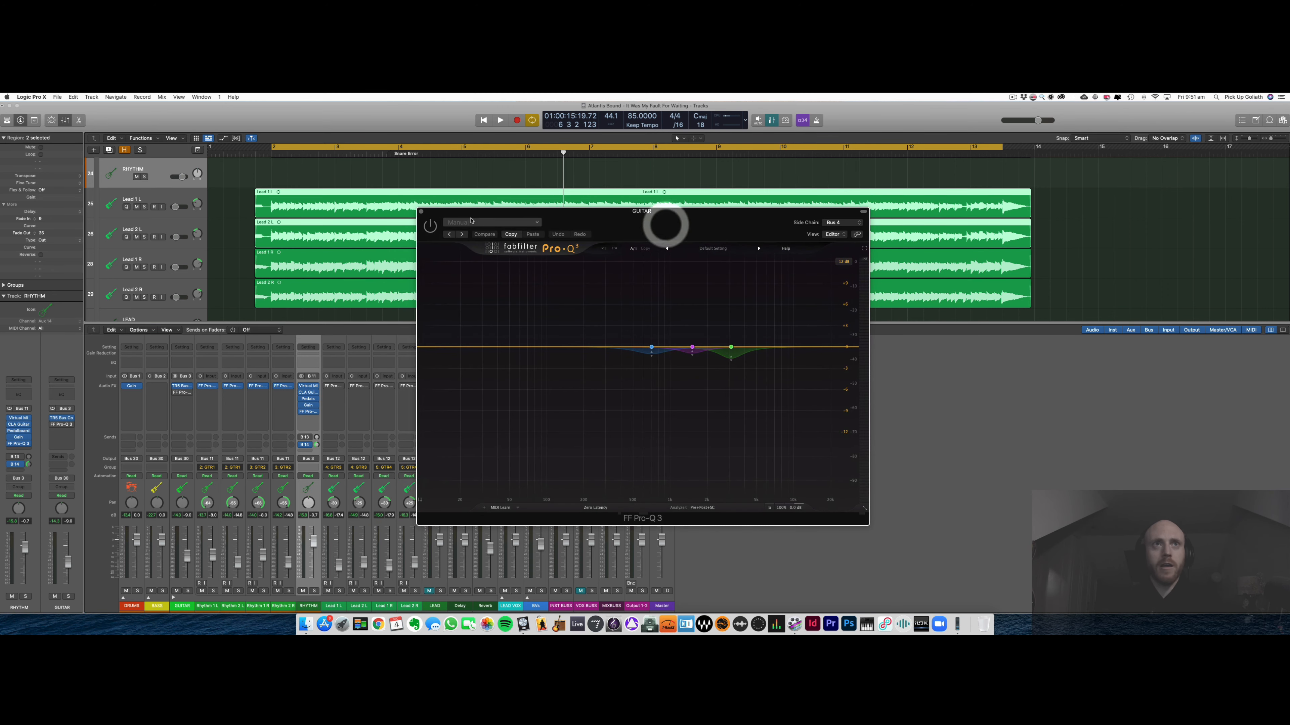
click(421, 212)
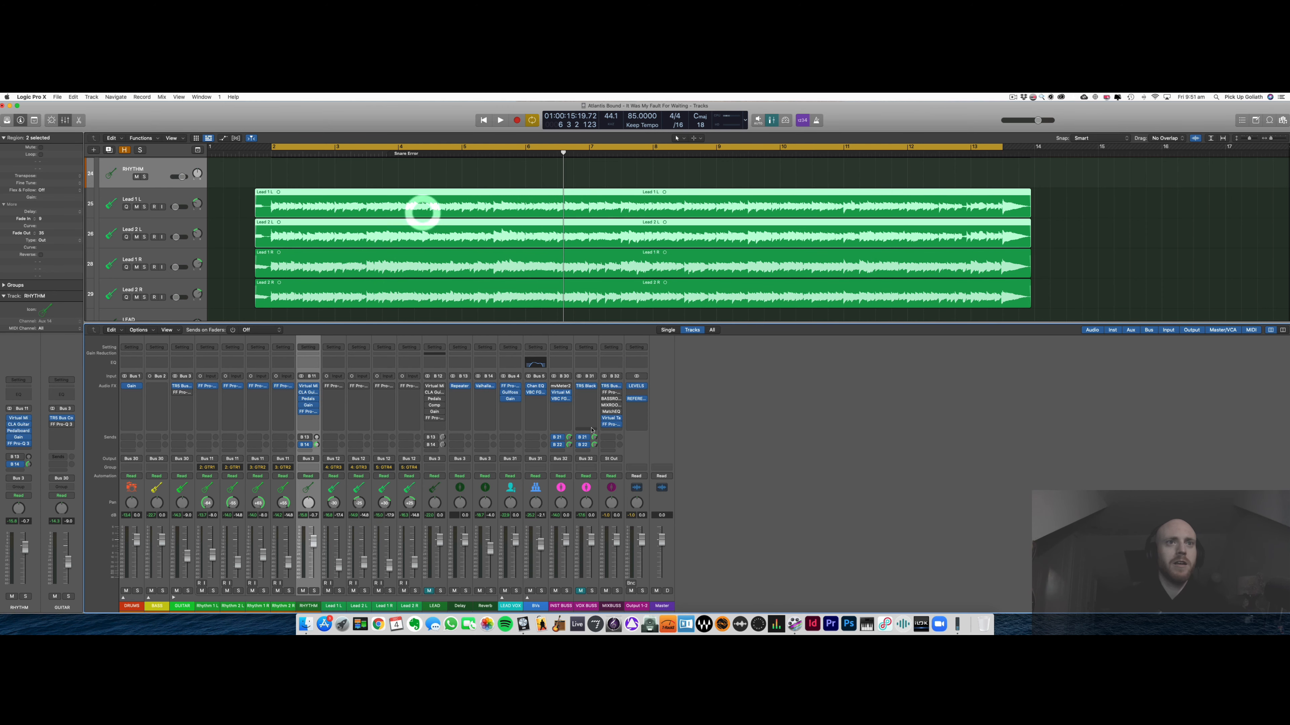
- Select the Lead 1 L channel, examine its Pro-Q 3 curve, and close the plug-in window
click(821, 447)
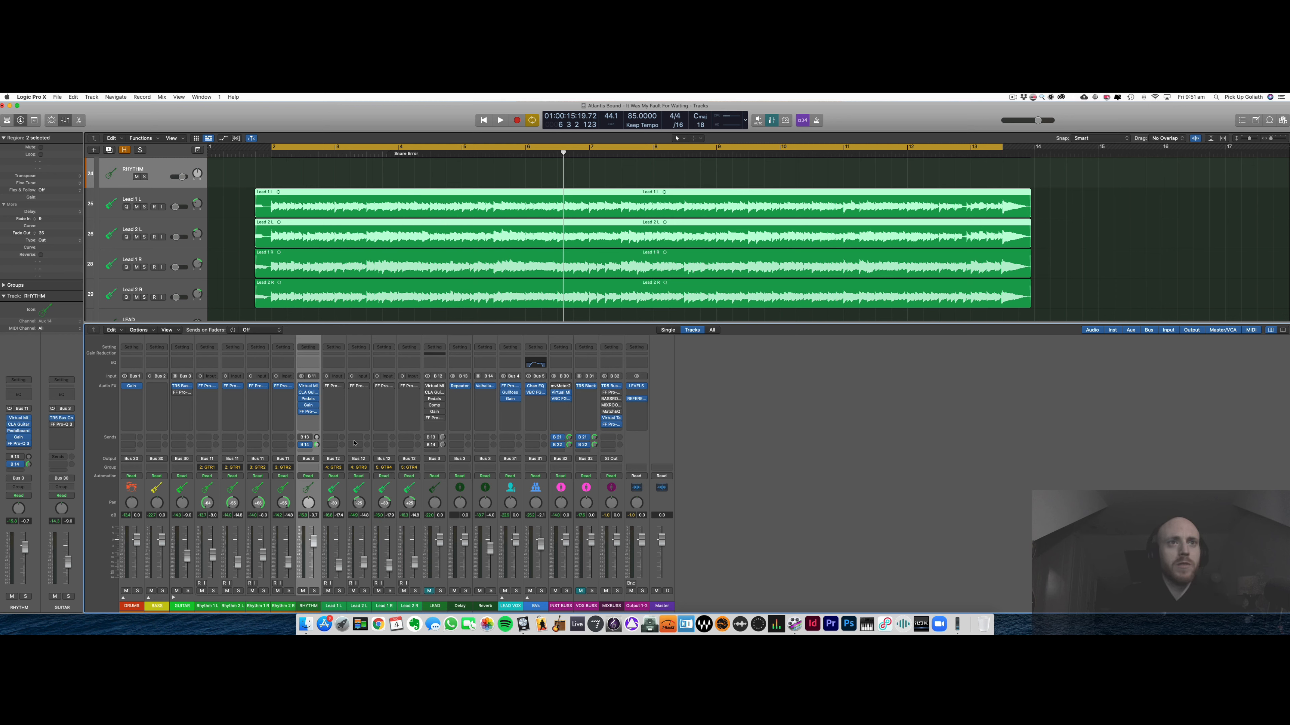
click(339, 490)
click(333, 387)
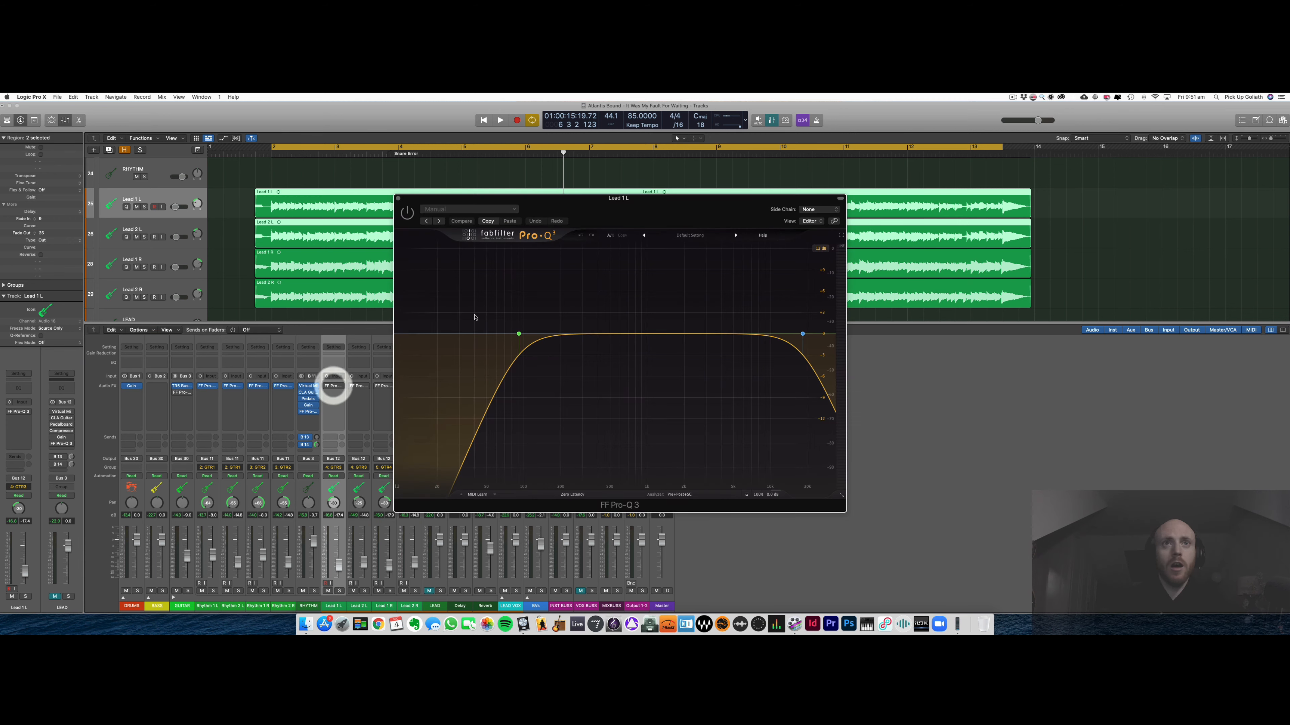
click(399, 198)
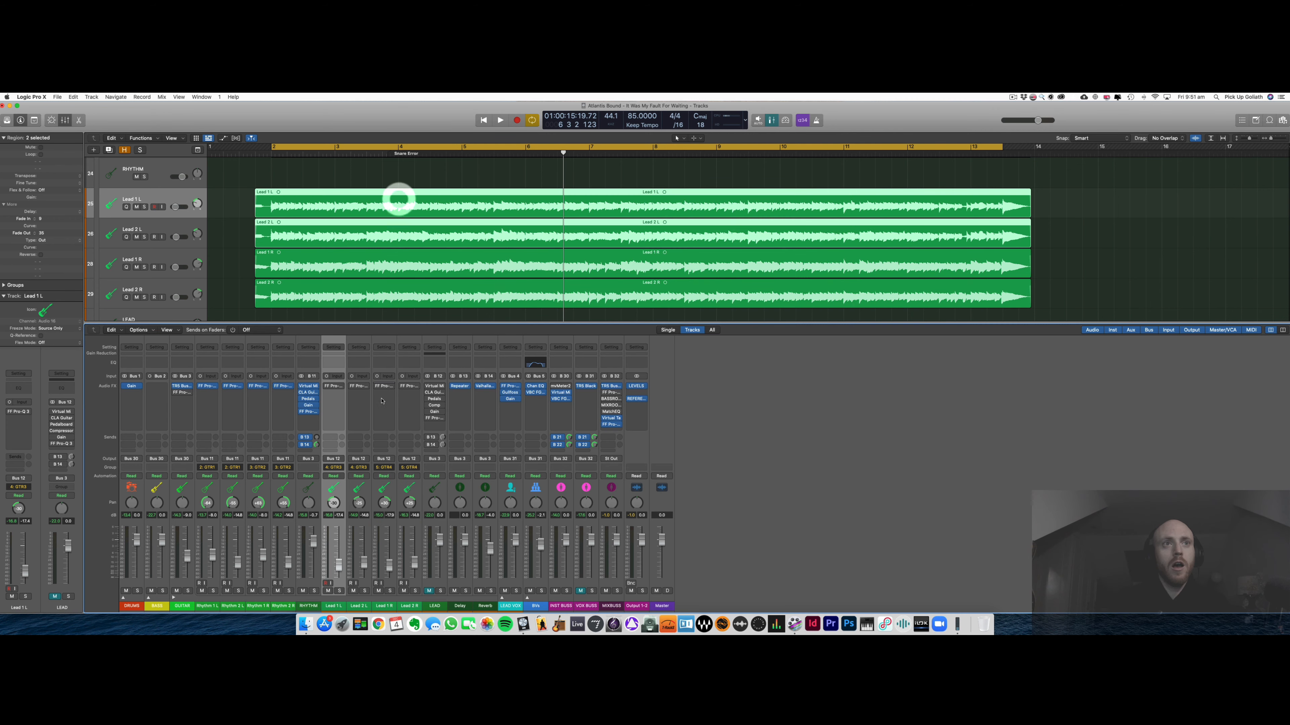
- Enable Pro-Q 3 on all four lead guitar channels together, and unmute and solo the LEAD bus
shift+click(400, 487)
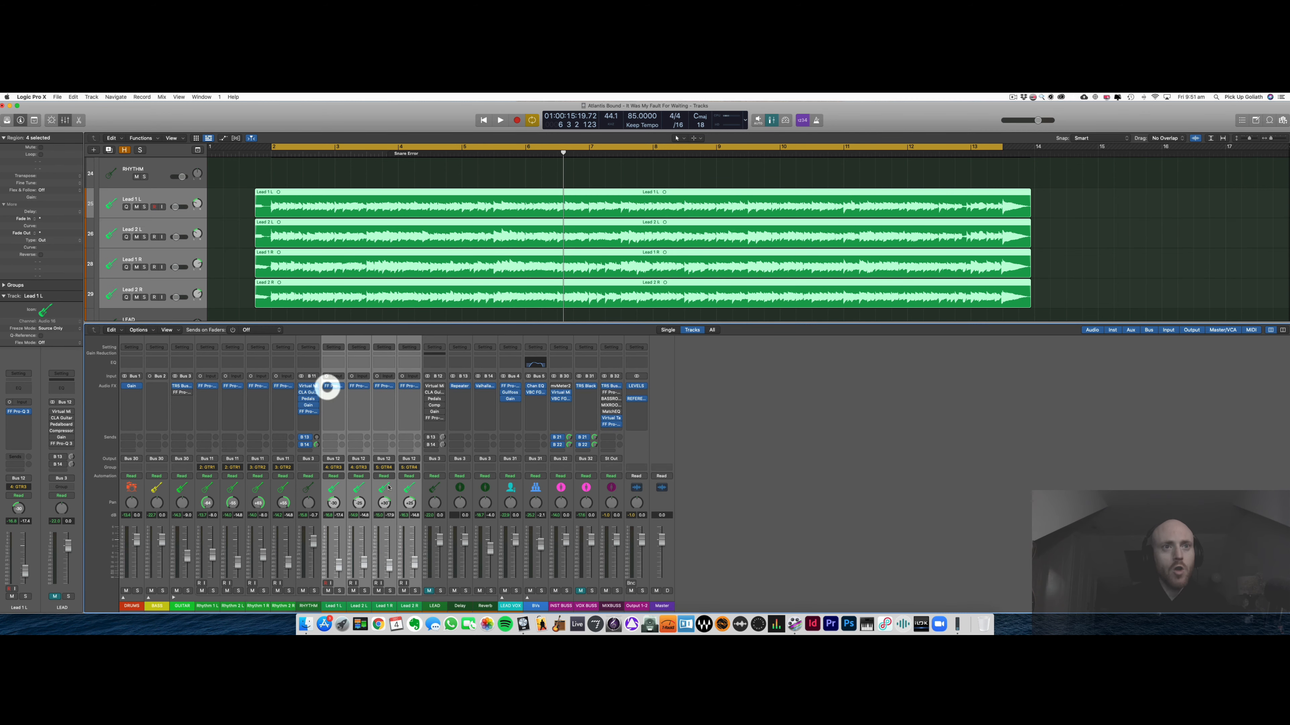
click(434, 488)
click(429, 591)
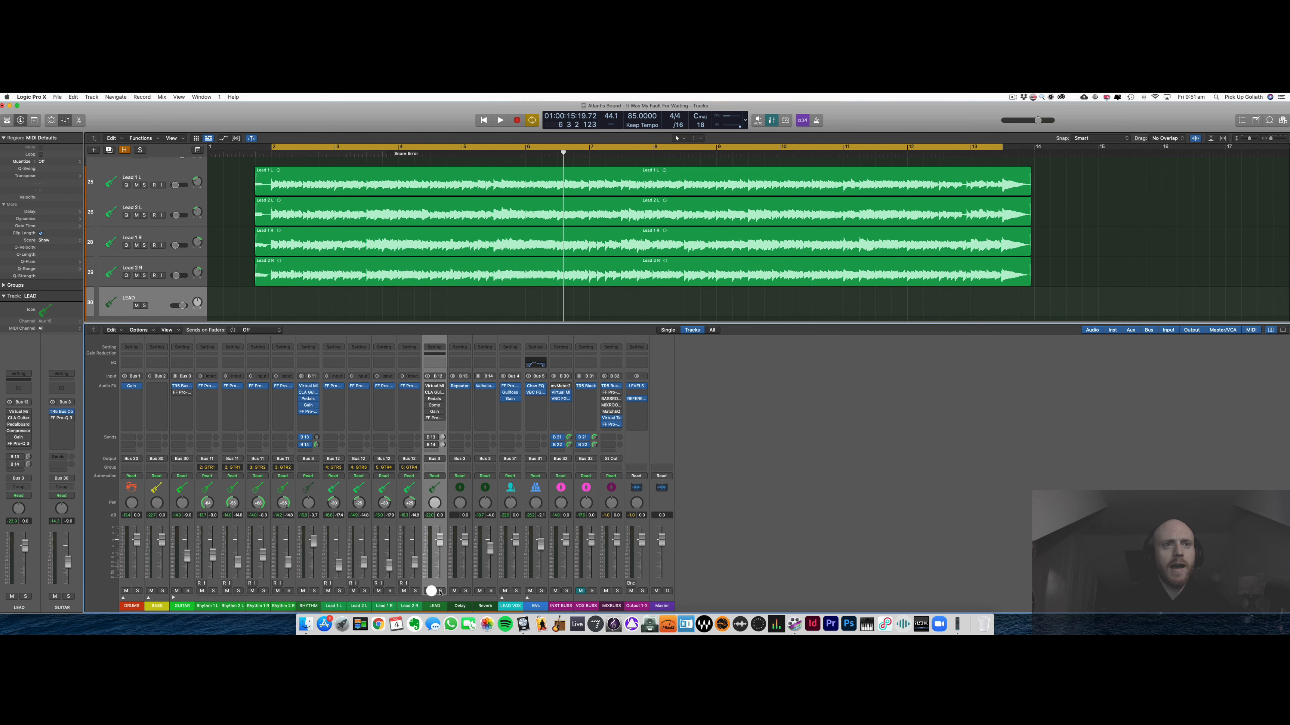
click(439, 591)
- Open Virtual Mix Rack on the LEAD bus, compare it bypassed and active during playback, and close it enabled
click(436, 387)
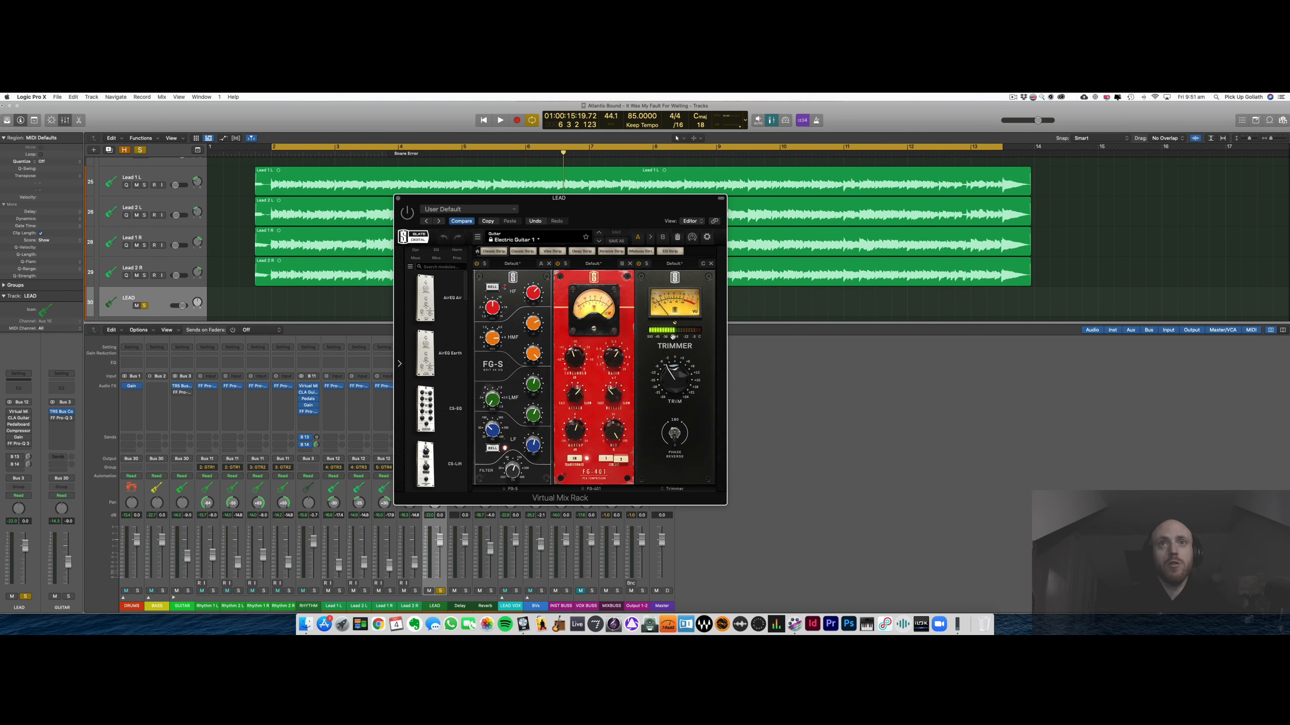
drag(543, 198, 637, 208)
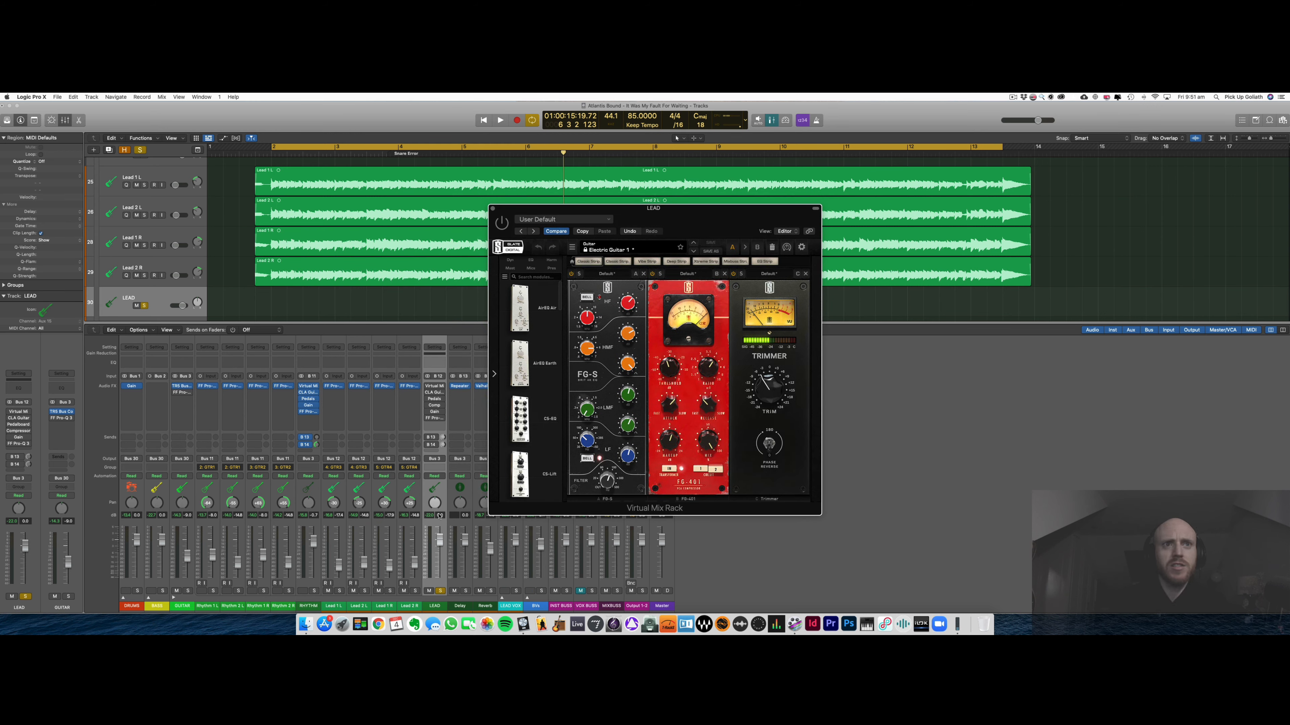
key(space)
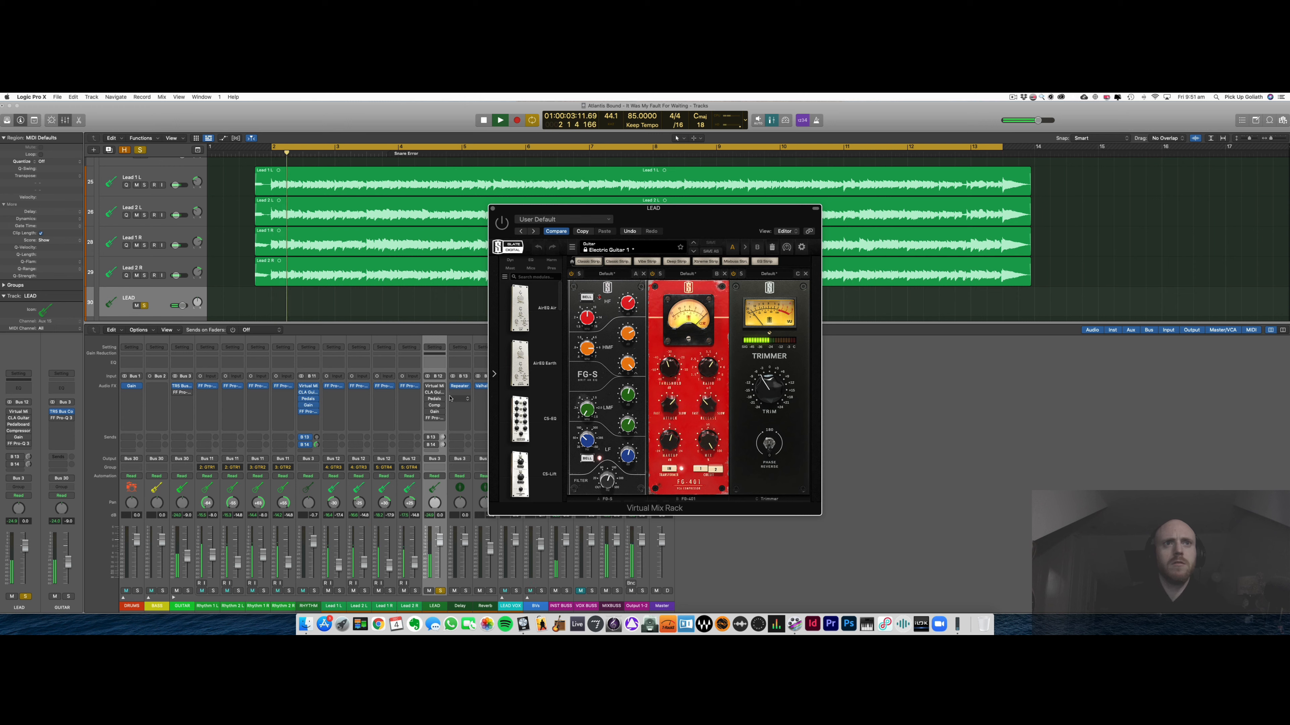
click(427, 387)
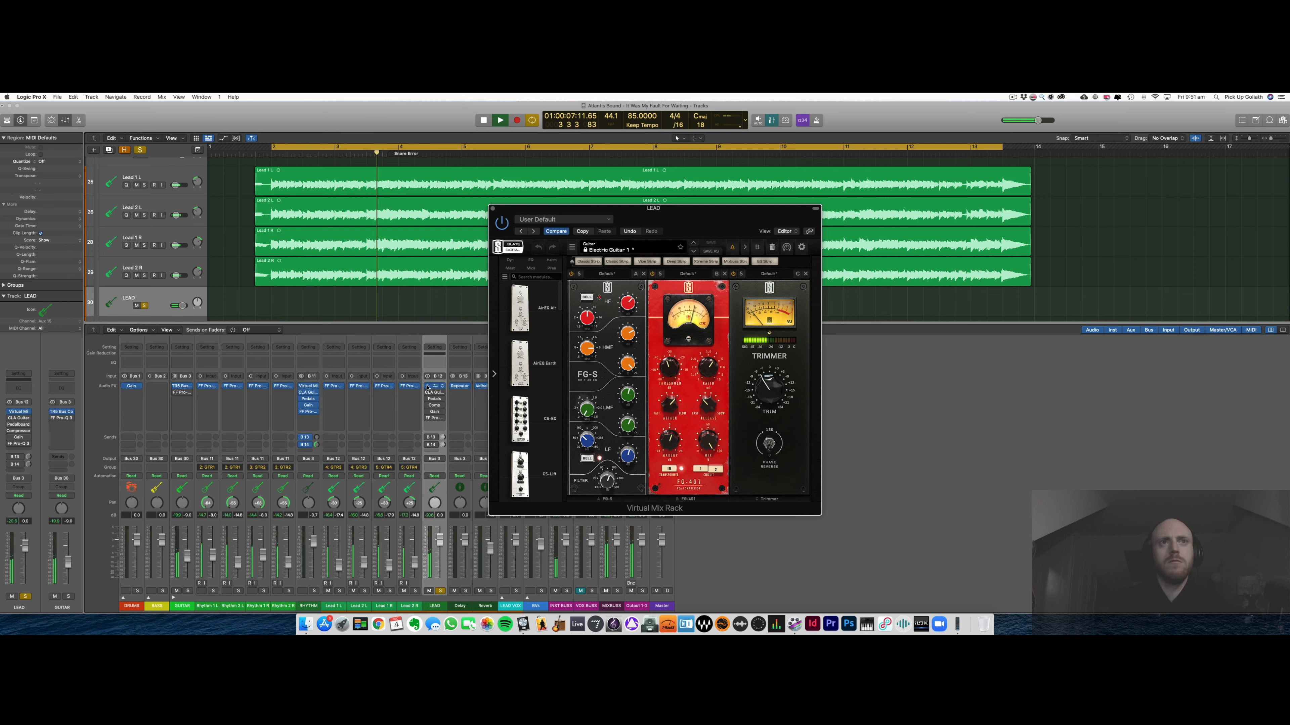
click(427, 387)
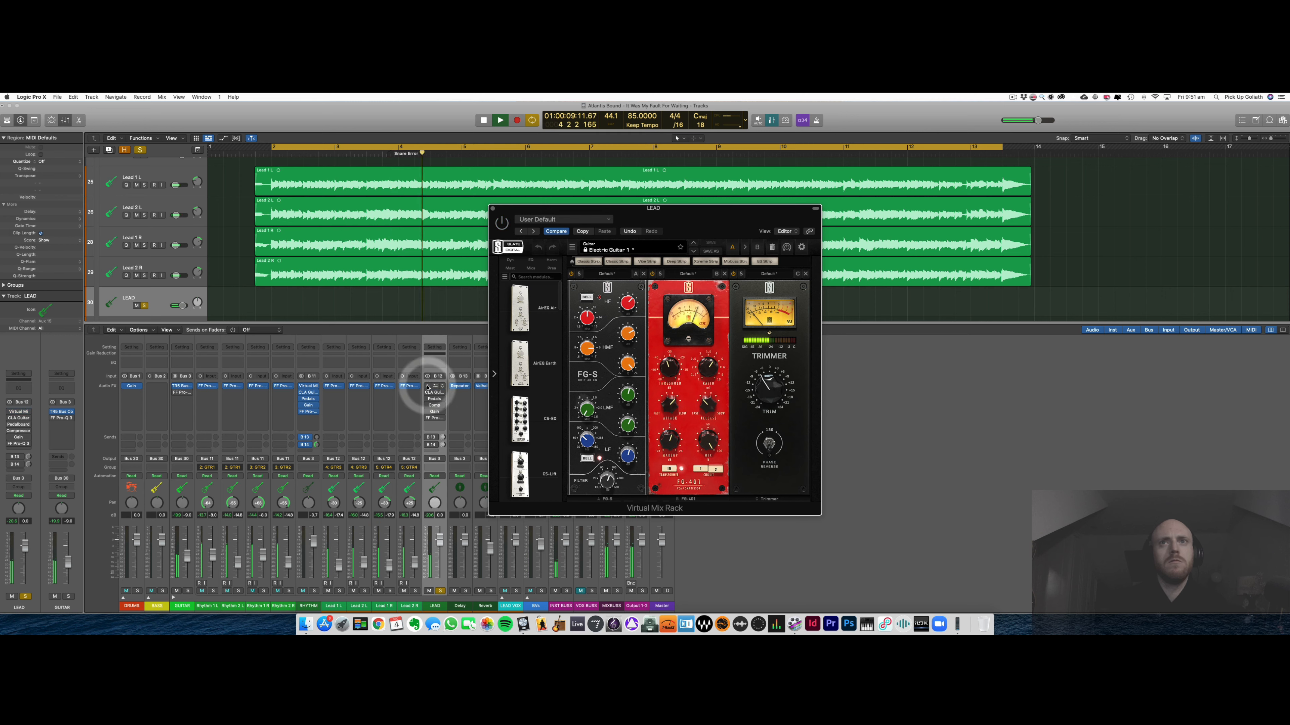
click(427, 386)
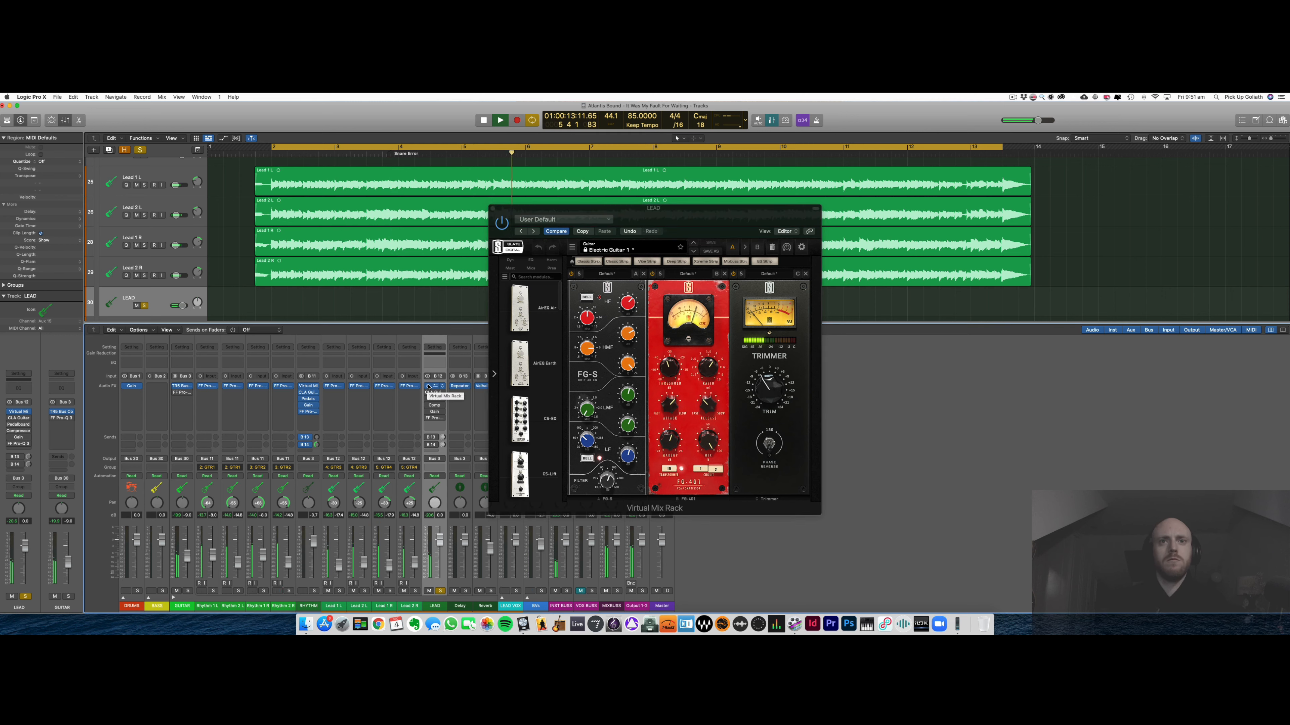
key(space)
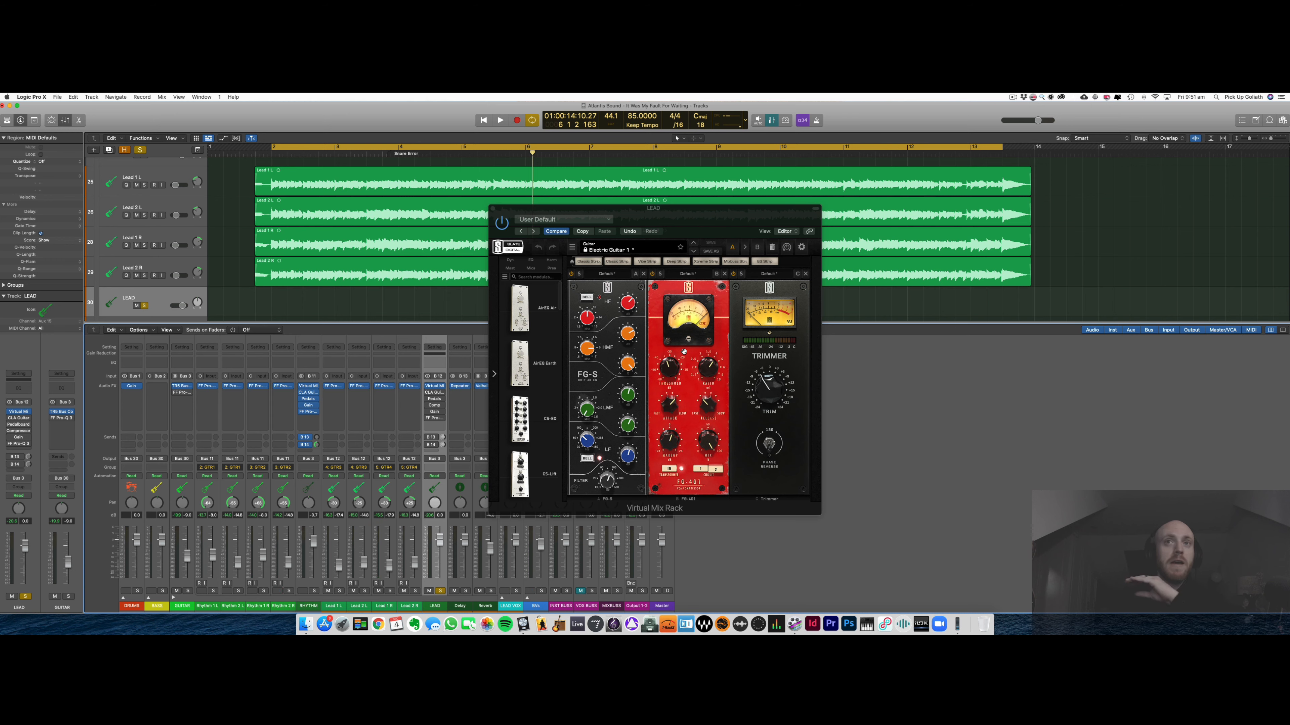
click(492, 209)
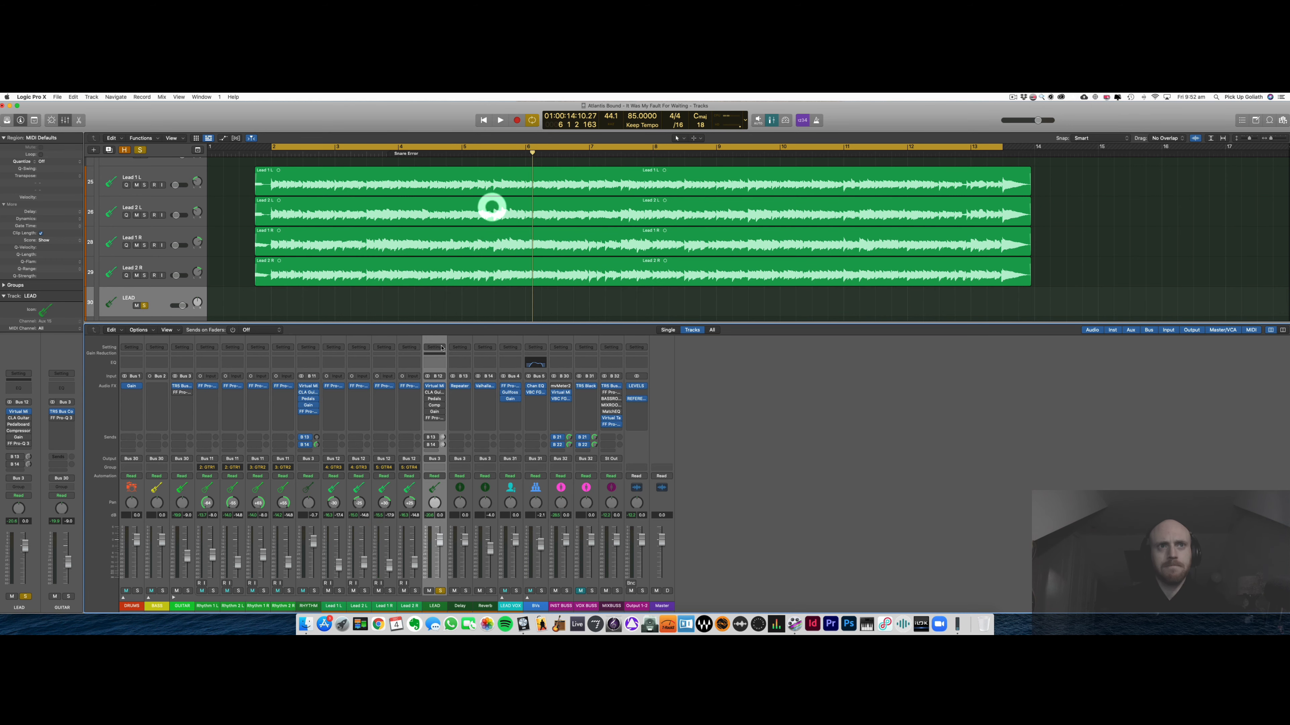
- Open CLA Guitars on the LEAD bus, enable it during playback of the soloed leads, and close its window
click(434, 392)
drag(563, 201, 645, 267)
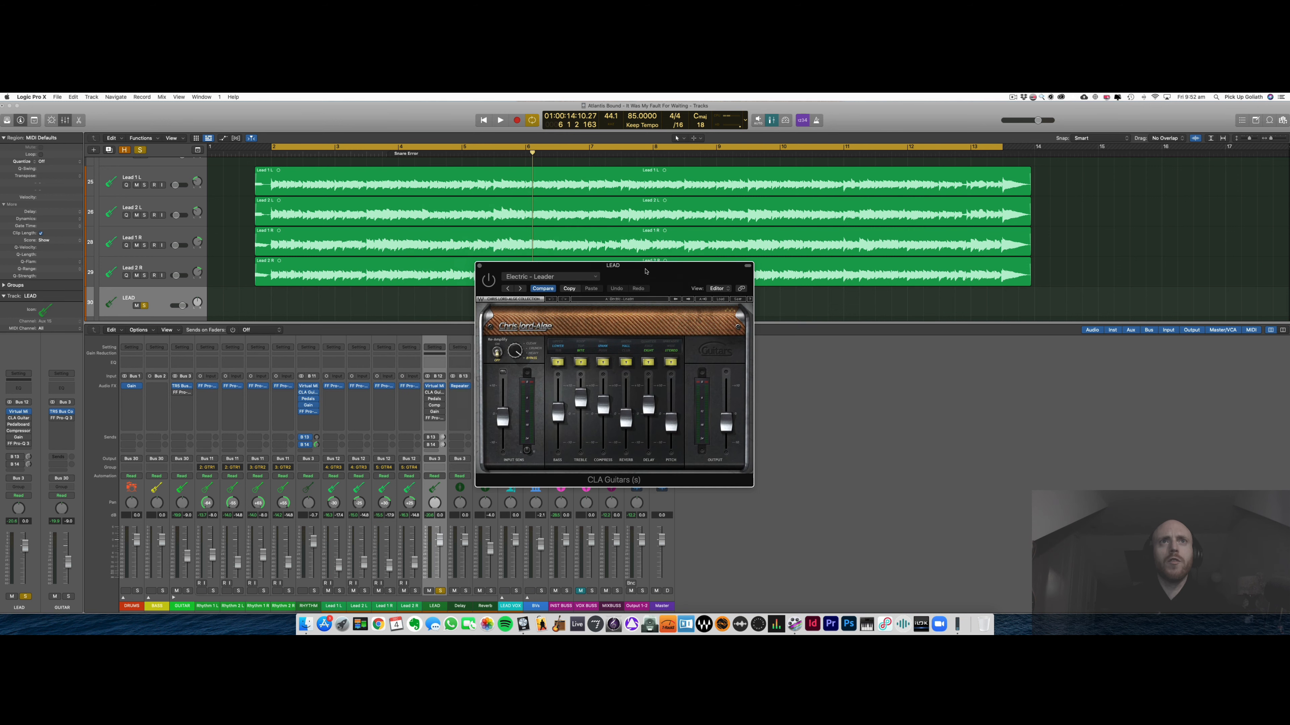
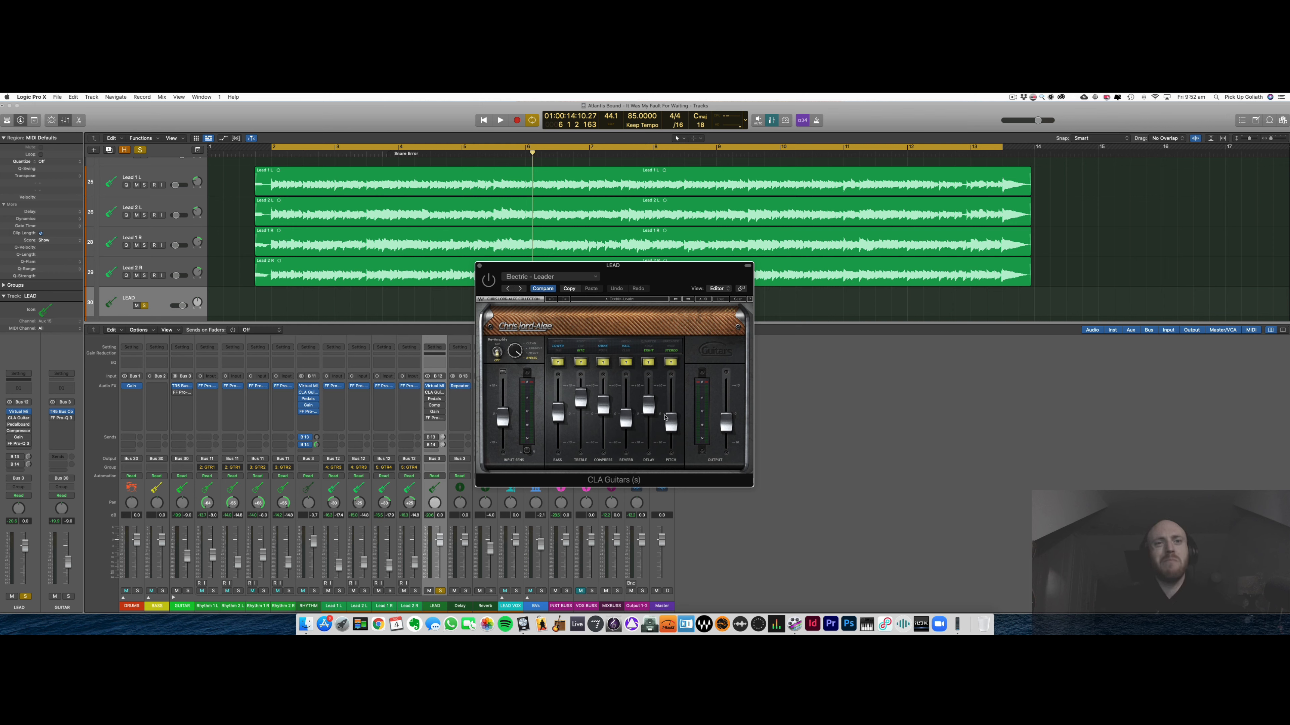
mouse_move(652, 405)
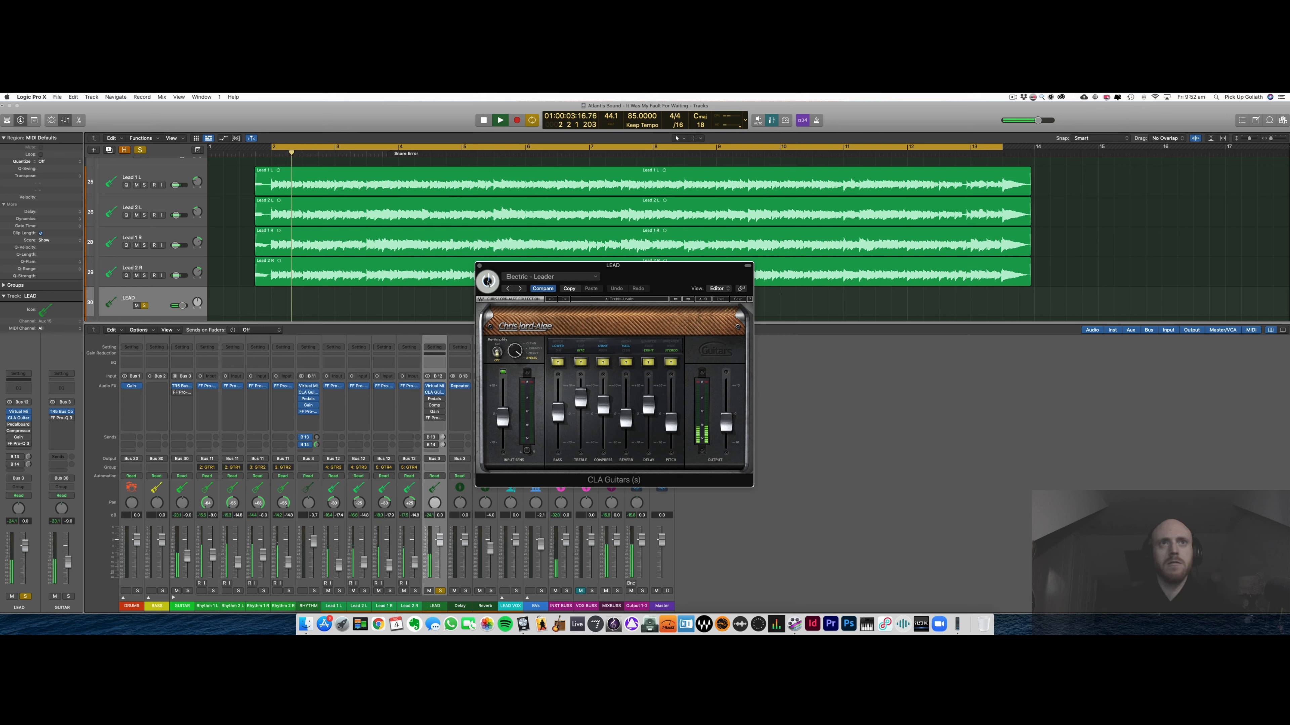
drag(524, 271, 547, 286)
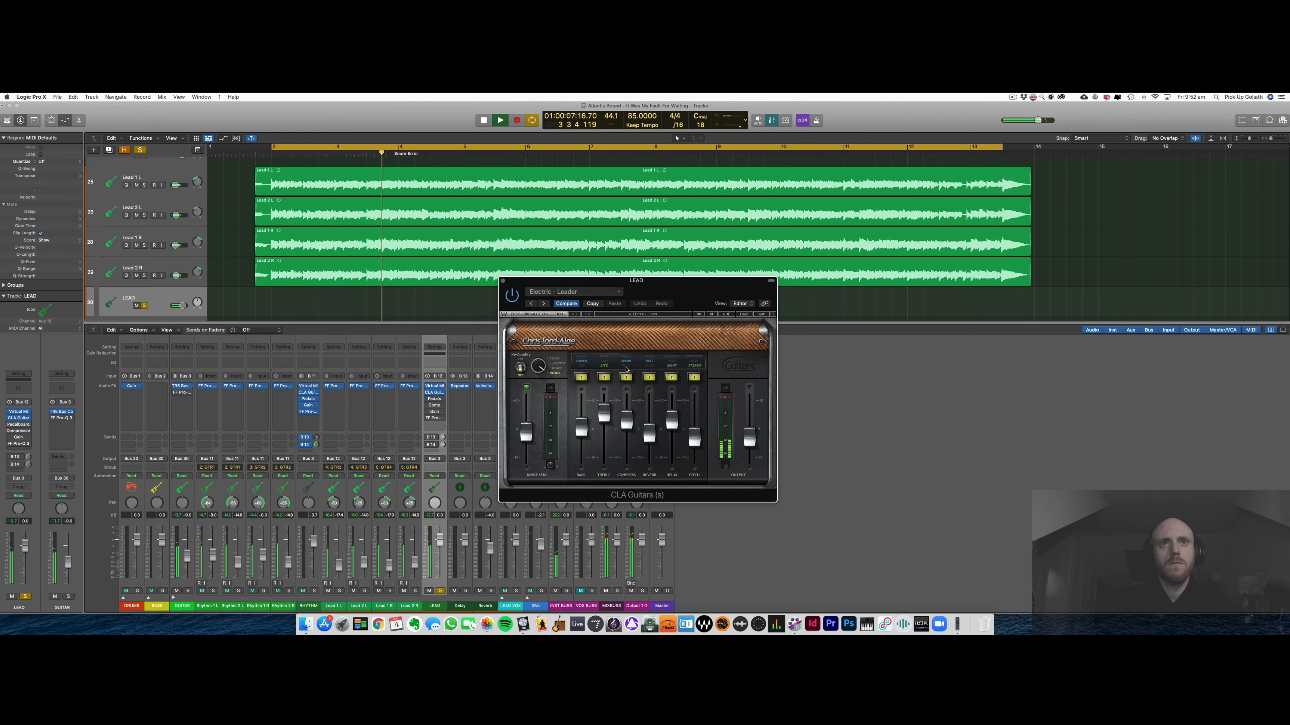
key(space)
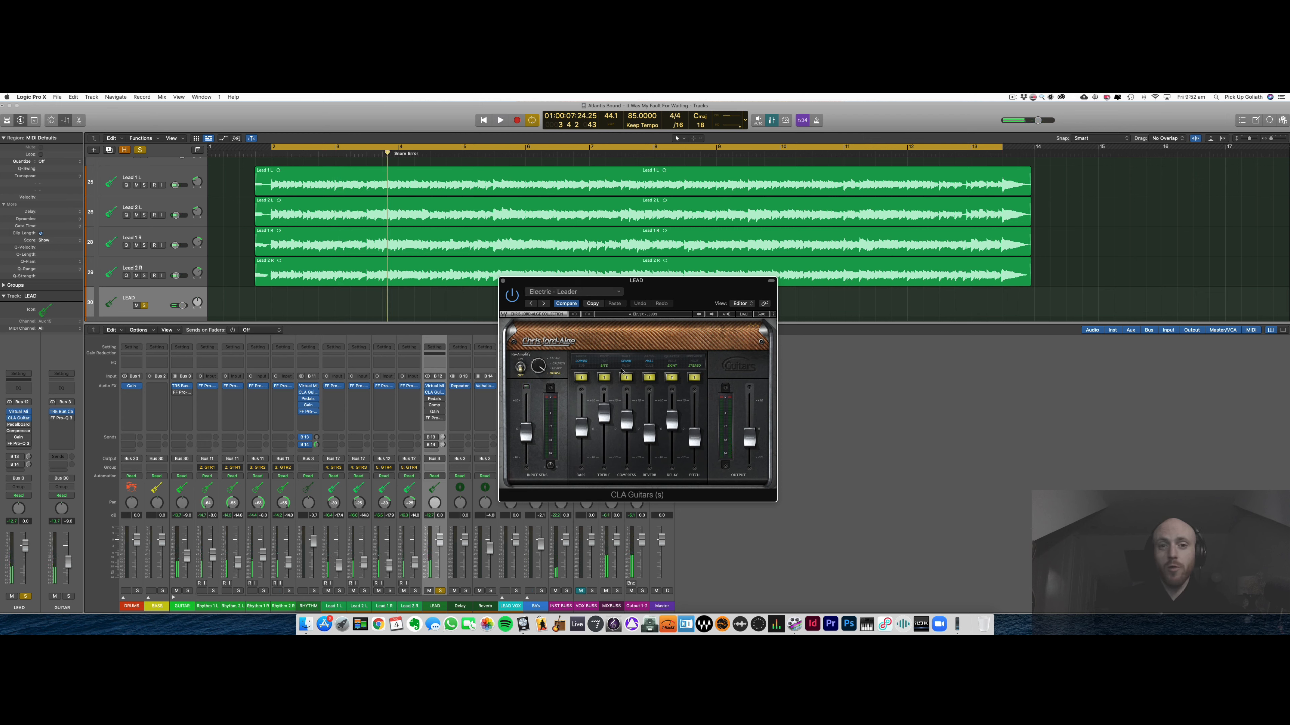
key(space)
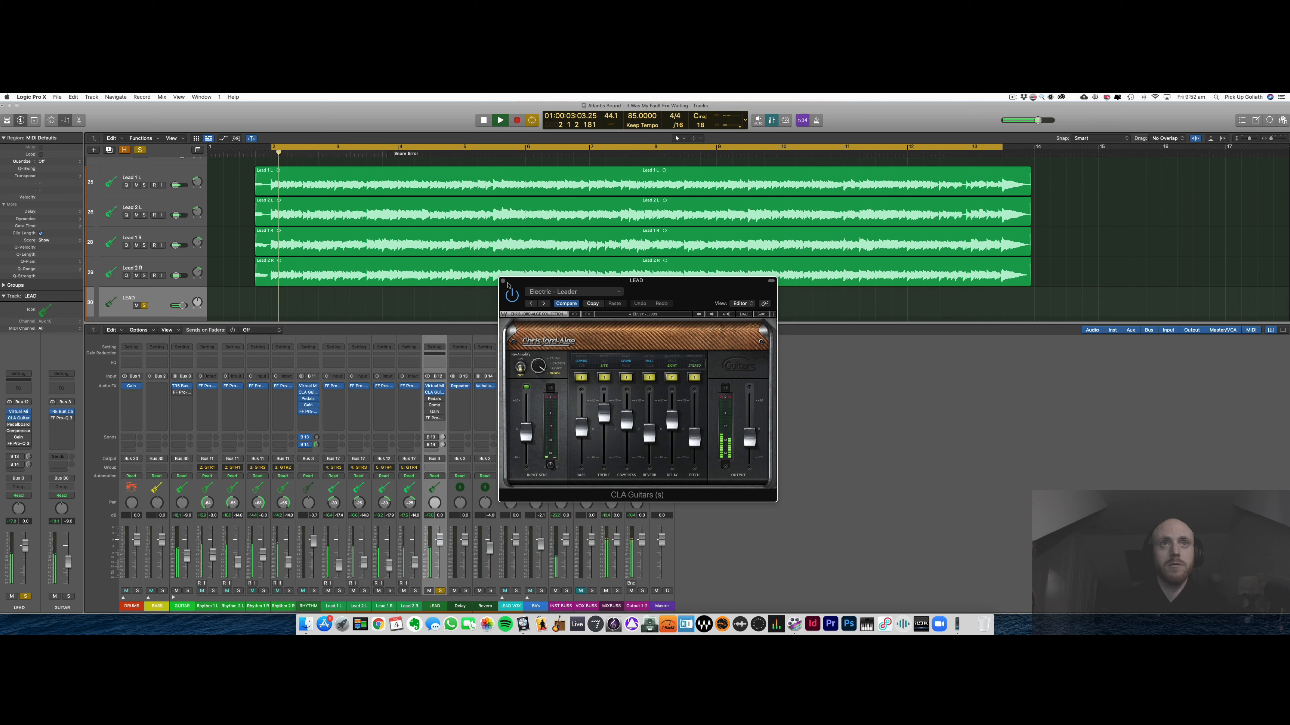
click(503, 280)
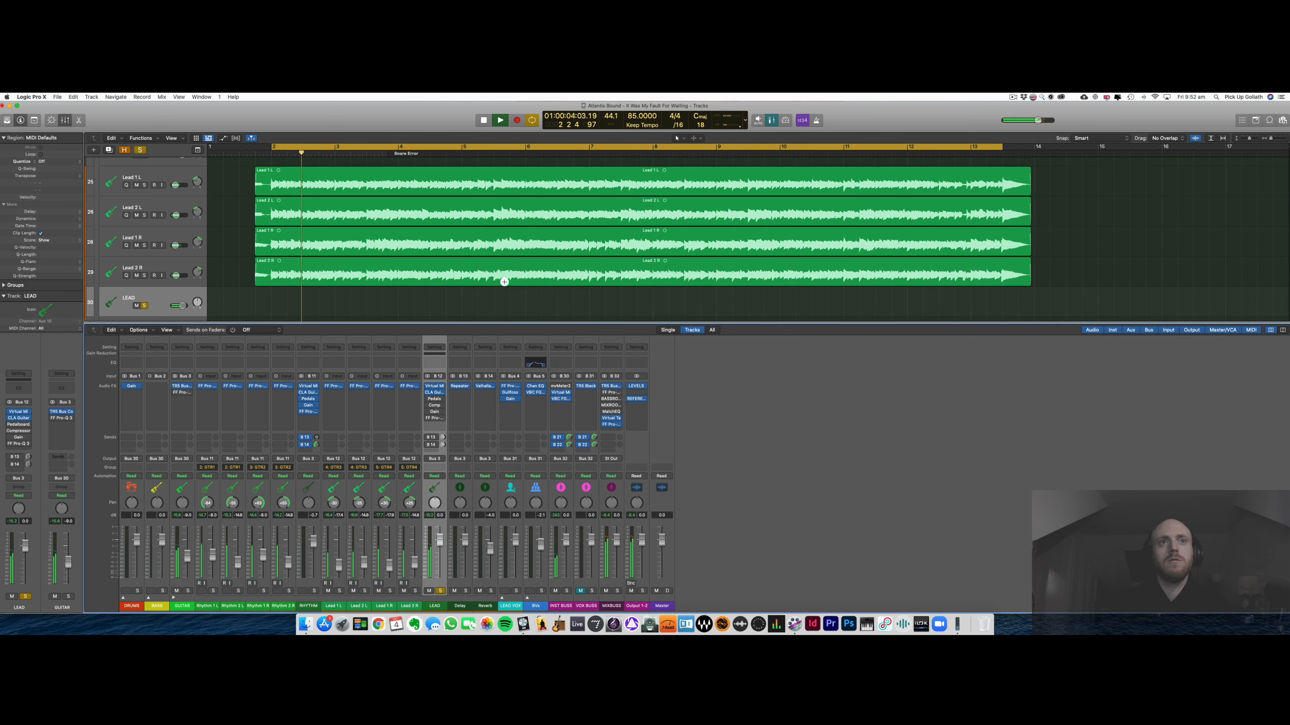
- Open Pedalboard with the Grit pedal on the LEAD bus, enable it during playback, and close its window
click(434, 399)
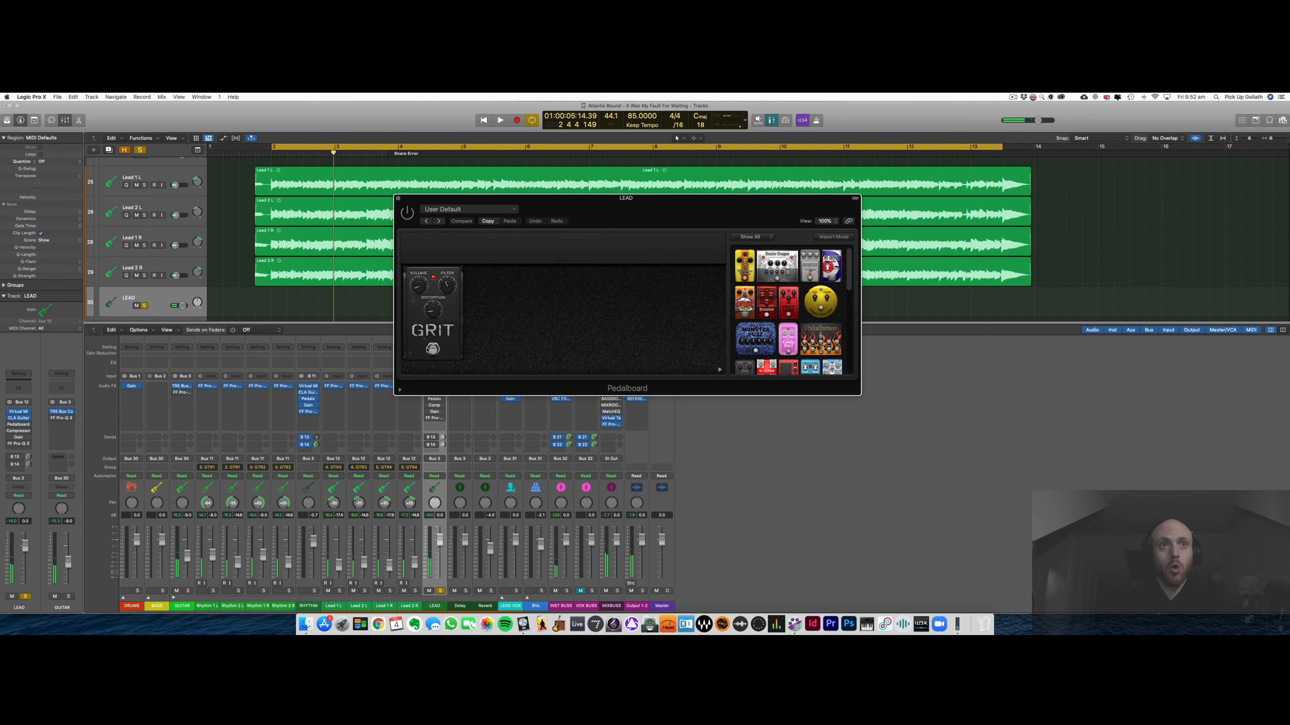
key(space)
key(space)
click(407, 212)
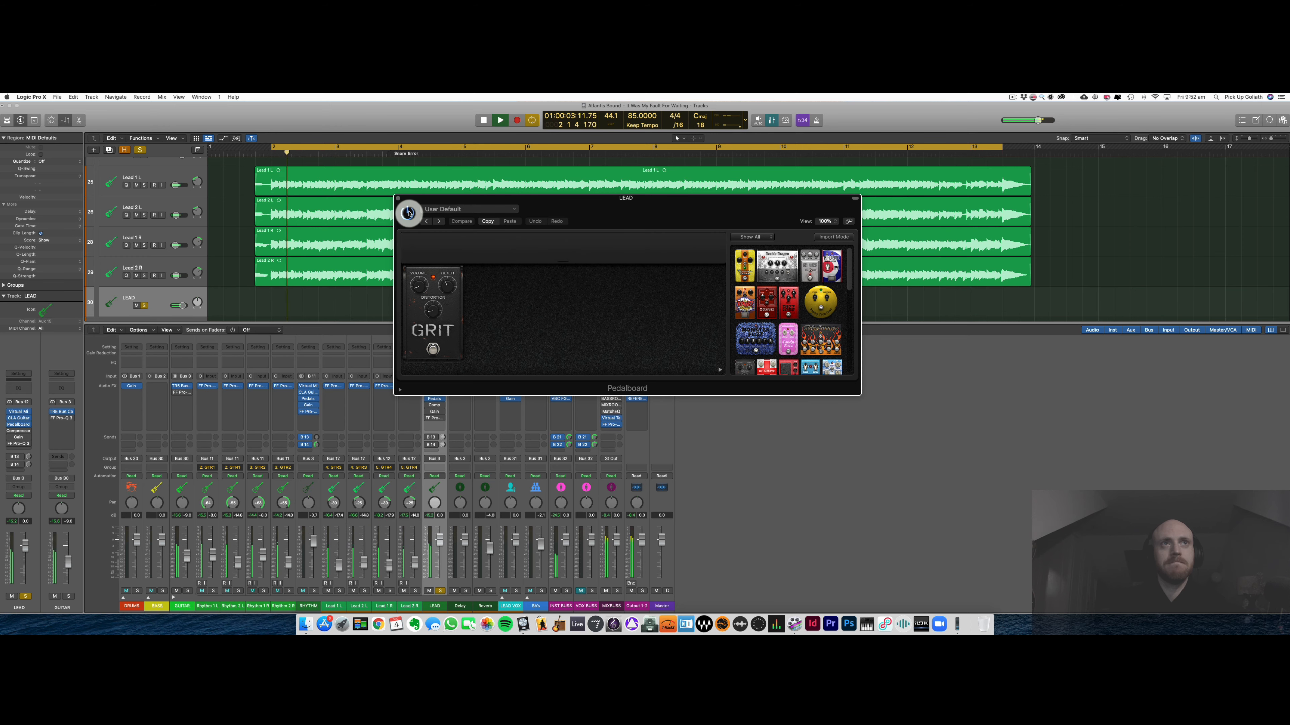
click(399, 199)
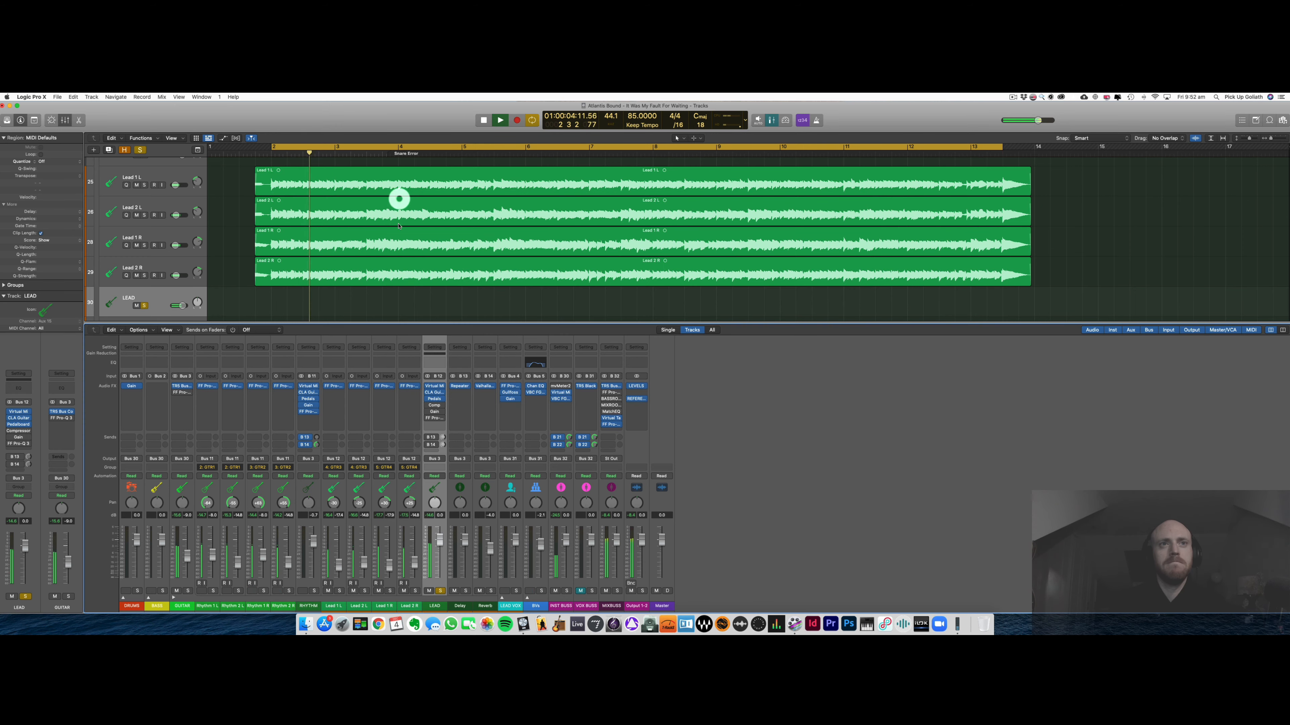
- Enable the Compressor on the LEAD bus during playback, check its gain reduction in graph and meter views, and close it
click(439, 405)
click(440, 405)
click(438, 404)
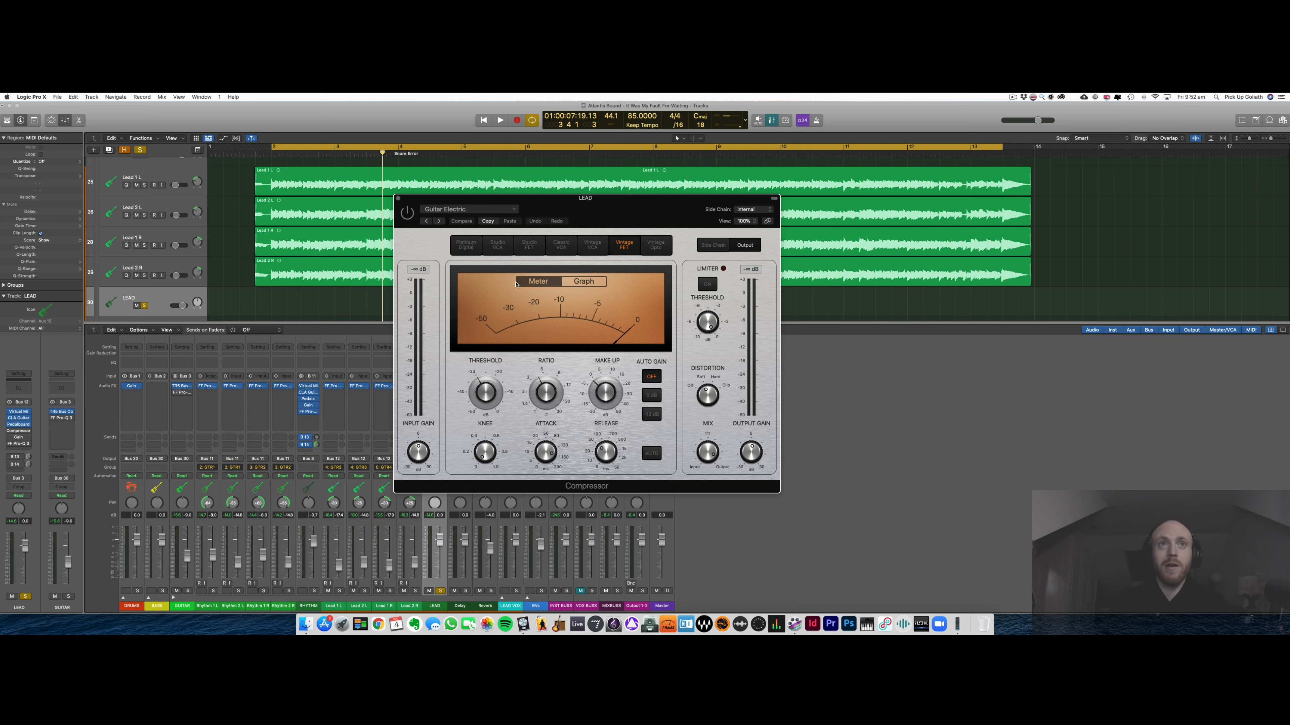
key(space)
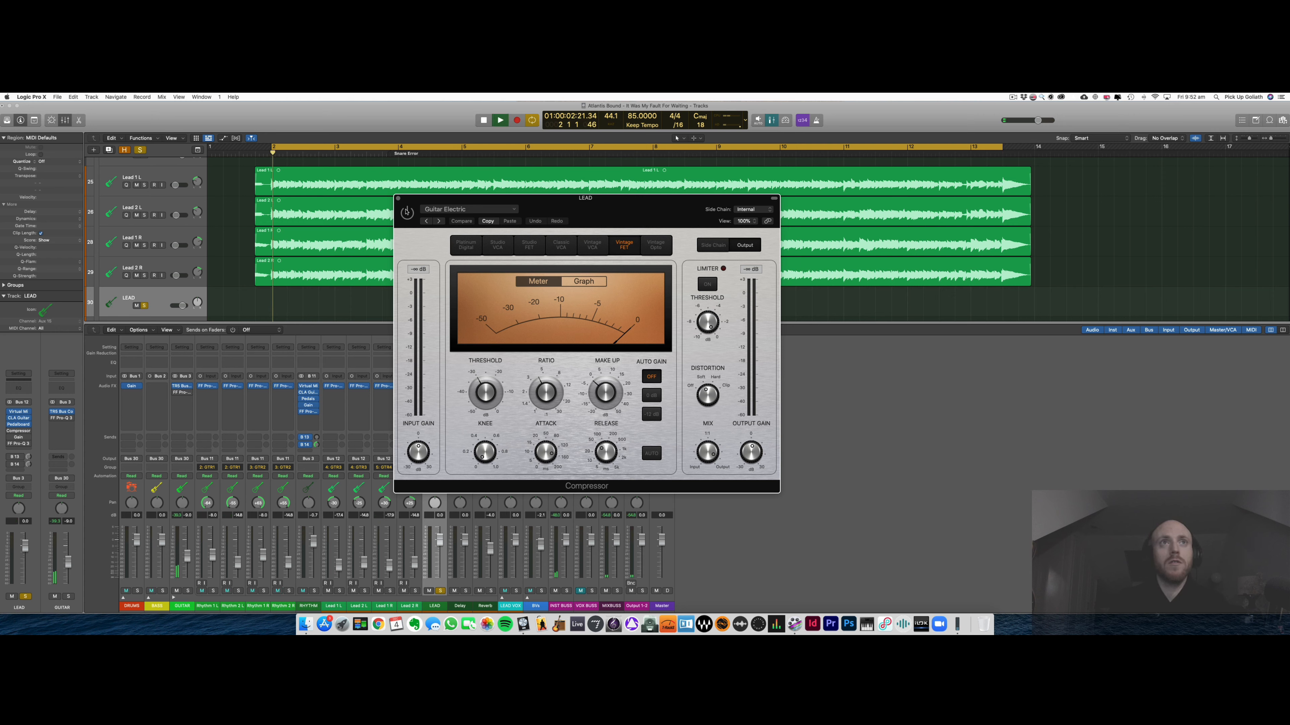
drag(416, 204, 426, 209)
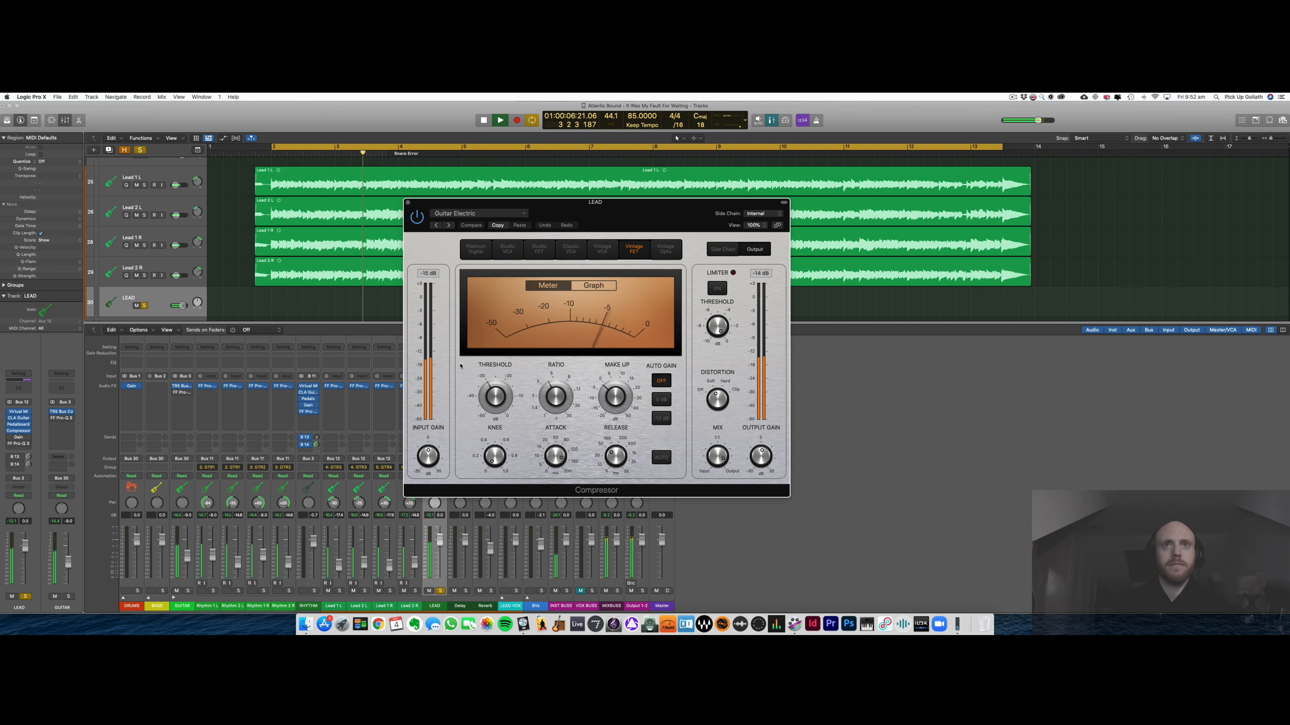
click(593, 285)
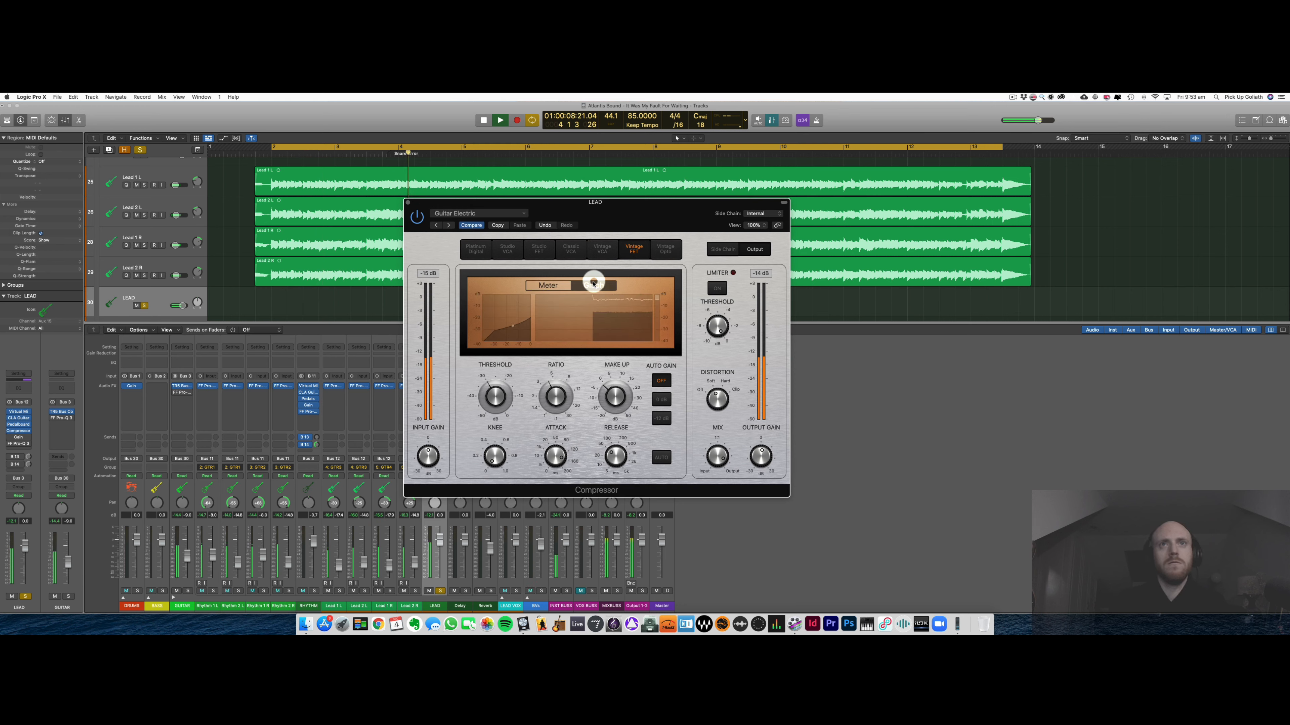
click(566, 285)
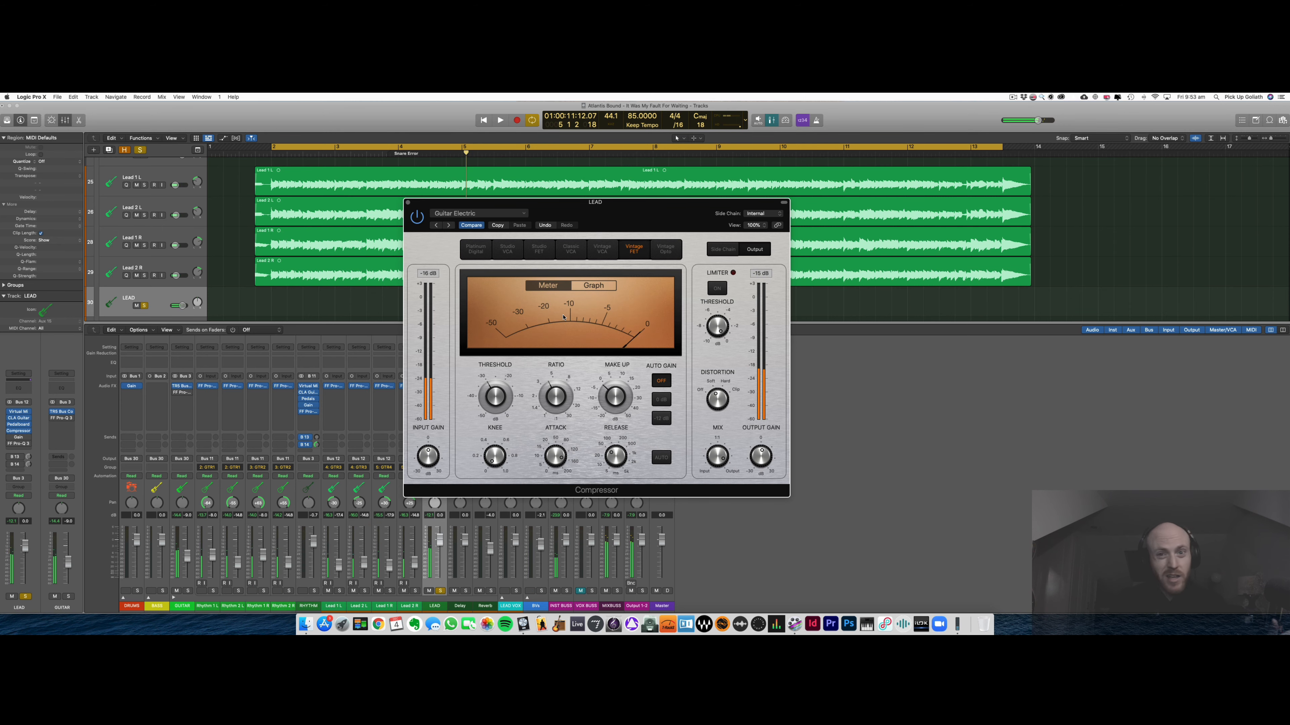
click(408, 202)
- Open the Gain plug-in on the LEAD bus, enable it during playback, and close its window
click(434, 411)
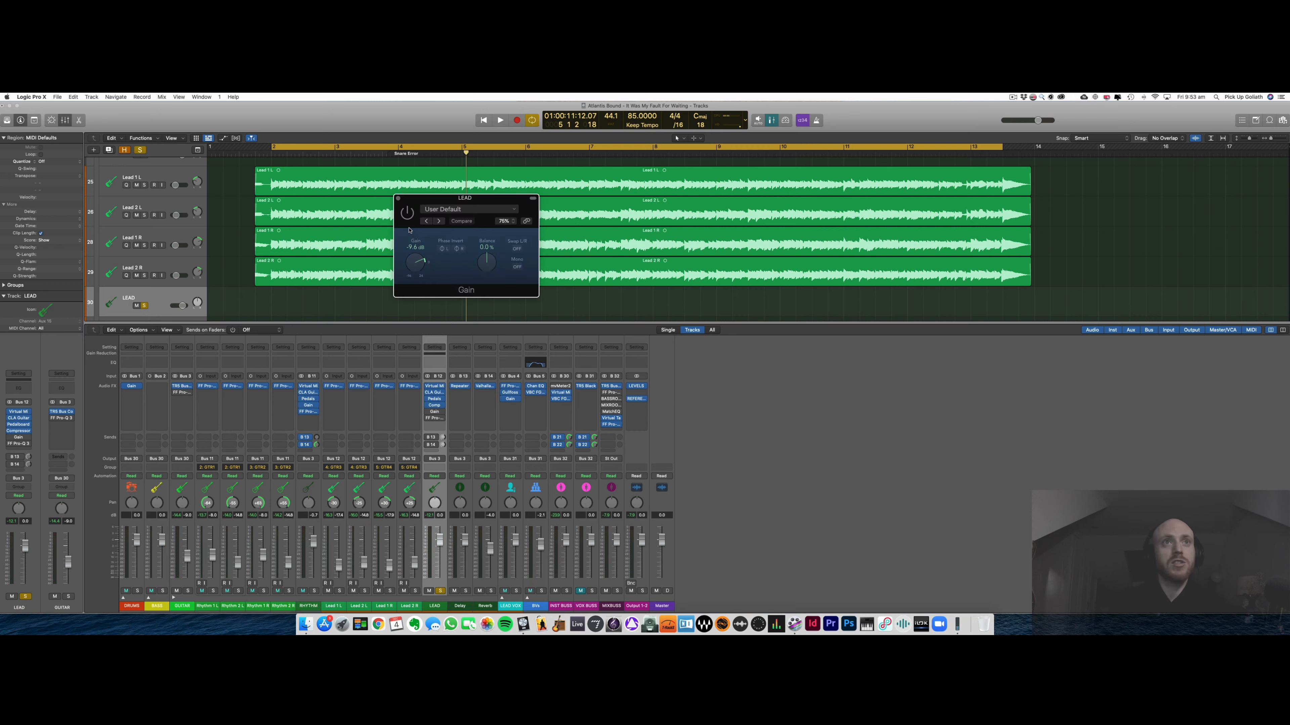
key(space)
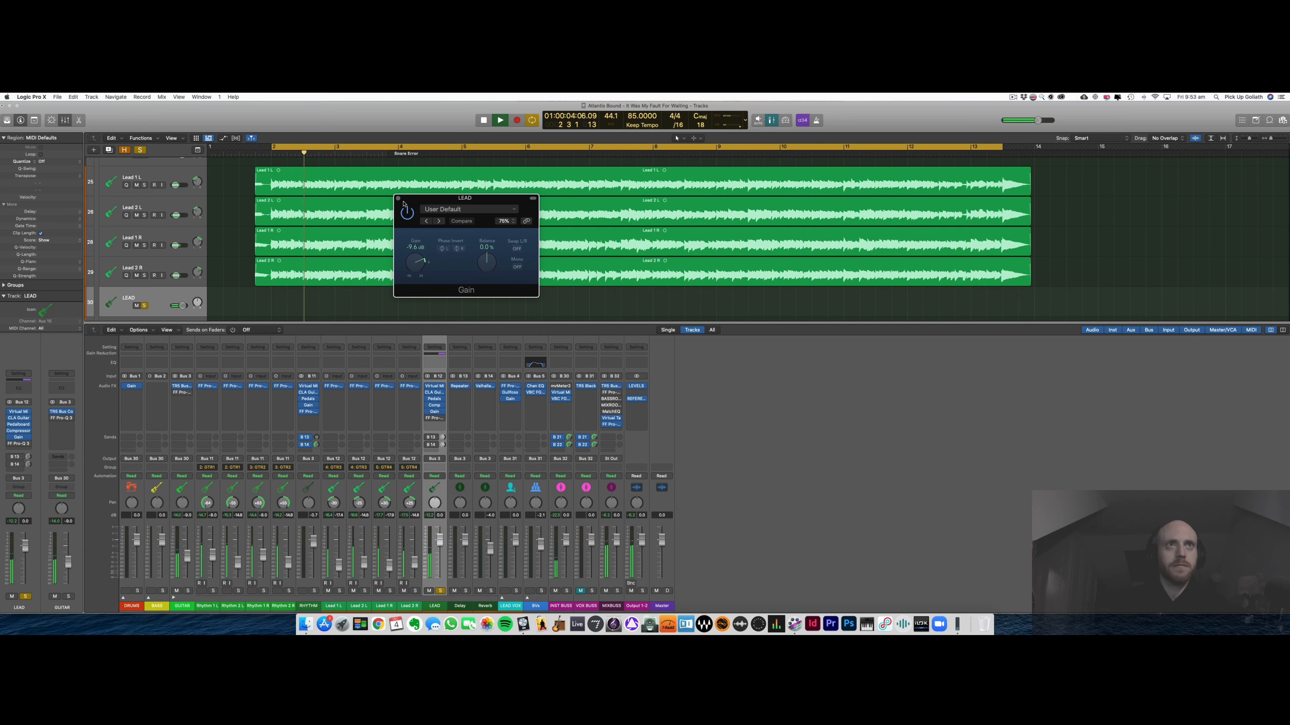
click(397, 198)
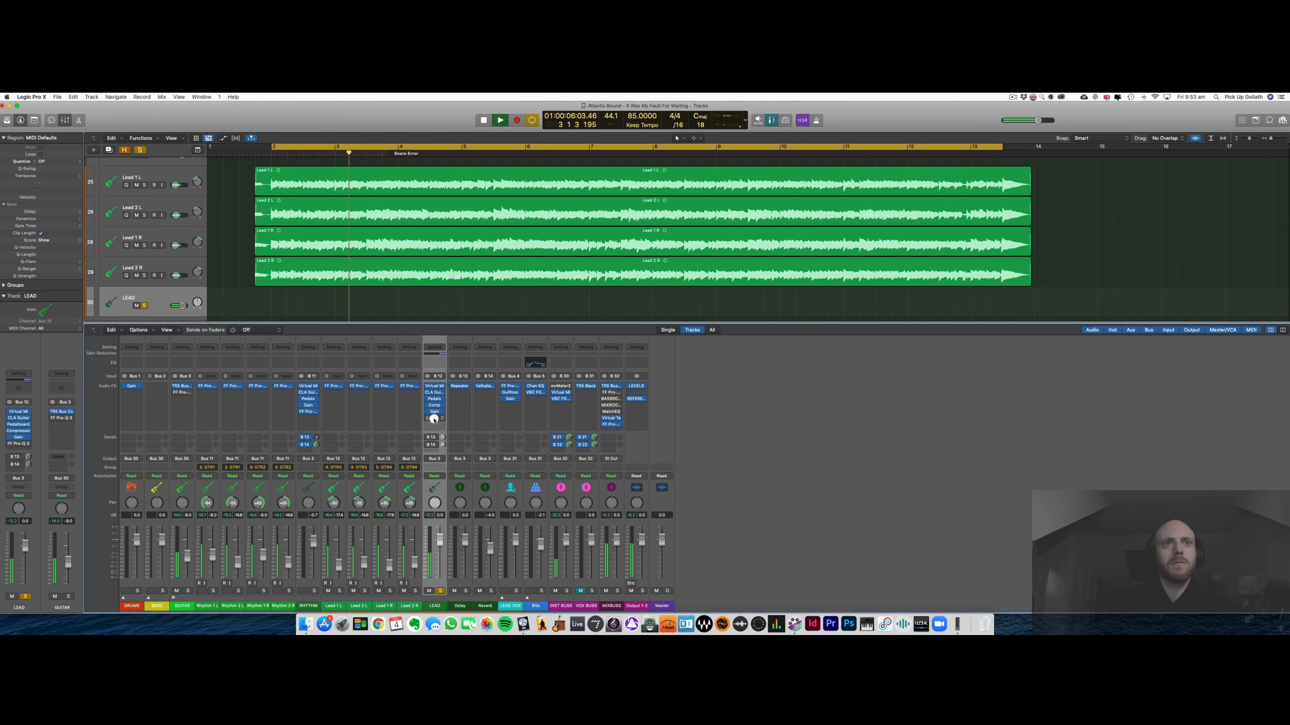
- Open Pro-Q 3 on the LEAD bus and choose Bus 11, fed by the rhythm guitars, as its side chain
click(435, 418)
drag(639, 209, 710, 230)
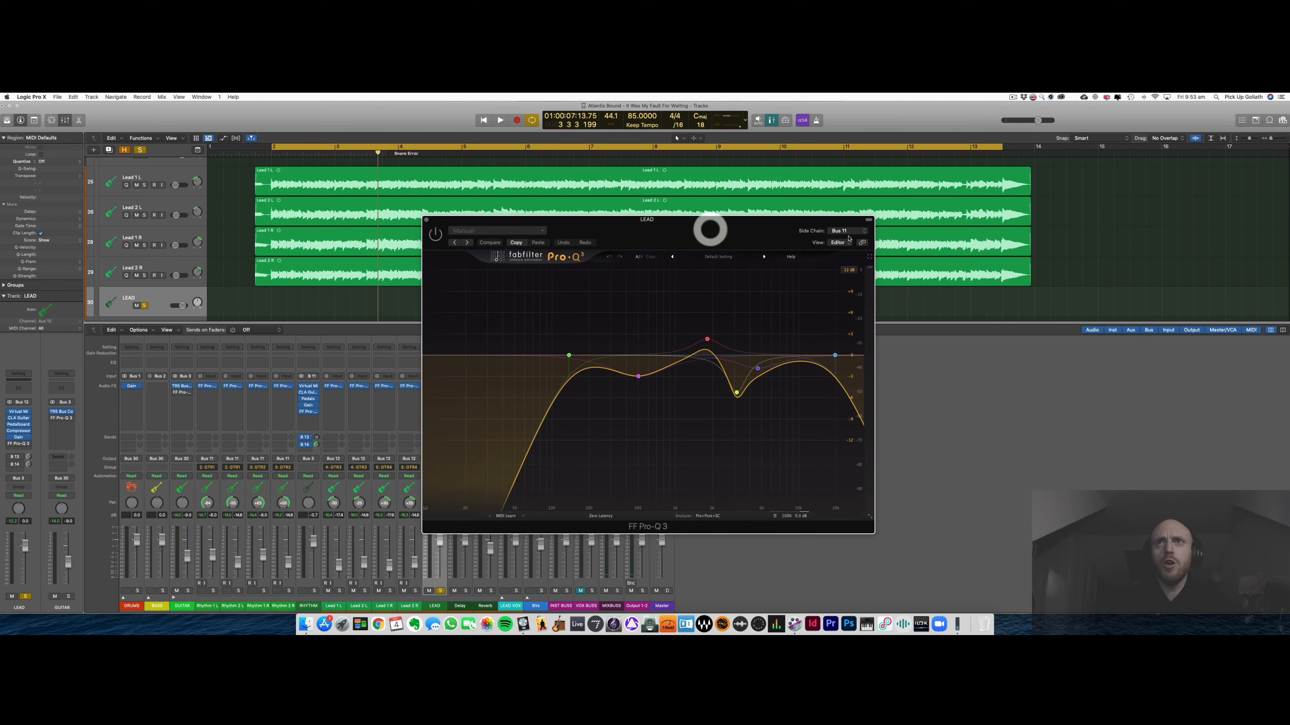
click(849, 233)
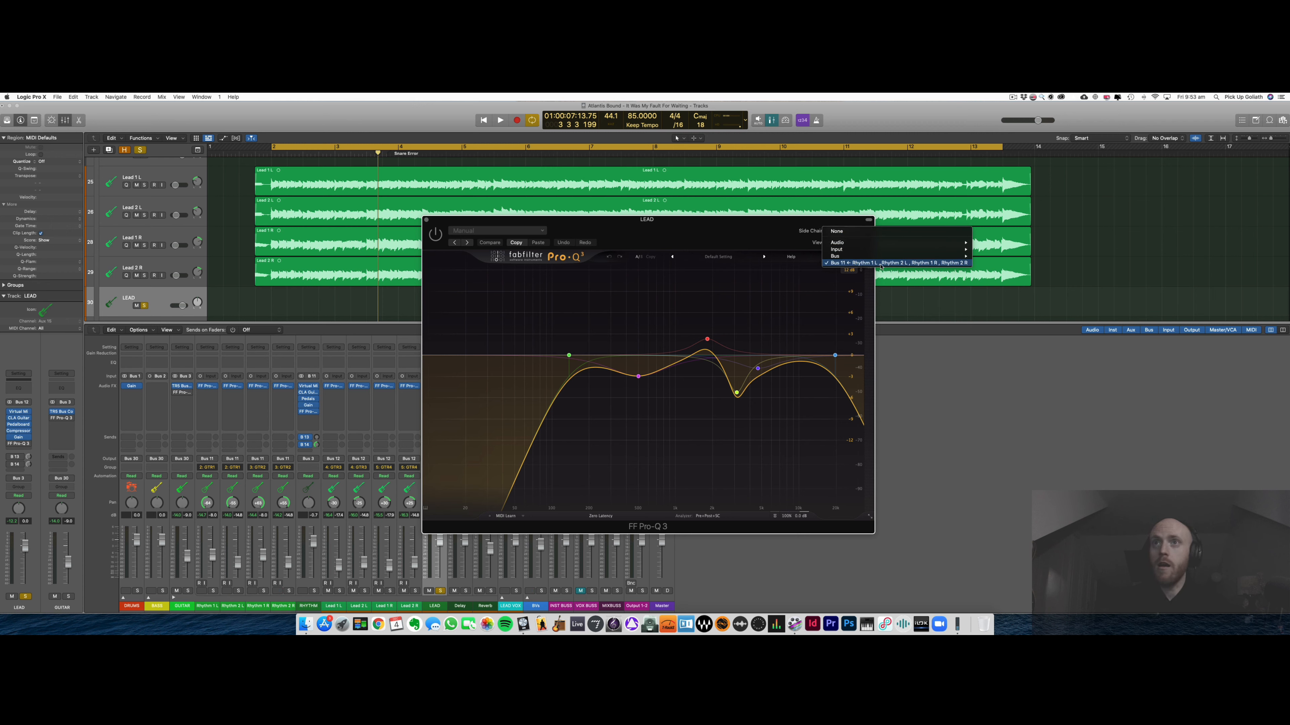
click(862, 264)
drag(705, 230, 833, 202)
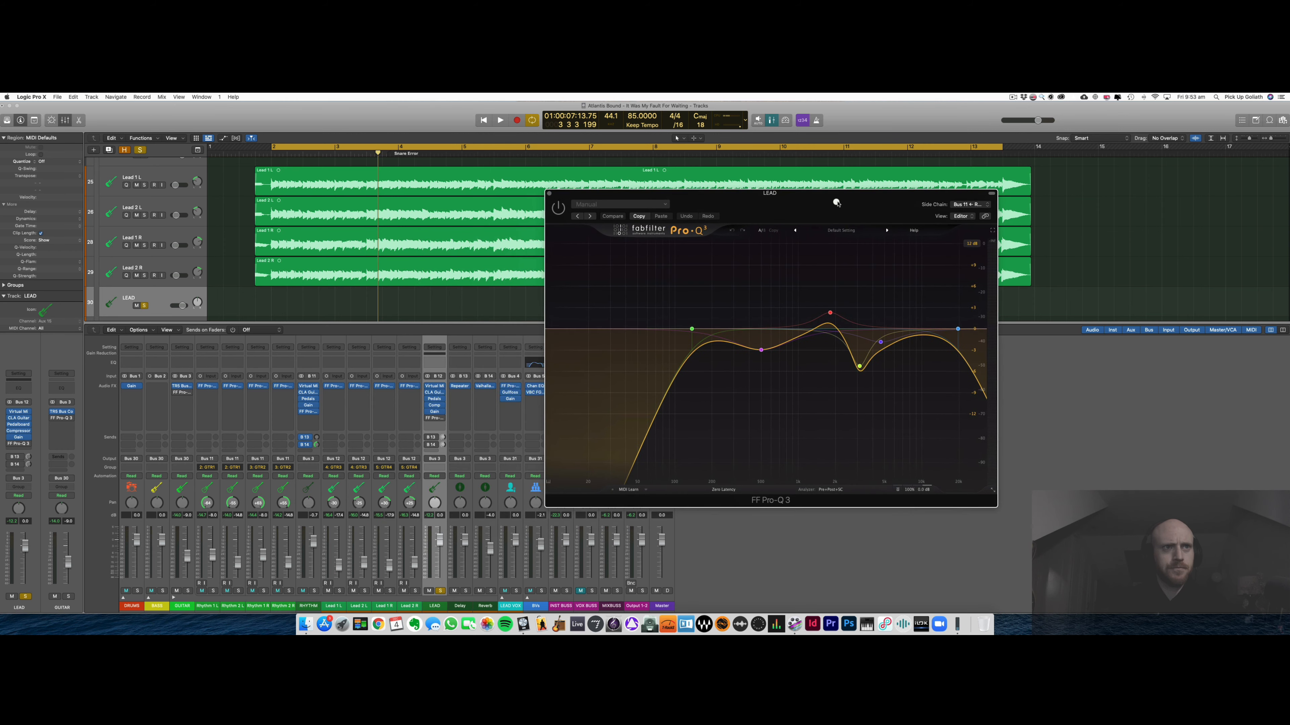
- Open Pro-Q 3 on the RHYTHM bus, check its side-chain source, and arrange it beside the LEAD bus's Pro-Q 3 window
click(309, 412)
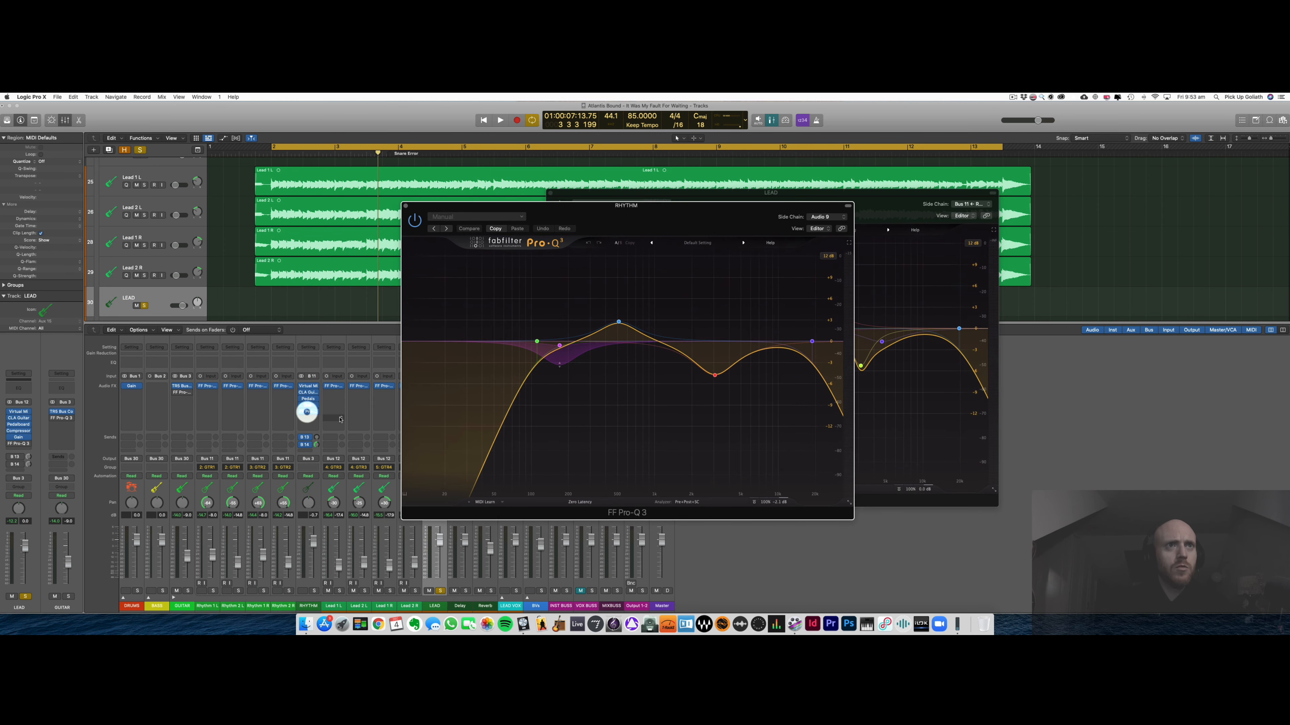
drag(682, 212, 354, 210)
click(490, 216)
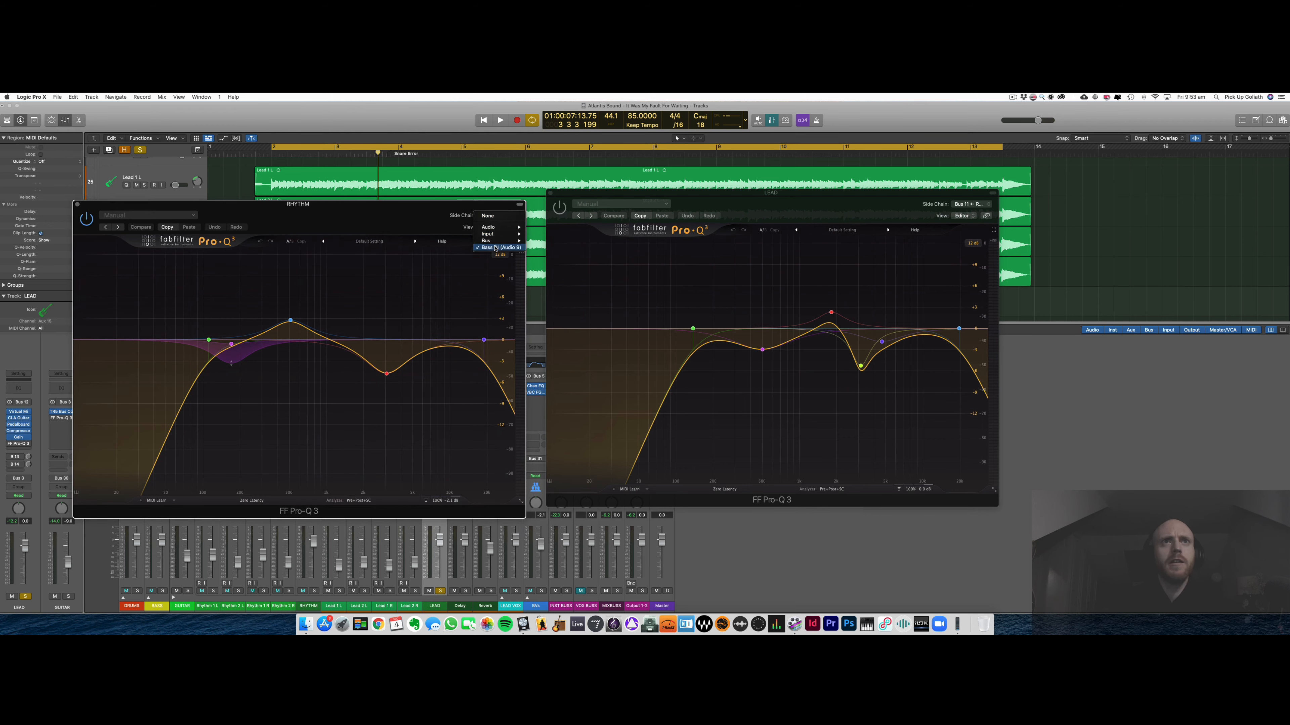
click(434, 225)
drag(435, 229, 439, 222)
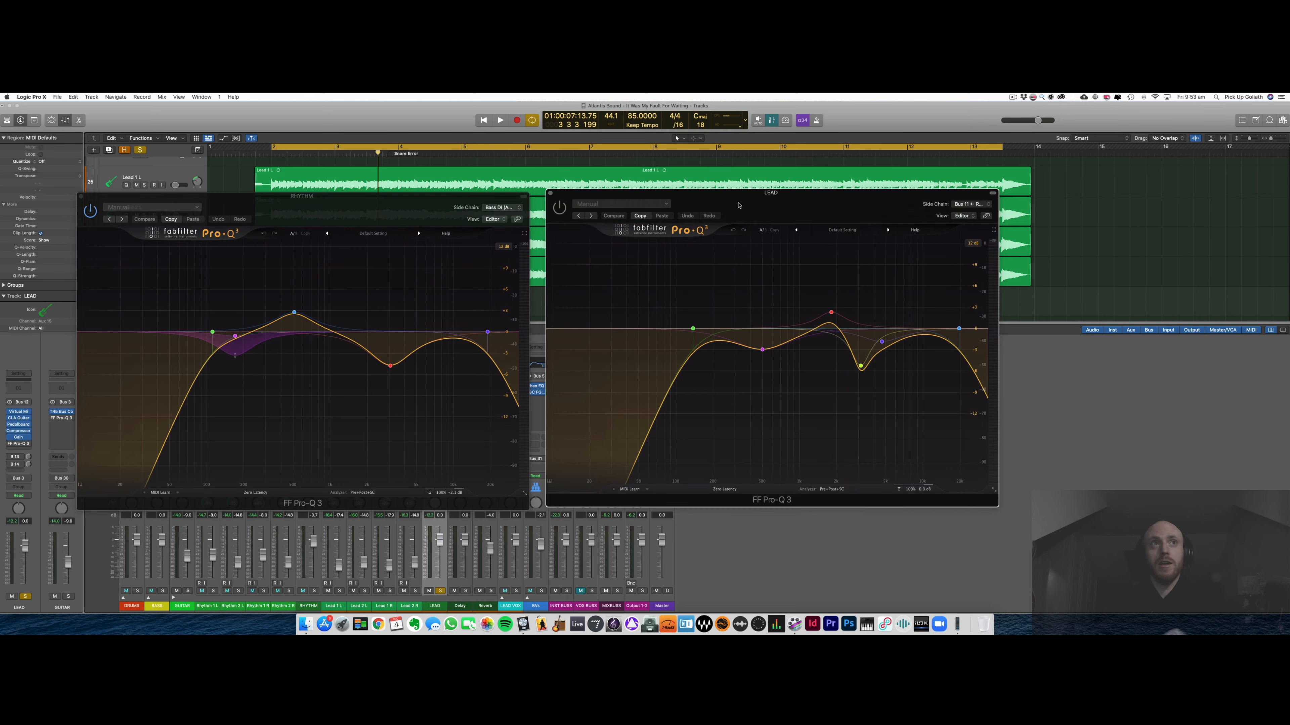
drag(743, 204, 1042, 279)
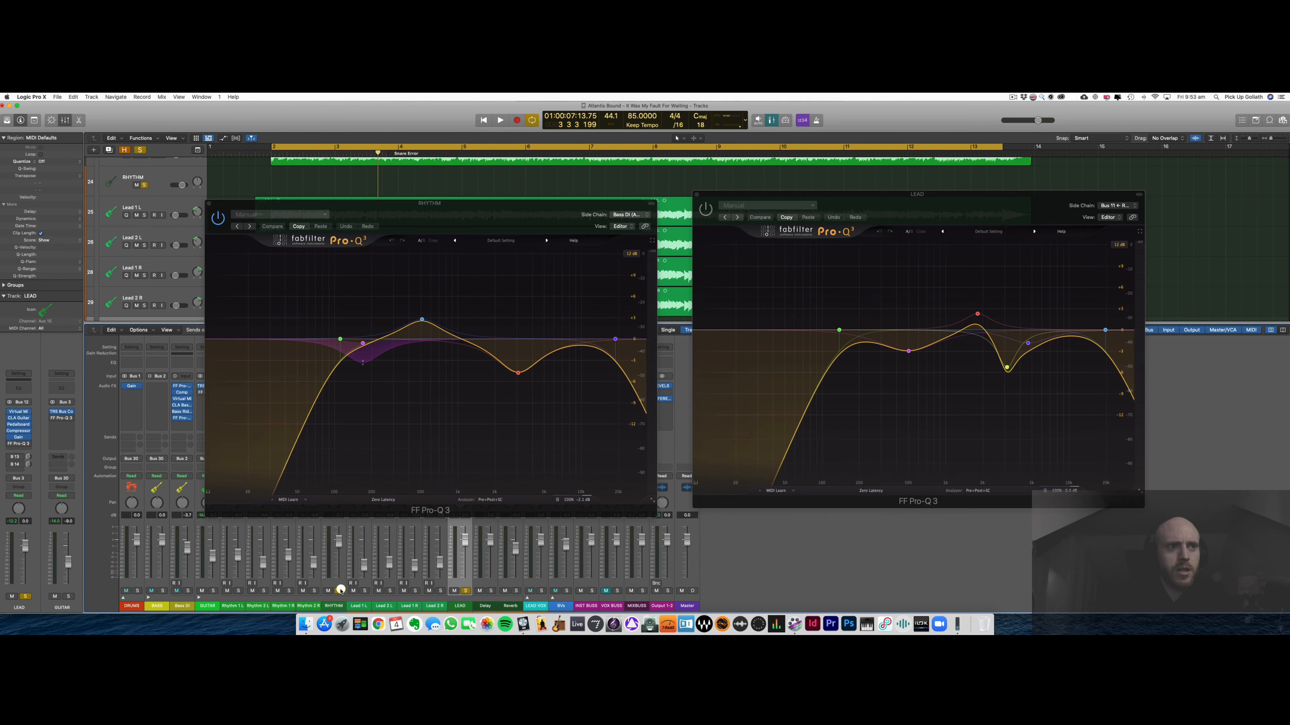
- Solo the RHYTHM bus and compare the band settings of the RHYTHM and LEAD buses' Pro-Q 3 curves
click(339, 591)
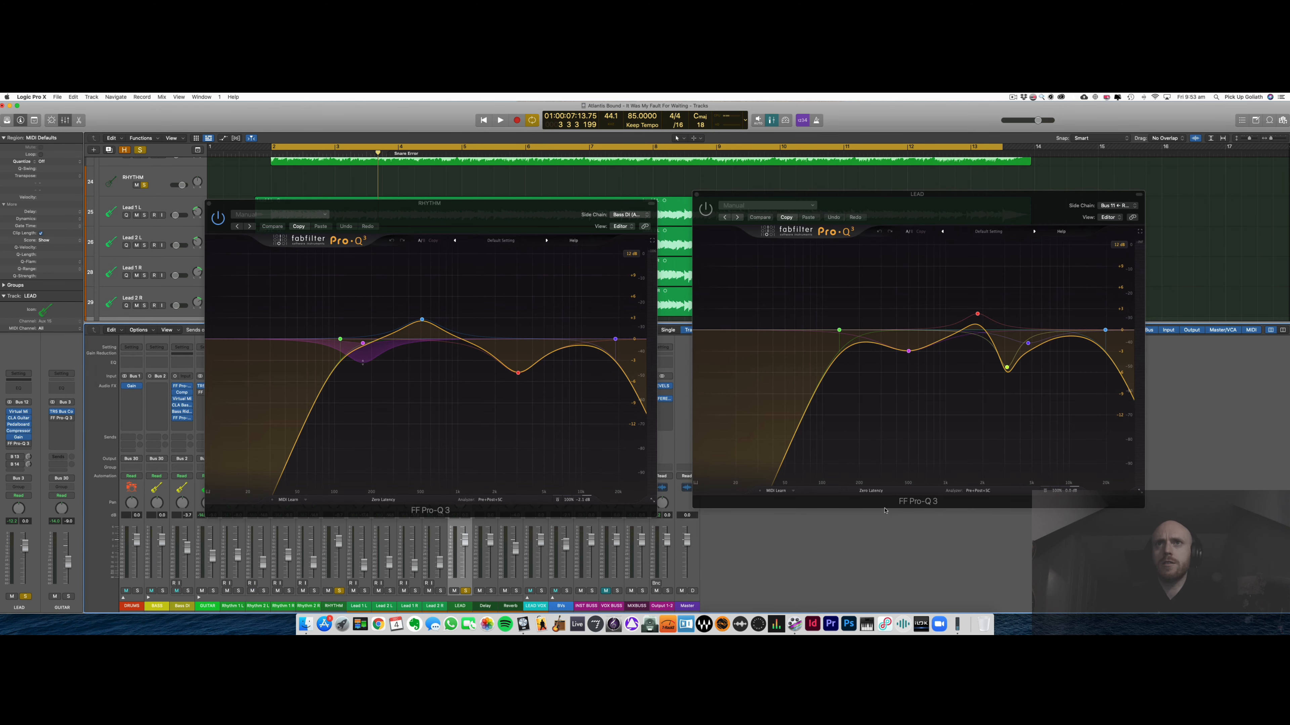
mouse_move(833, 345)
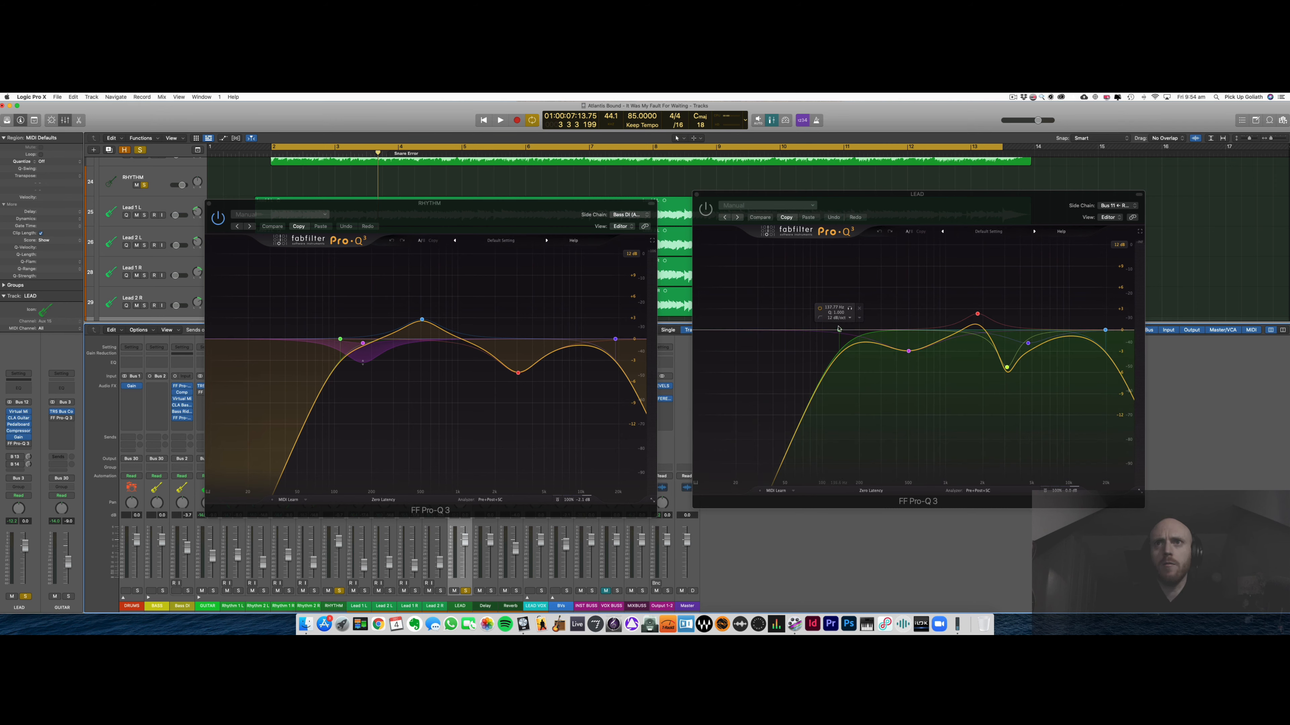
mouse_move(339, 339)
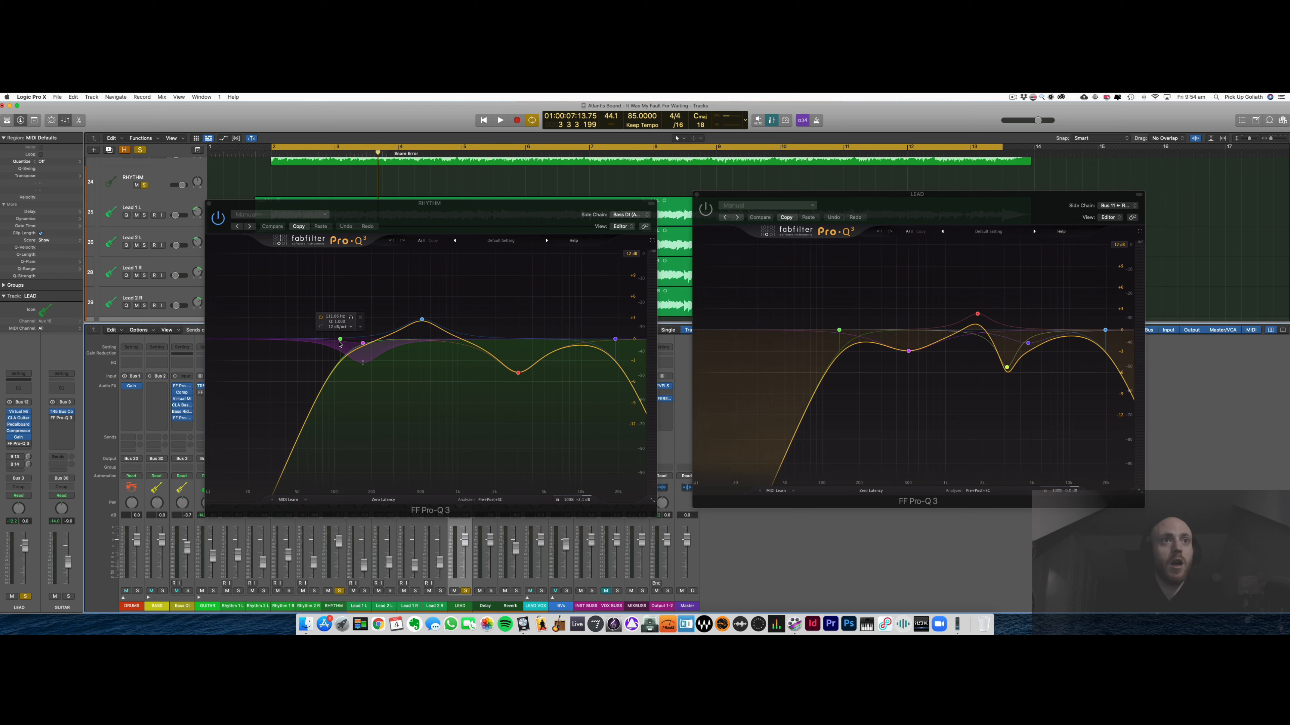
mouse_move(905, 360)
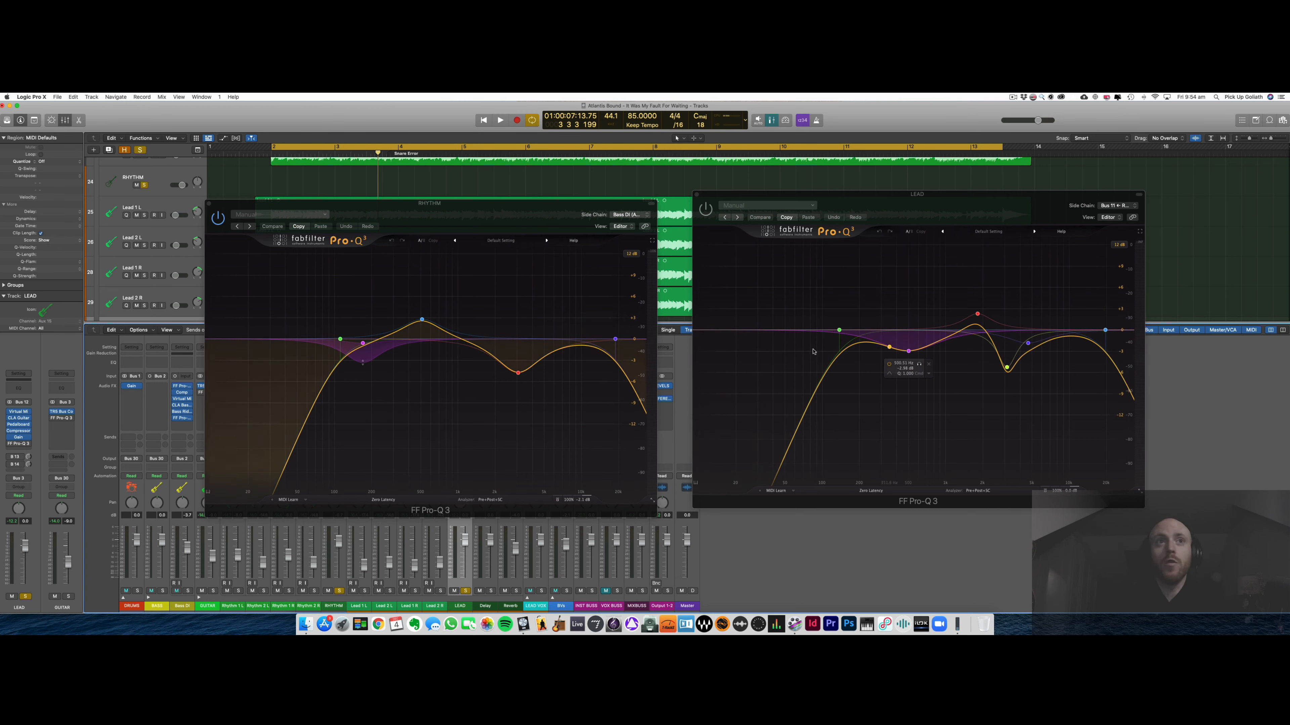
mouse_move(422, 320)
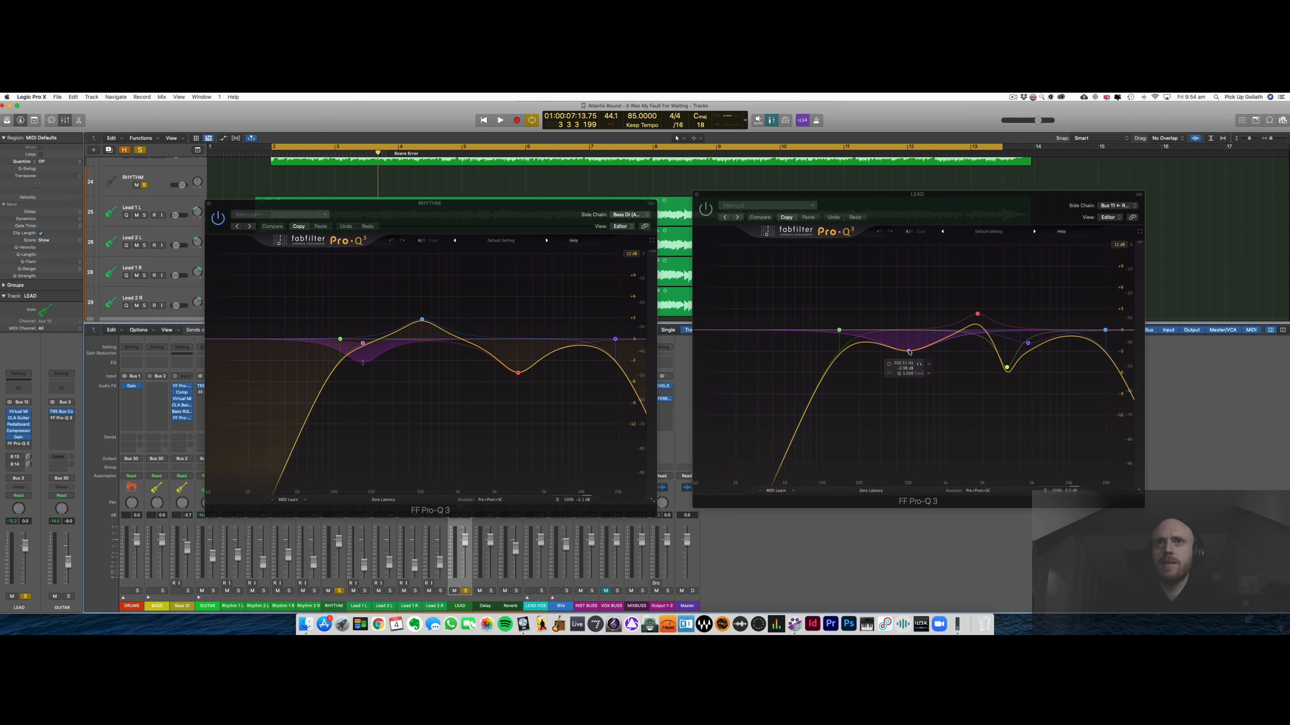
mouse_move(972, 329)
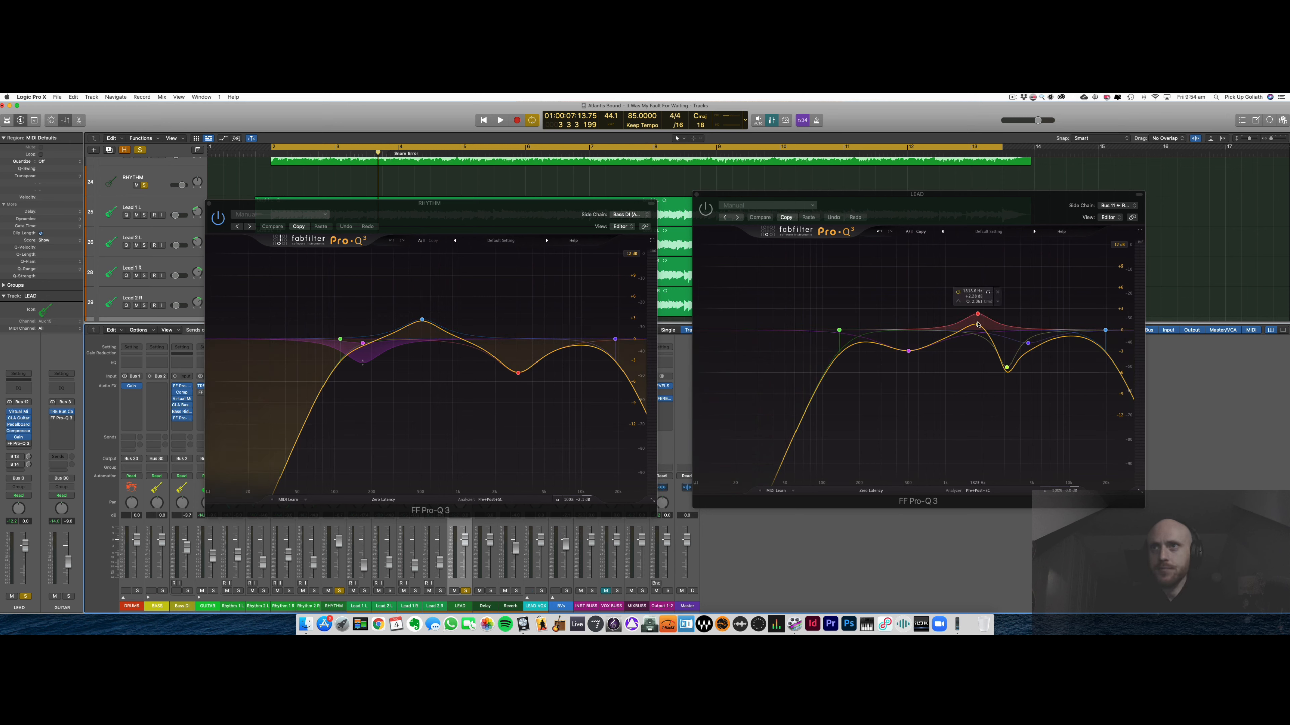
mouse_move(1003, 371)
mouse_move(1032, 346)
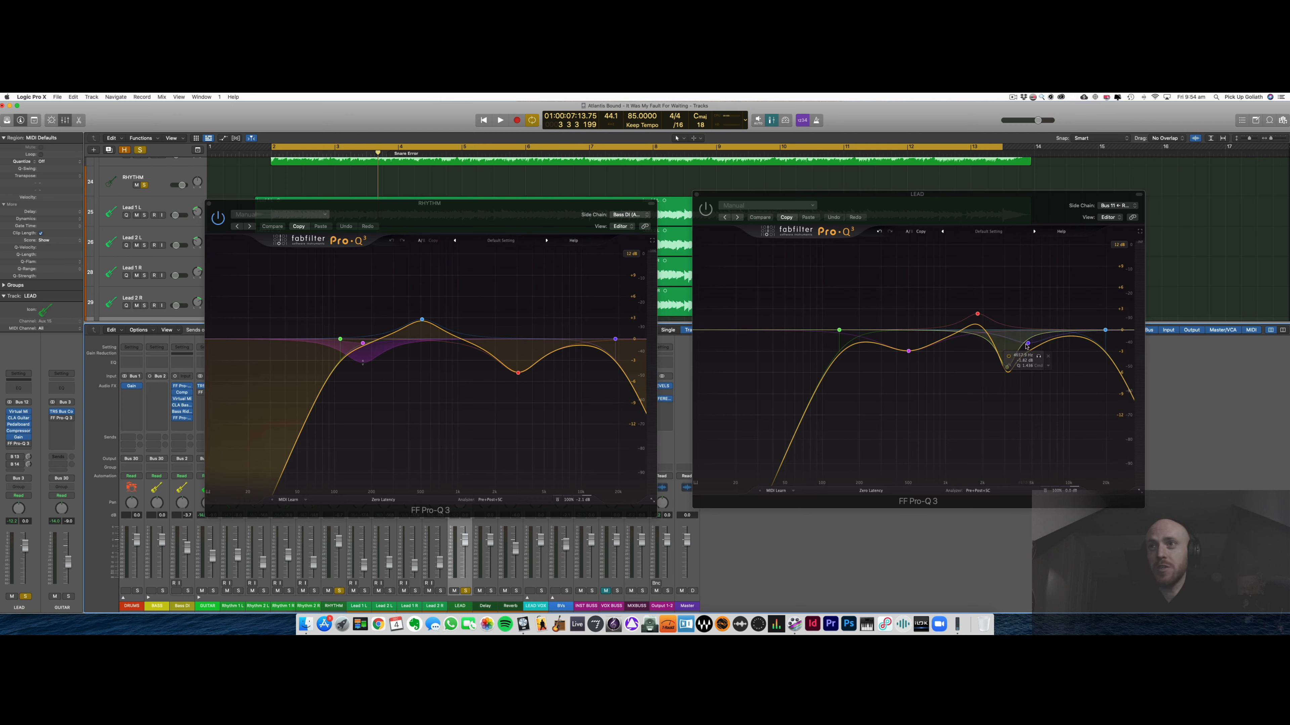
mouse_move(814, 315)
- During playback, enable Pro-Q 3 on the LEAD bus and toggle the blue boost band in the RHYTHM bus's Pro-Q 3
key(space)
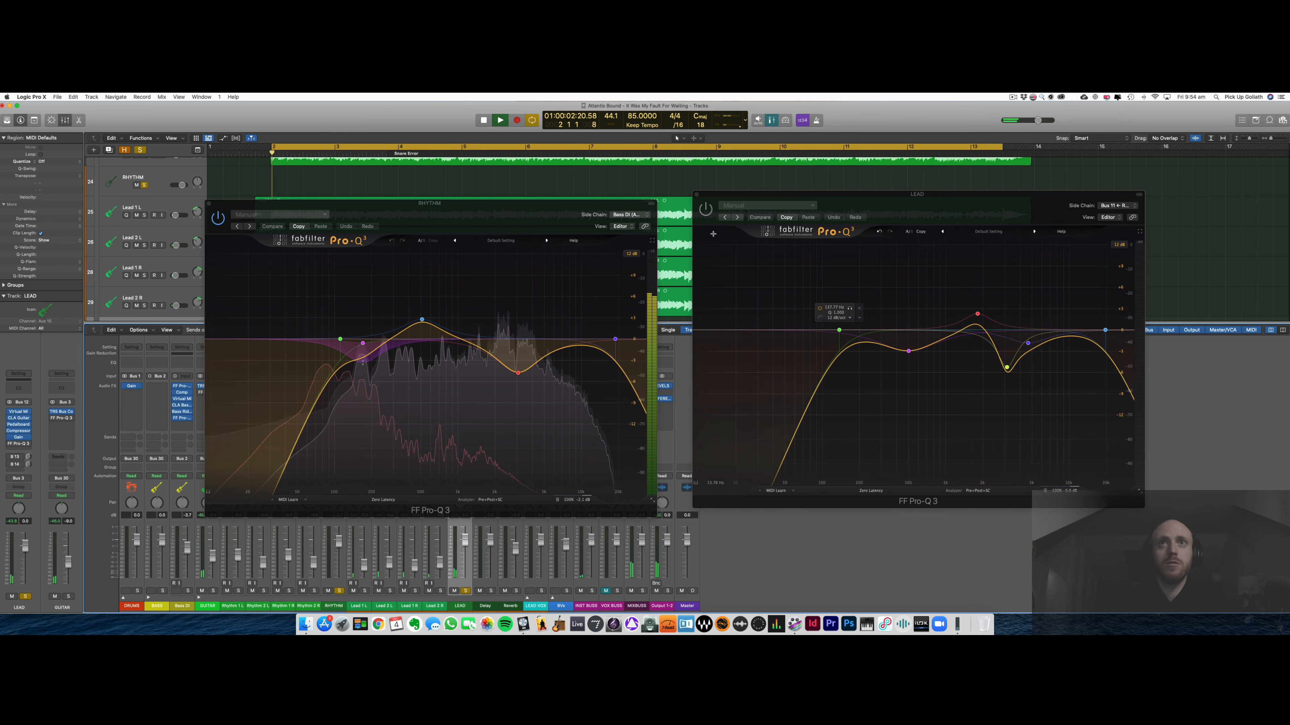
click(706, 208)
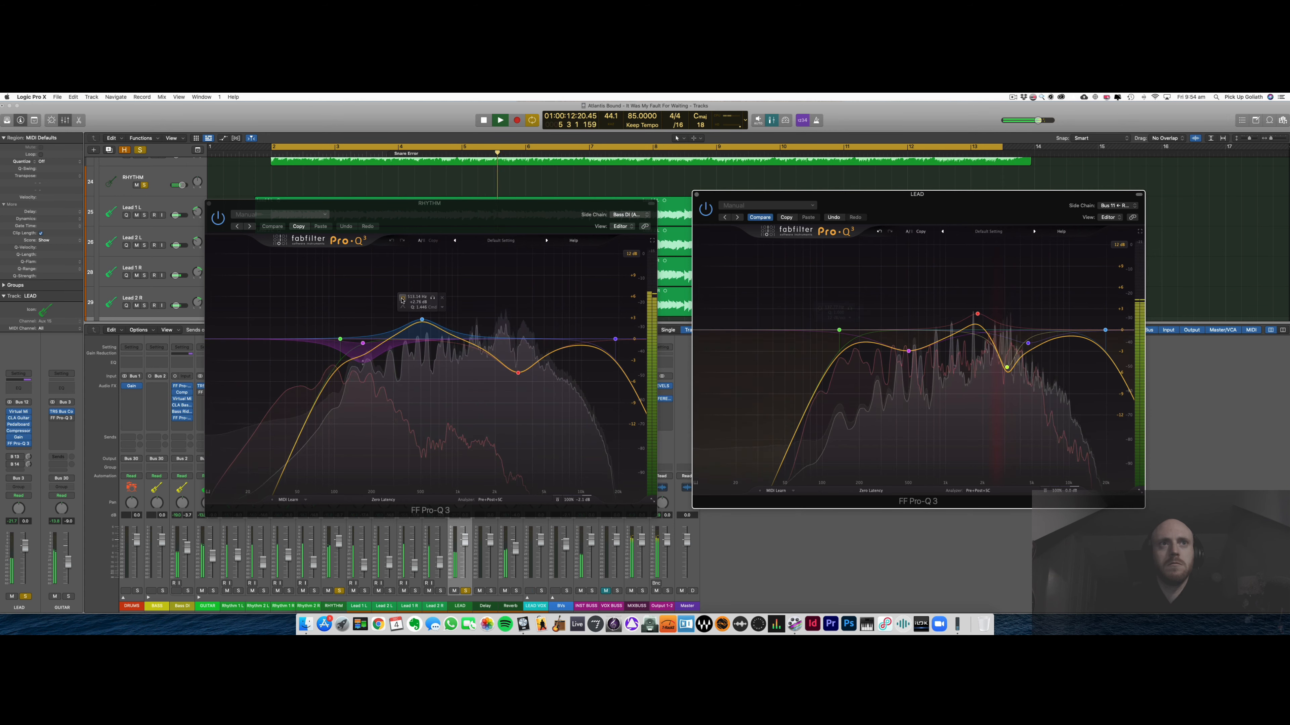
click(400, 297)
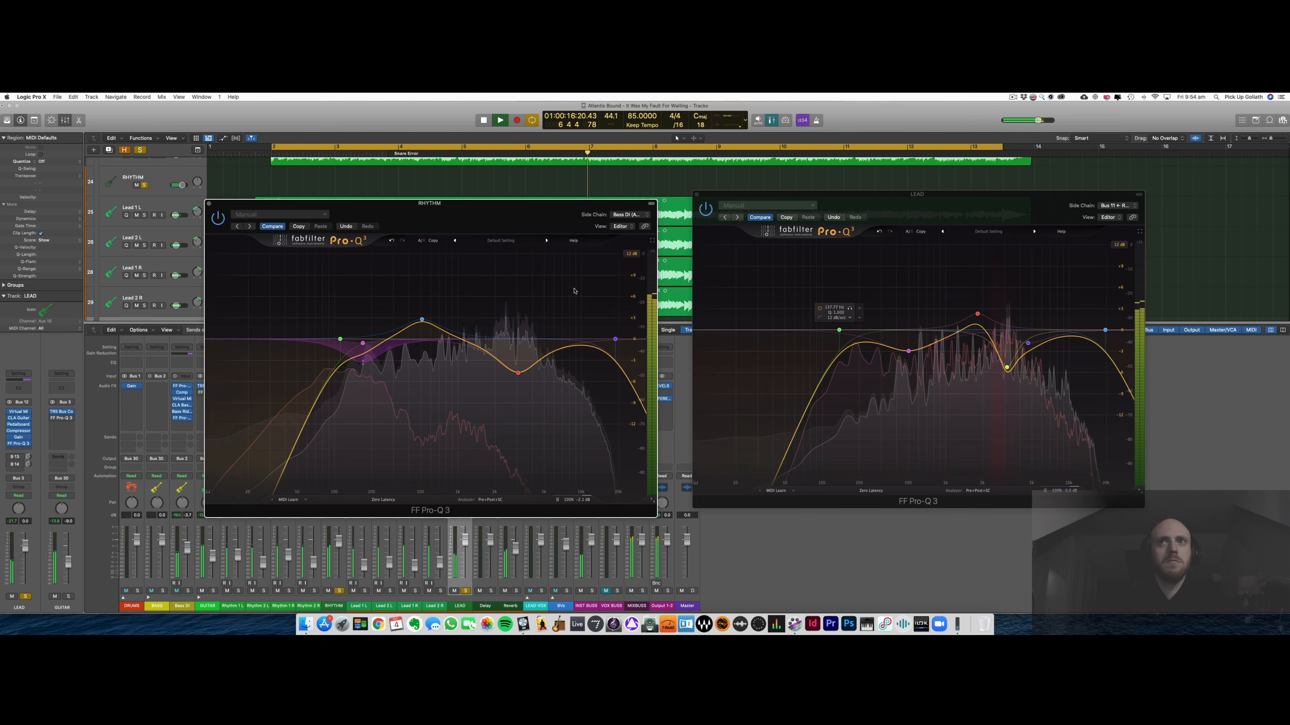
- Close both Pro-Q 3 windows, unsolo the RHYTHM and LEAD buses, and audition the full mix
click(698, 196)
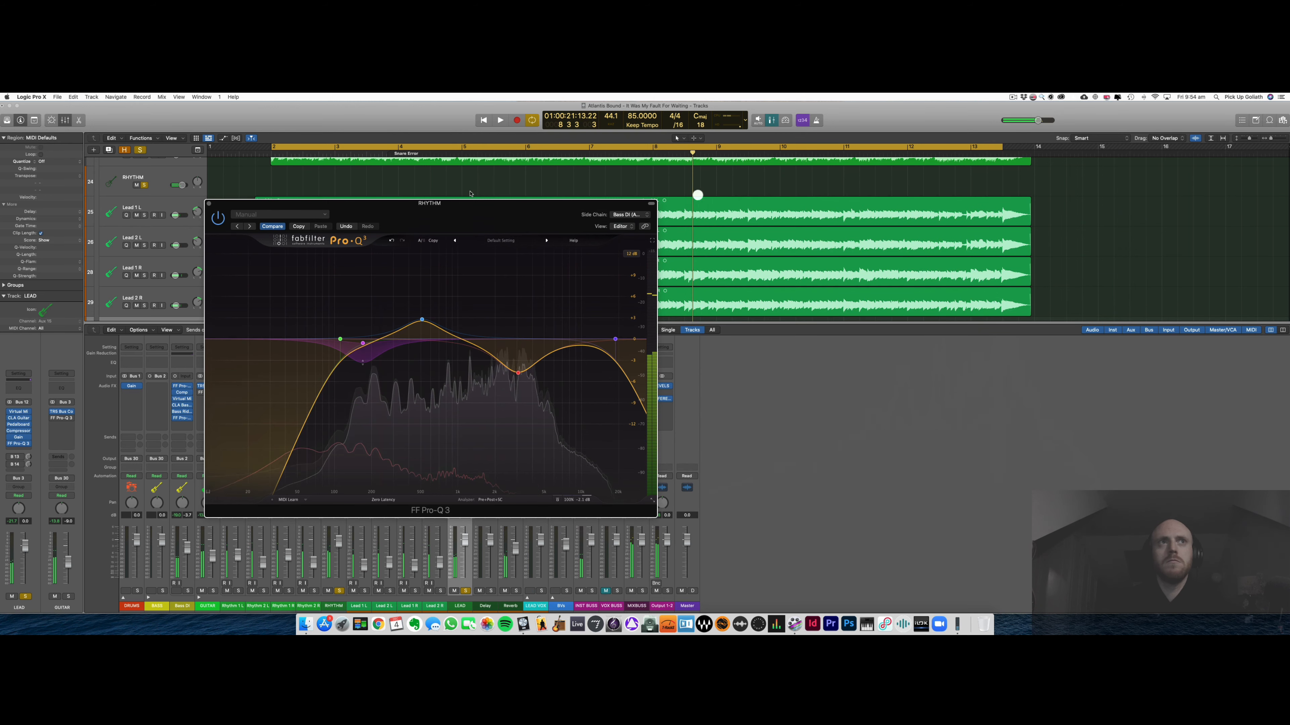
click(209, 203)
click(340, 591)
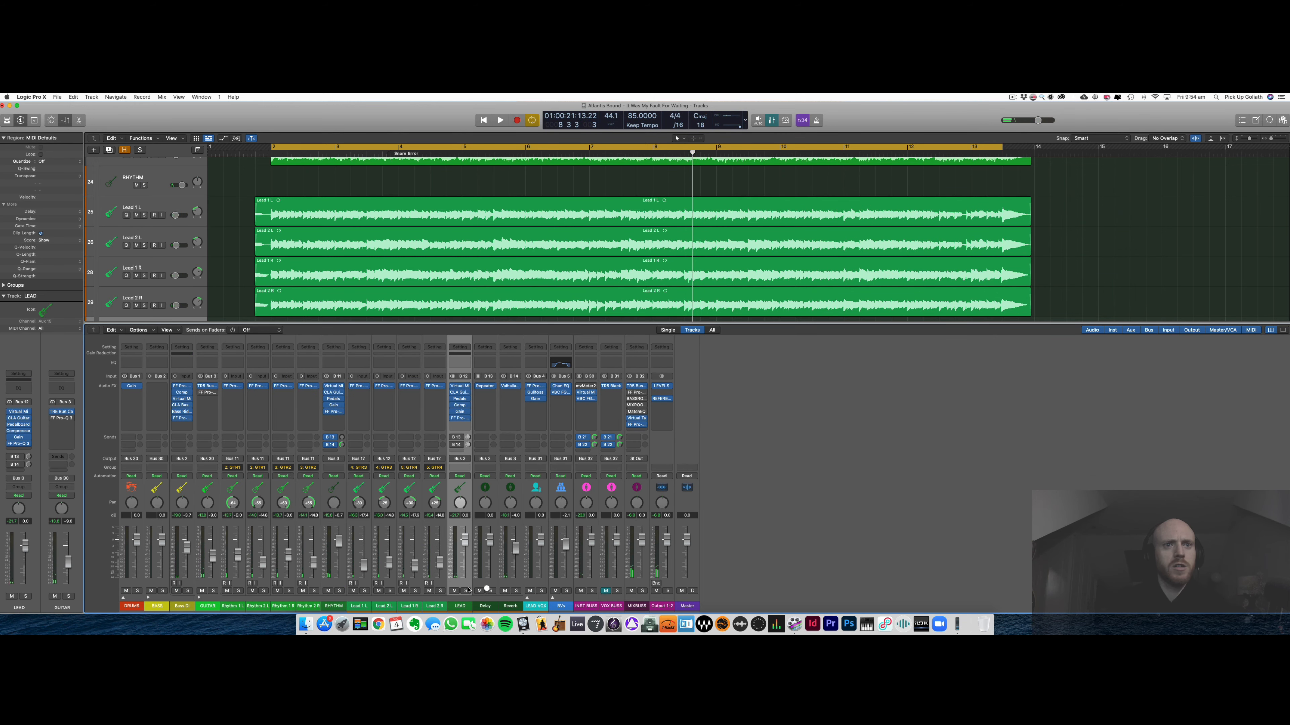
key(space)
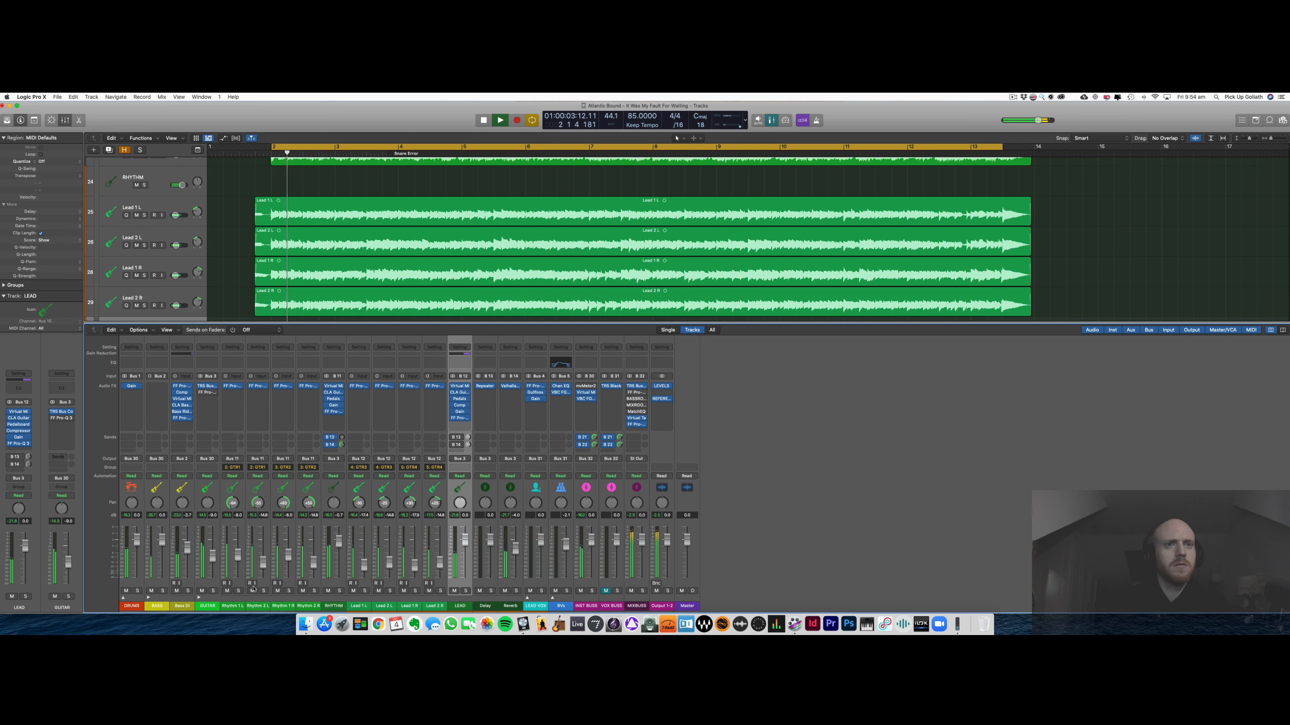
click(754, 532)
key(space)
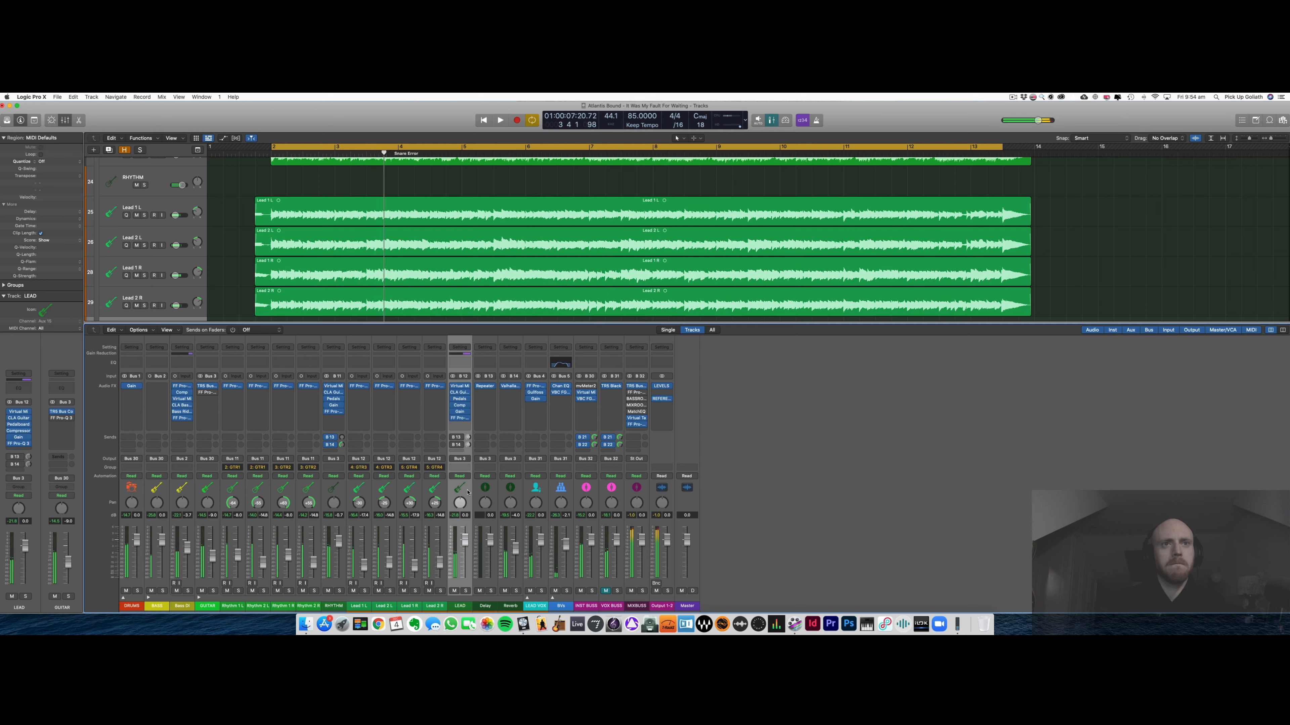
- Enable the LEAD bus's Bus 13 send and open the Repeater plug-in on the Delay channel
click(463, 488)
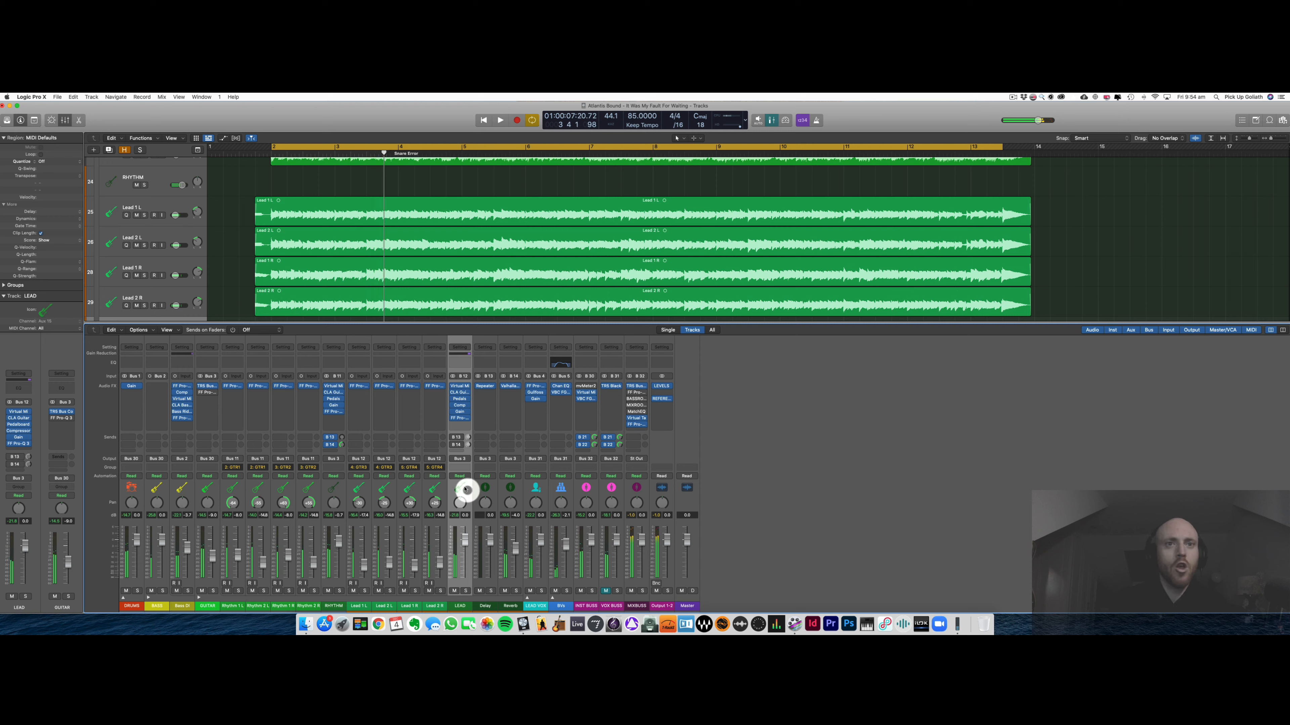
click(452, 438)
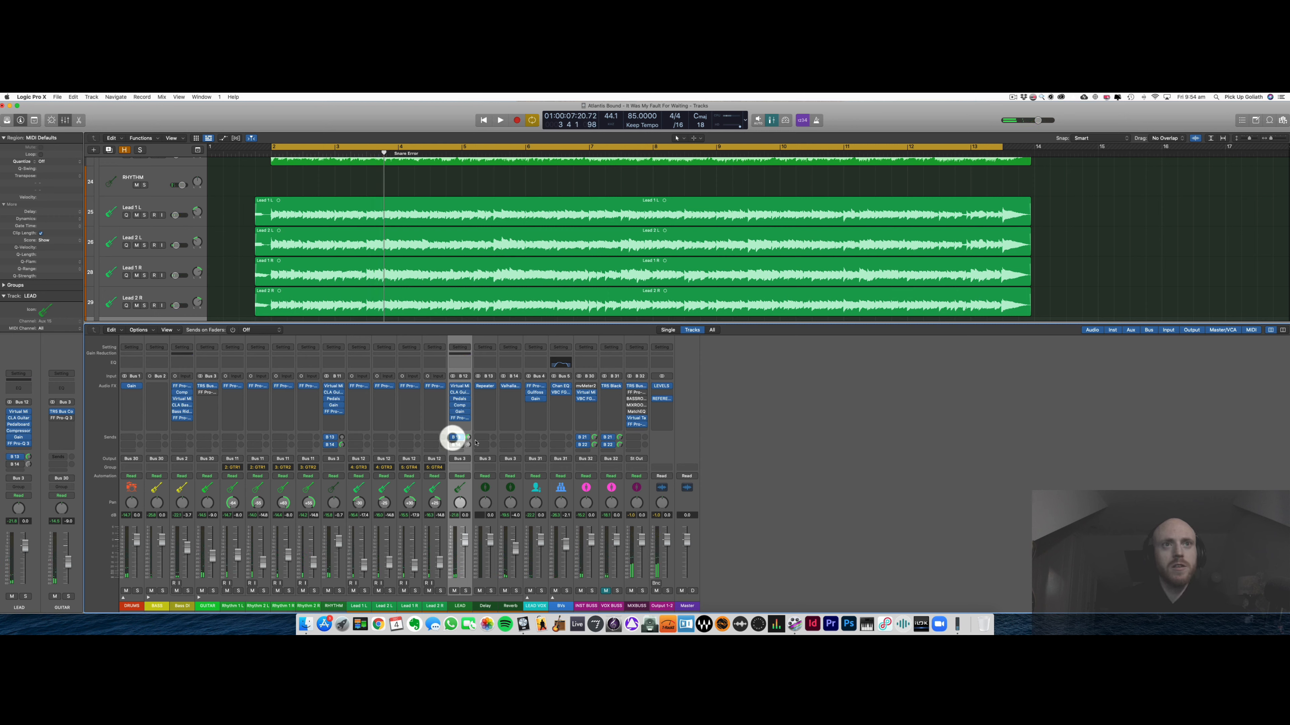
click(486, 387)
drag(605, 207, 778, 294)
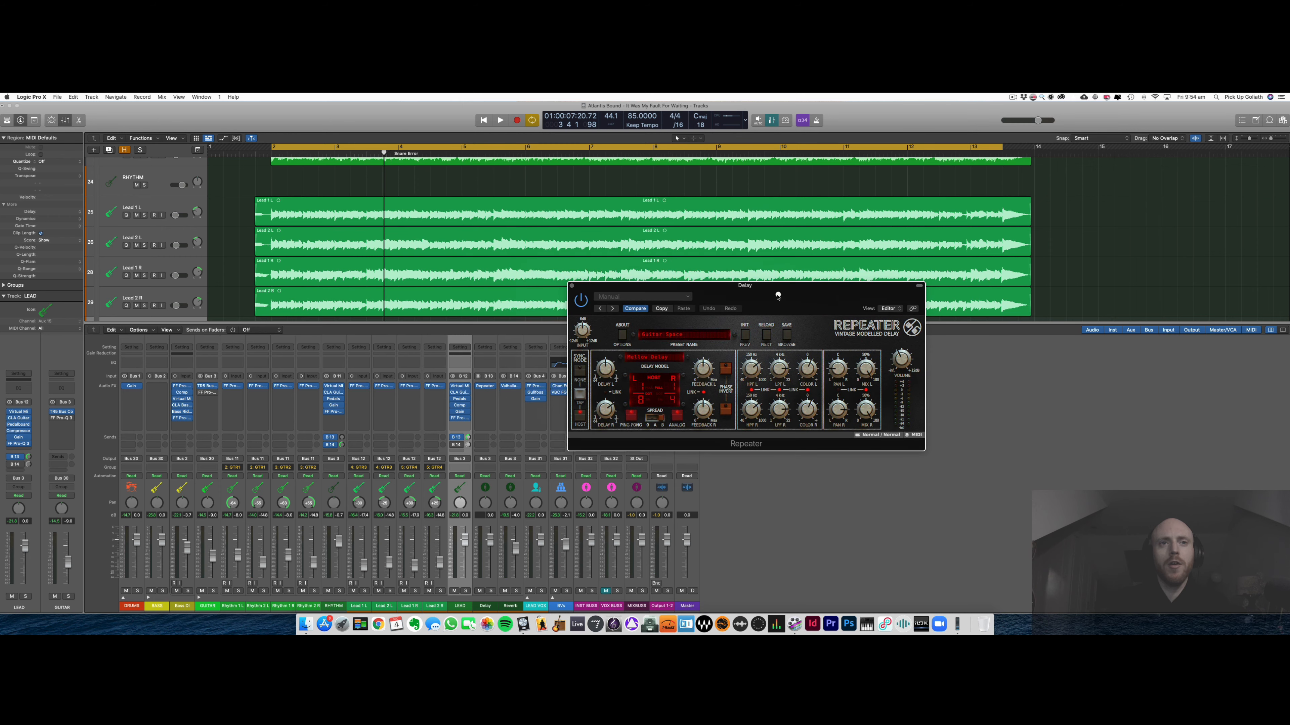
- Solo the LEAD bus and compare its sound with the Delay channel muted and unmuted during playback
click(465, 591)
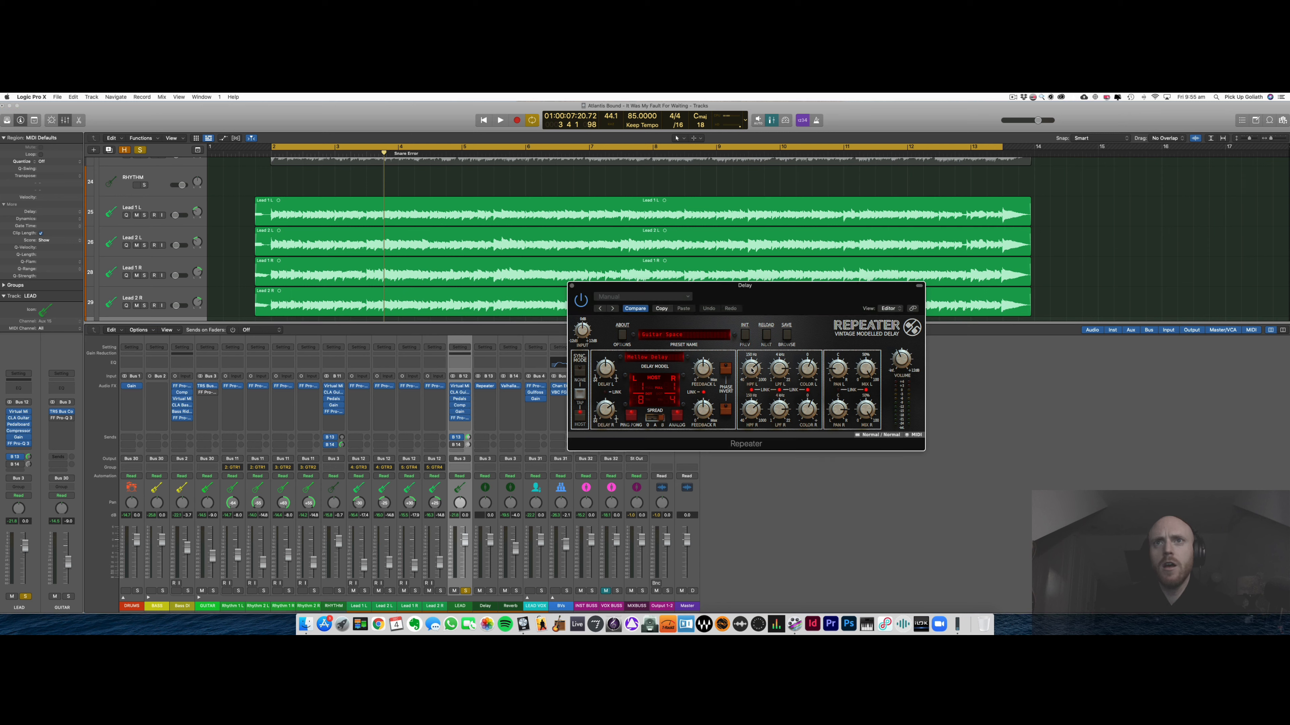
click(751, 370)
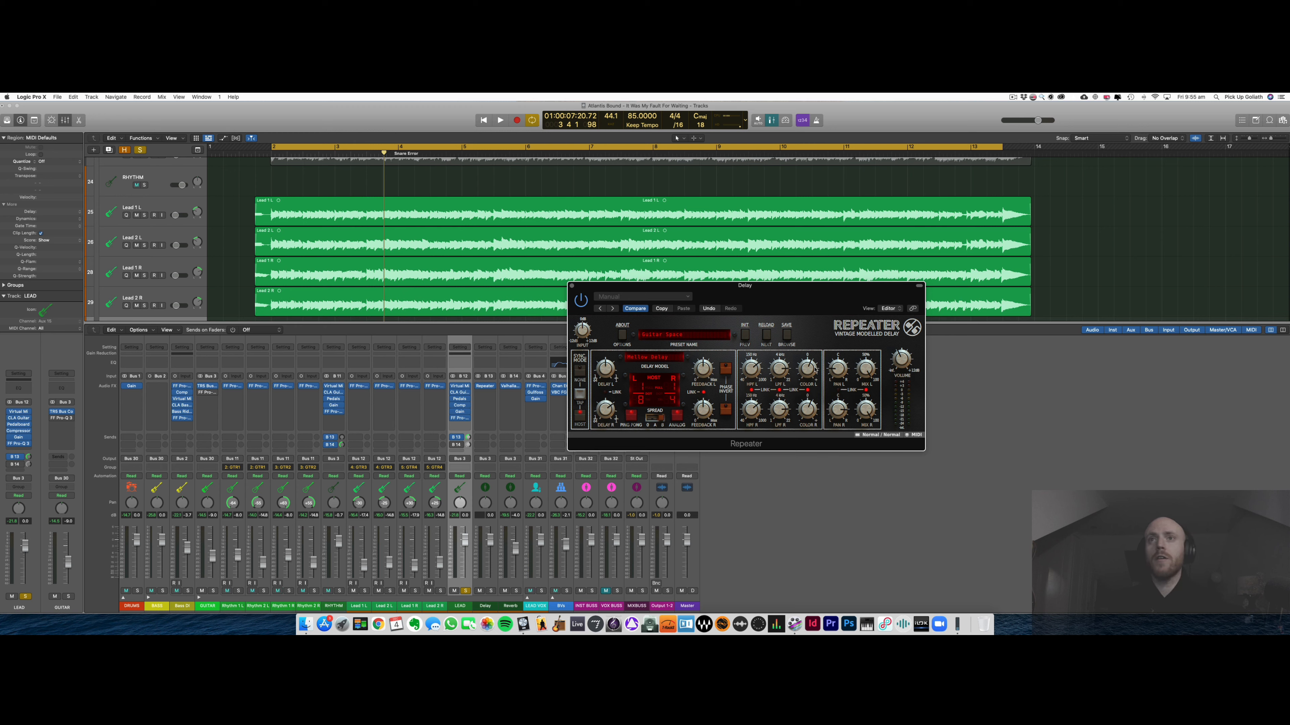
drag(810, 308, 833, 371)
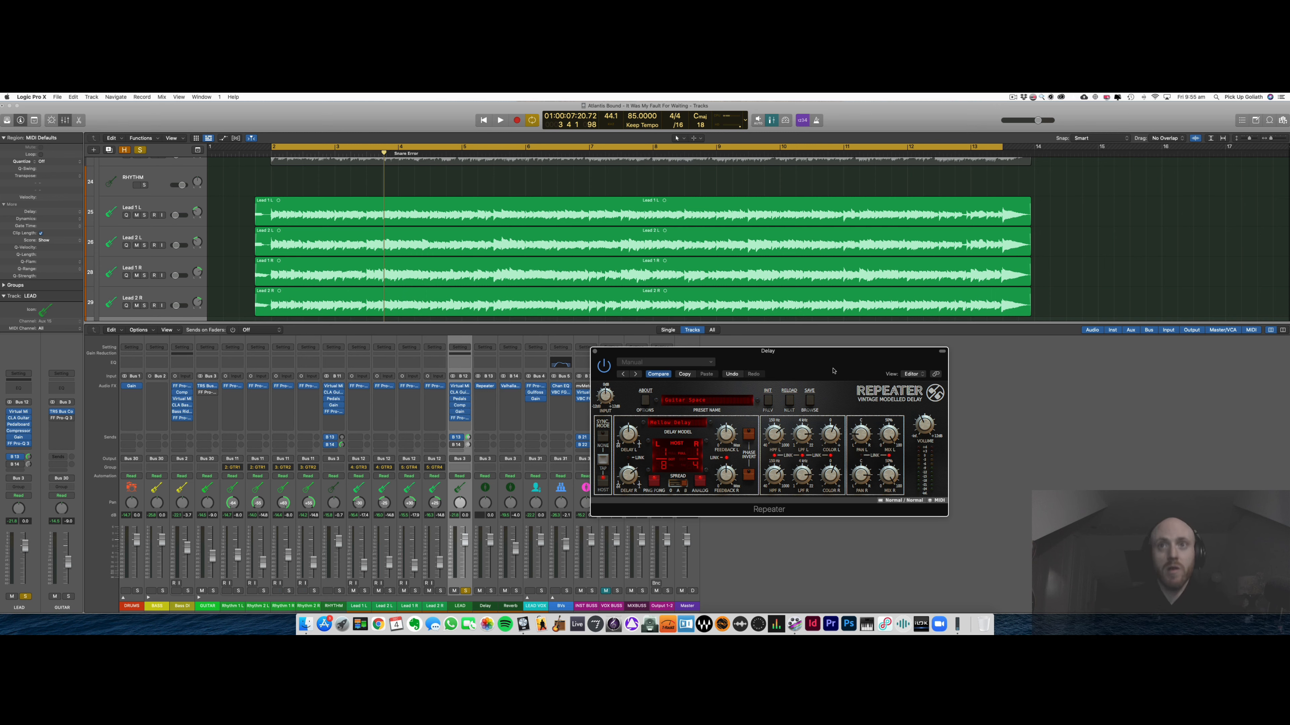
drag(778, 360, 781, 354)
key(space)
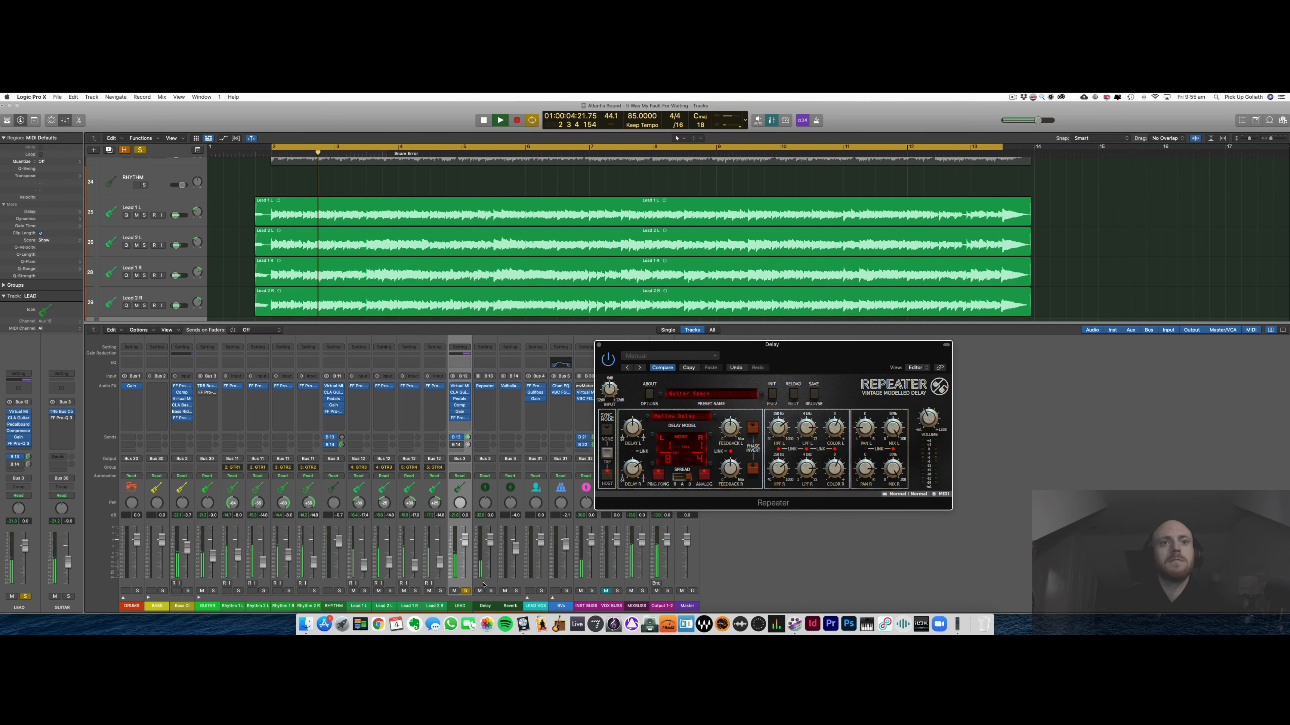
click(480, 591)
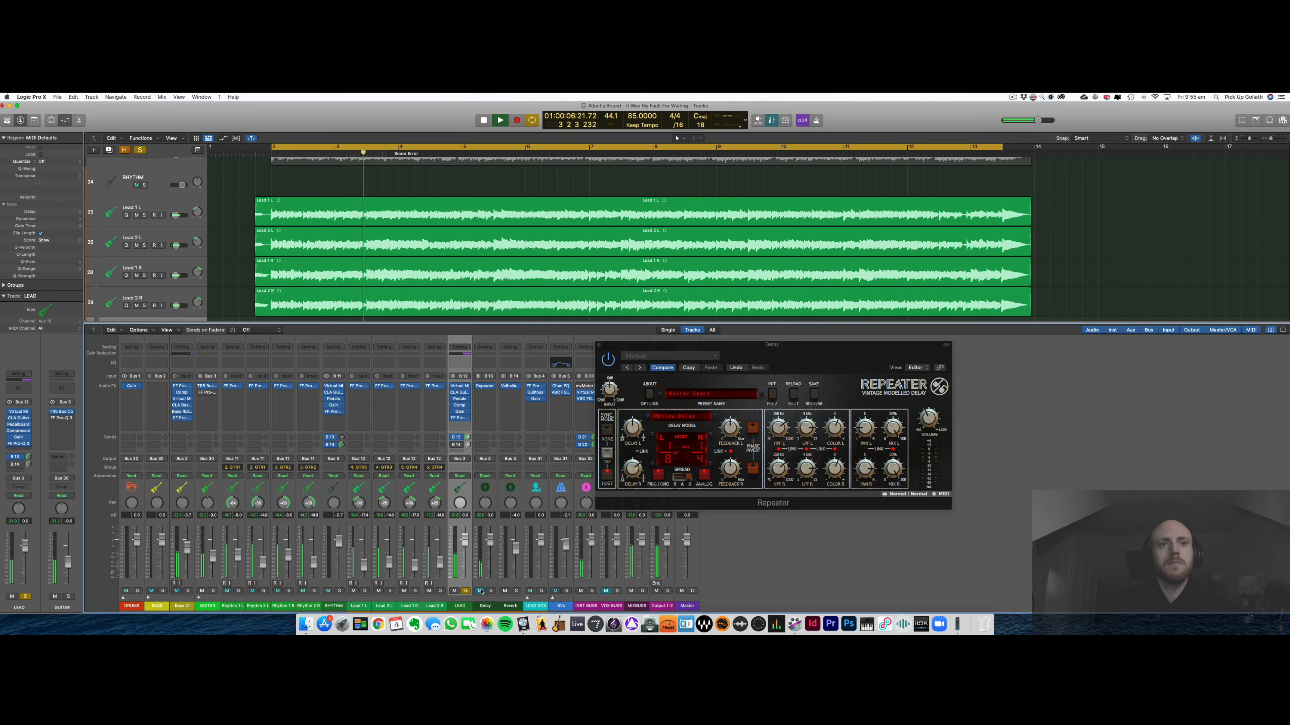
alt+click(480, 590)
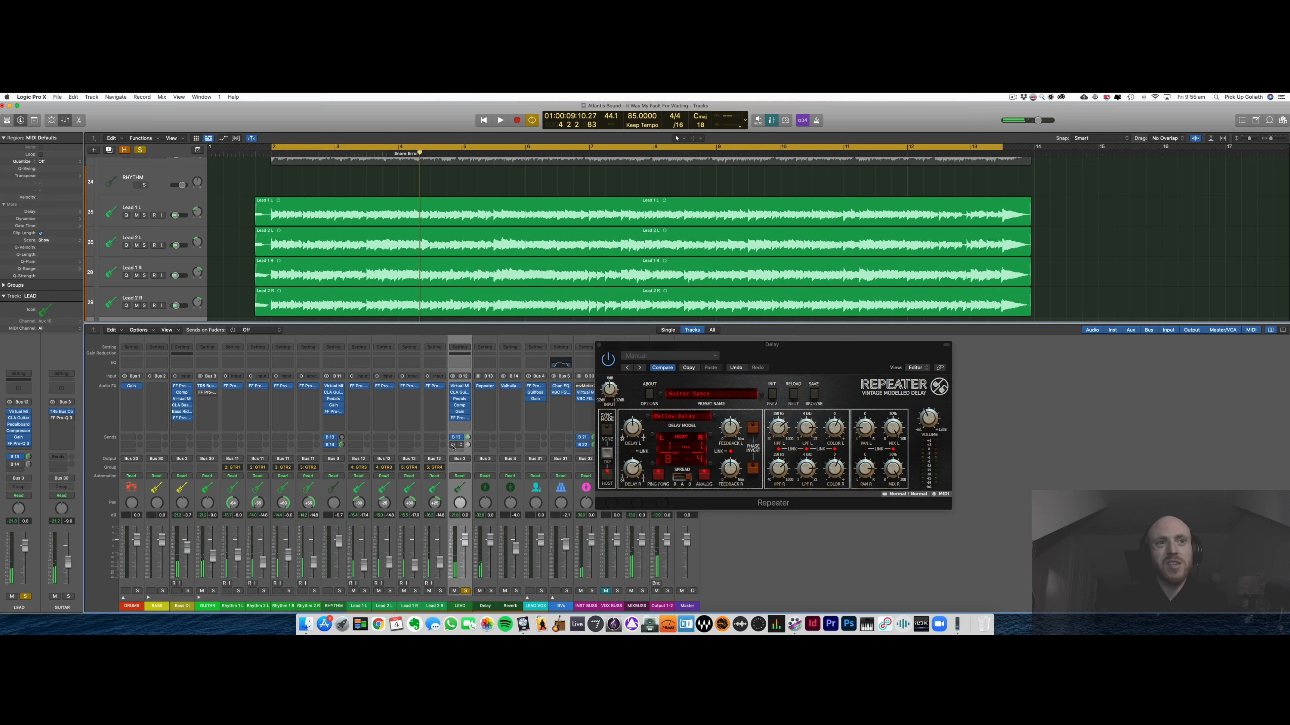
- Enable the LEAD bus's Bus 14 send and mute and unmute the Reverb channel during playback
click(453, 446)
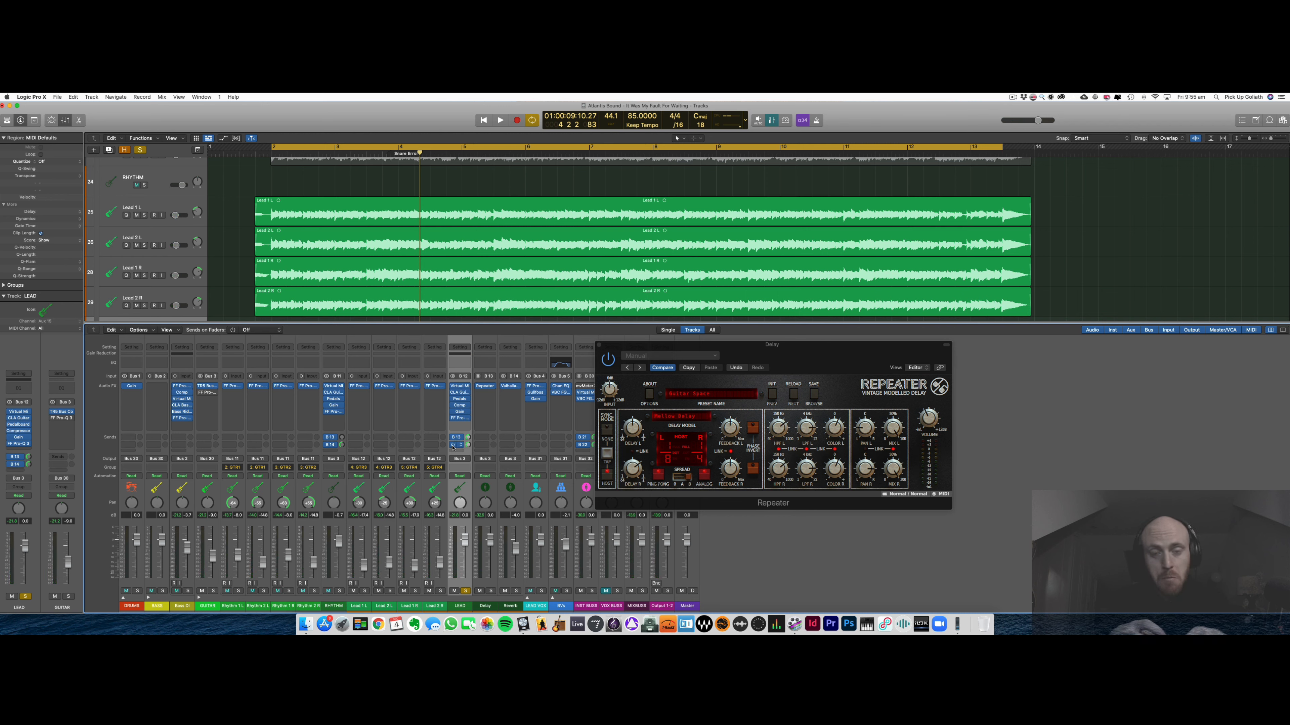
key(space)
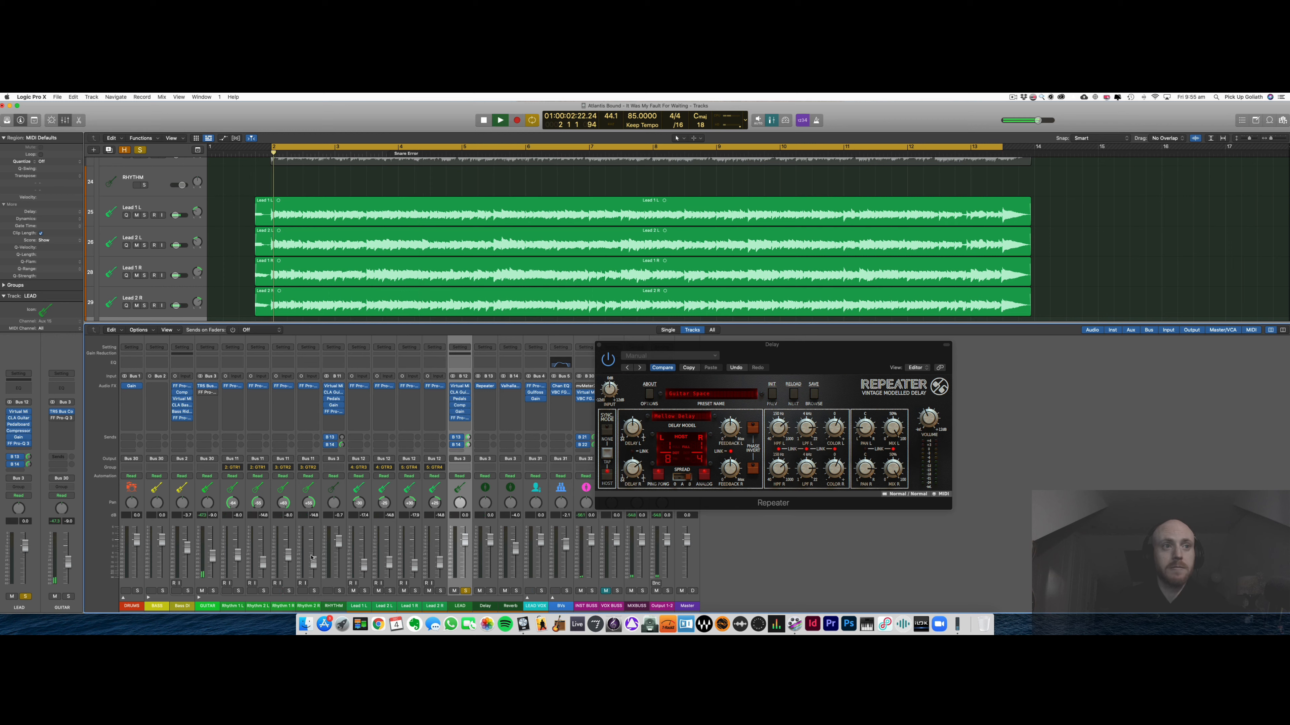
click(504, 591)
click(504, 591)
- Unsolo the LEAD bus, close the Repeater window, and listen to the lead effects in the full mix
click(464, 591)
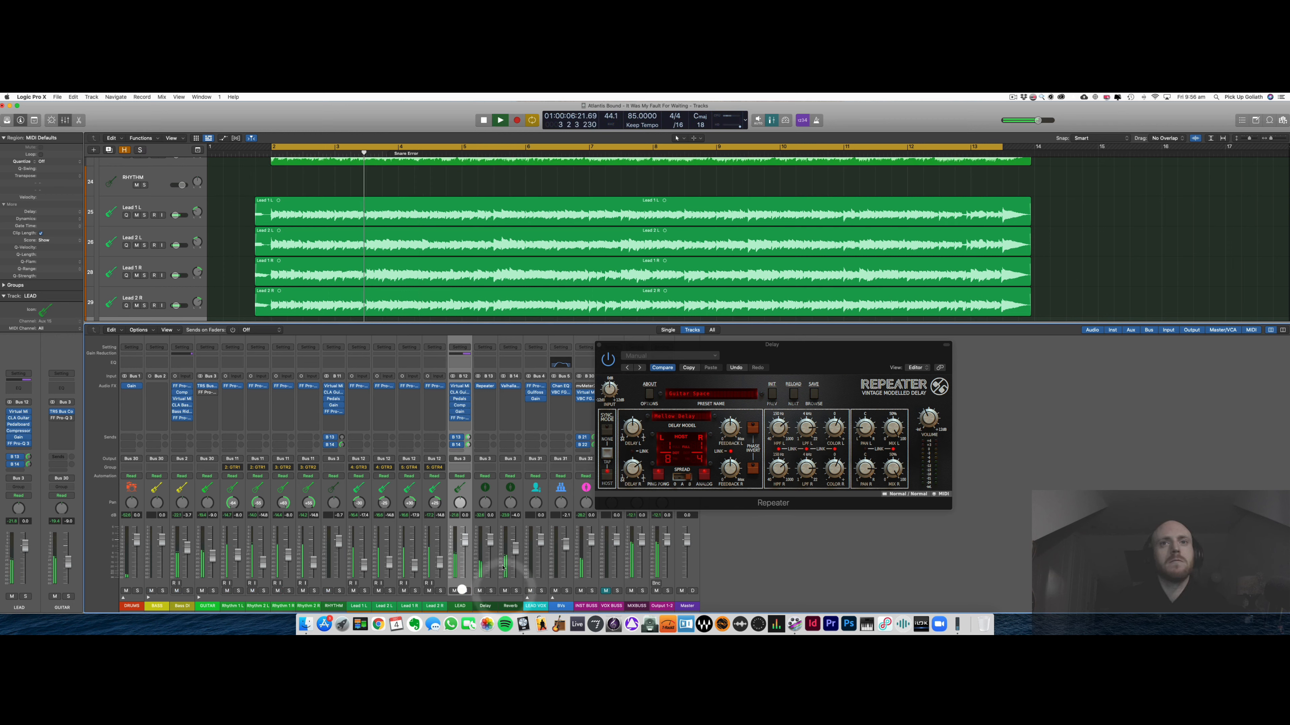
click(599, 345)
click(854, 431)
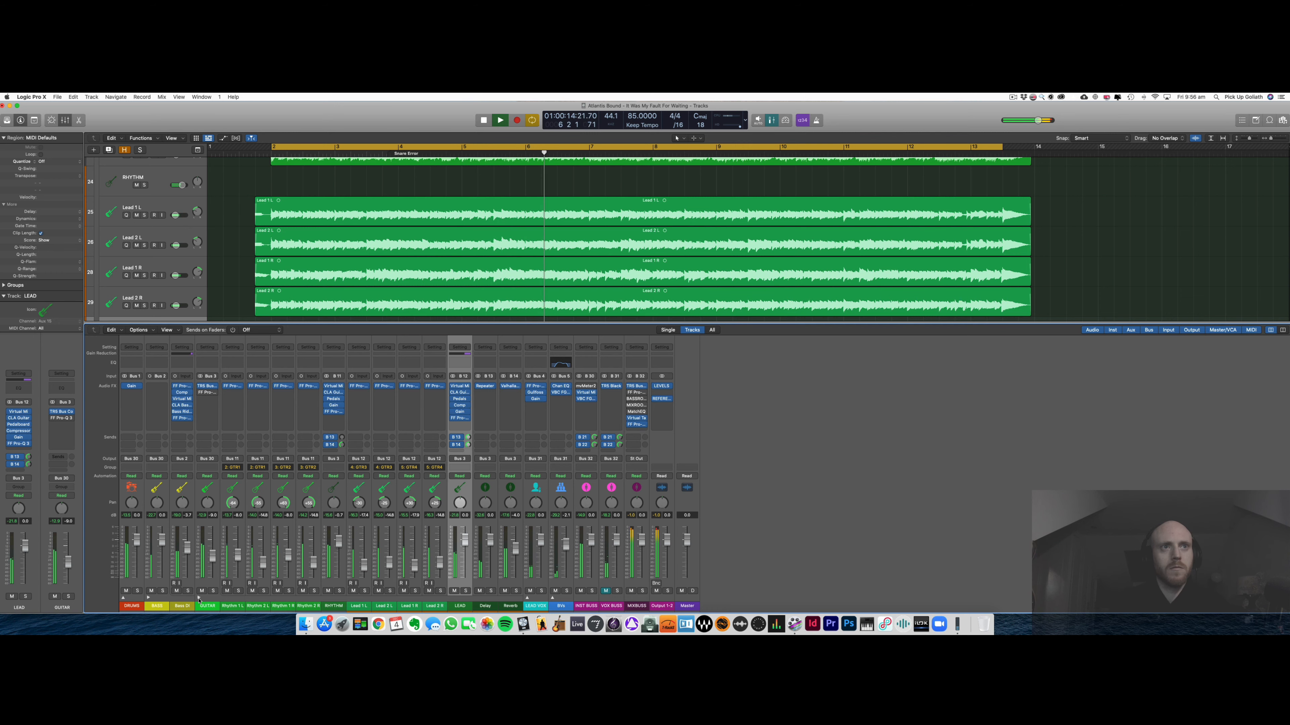
key(space)
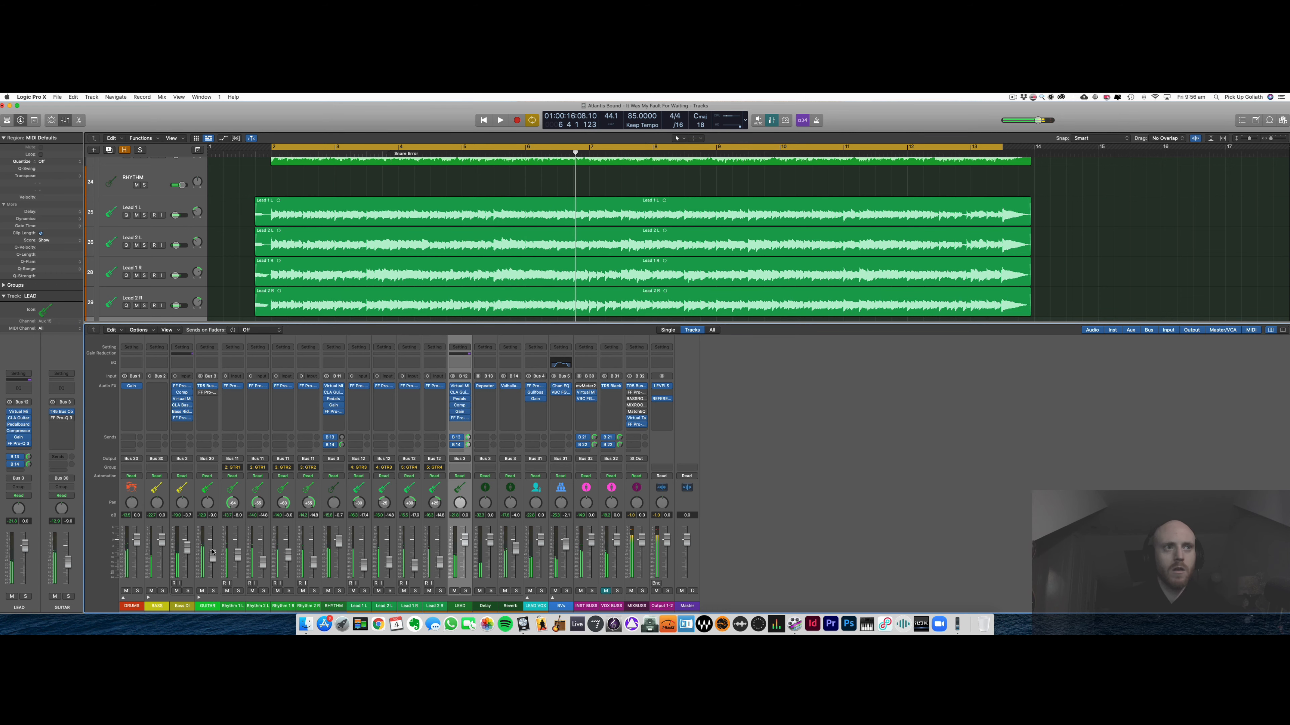
- Select the channels from Bass DI through Reverb and bypass all their plug-ins and sends
click(182, 488)
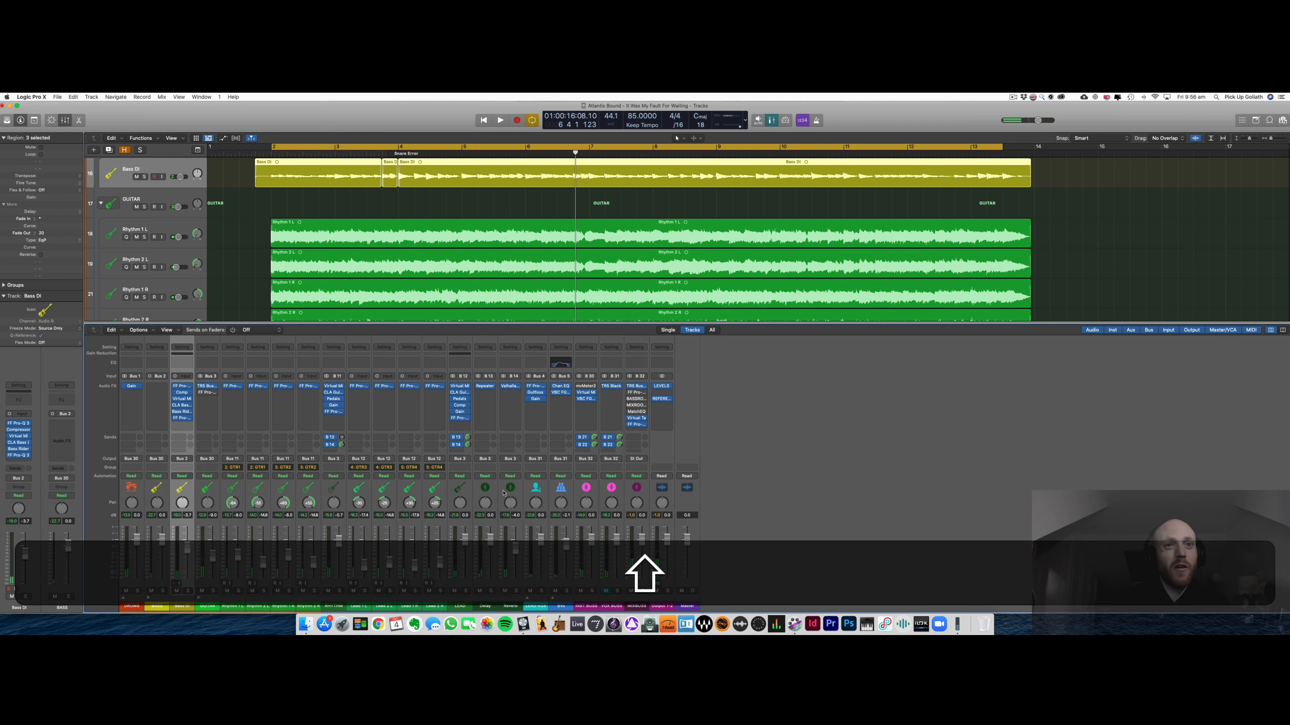
shift+click(505, 489)
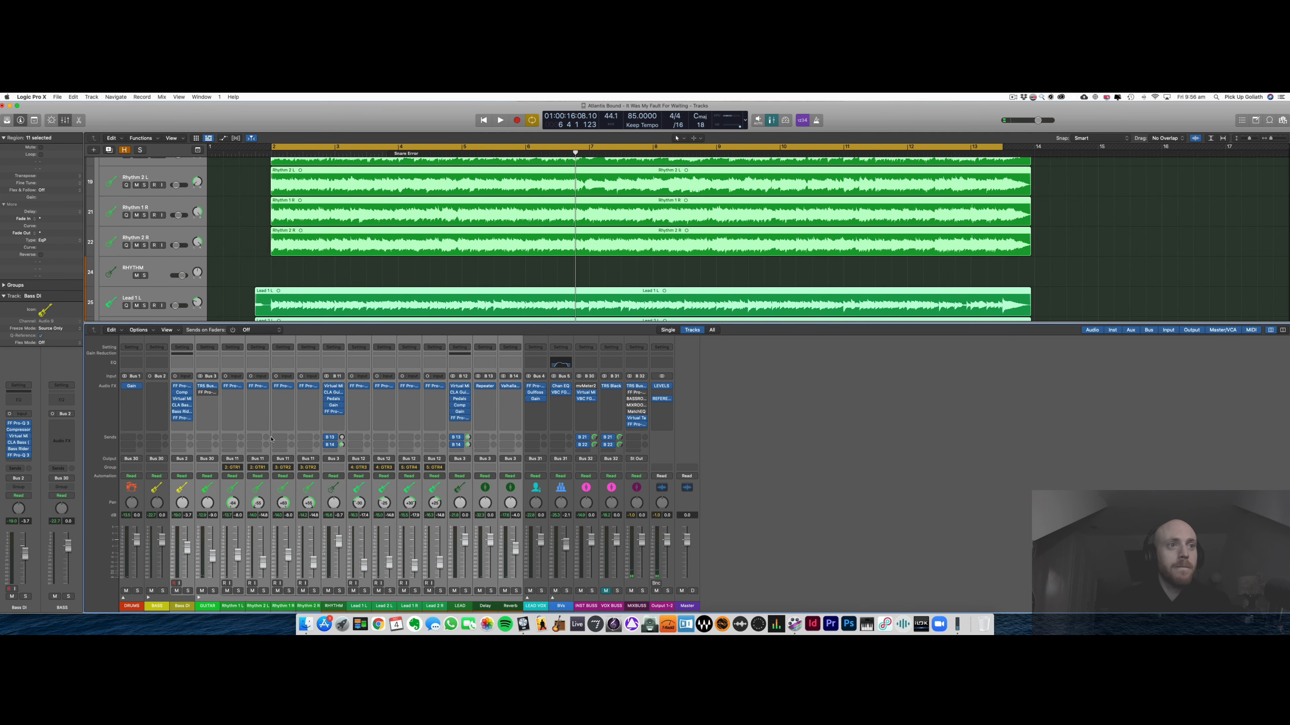
click(175, 417)
click(325, 445)
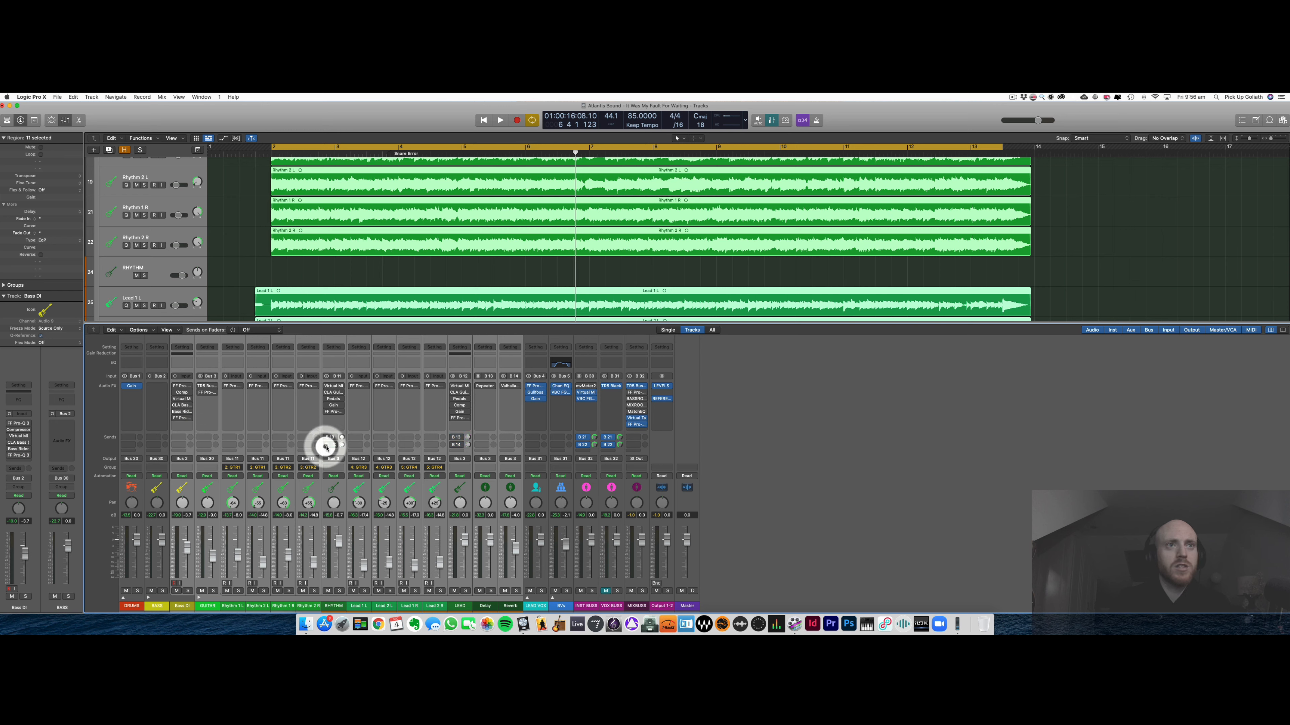
- Play the mix and re-enable all plug-ins and sends on the selected channels from Bass DI through Reverb
key(space)
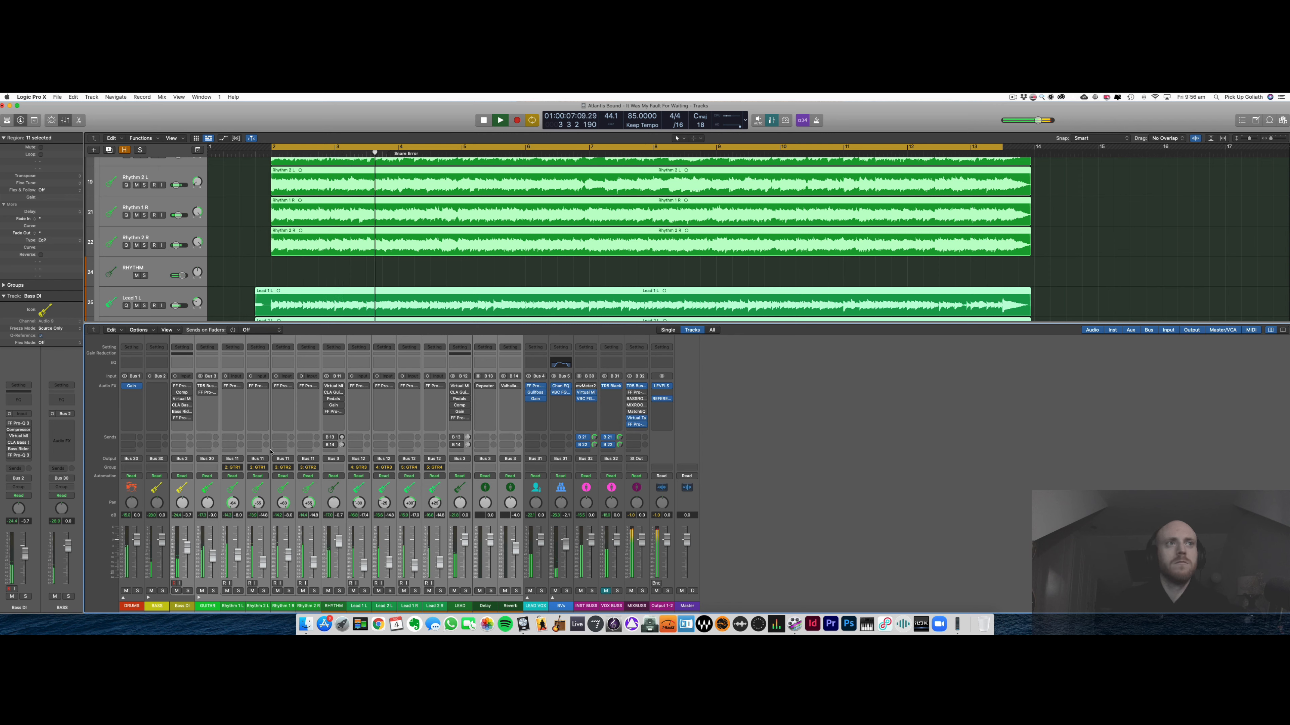
alt+click(175, 387)
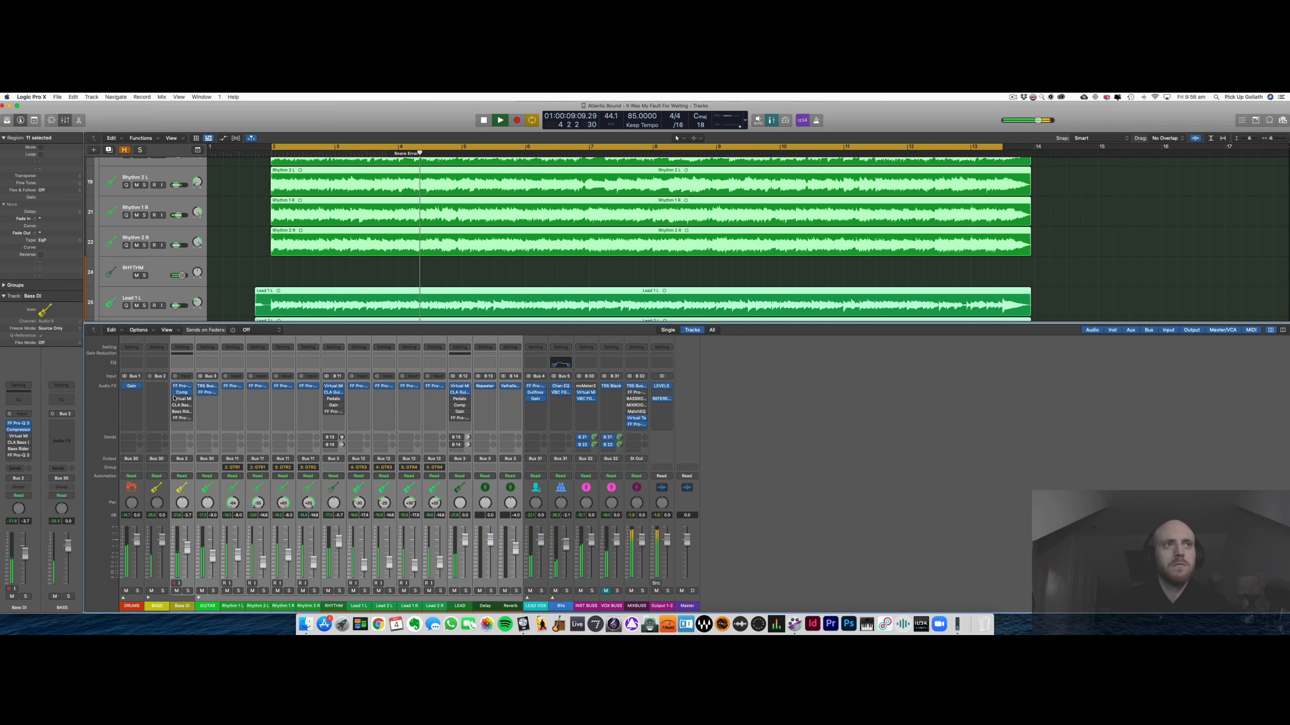
alt+click(328, 444)
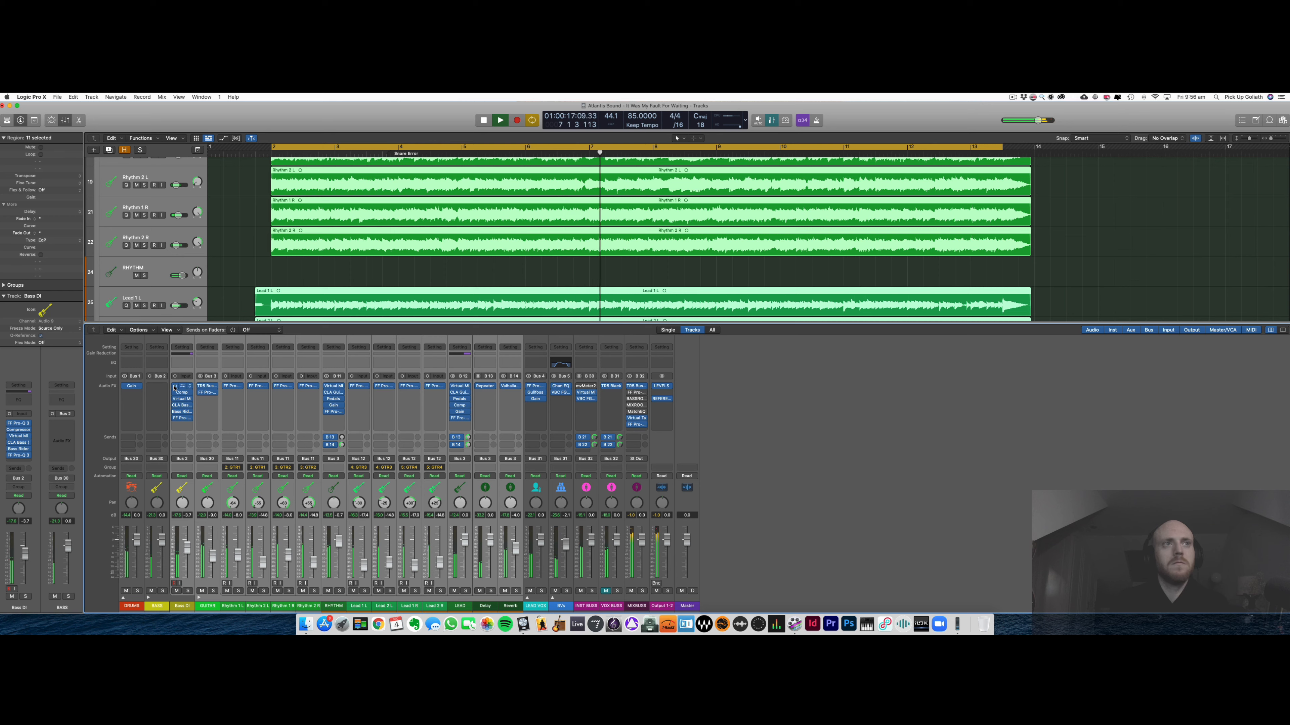
- Compare the selected channels' plug-ins and sends bypassed and enabled during playback, leave them enabled, deselect the channels and stop
drag(174, 388, 174, 419)
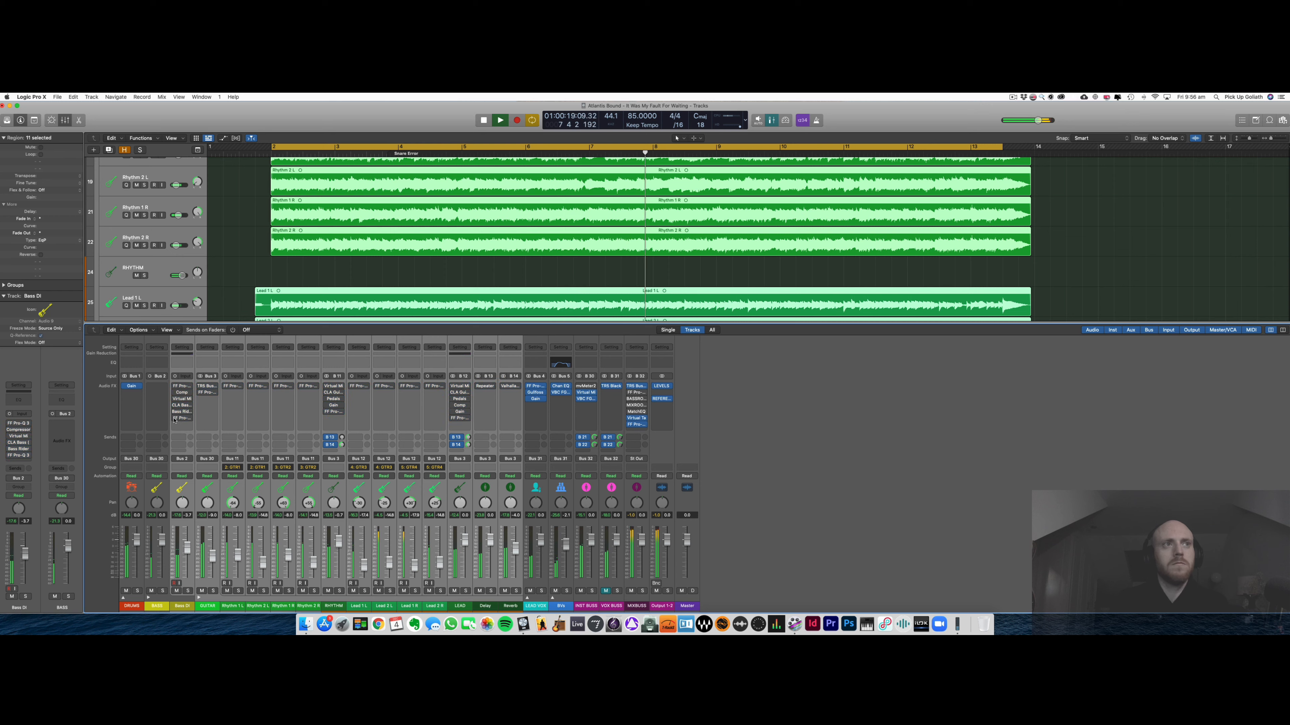
drag(329, 437, 327, 446)
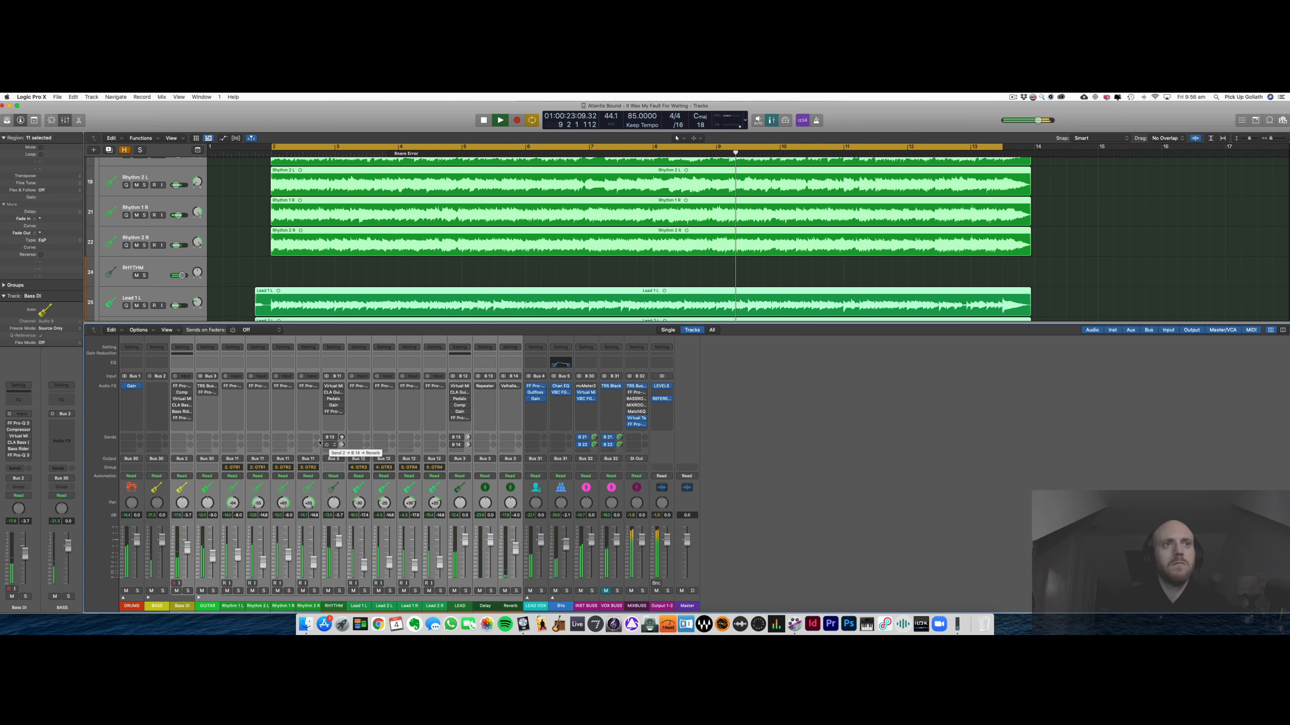
drag(180, 386, 174, 417)
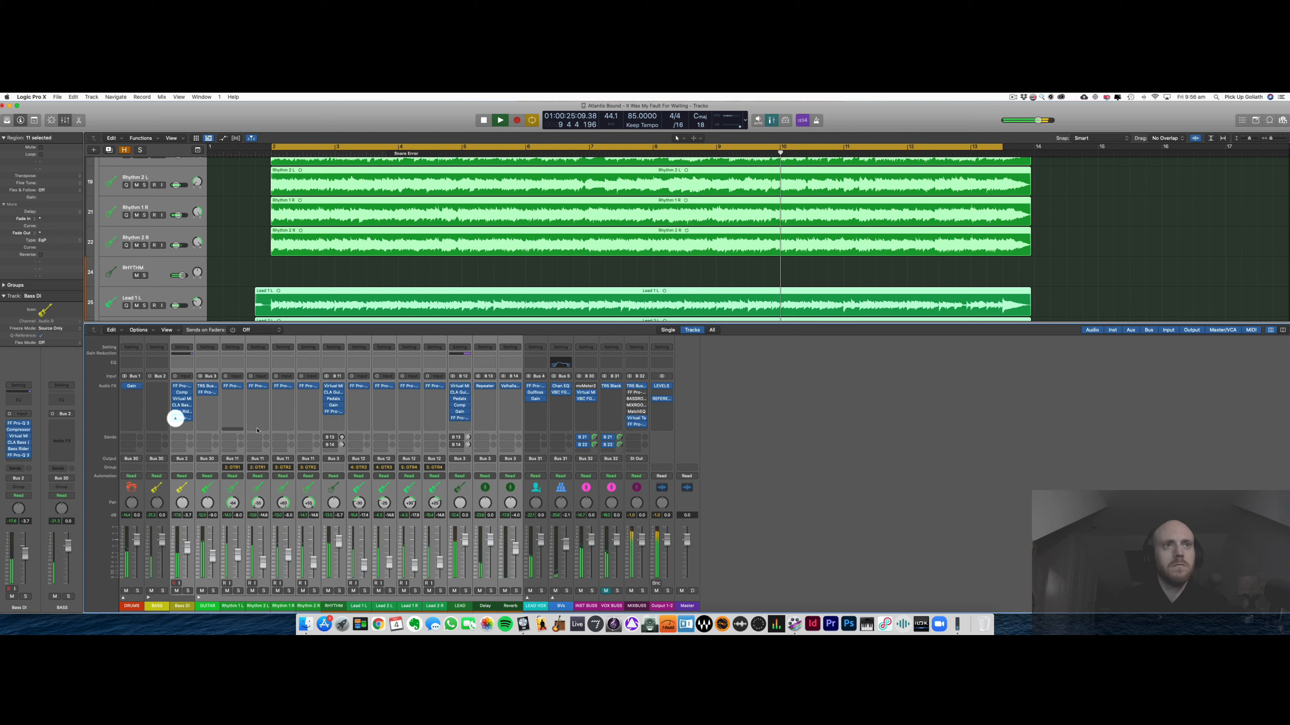
drag(328, 437, 328, 445)
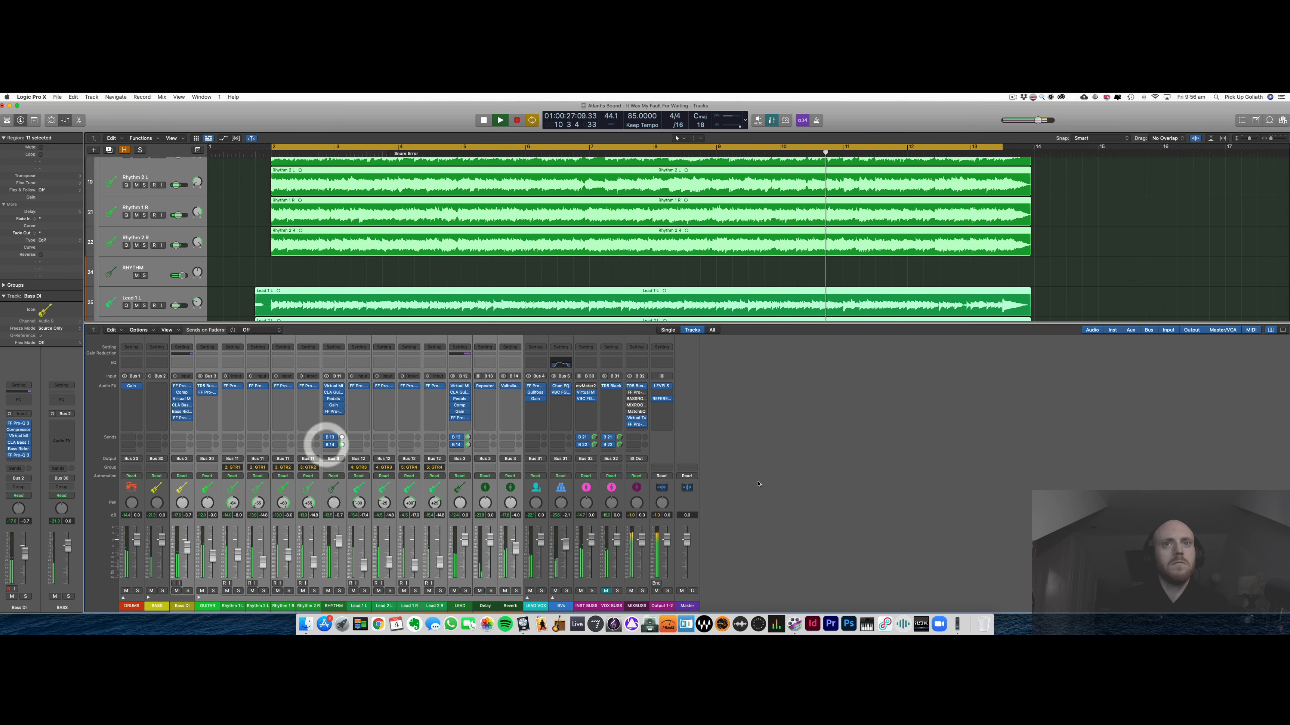
click(831, 481)
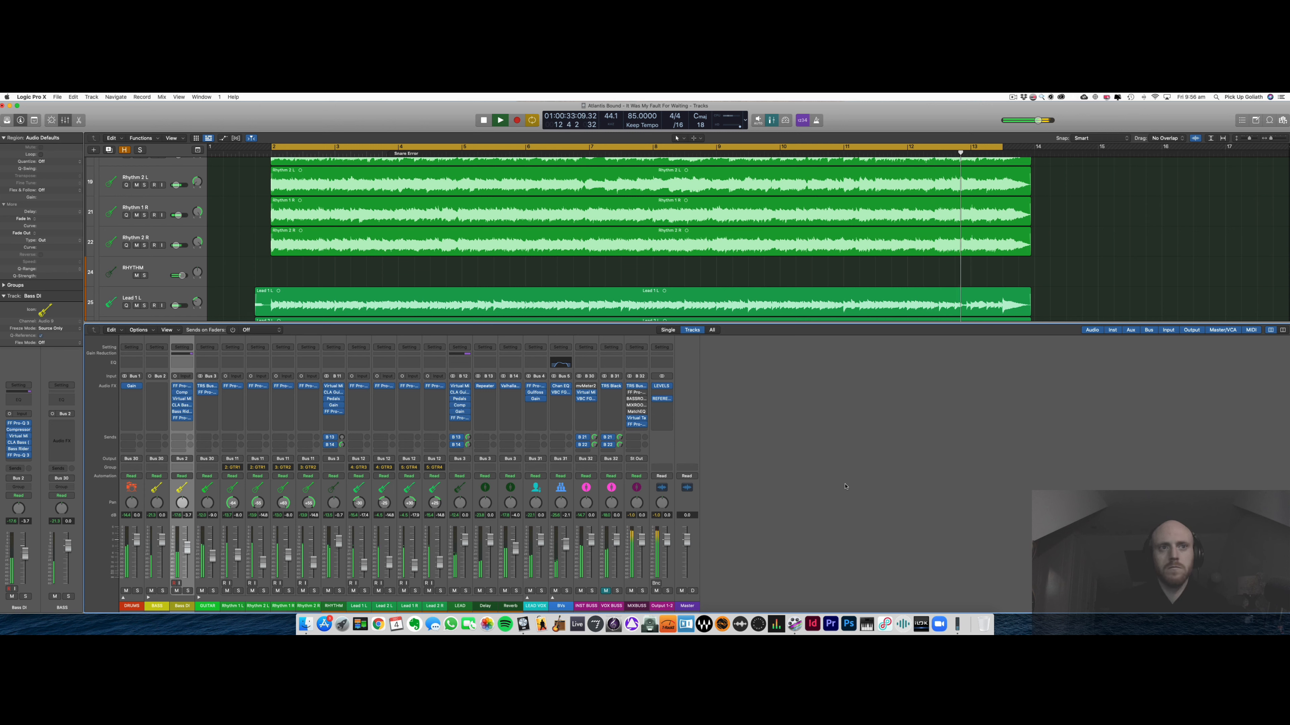
key(space)
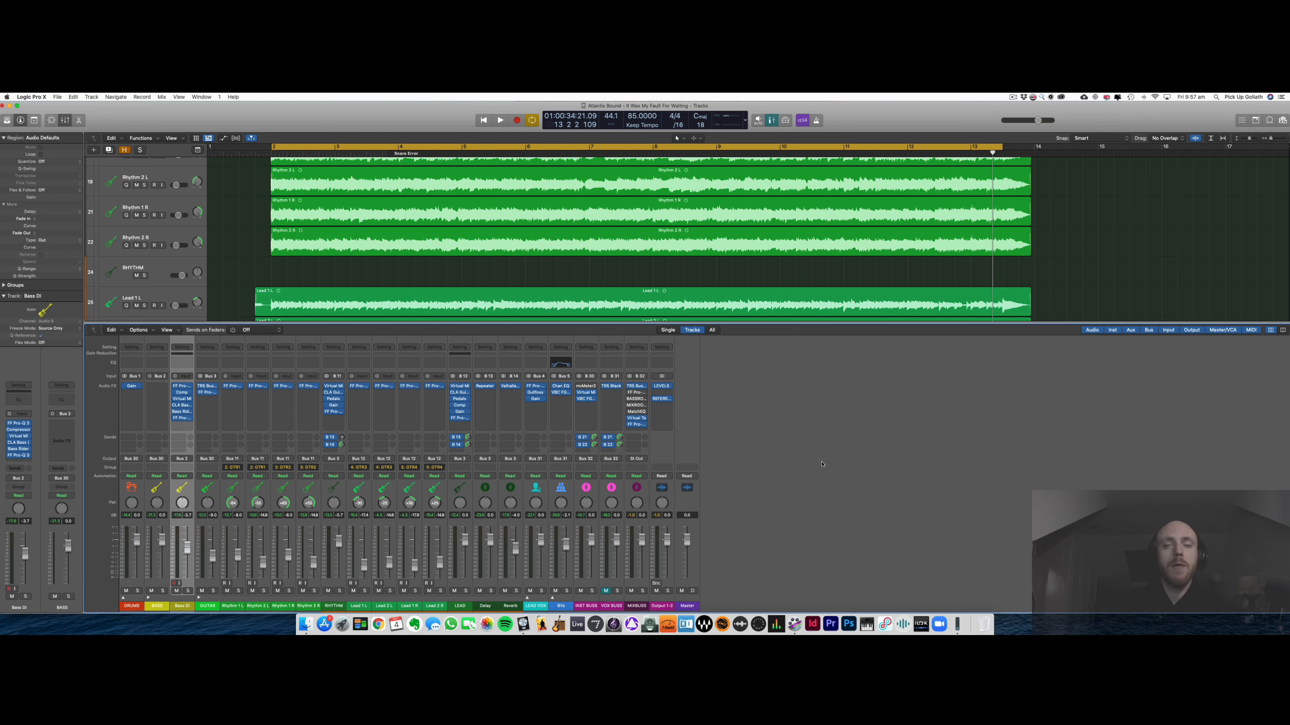
- Open the REFERENCE plug-in on the Output 1-2 channel and move its window clear of the bass and rhythm channels
click(661, 400)
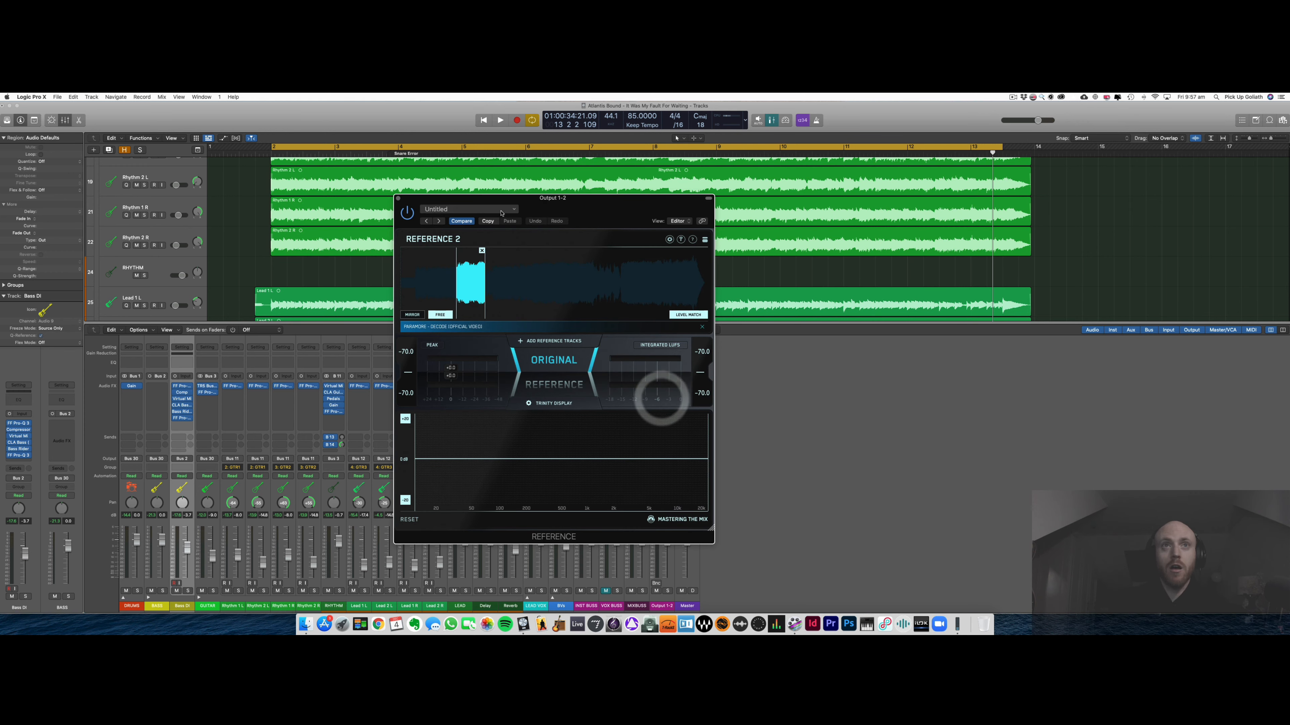
drag(540, 197, 613, 214)
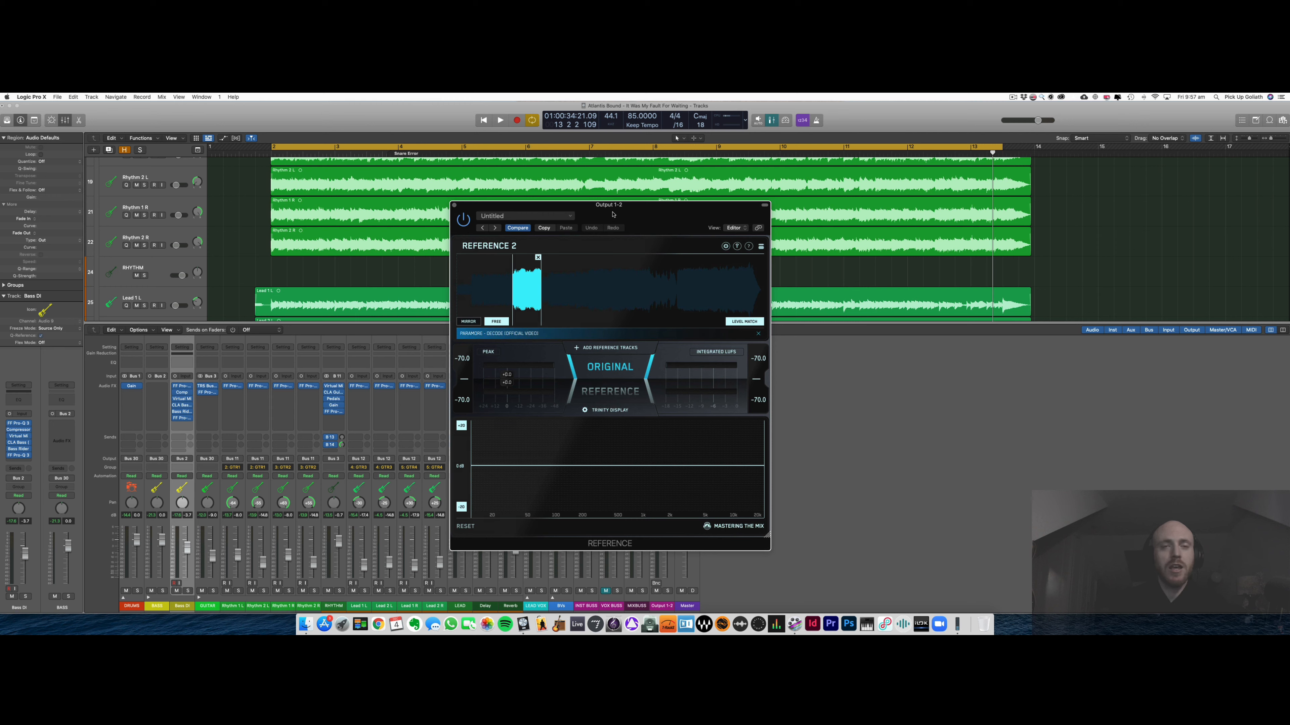
click(613, 214)
- Play the loop and alternate REFERENCE between the original mix and the Paramore reference track, finishing on the original
key(space)
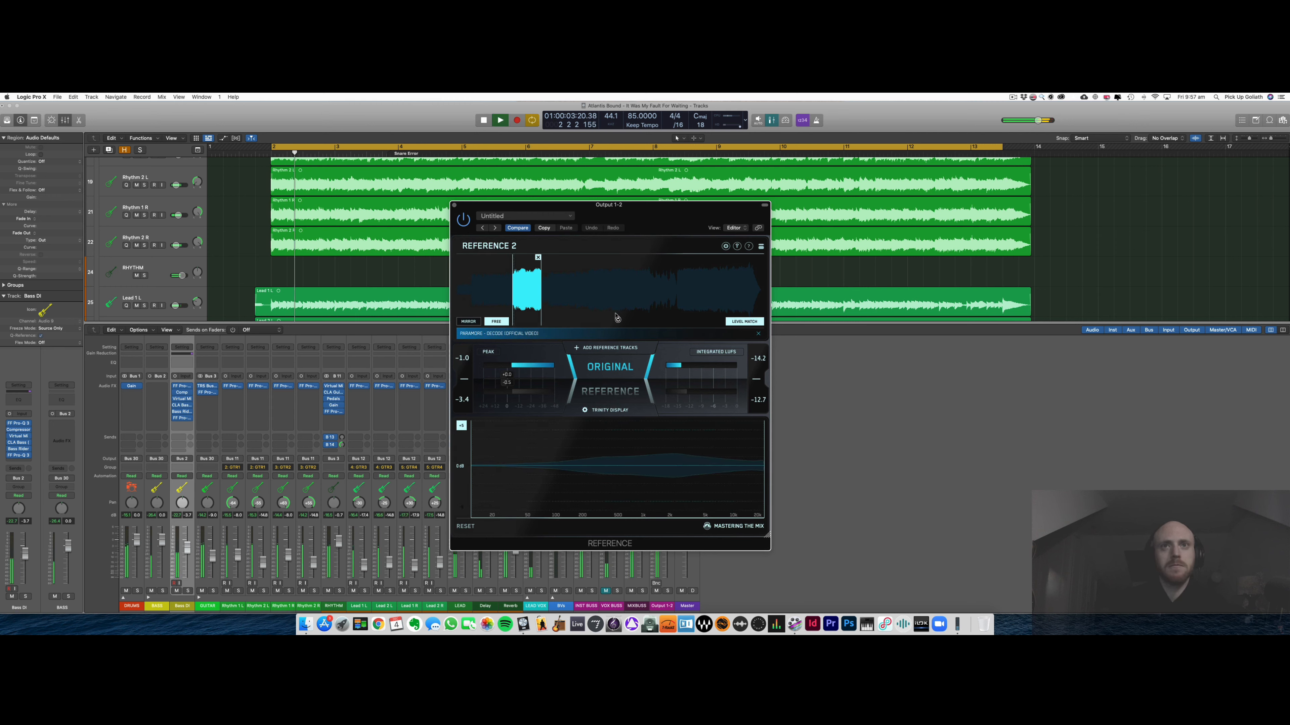
click(613, 391)
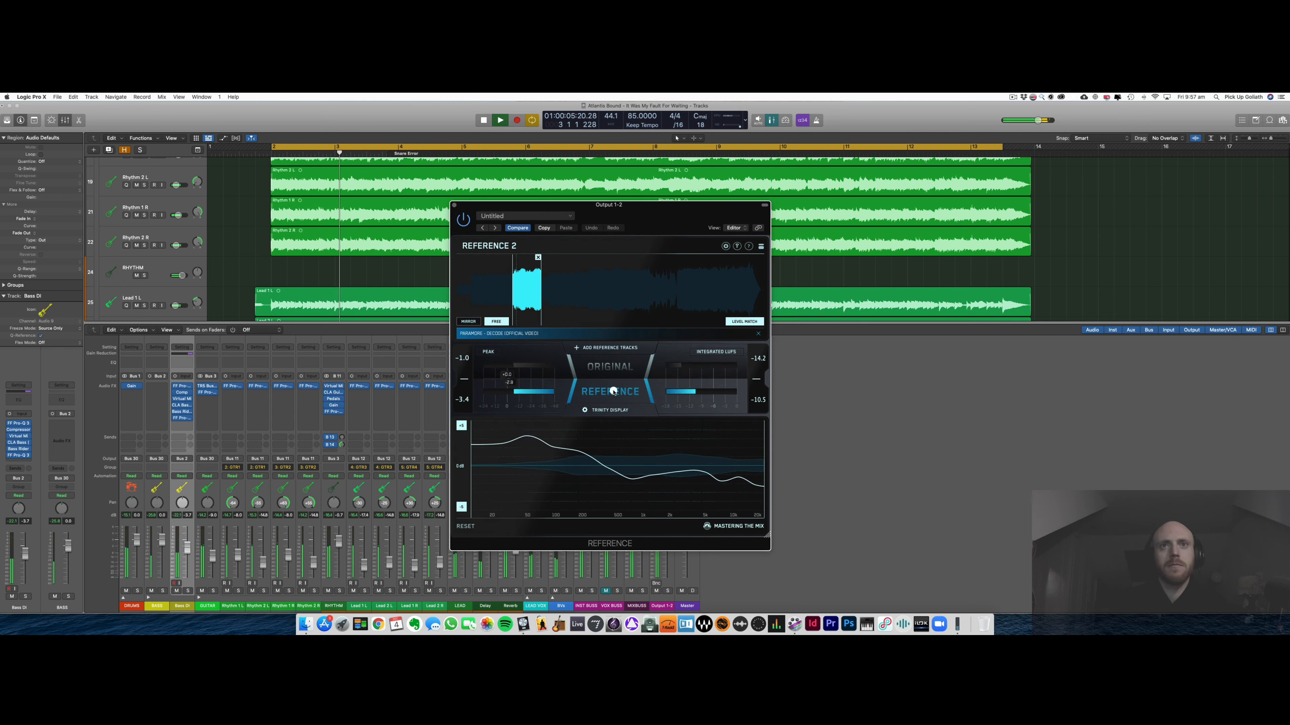
click(613, 371)
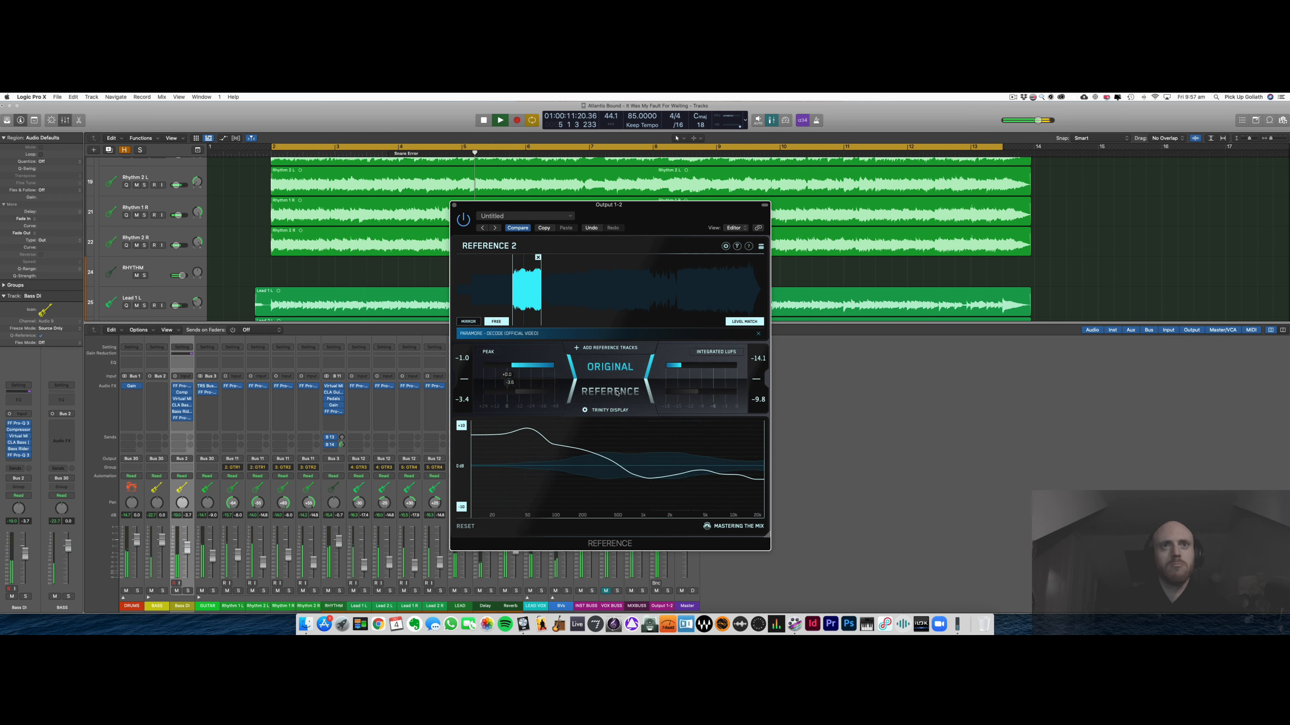
click(617, 393)
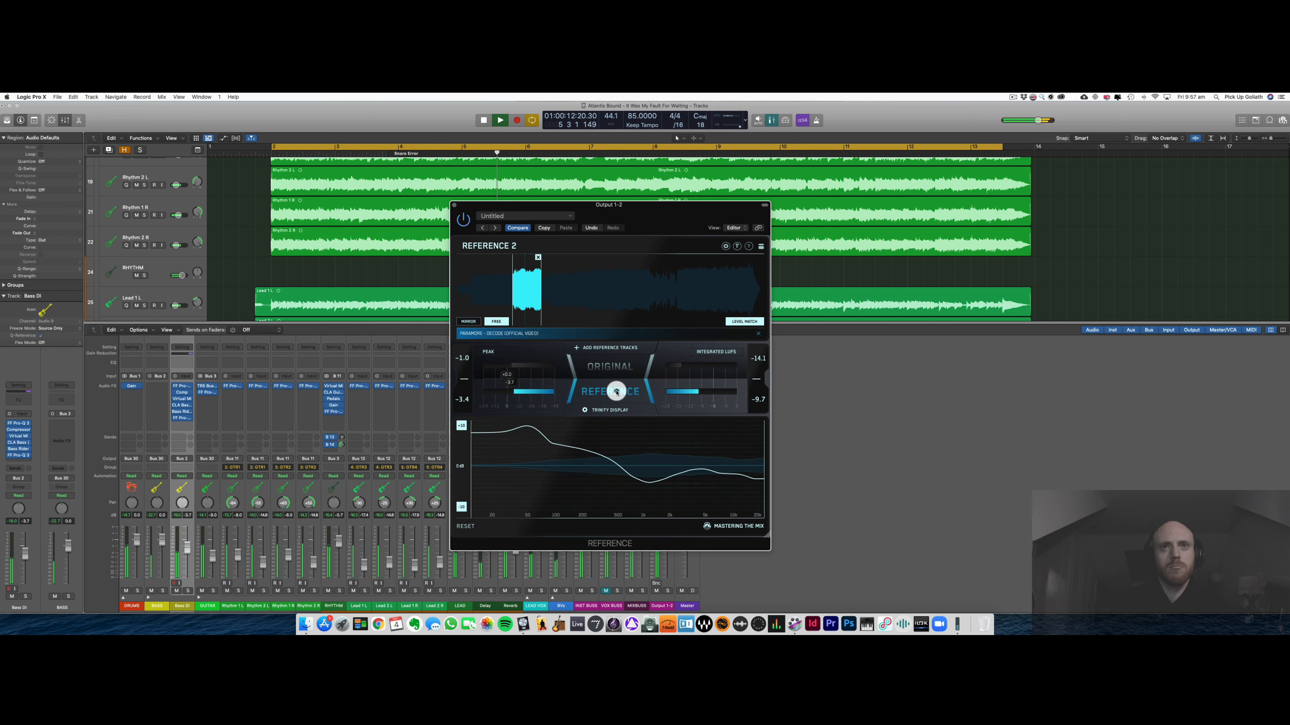
click(615, 370)
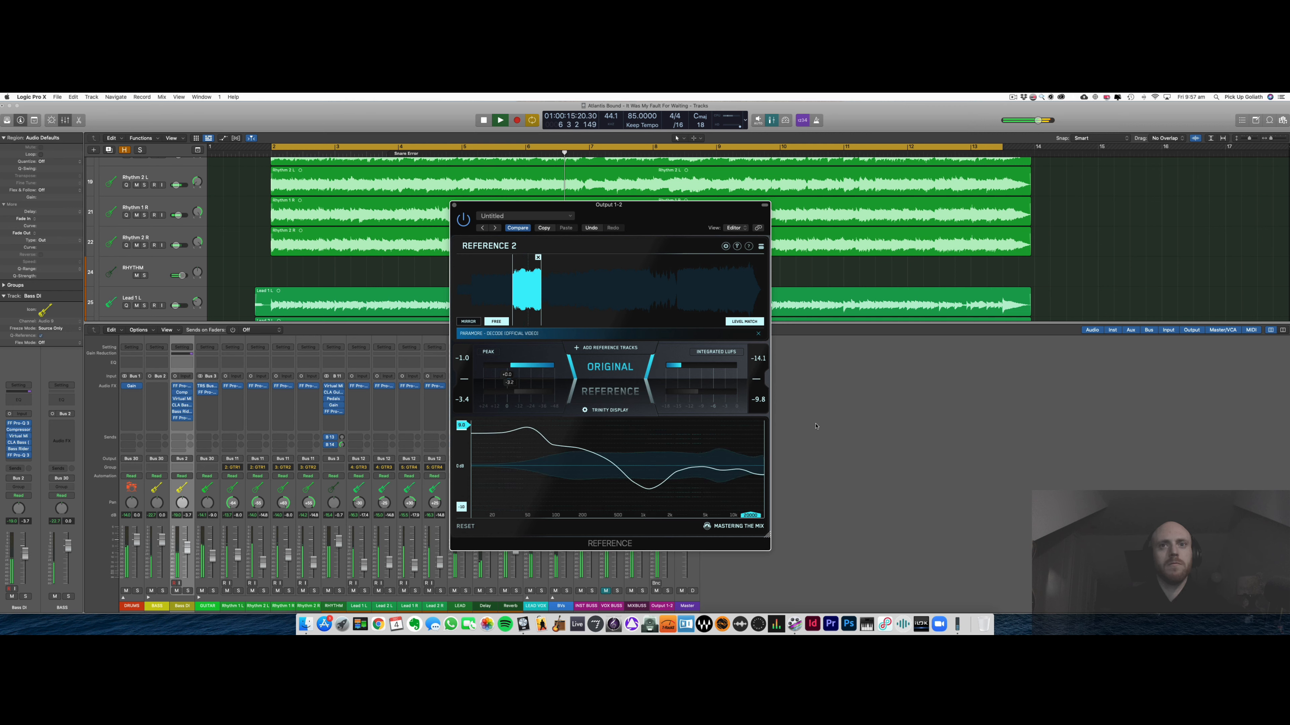
key(space)
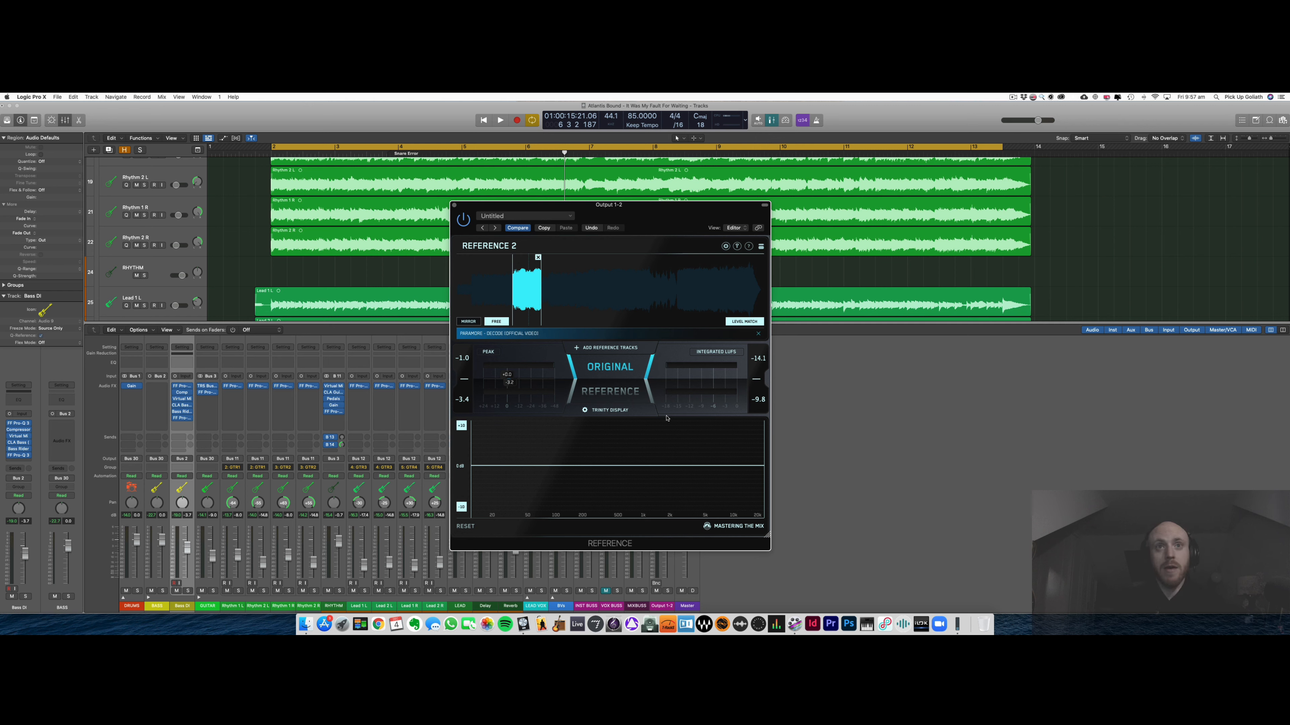
- Replay the loop and compare the mix with the reference track over longer passages, stopping on the original
key(space)
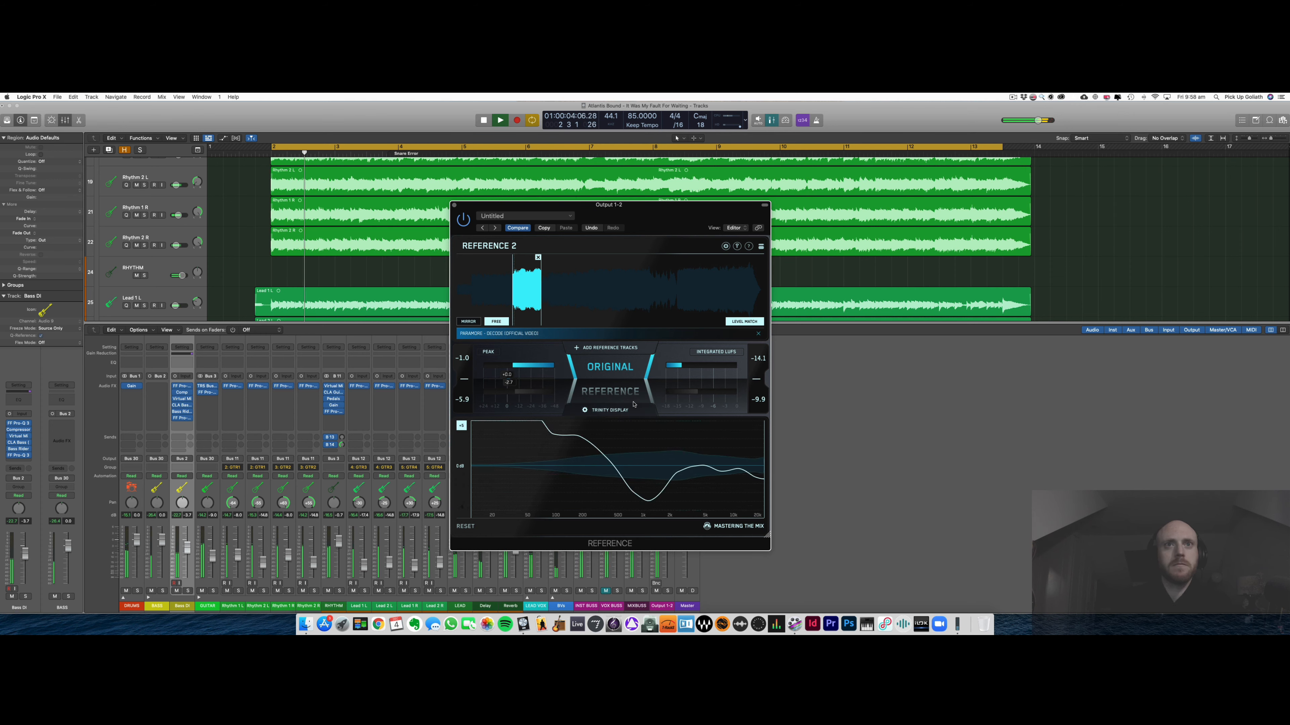
click(610, 392)
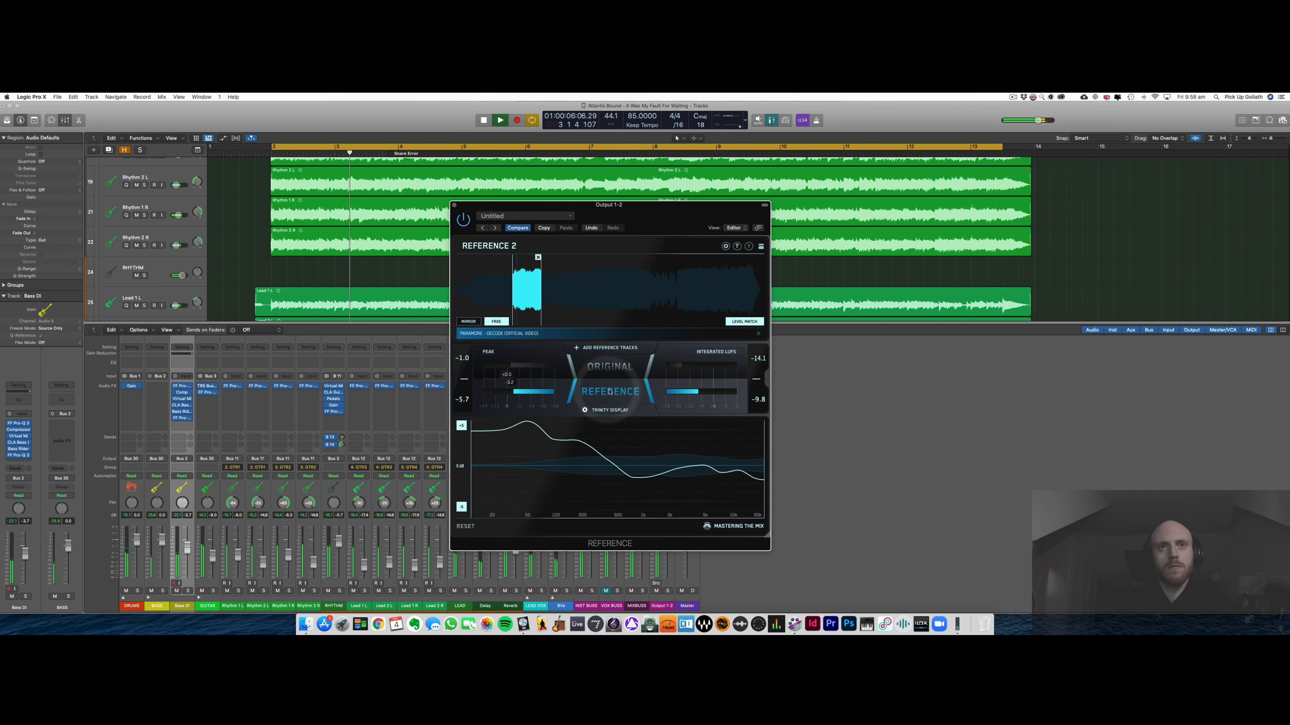
click(609, 370)
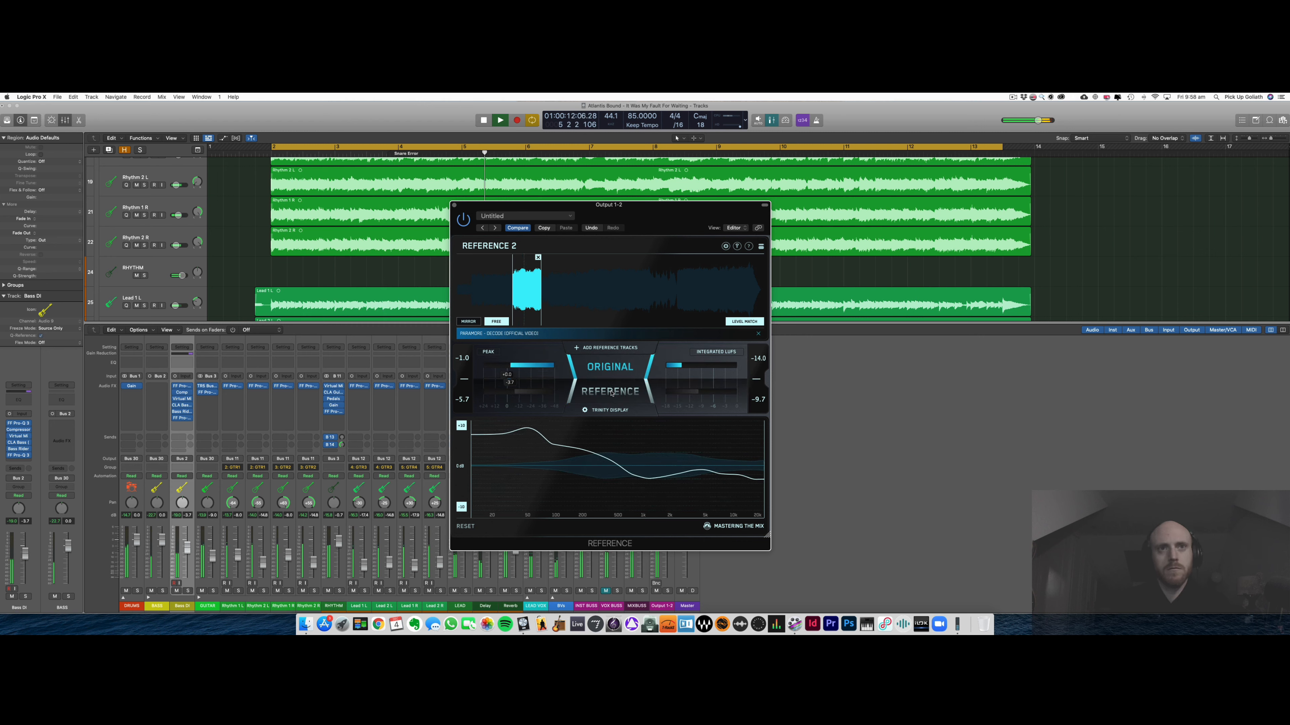
click(612, 394)
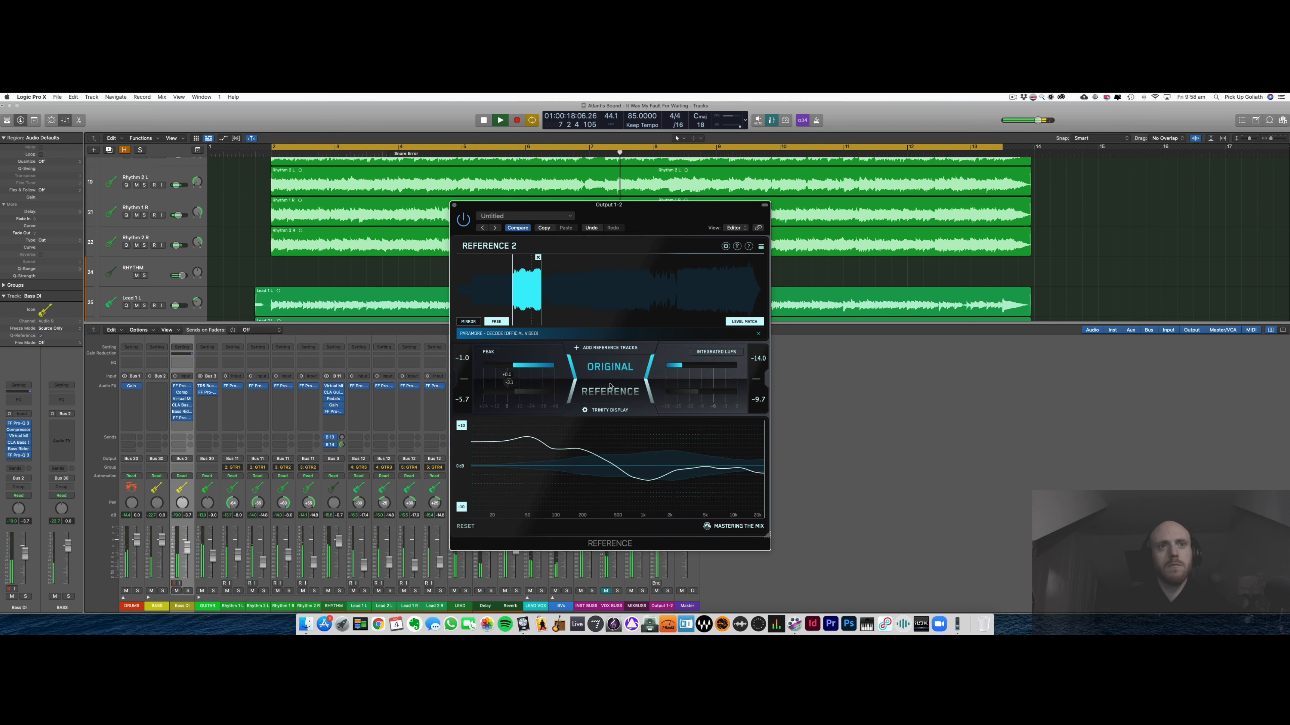
key(space)
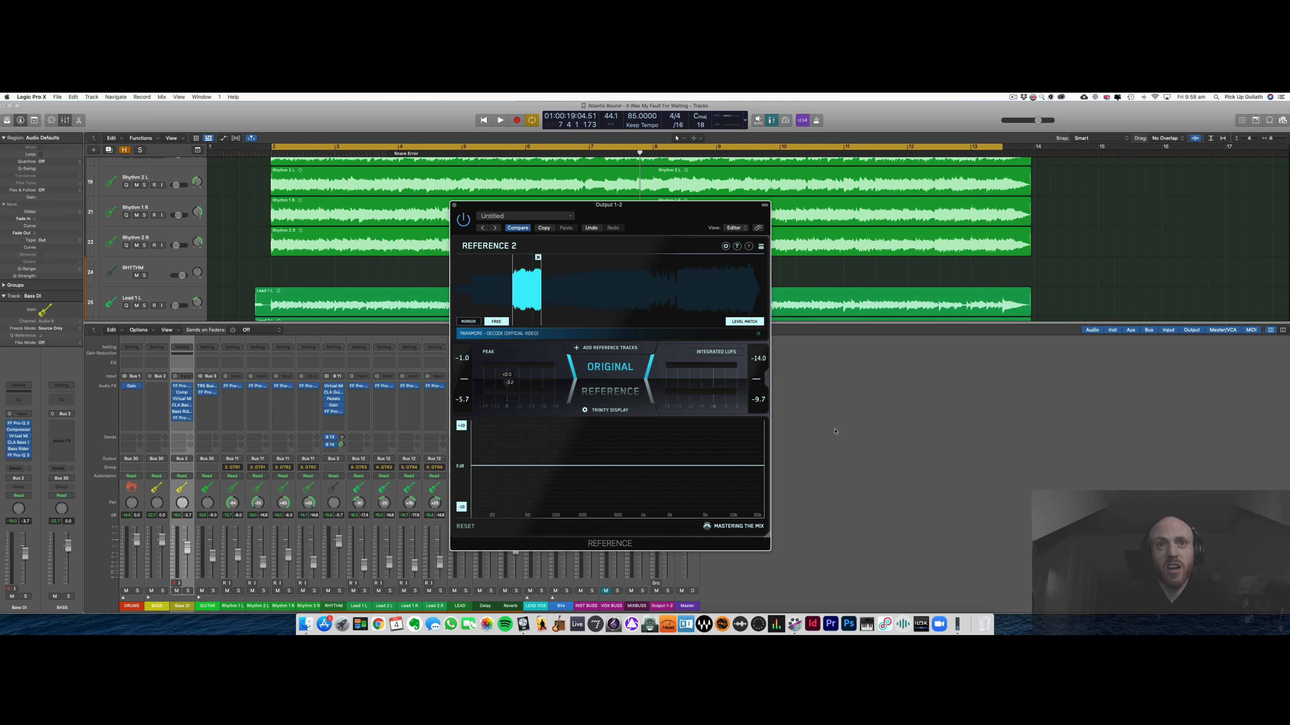
- Check the mix against the reference track once more, return to the original, stop playback and close the REFERENCE window
key(space)
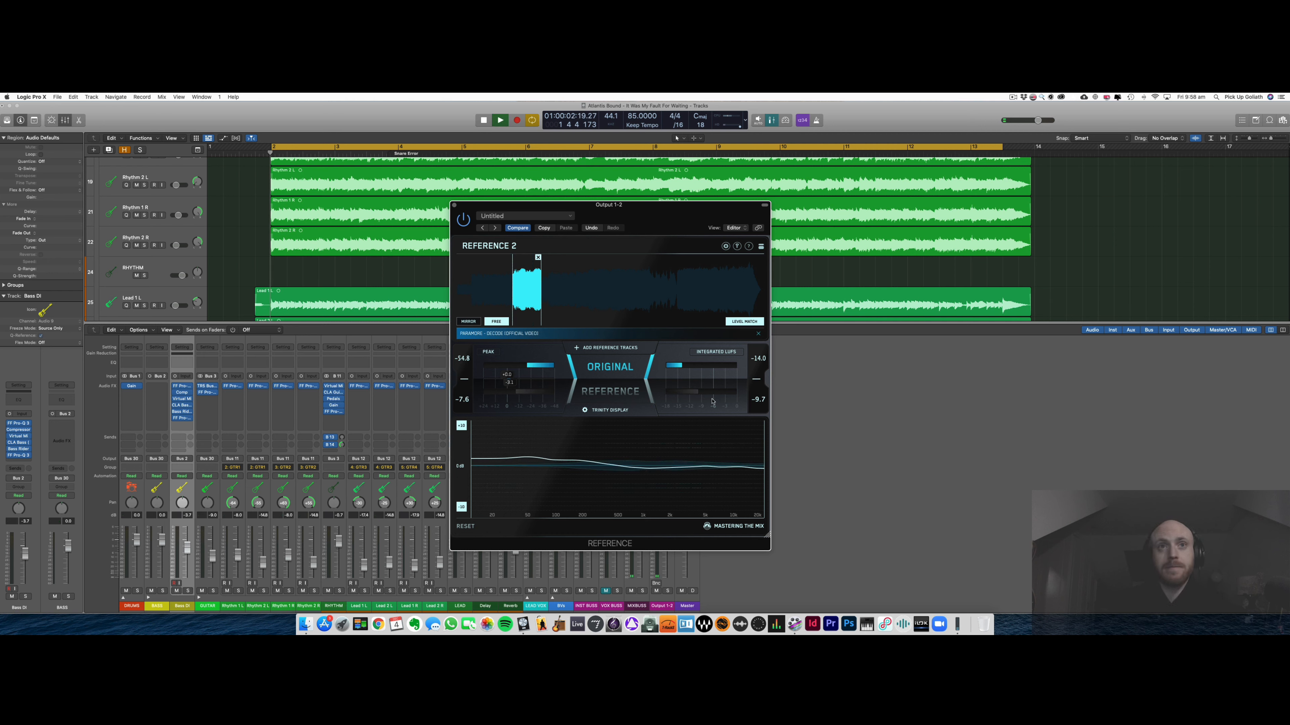
click(615, 391)
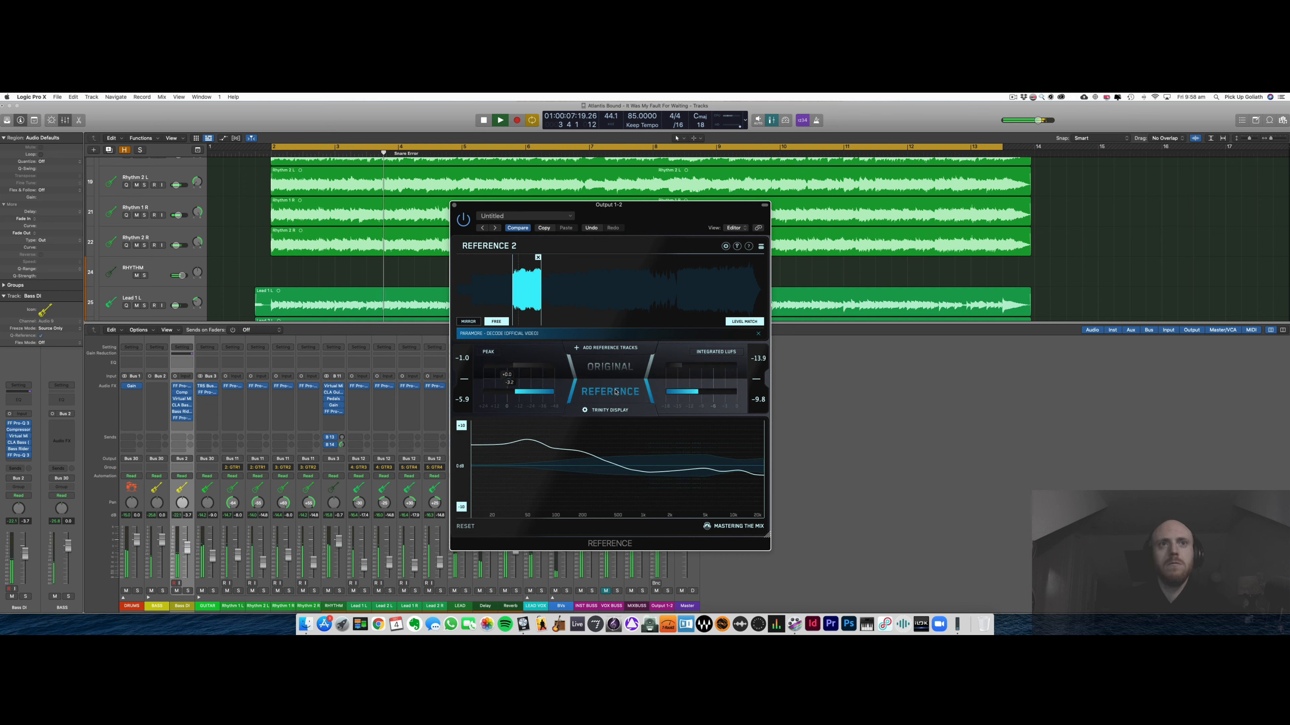
click(611, 367)
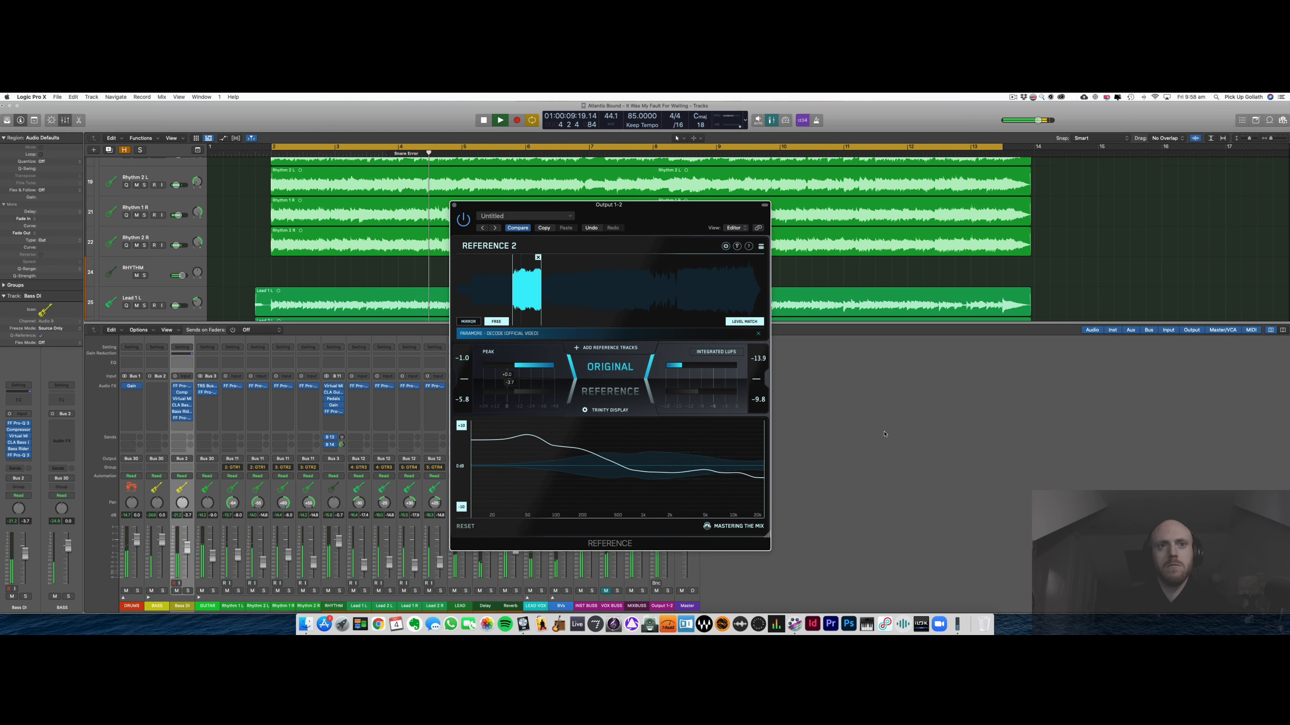
key(space)
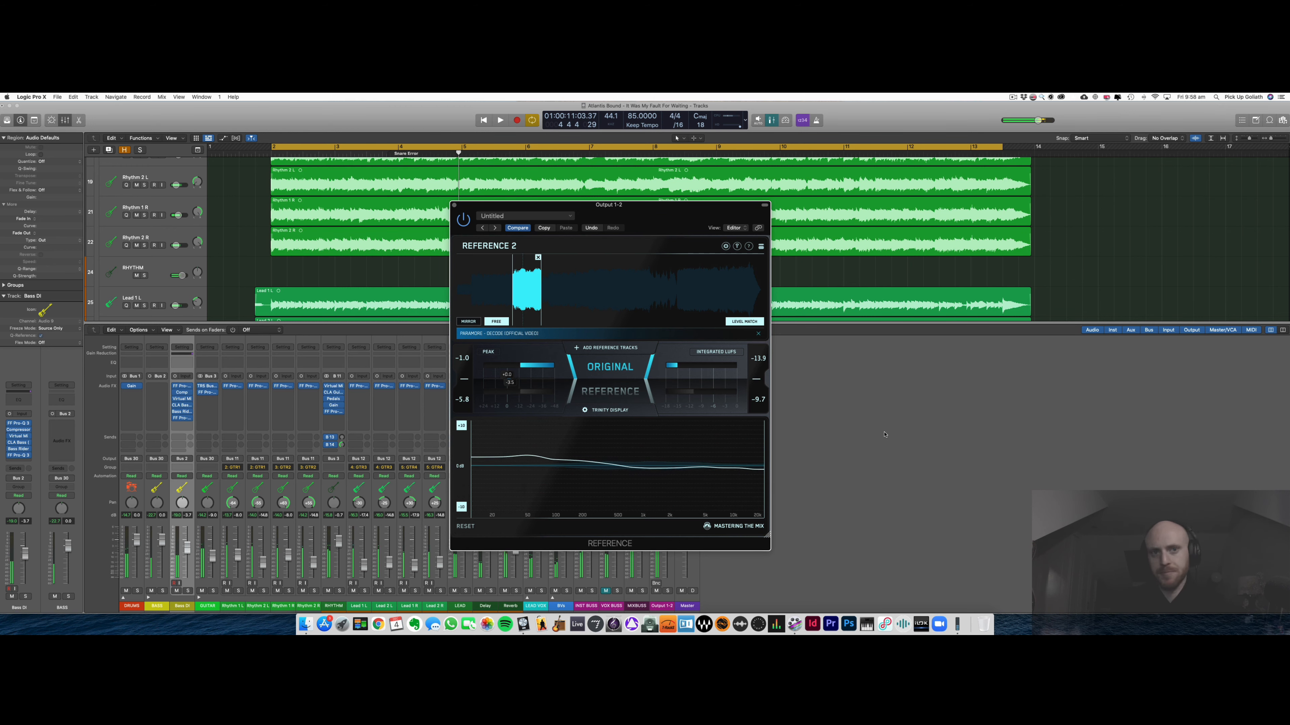
click(455, 206)
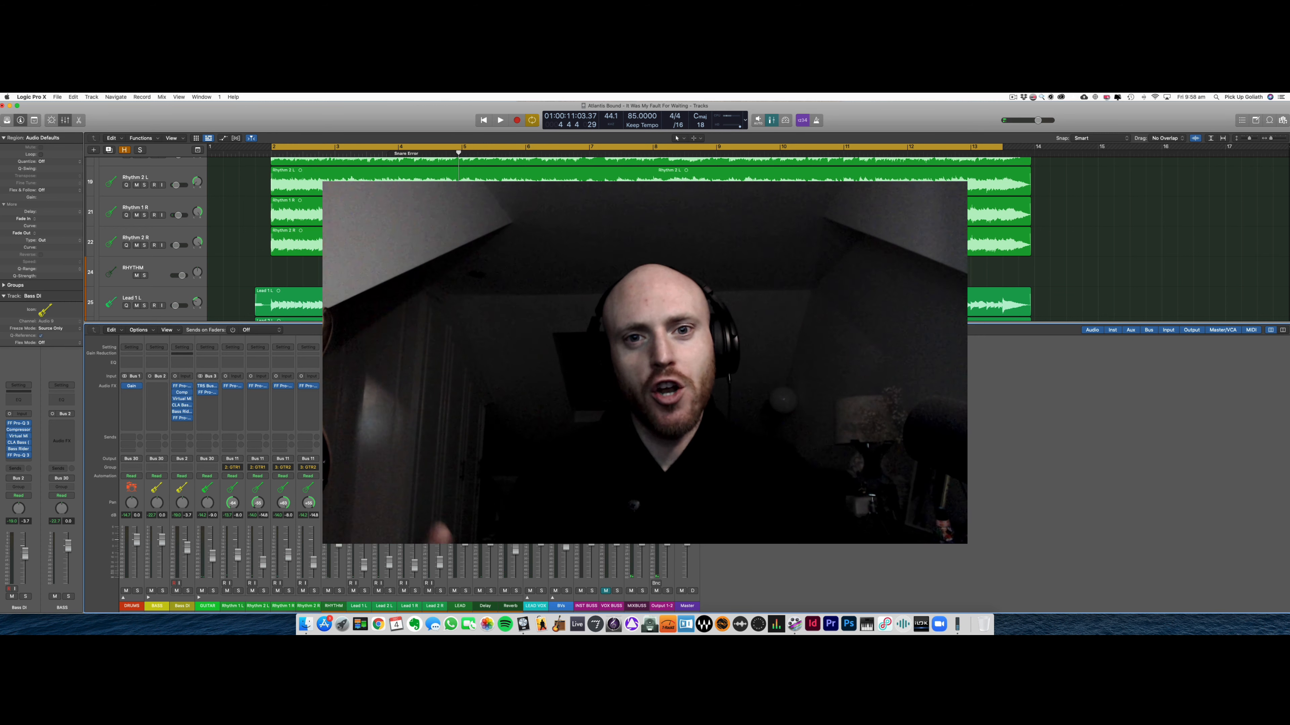